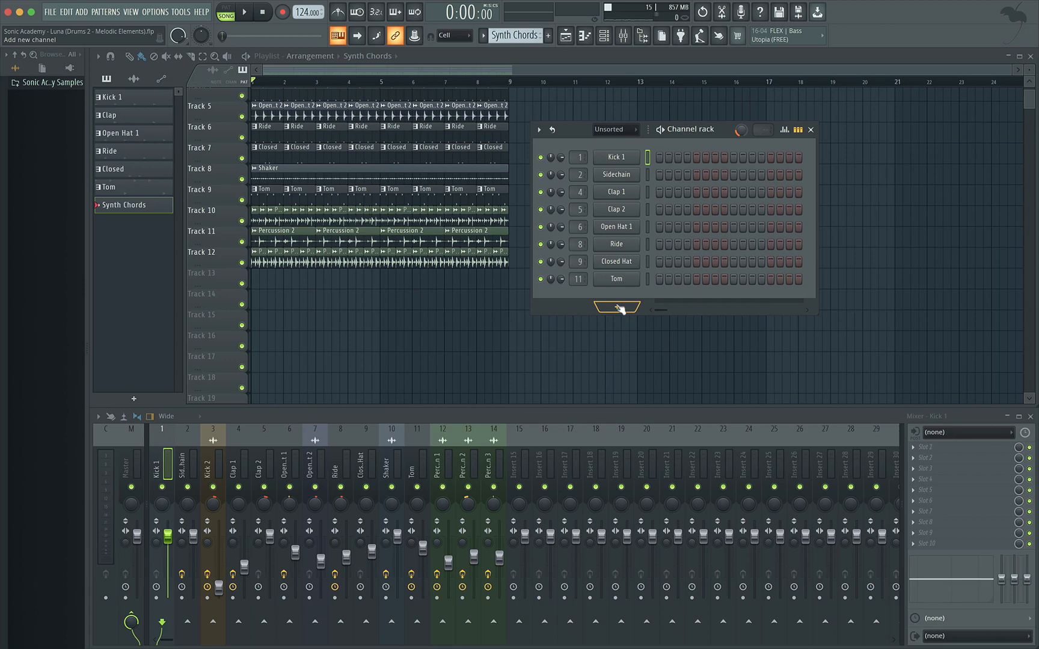
Step: Add a Komplete Kontrol instrument to the channel rack and shift its plug-in window slightly
click(620, 309)
click(670, 45)
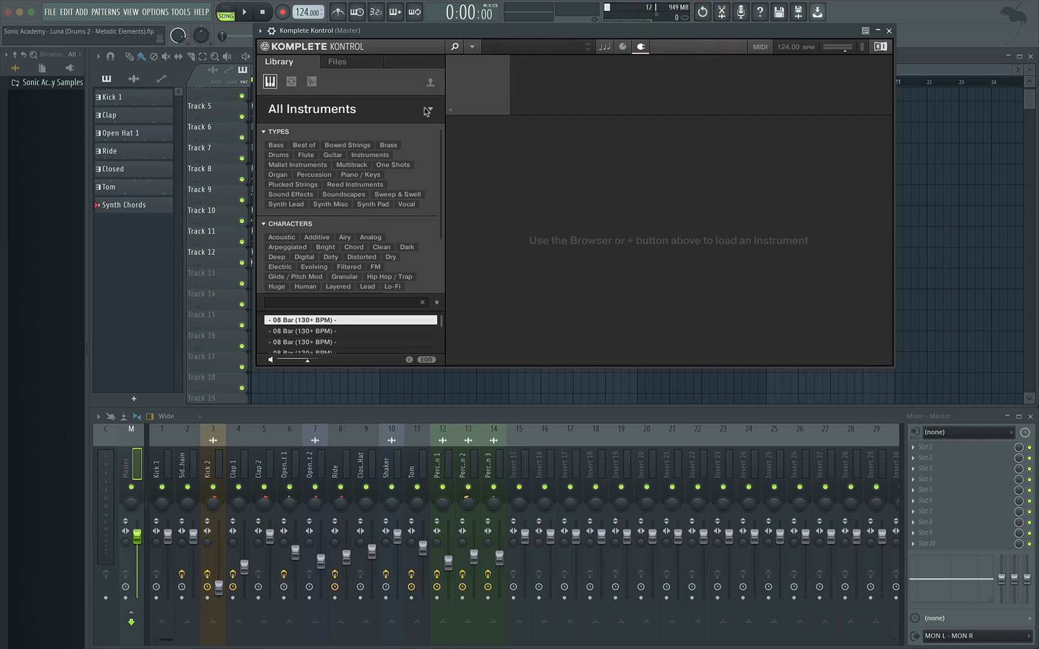
drag(632, 30, 646, 49)
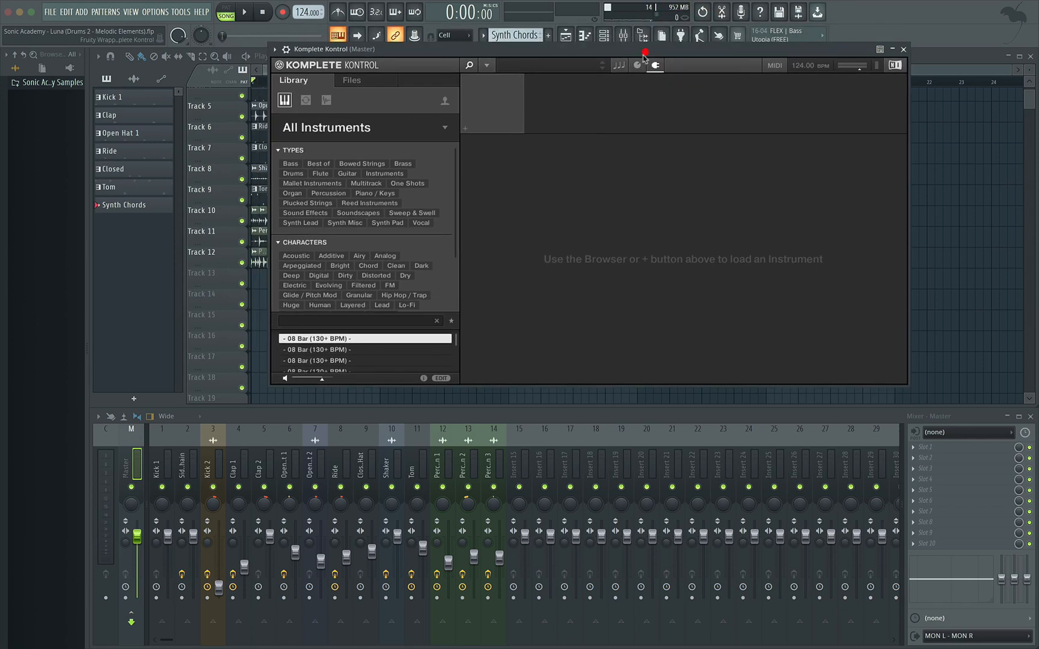
Step: Search the Komplete Kontrol library for "big room" and load the first Big Room preset
click(440, 324)
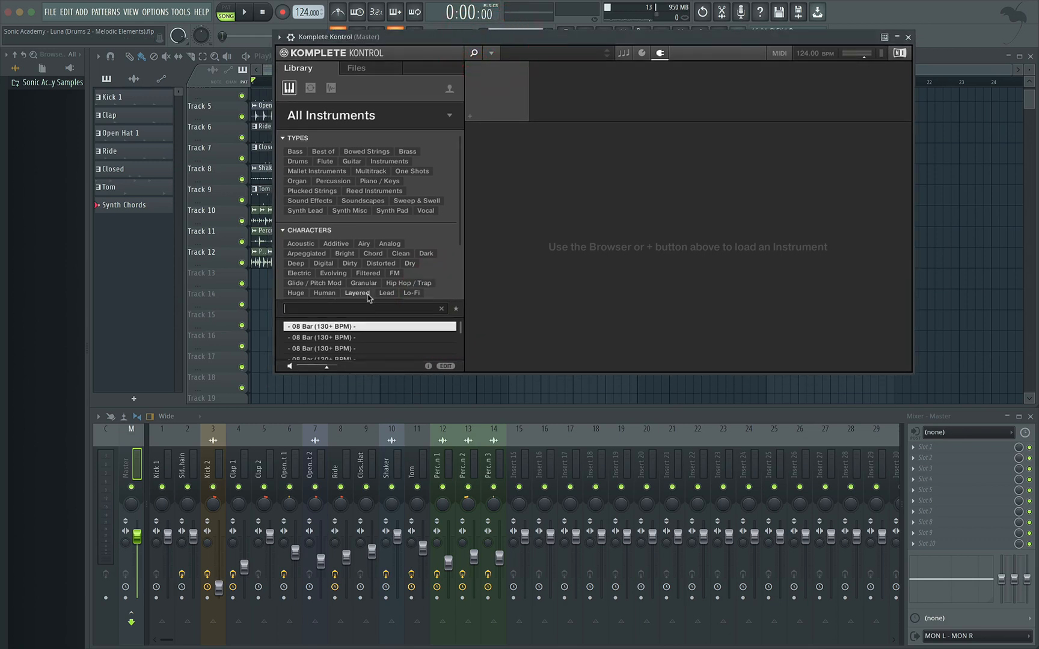
key(space)
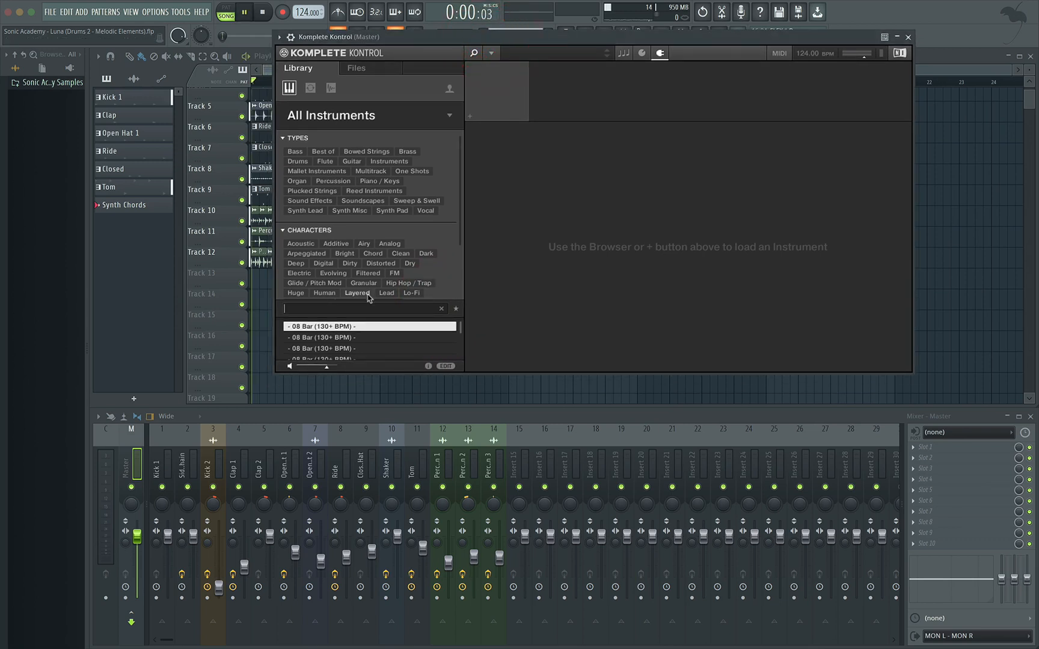
drag(440, 41, 501, 68)
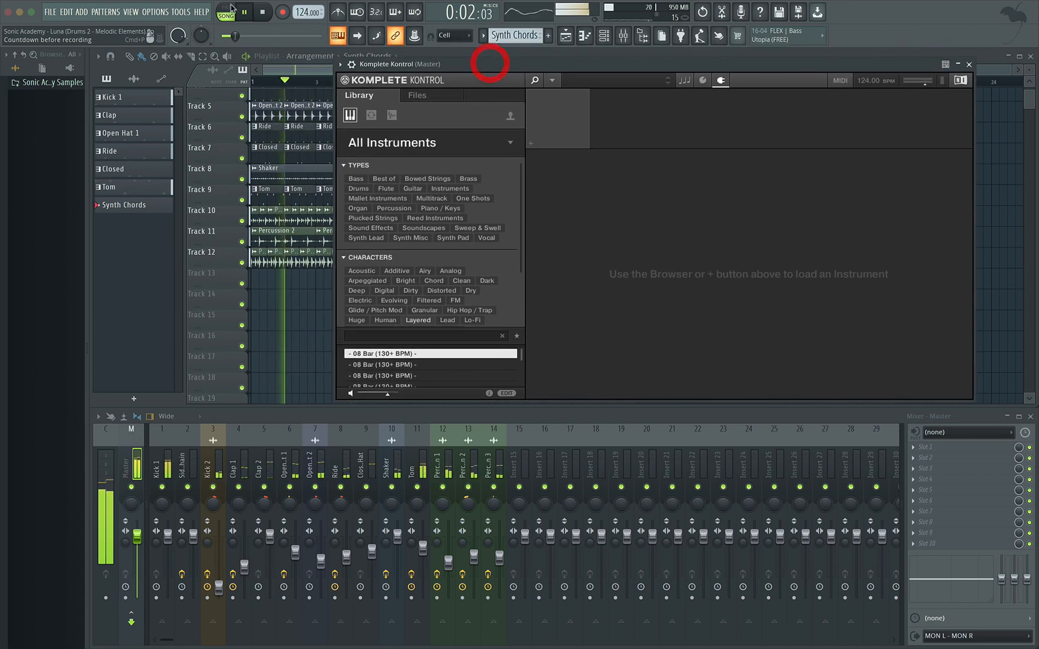
click(262, 12)
click(493, 340)
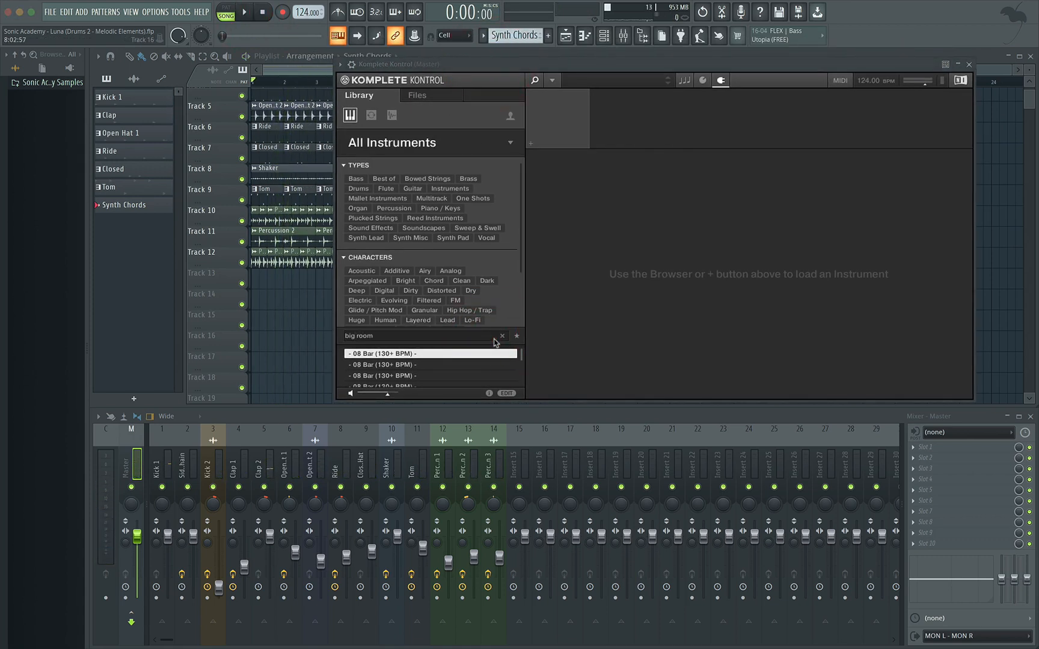
click(437, 359)
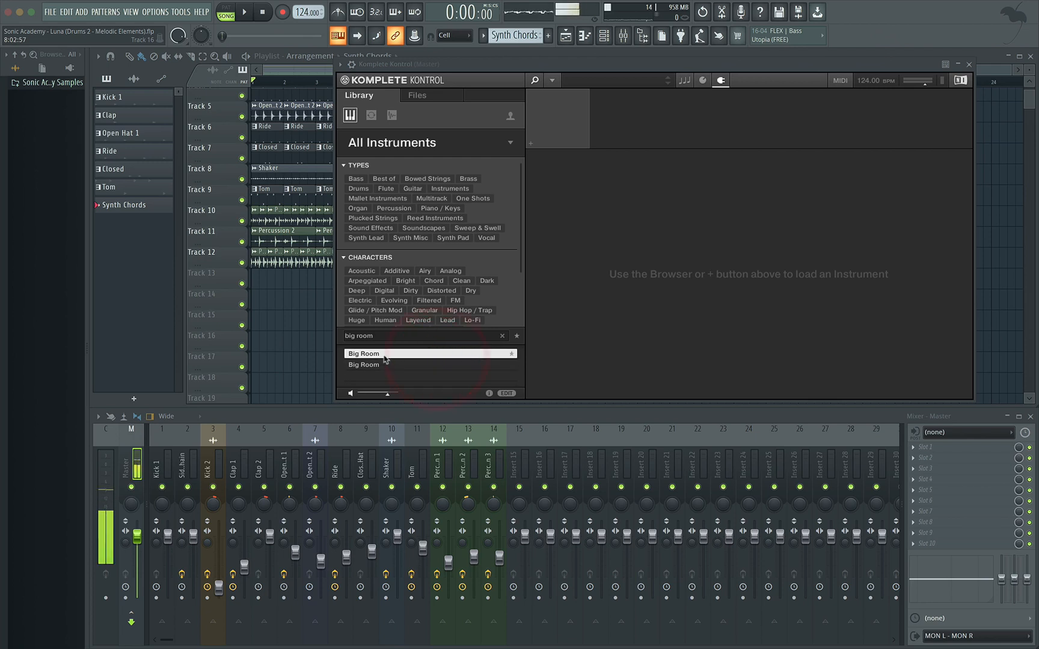
click(383, 355)
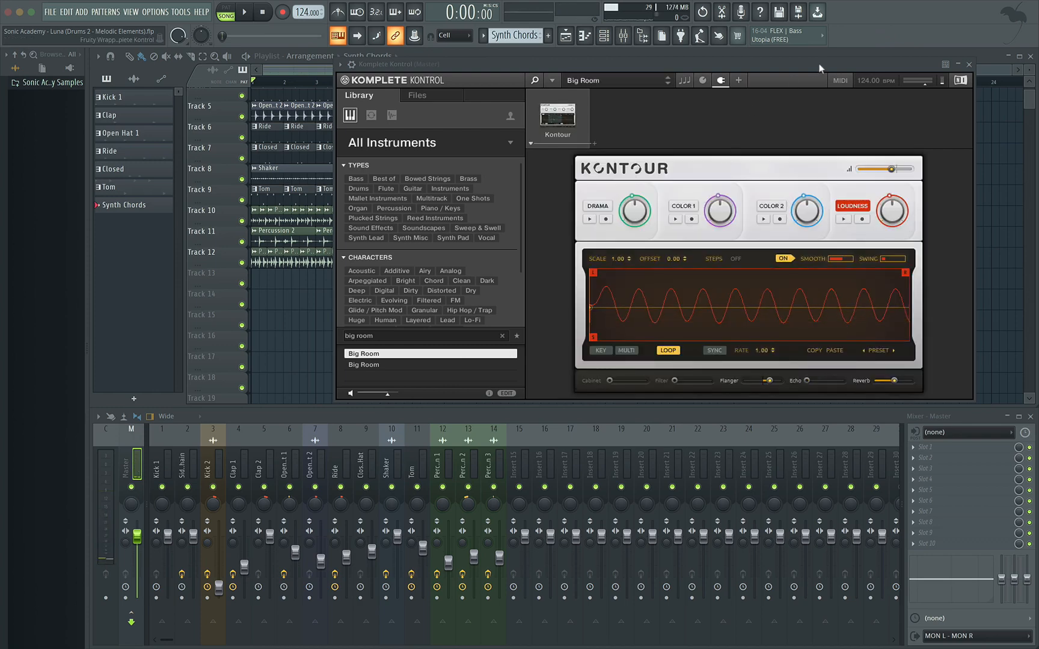
Step: Expand the Kontour instrument to its full edit view and reposition the plug-in window
drag(802, 66, 674, 72)
click(592, 87)
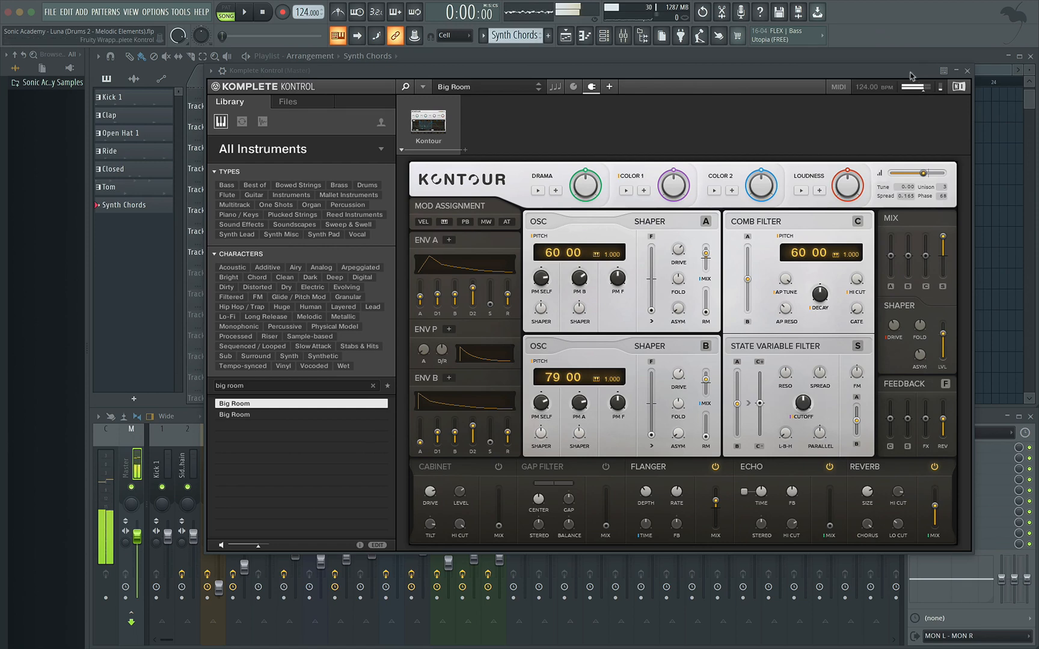
drag(913, 75, 811, 66)
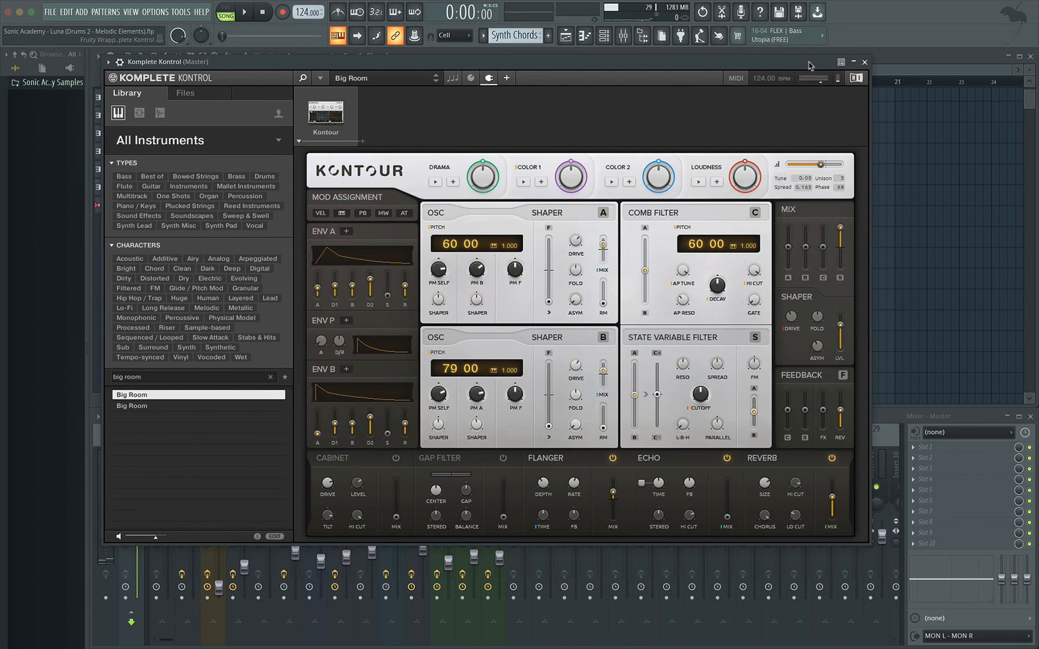
drag(793, 65, 791, 62)
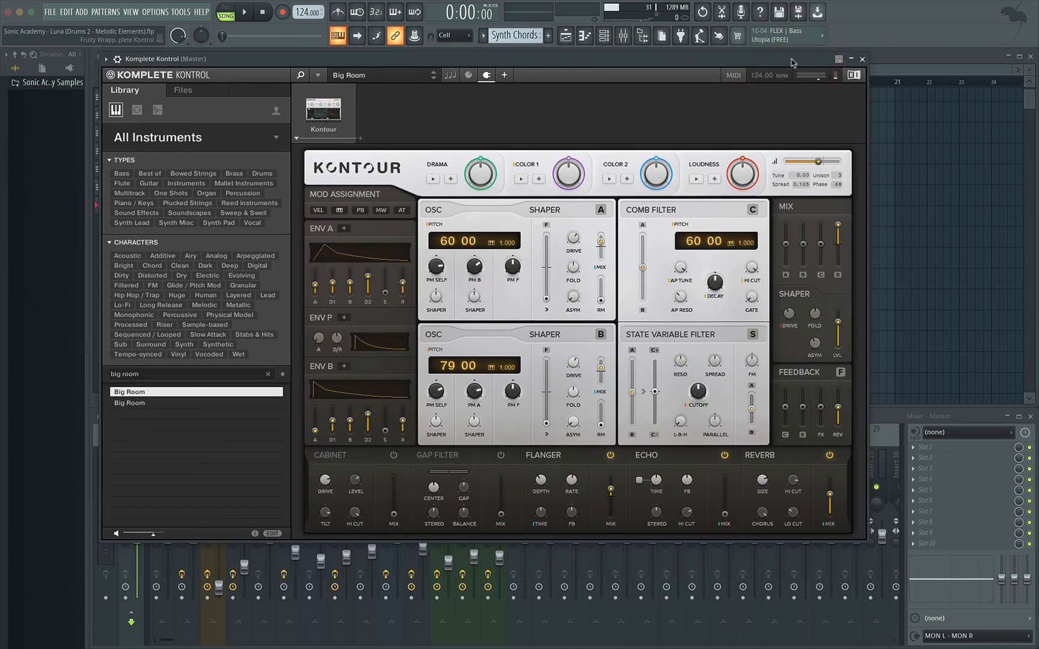
drag(751, 63, 750, 62)
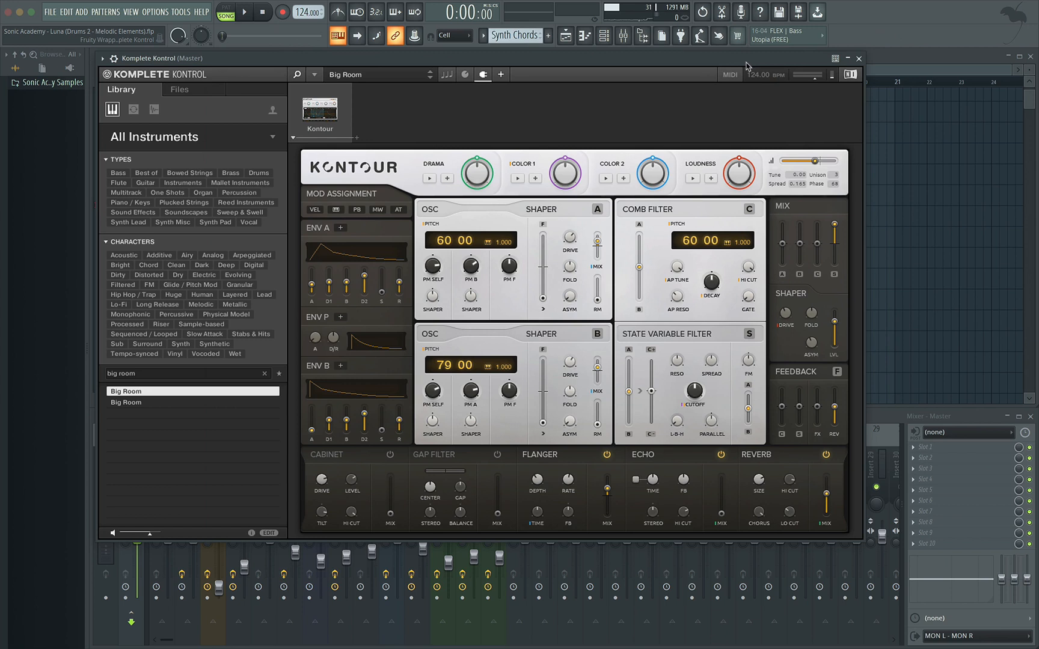
drag(746, 63, 713, 60)
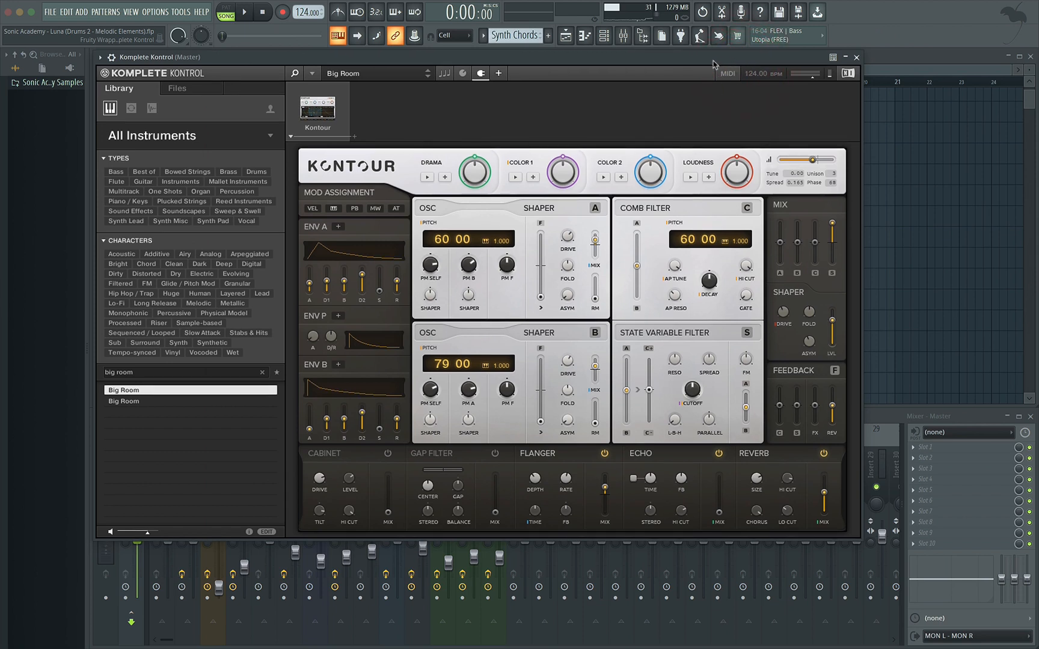
click(713, 61)
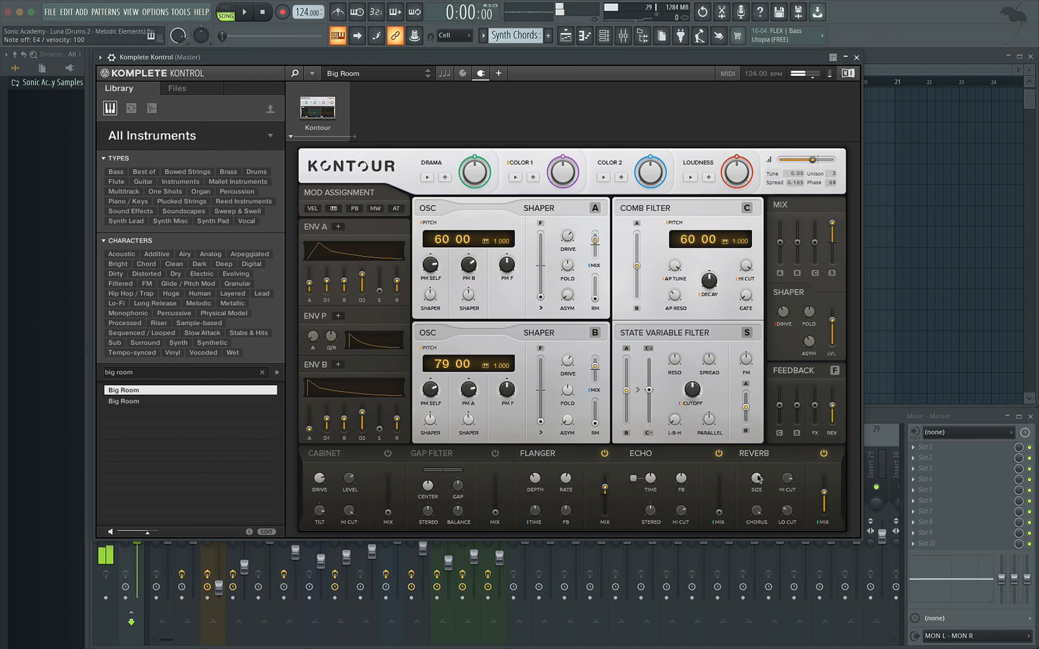
Step: Adjust the Size of Kontour's reverb and close the instrument window
drag(761, 489, 759, 490)
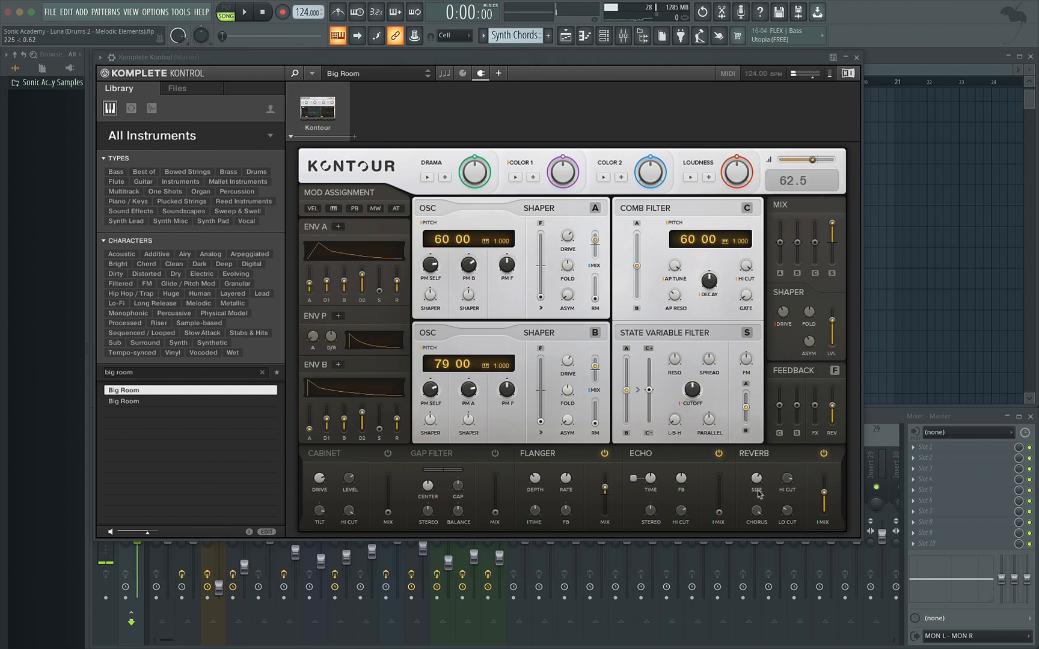
drag(757, 537, 758, 540)
drag(759, 480, 760, 487)
click(769, 353)
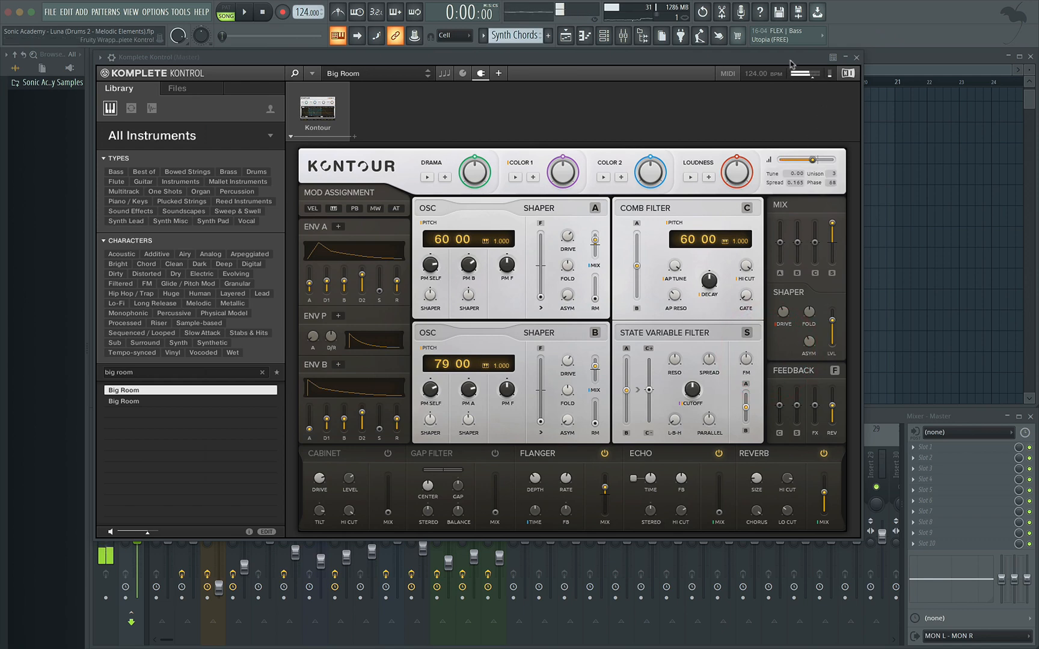
drag(792, 63, 793, 63)
click(858, 58)
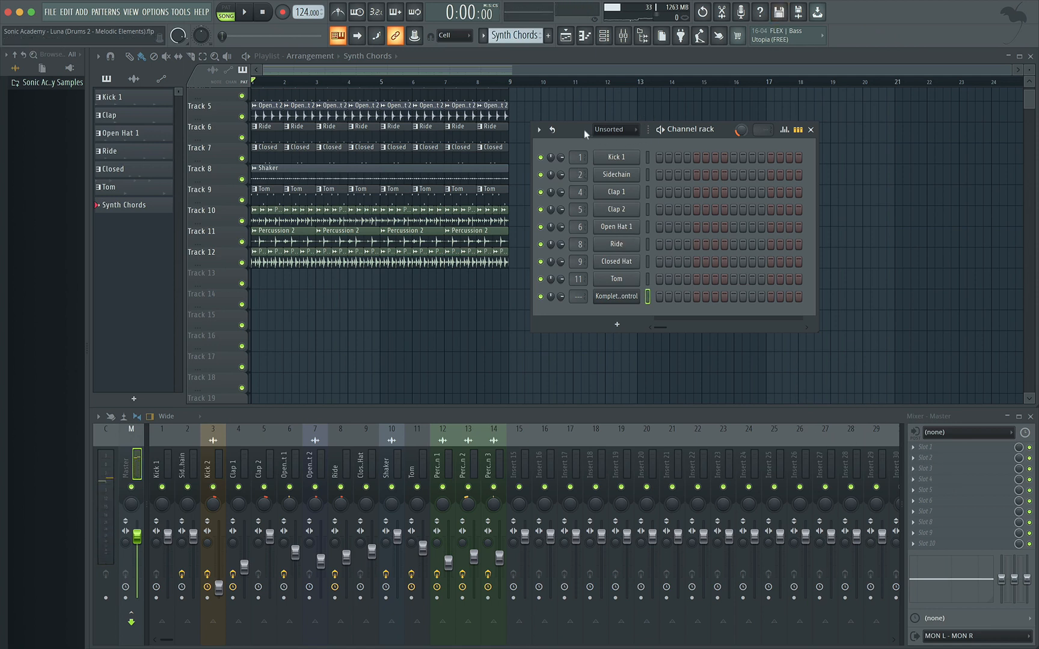
Step: Move the channel rack over the playlist and open the piano roll for the Komplete Kontrol channel
drag(584, 129, 388, 120)
right_click(421, 288)
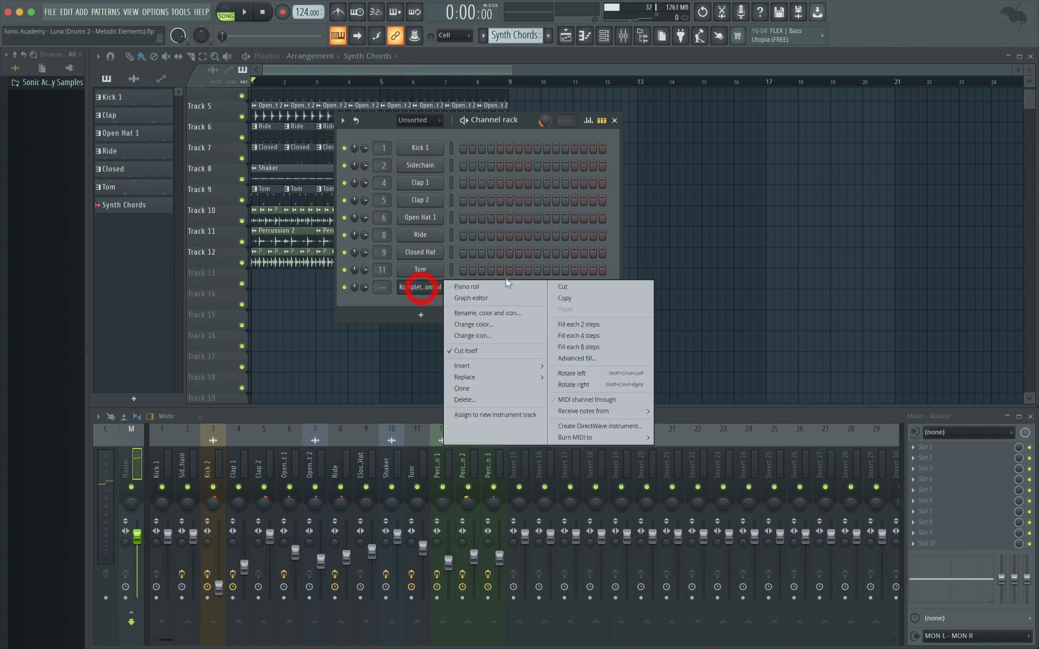
click(507, 287)
Step: Audition E5 and notes in other octaves on the piano roll keyboard, on their own and against the drum loop
click(451, 297)
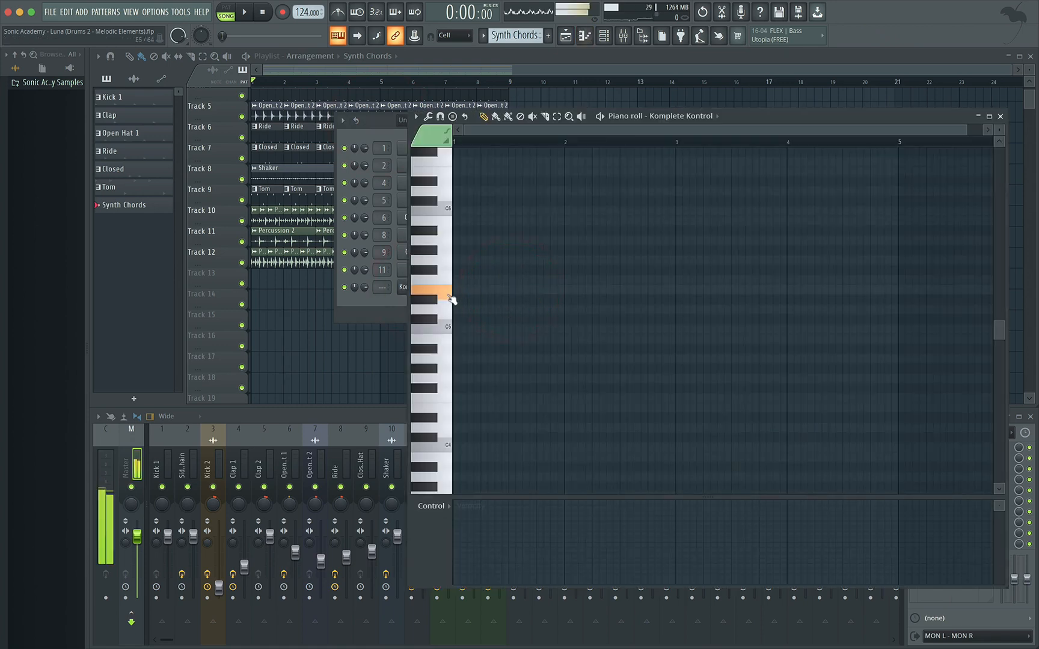
click(448, 414)
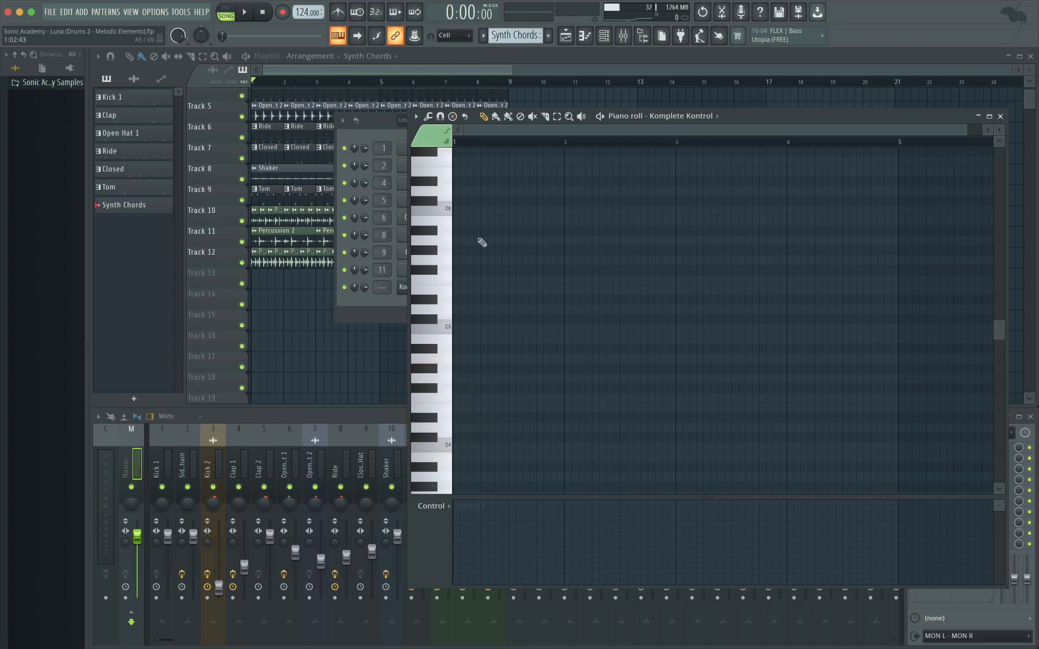
click(448, 183)
click(244, 12)
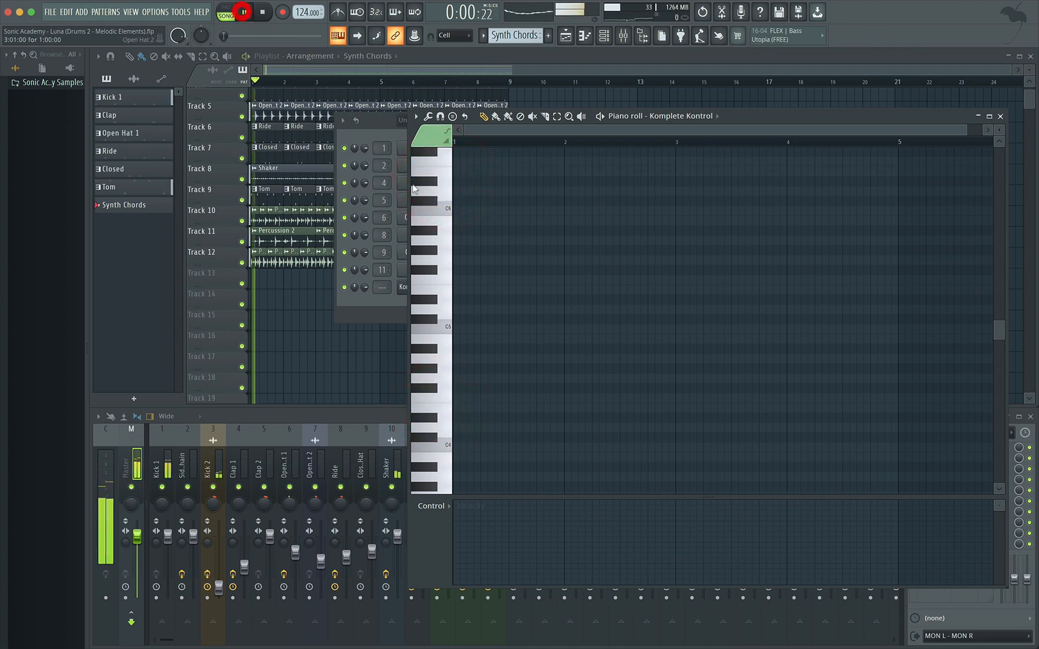
click(451, 293)
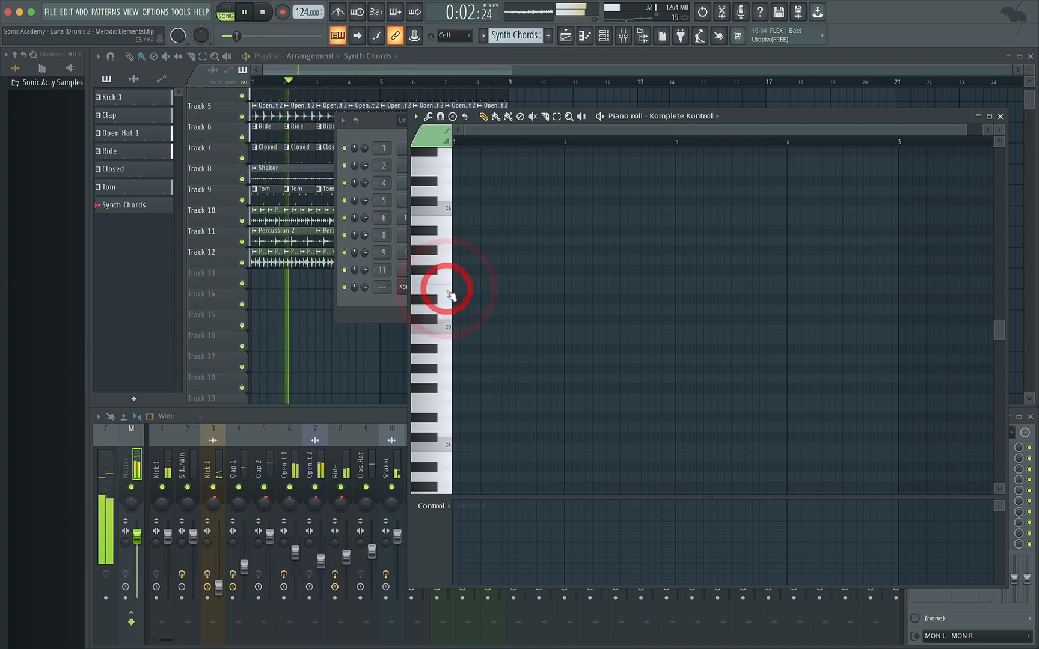
key(space)
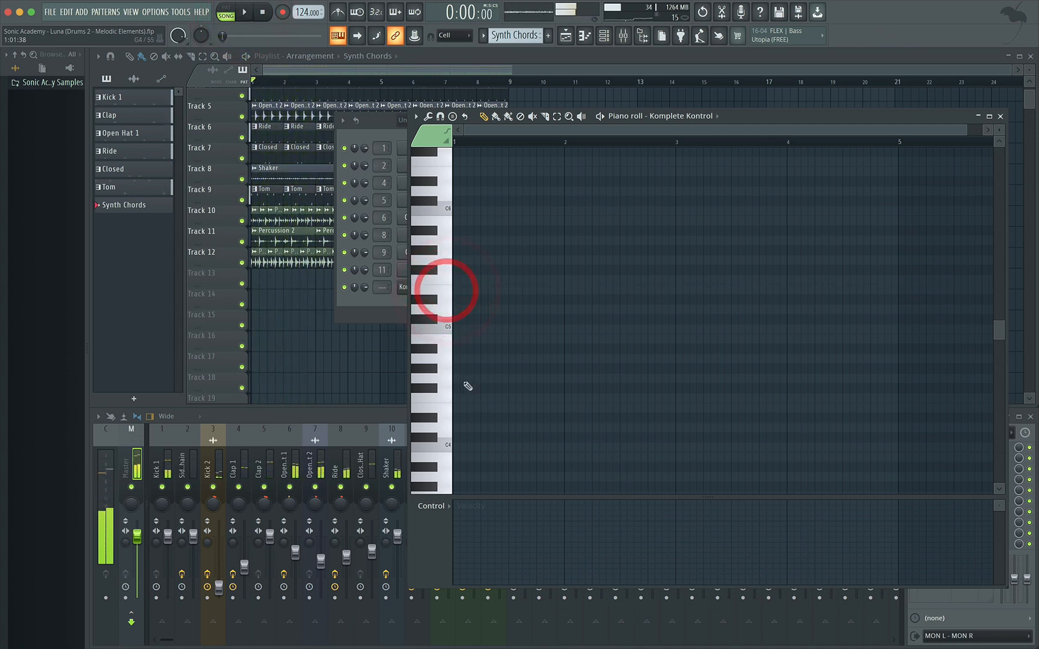
click(447, 416)
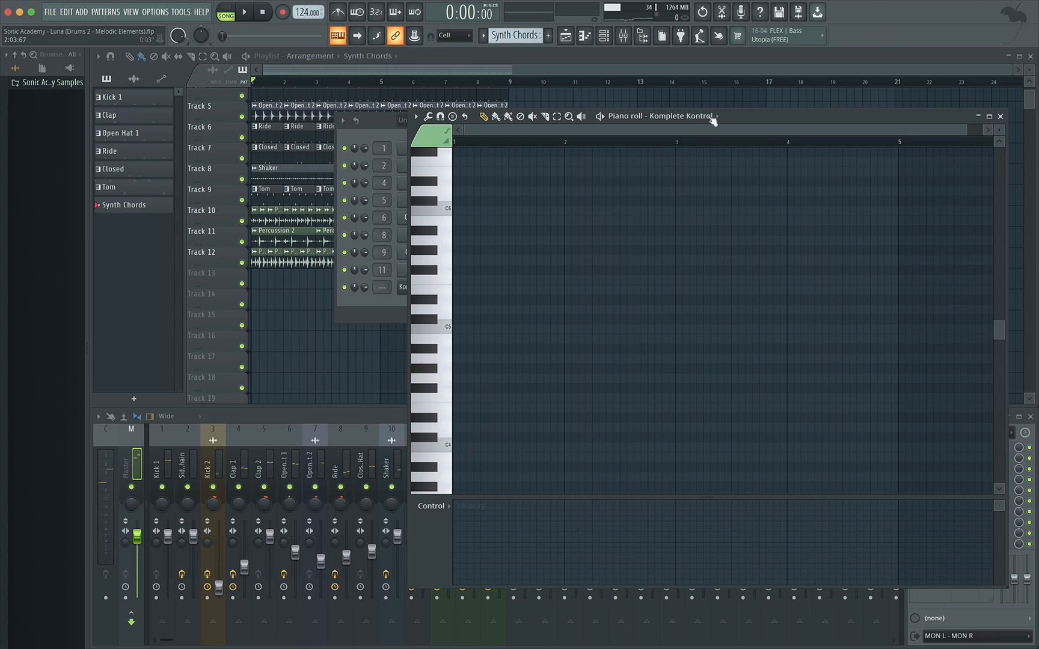
Step: Reposition the piano roll and audition E5 and C5 alternately over the drum loop, stopping playback at the end
drag(759, 122, 702, 126)
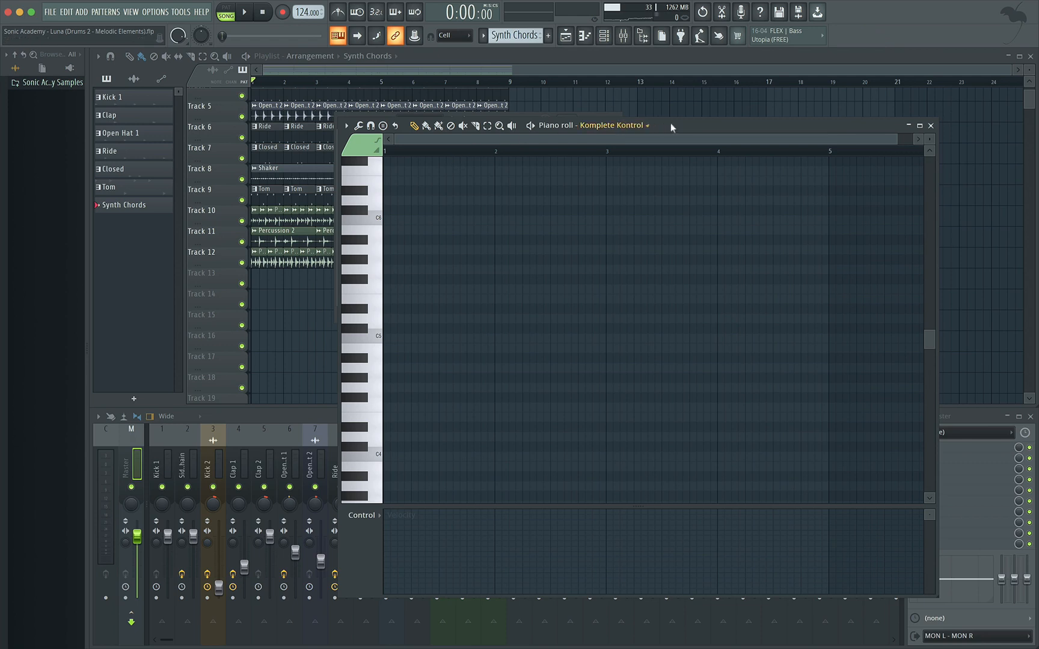
drag(693, 124, 694, 122)
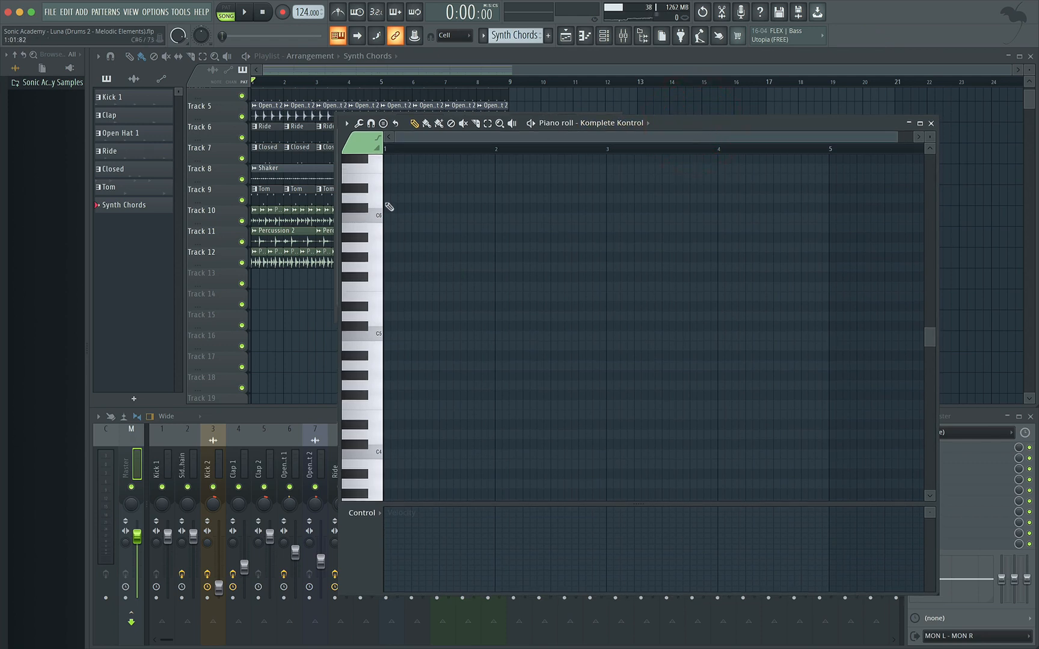
click(381, 290)
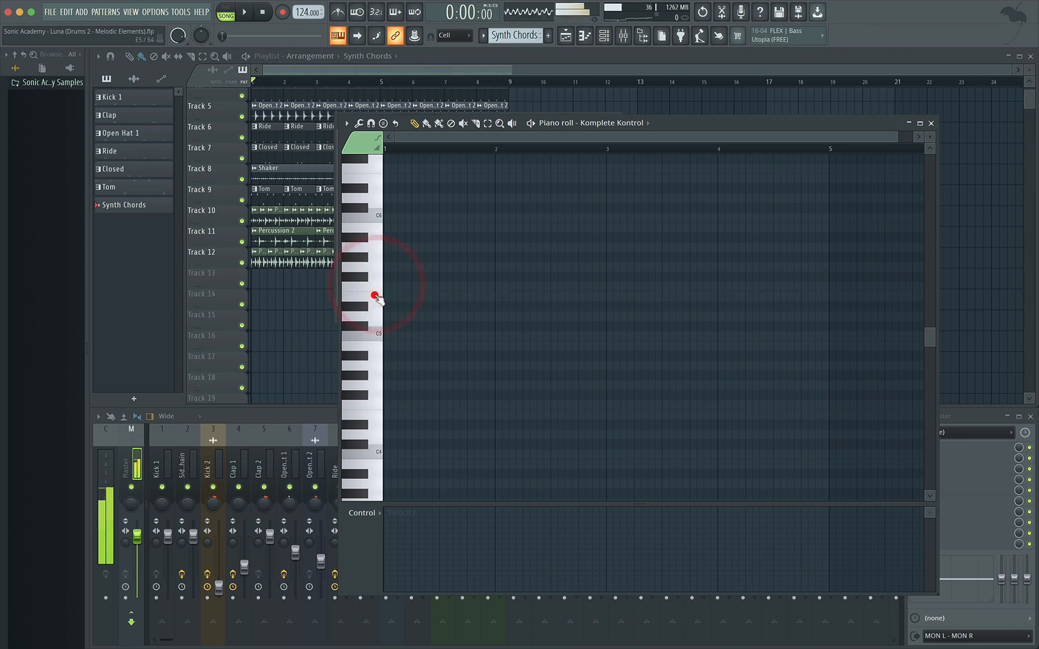
click(378, 297)
key(space)
click(378, 297)
click(377, 340)
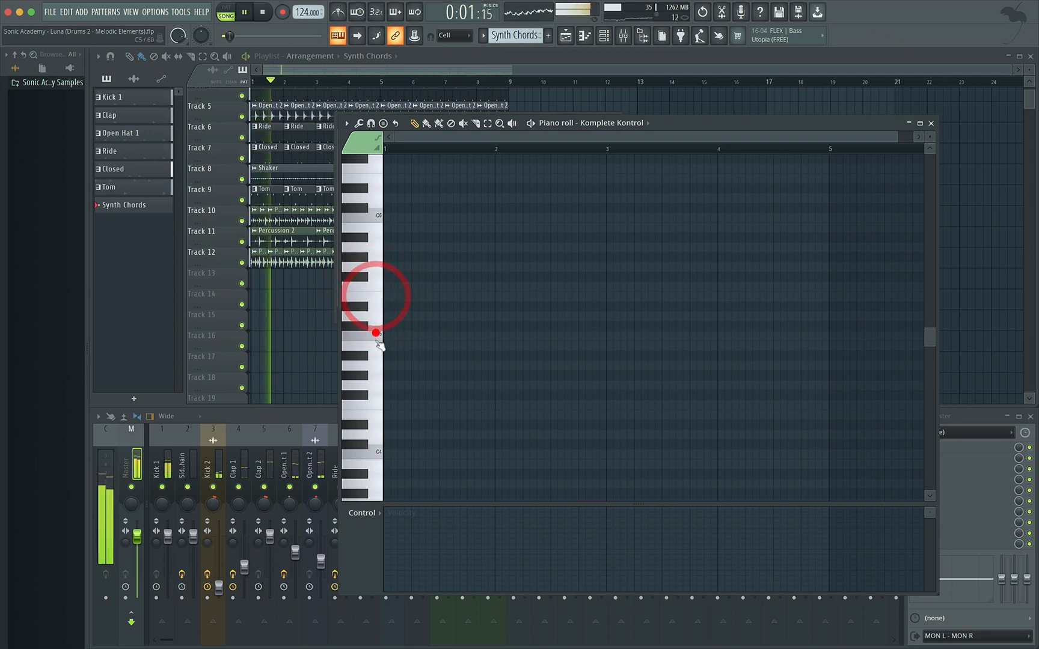
click(379, 299)
click(374, 338)
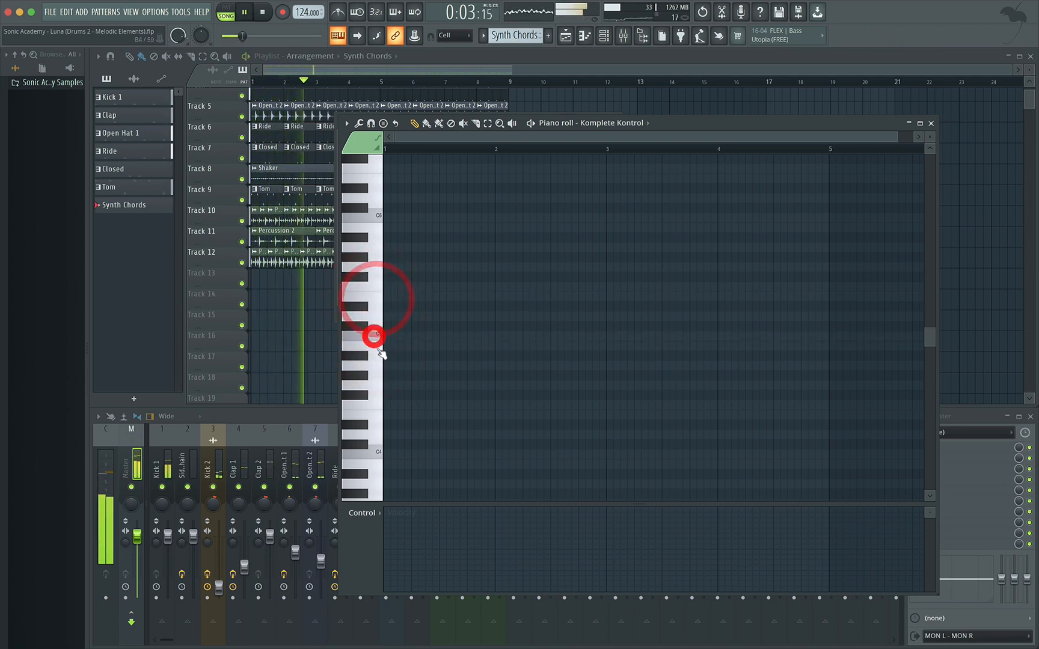
key(space)
Step: Draw a three-step E4 note on beat 2 of bar 1 and a two-step C4 note on beat 3
scroll(421, 313, down, 5)
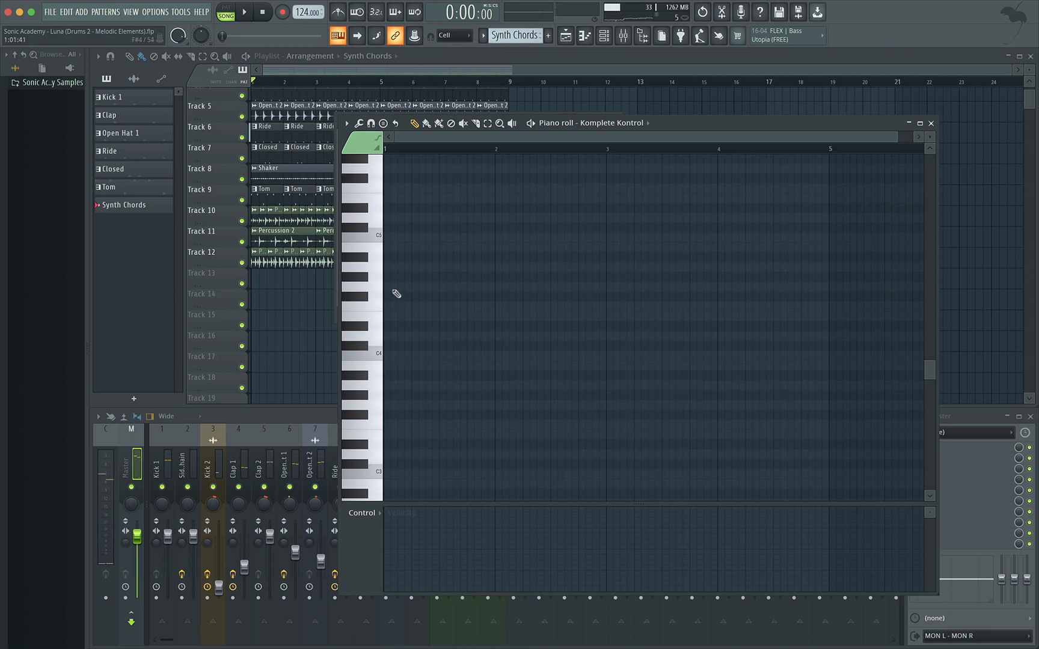
click(366, 324)
scroll(365, 326, up, 2)
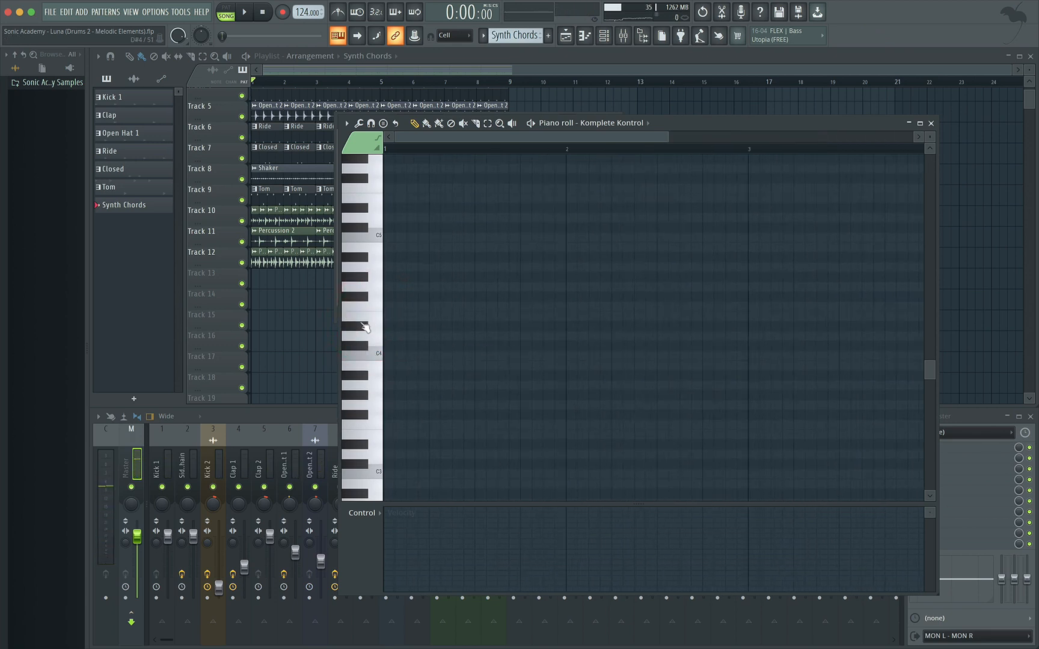
click(442, 318)
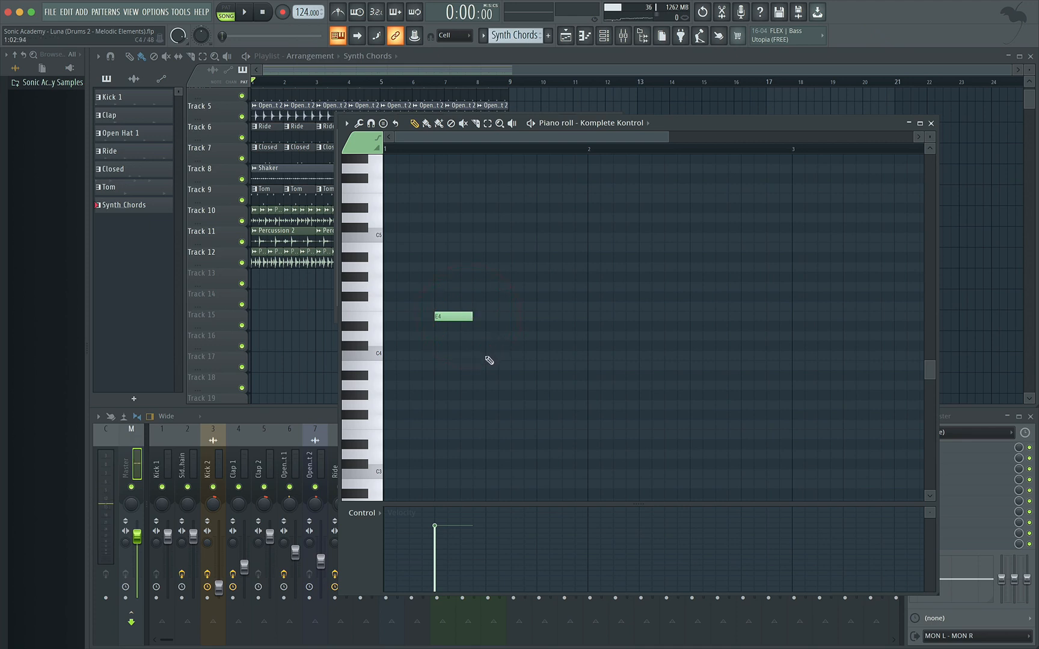
click(489, 356)
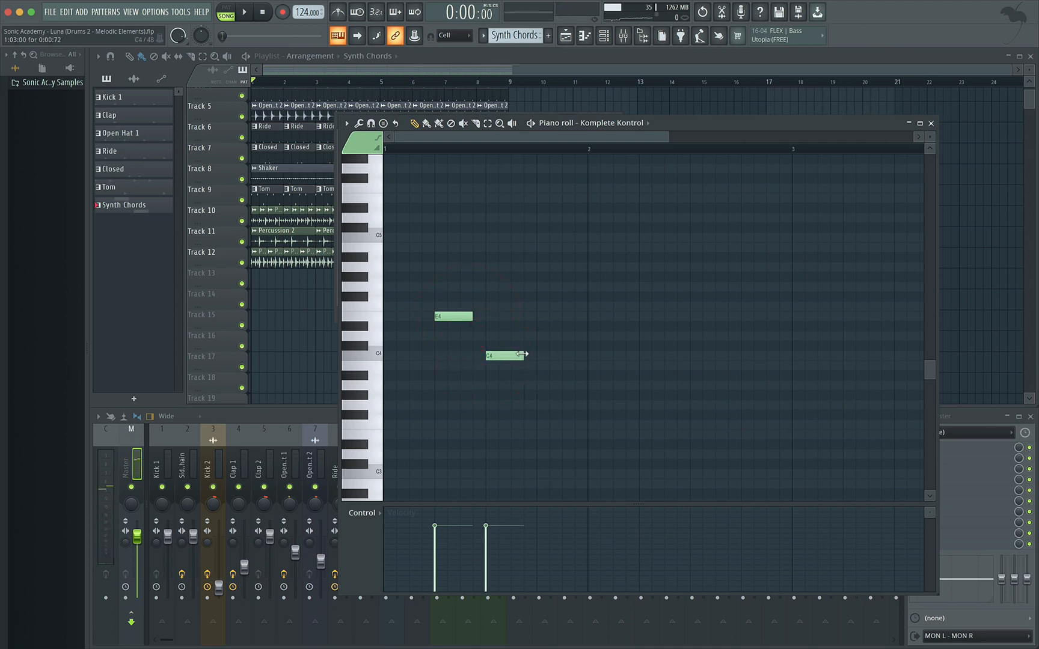
drag(520, 356, 499, 356)
click(502, 356)
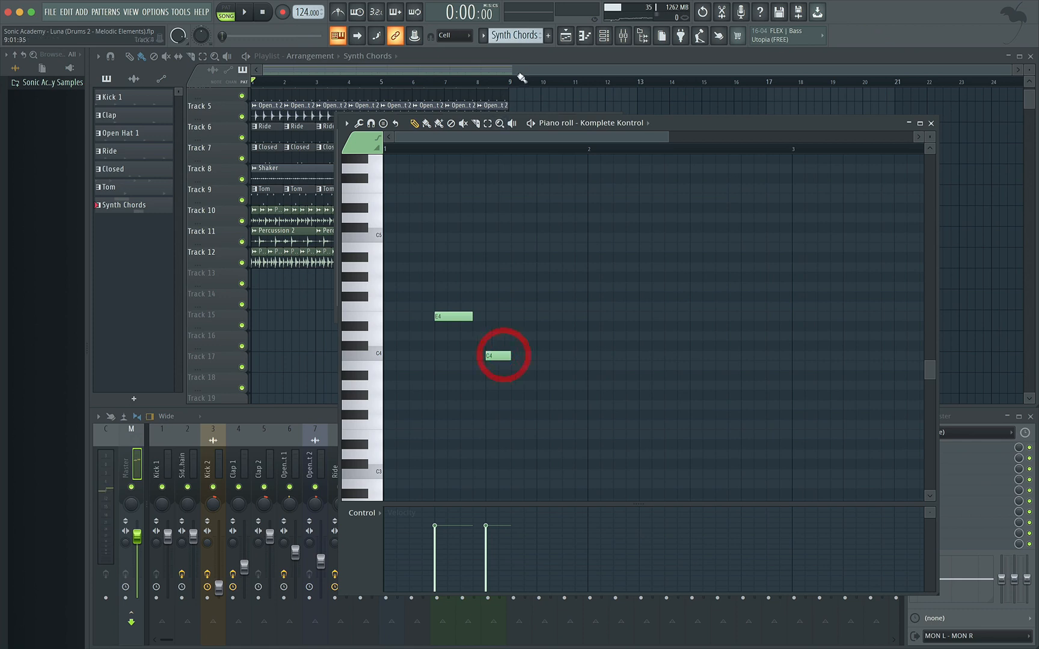
Step: Paint the Synth Chords pattern along Track 13 across bars 1 to 8 and bring up the channel rack
click(520, 70)
drag(260, 283, 492, 276)
click(604, 35)
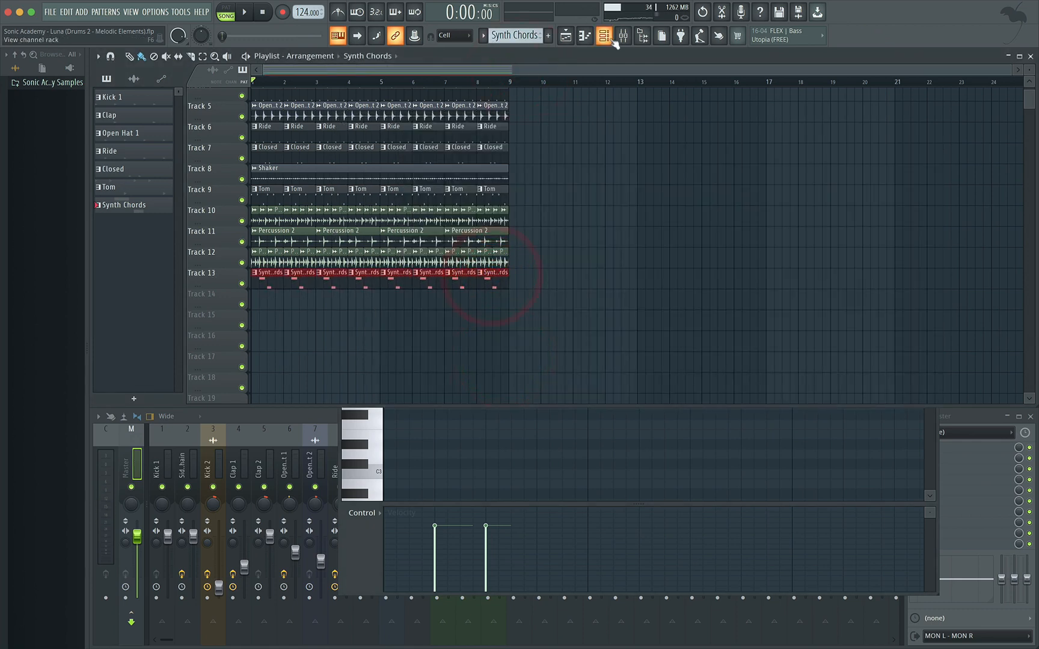
Step: Return to the Synth Chords piano roll and play the two-note pattern against the drum loop
click(539, 281)
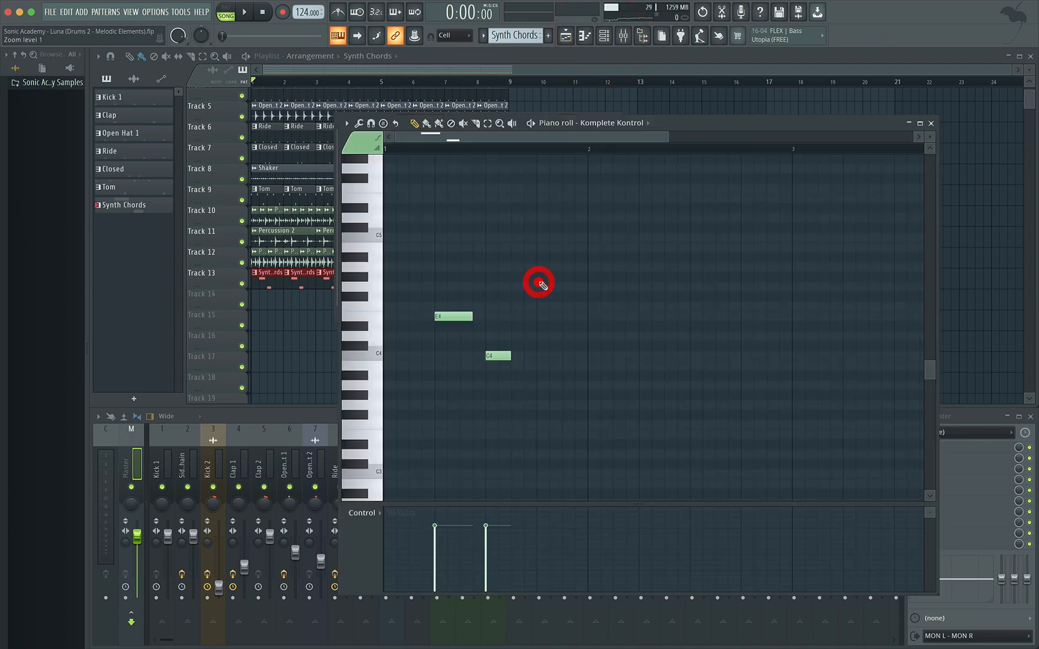
click(244, 12)
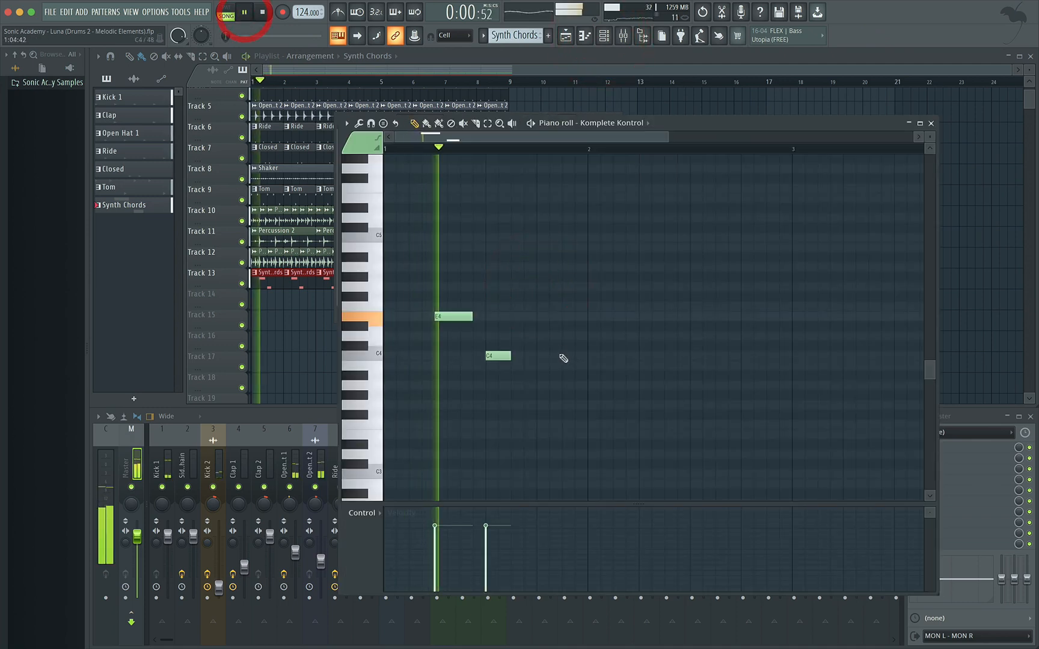
key(space)
Step: Add a one-step B3 note at the end of beat 3 and a two-step E4 note at the end of bar 1, and audition the pattern
click(530, 375)
drag(538, 373, 535, 364)
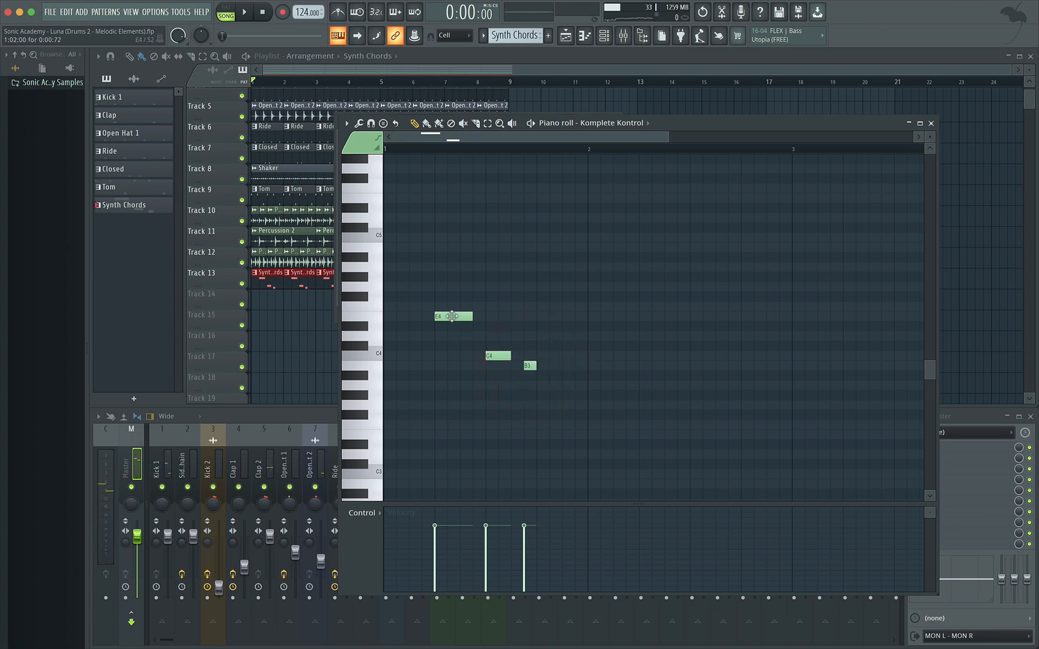
drag(460, 316, 587, 315)
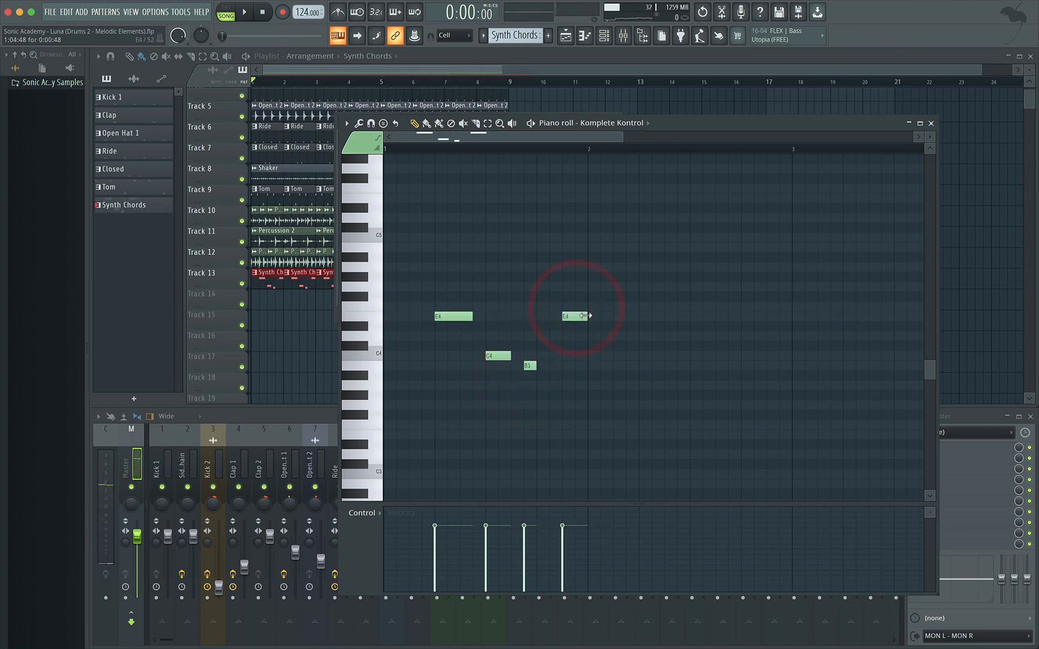
key(space)
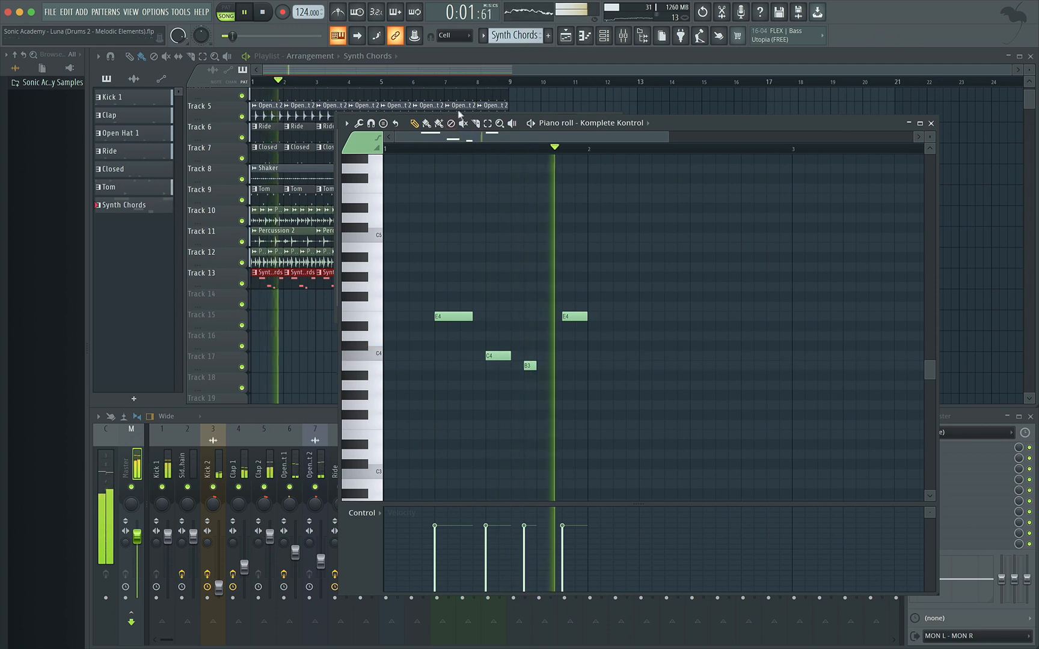
key(space)
Step: Rename the Komplete Kontrol channel as "synth chords" in the channel rack
click(607, 38)
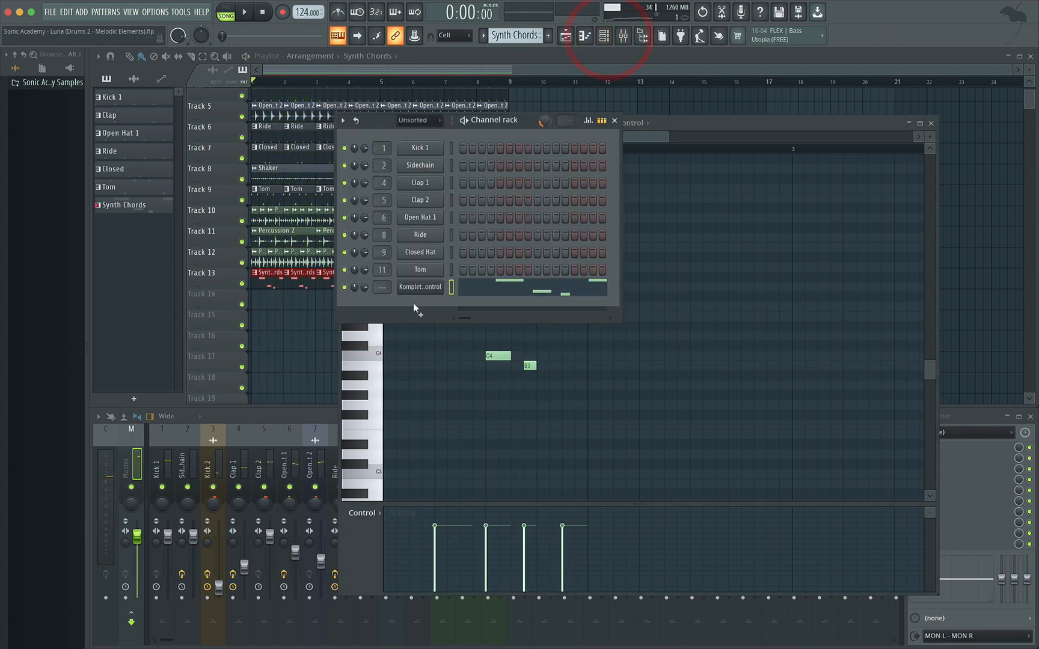
right_click(421, 286)
click(514, 304)
text(Synth)
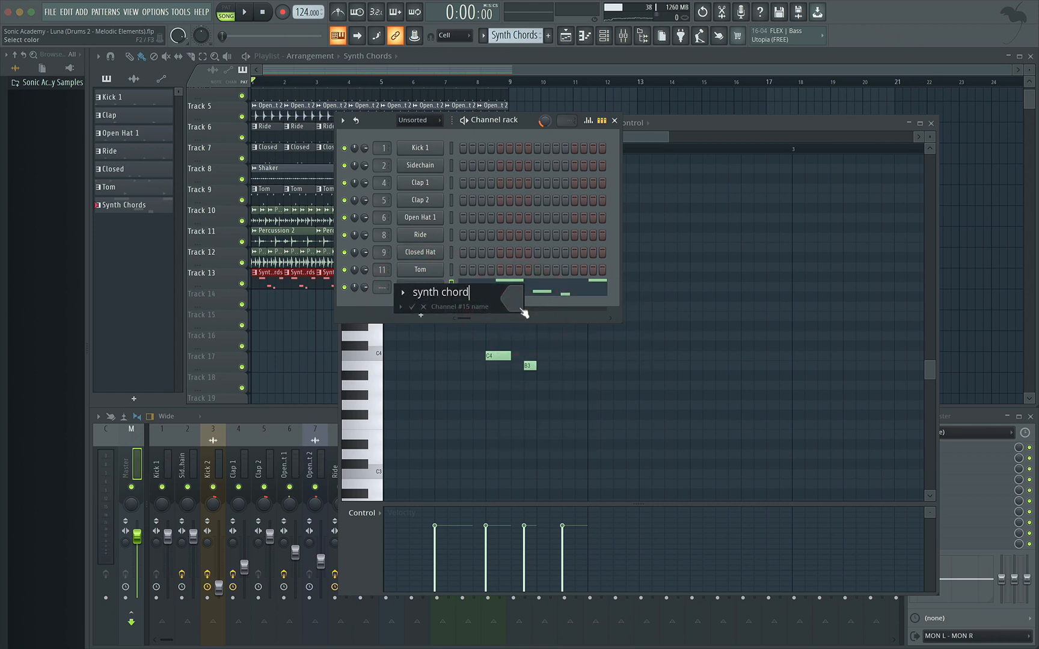
text( chords)
key(Return)
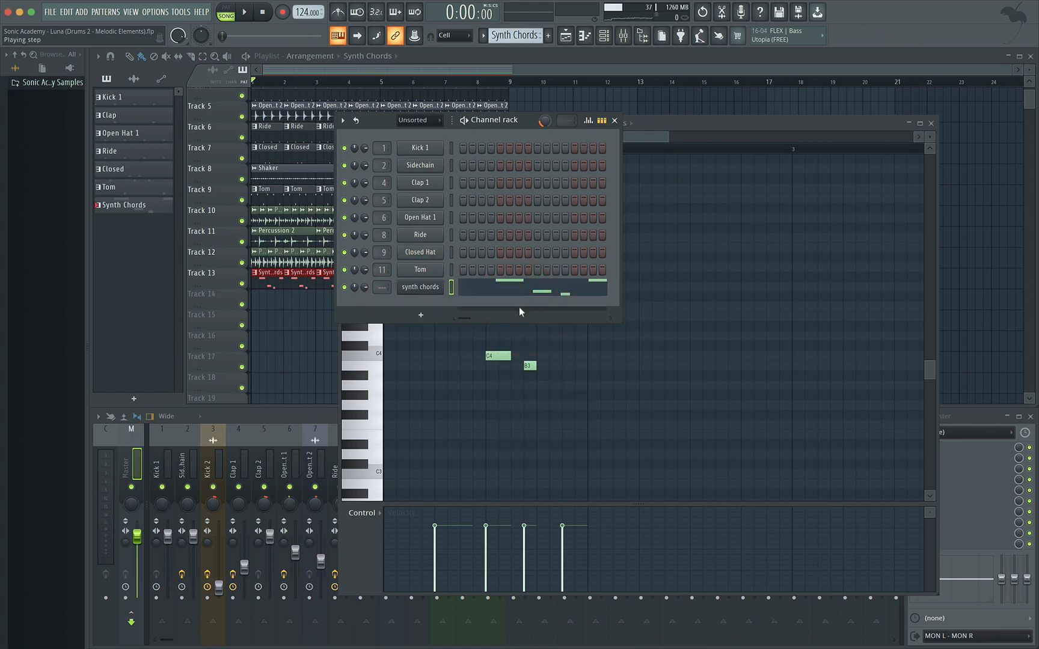
Step: Route the synth chords channel to mixer track 15 and select that mixer track
key(ctrl+l)
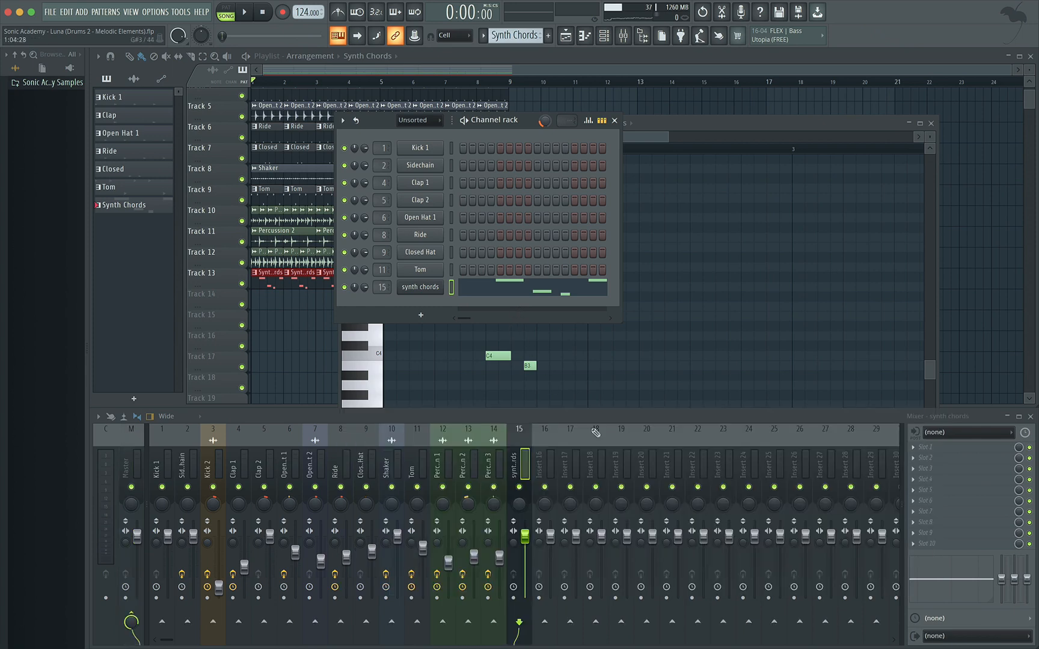
click(521, 434)
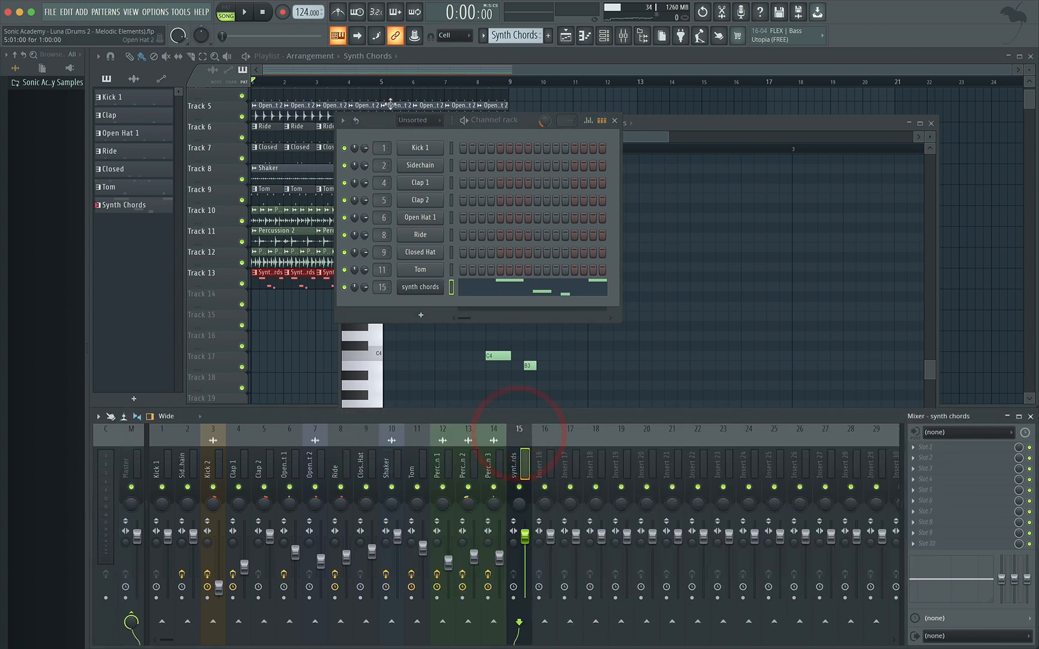
click(267, 12)
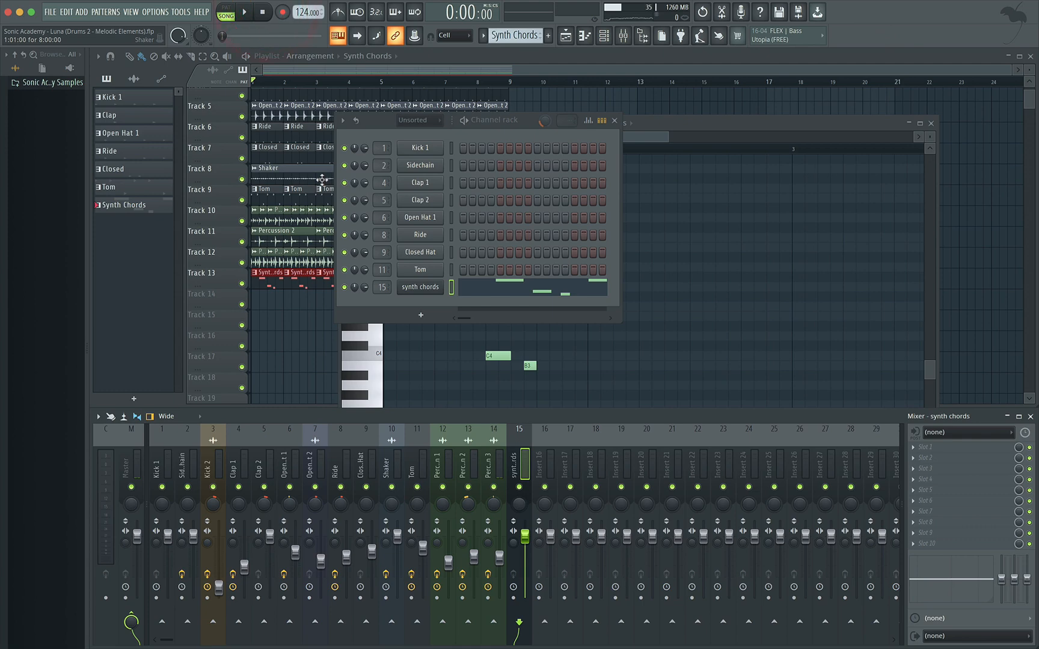
Step: Move the piano roll window clear of the lower part of the mixer and play the arrangement to check the pattern
drag(781, 124, 652, 71)
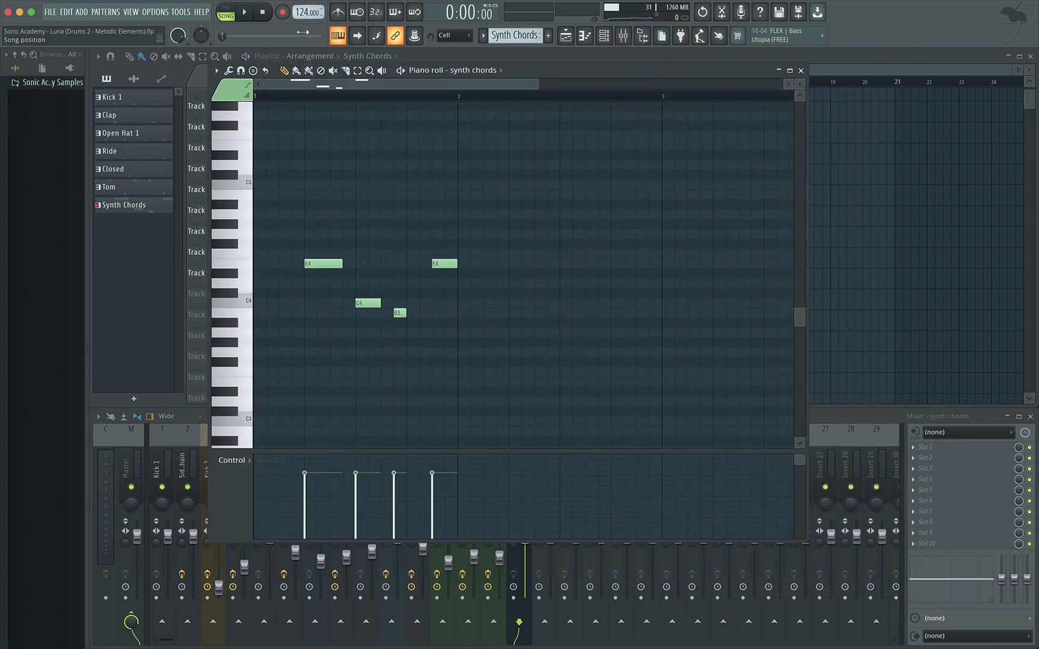
click(882, 417)
click(243, 13)
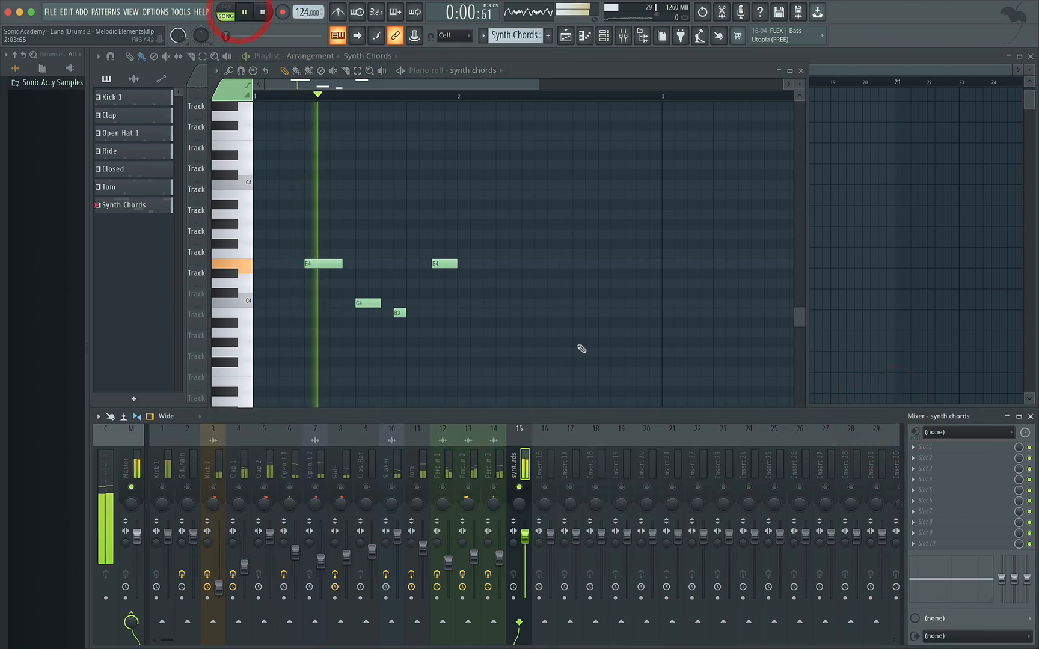
double_click(533, 71)
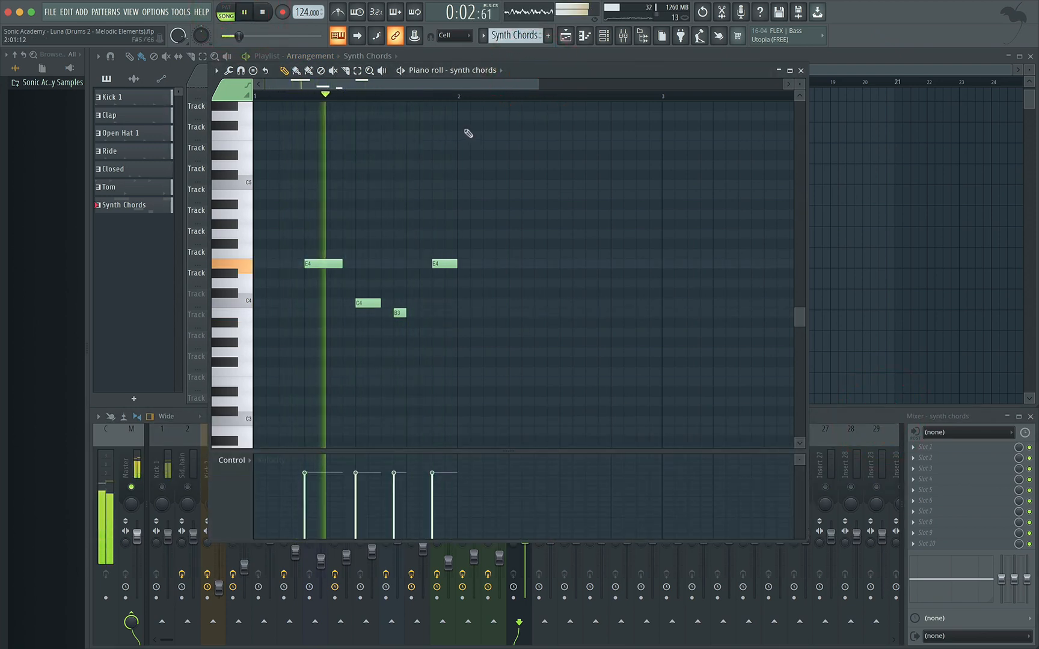
key(space)
Step: Stack G4 and B4 notes above the E4 note on beat 2 and audition the chord
click(323, 234)
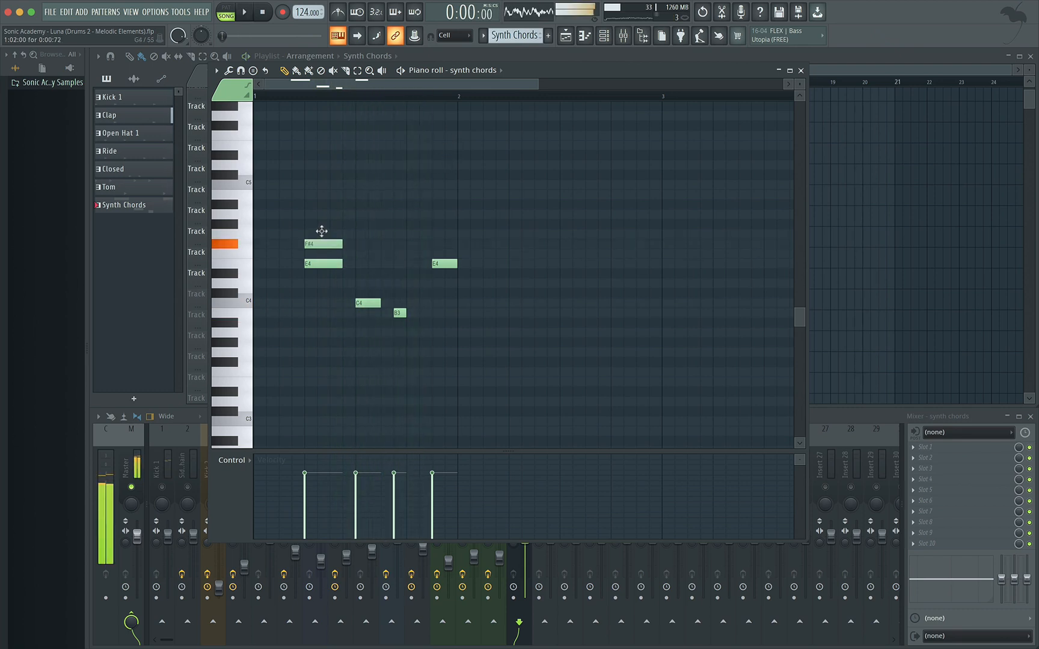
drag(317, 214, 317, 193)
key(space)
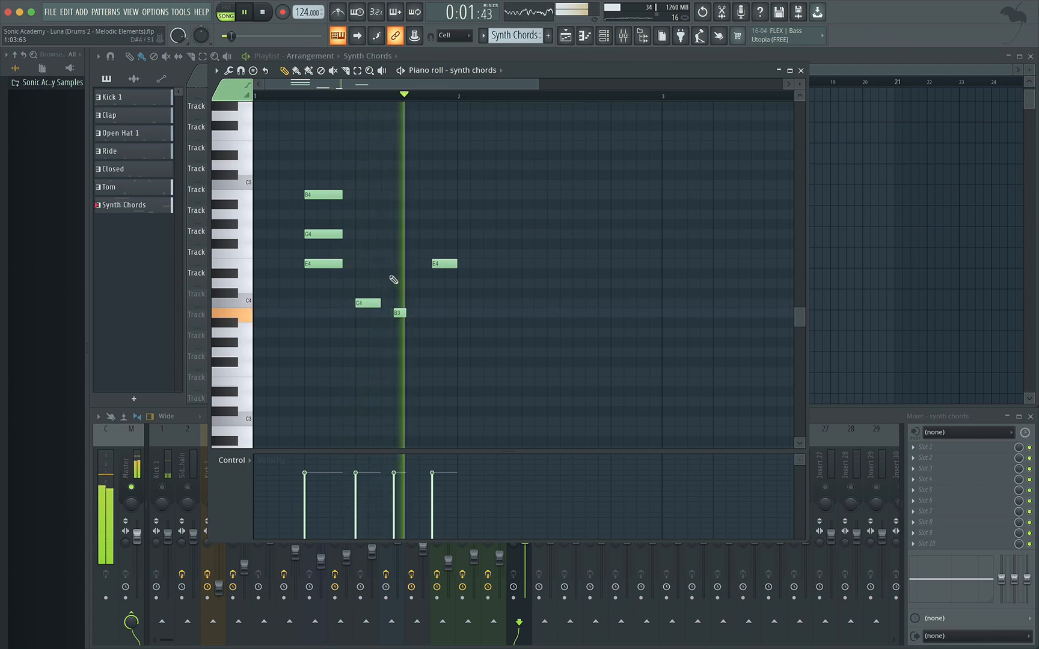
key(space)
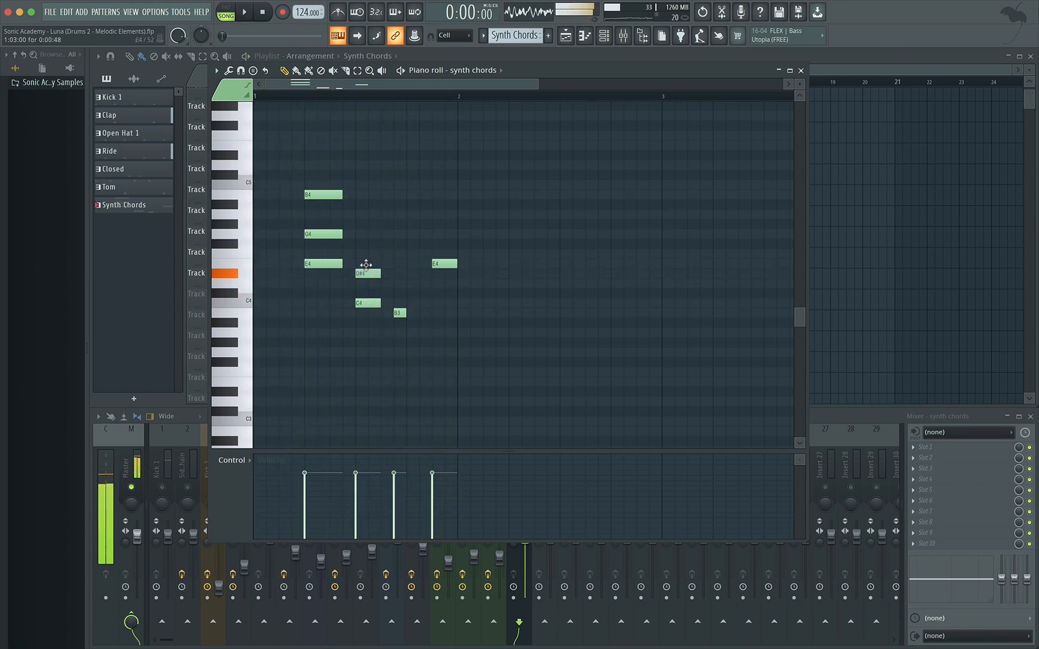
Step: Stack E4, A4 and C5 notes above the C4 note on beat 3 while checking them against the loop
drag(366, 265, 366, 262)
key(space)
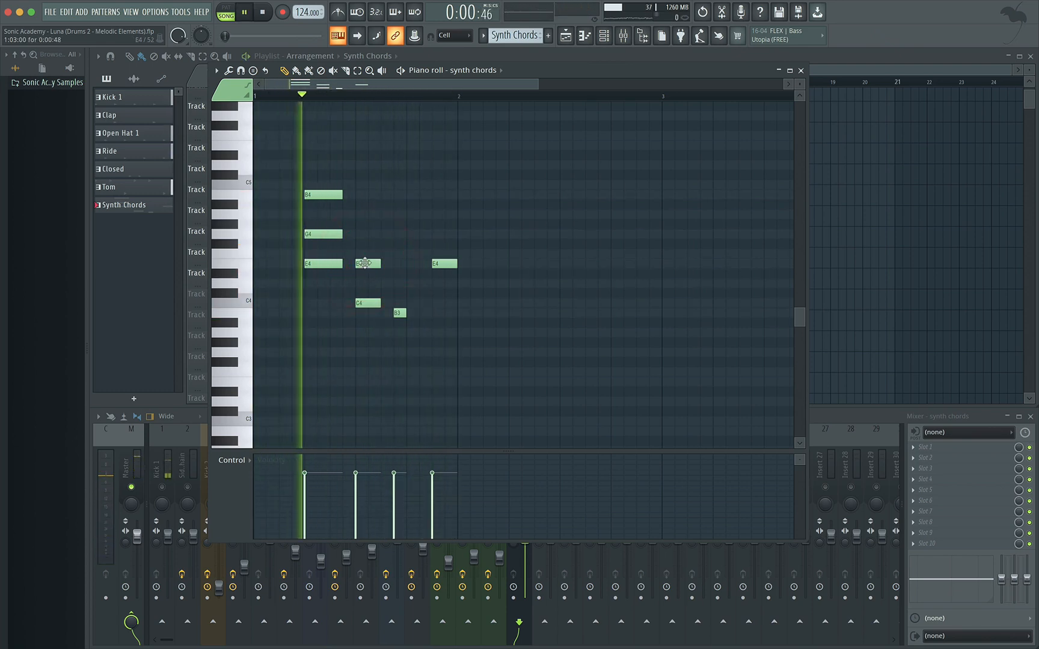
click(364, 225)
drag(364, 215, 363, 213)
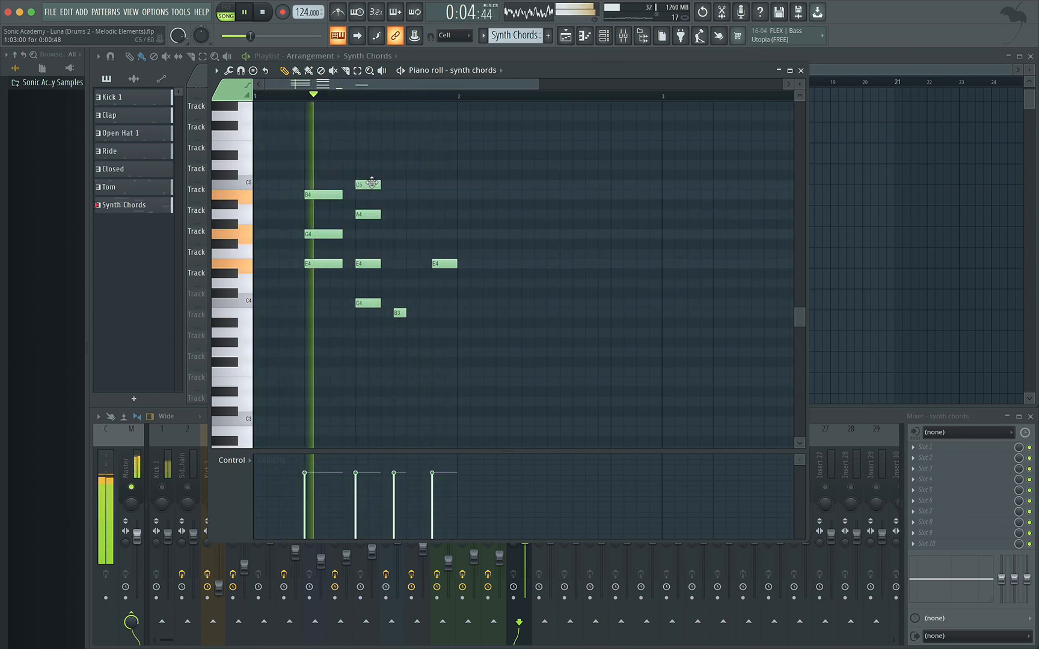
click(368, 185)
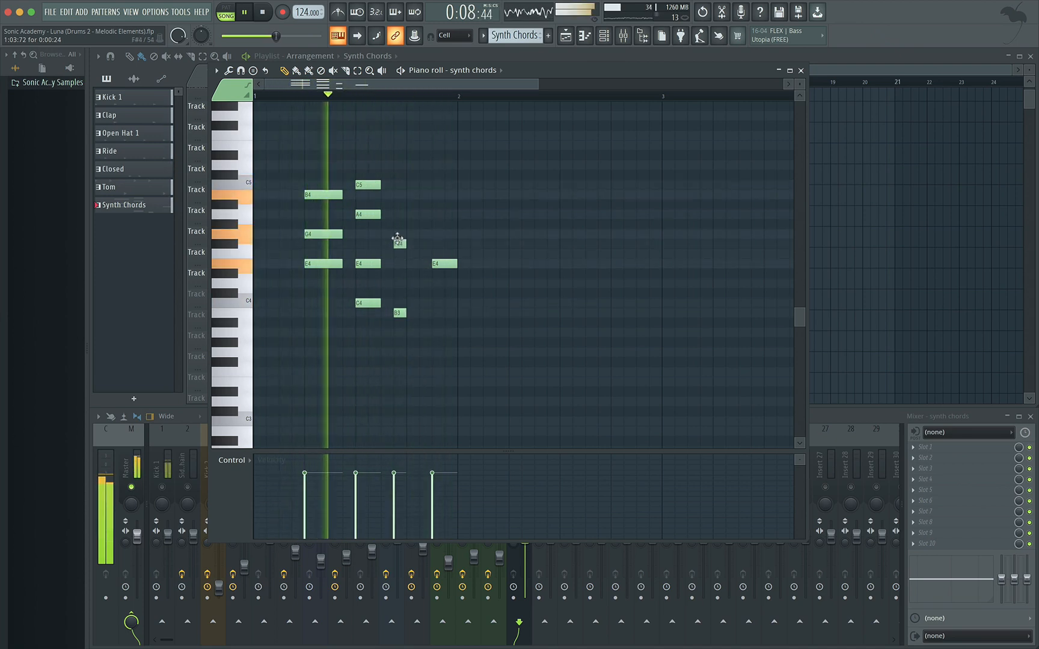
Step: Stack F#4, A4 and B4 notes above the short B3 note and audition the result
click(398, 242)
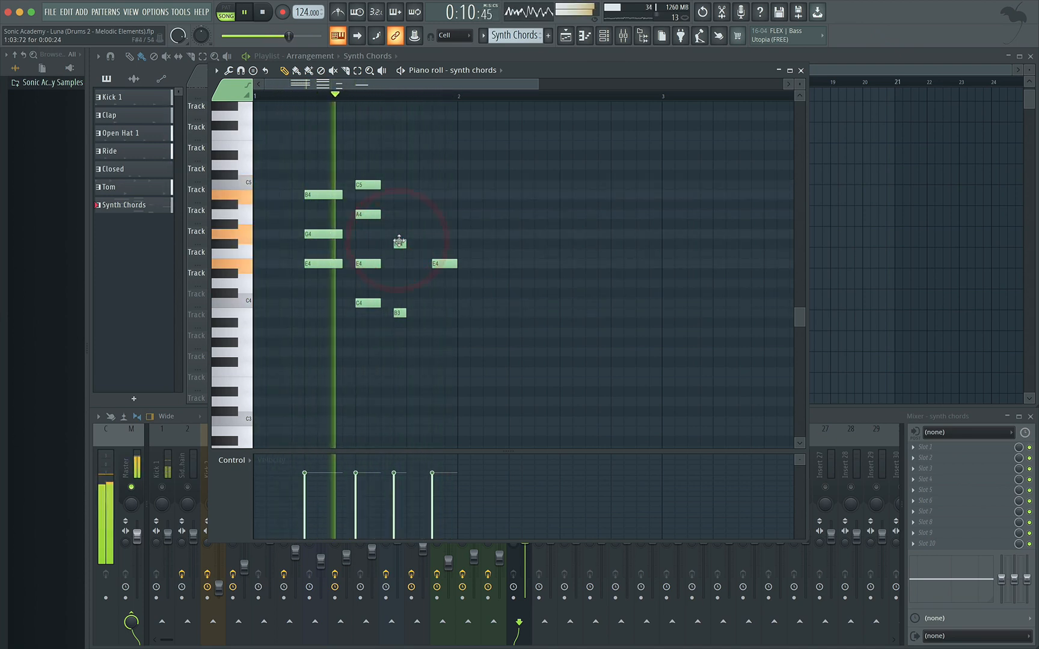
key(space)
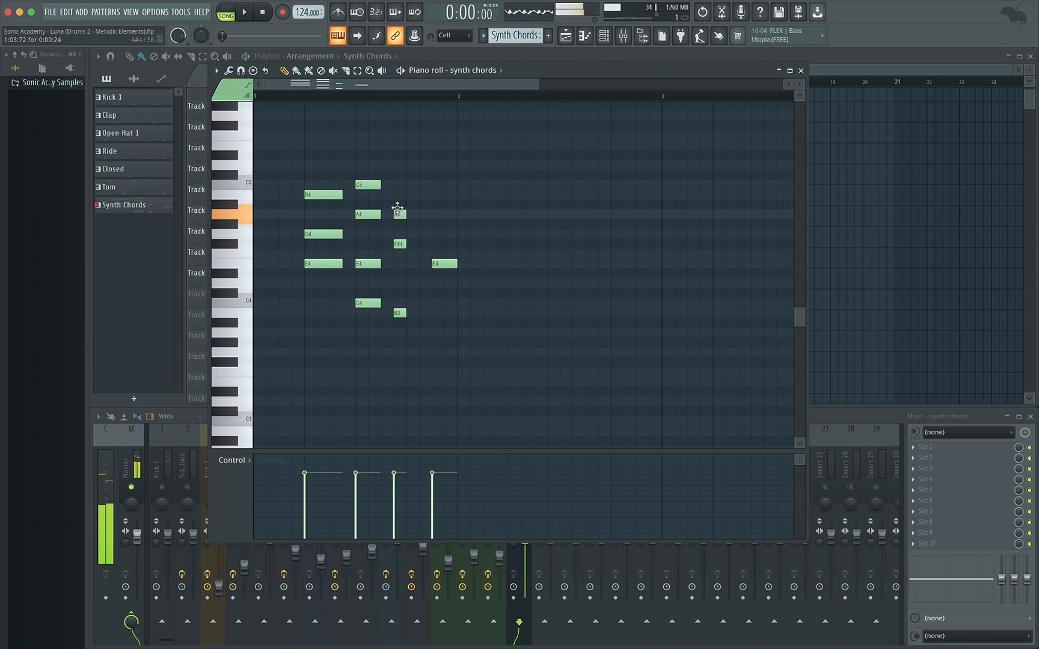
key(space)
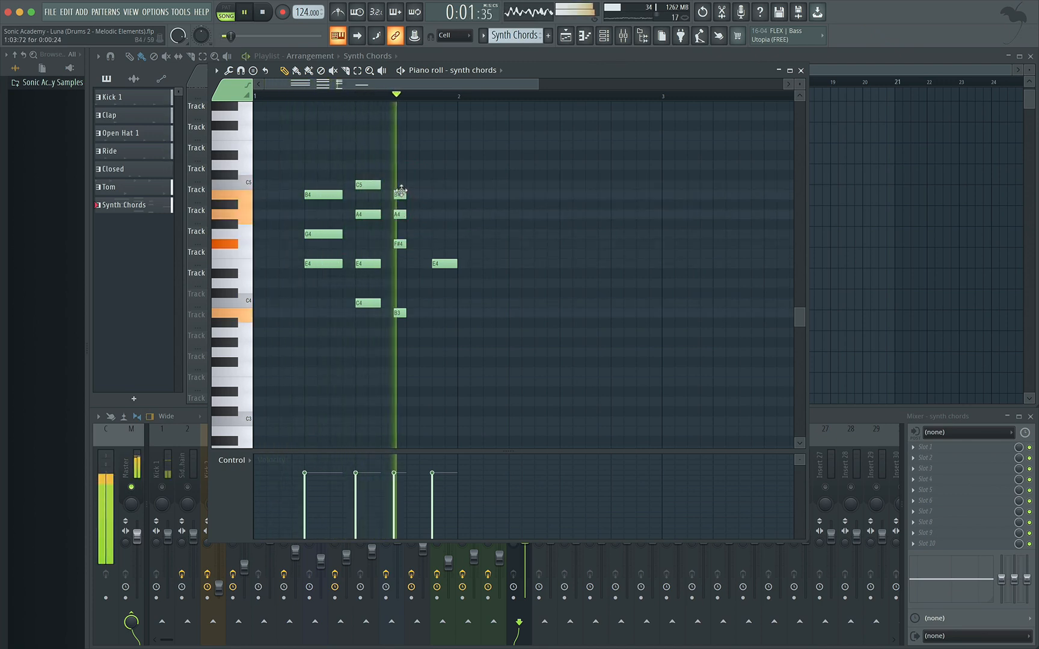
click(400, 193)
key(space)
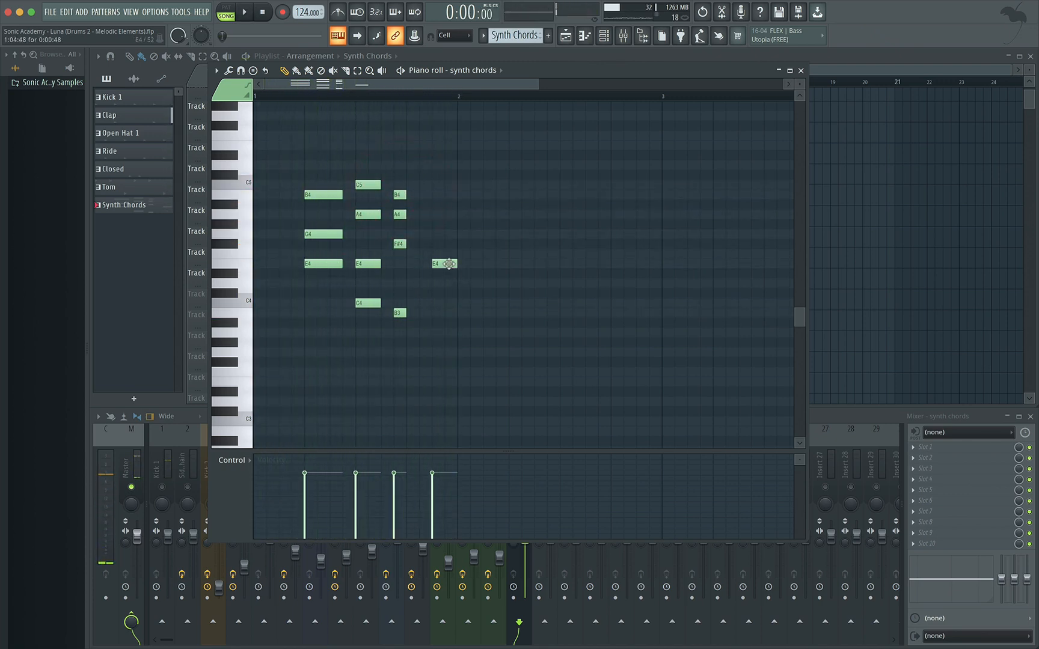
Step: Stack G4 and B4 notes above the final E4 note, play the full chord pattern, and close the piano roll
click(442, 234)
click(440, 193)
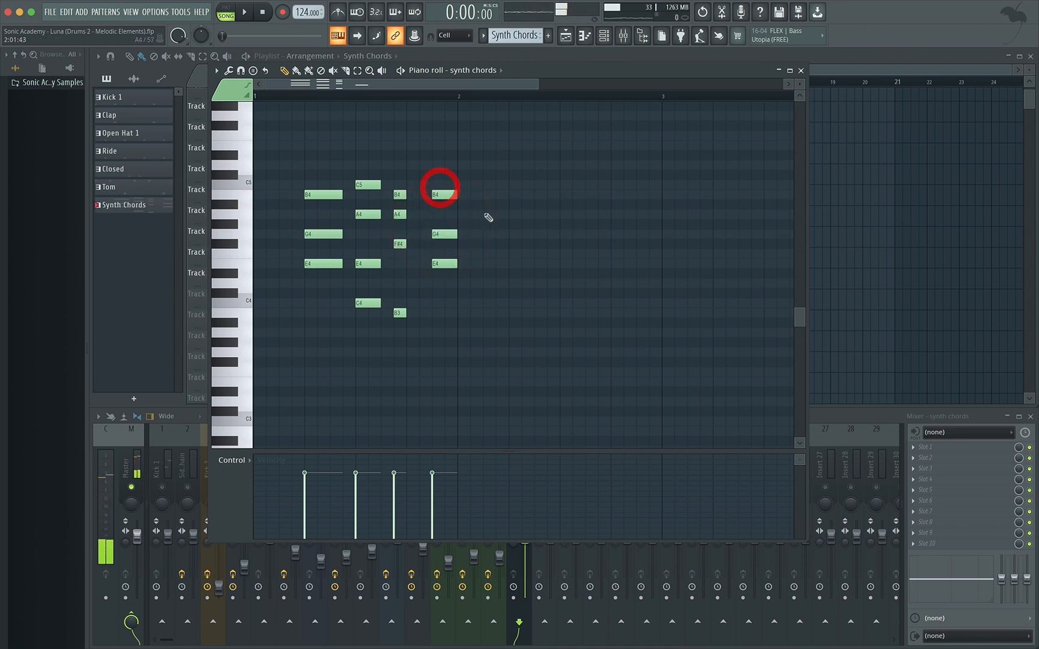
key(space)
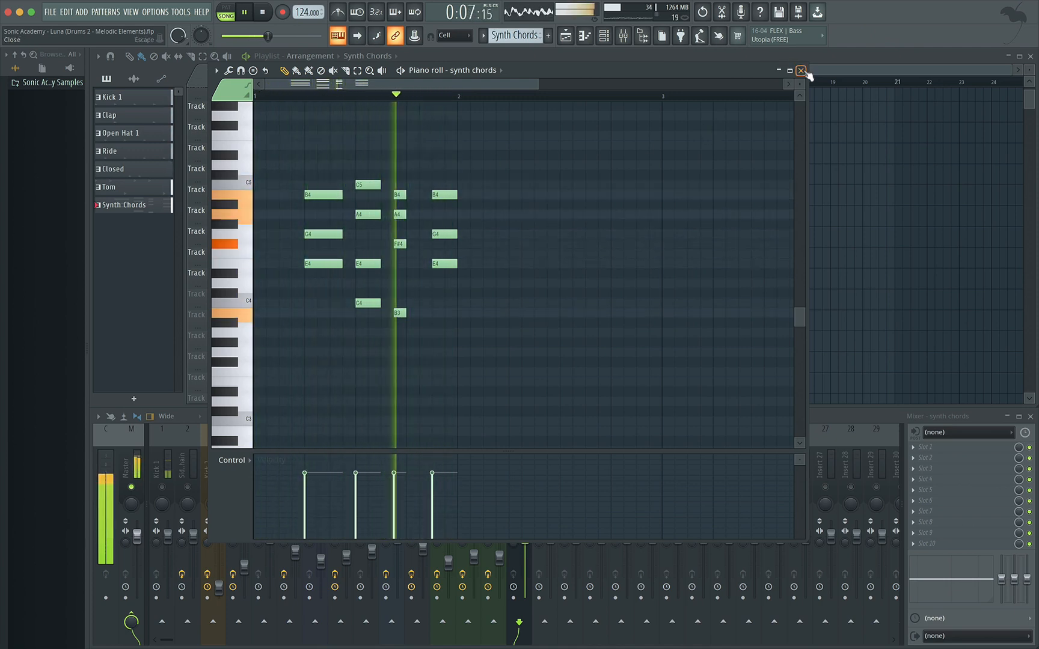
key(space)
click(801, 70)
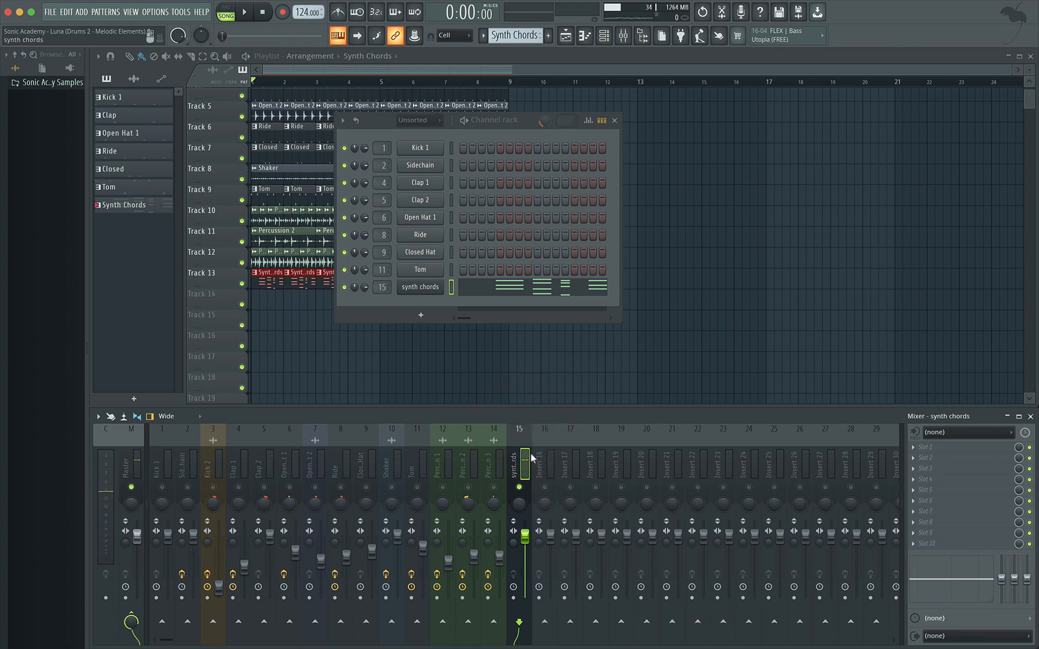
Step: Load Fruity Compressor into slot 10 of the synth chords mixer track
key(space)
click(526, 436)
key(space)
click(918, 549)
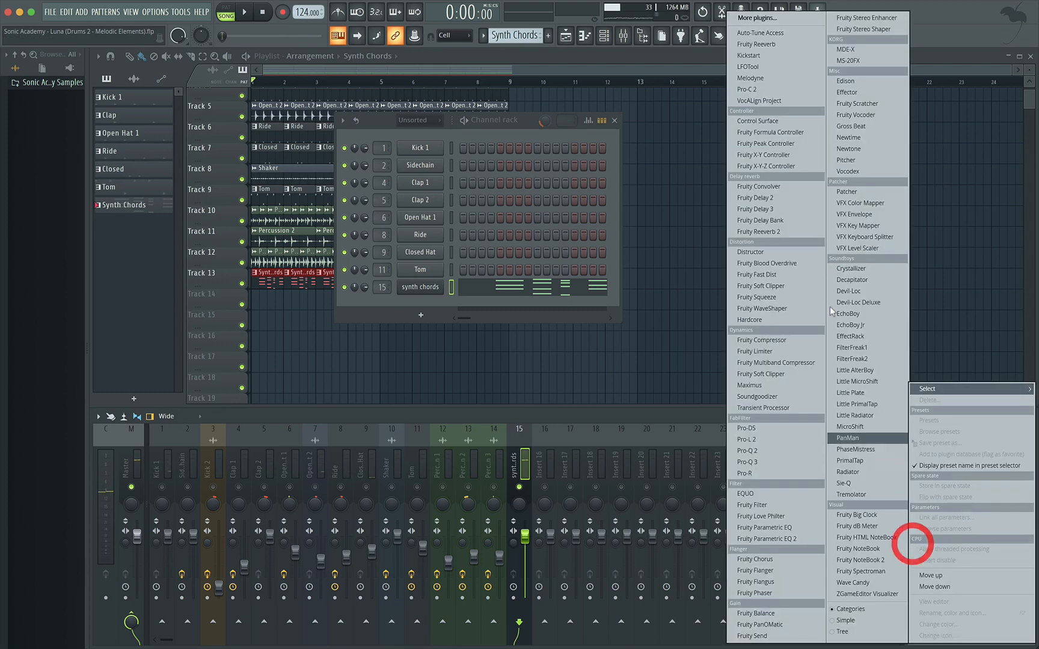
click(781, 341)
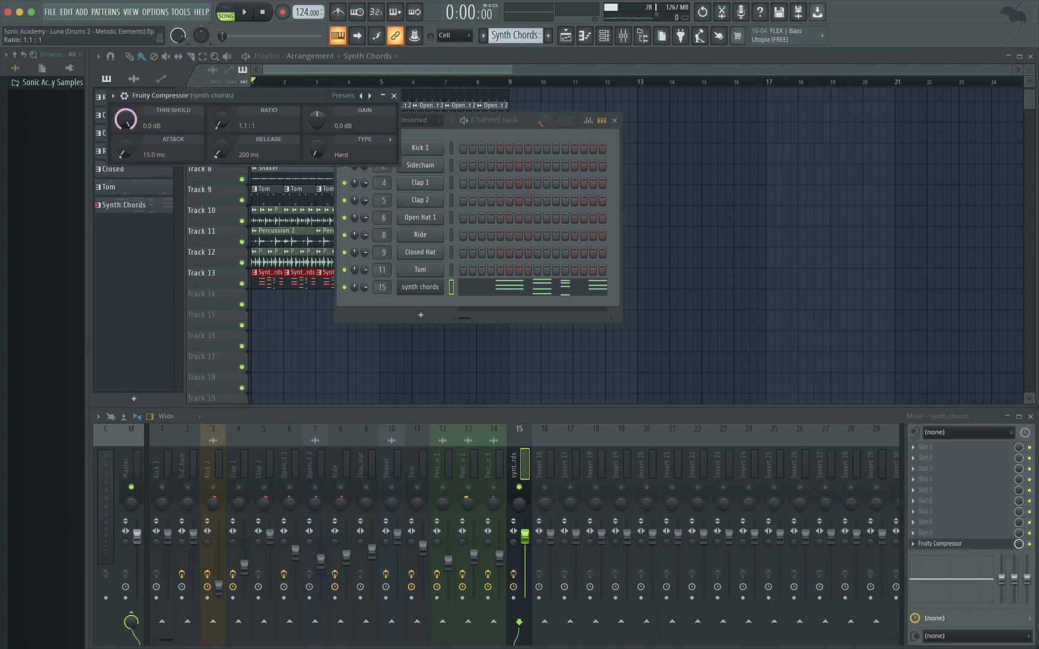
Step: Set the compressor ratio to 1.5:1, link its threshold to Peak ctrl - Peak with the Inverted mapping formula, and close the compressor
right_click(128, 121)
click(171, 212)
click(513, 301)
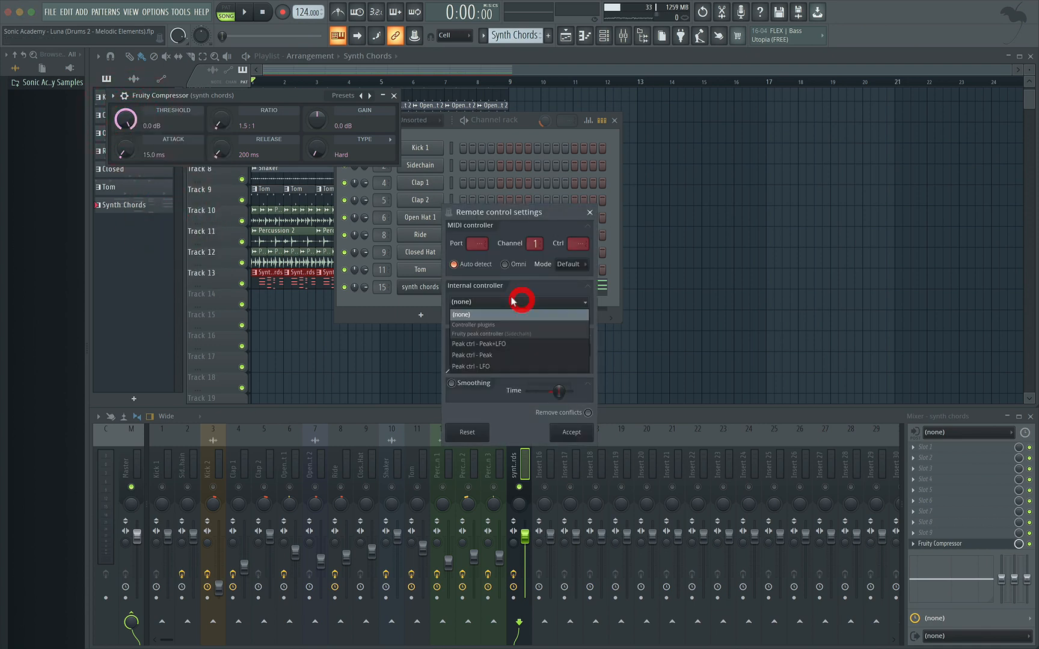
click(476, 355)
click(588, 349)
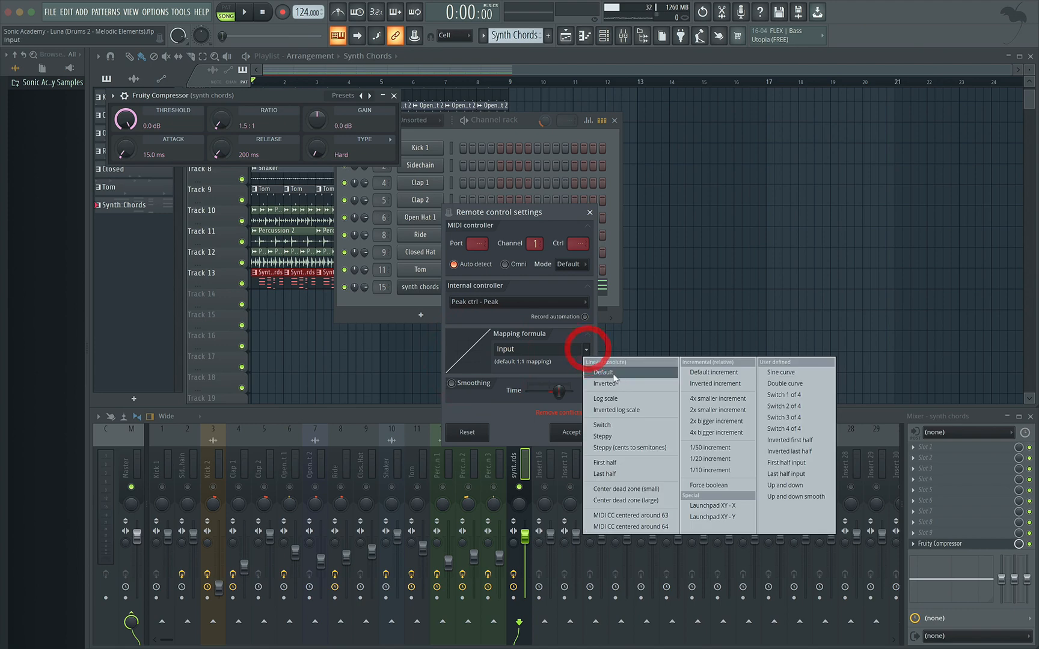
click(617, 390)
click(583, 432)
click(394, 95)
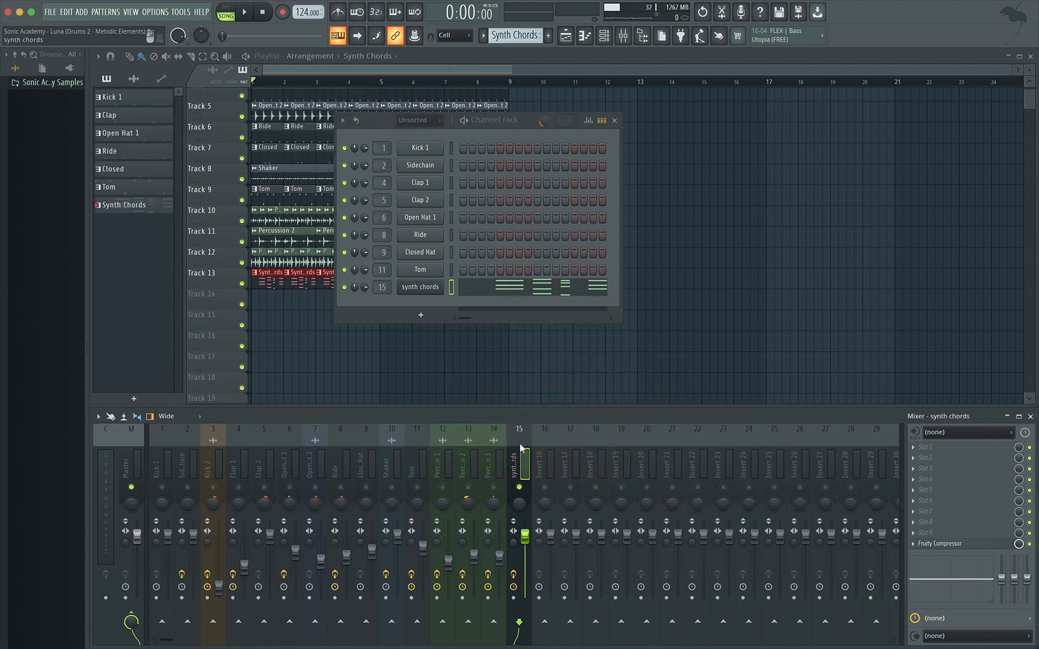
Step: Play the arrangement from the start to hear the sidechained synth chords with the drums
key(space)
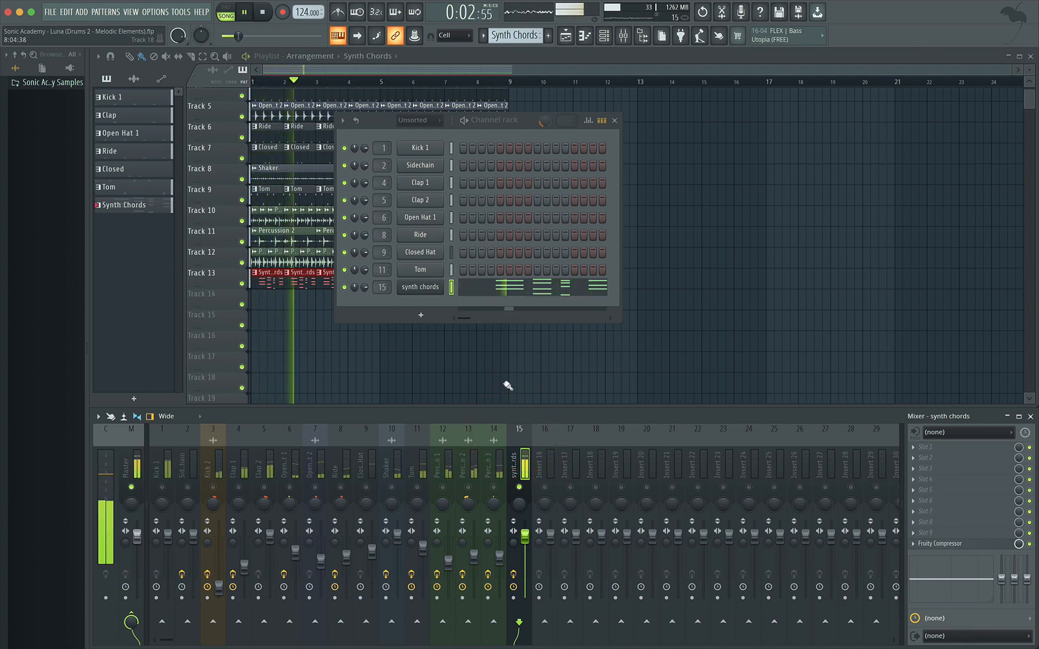
key(space)
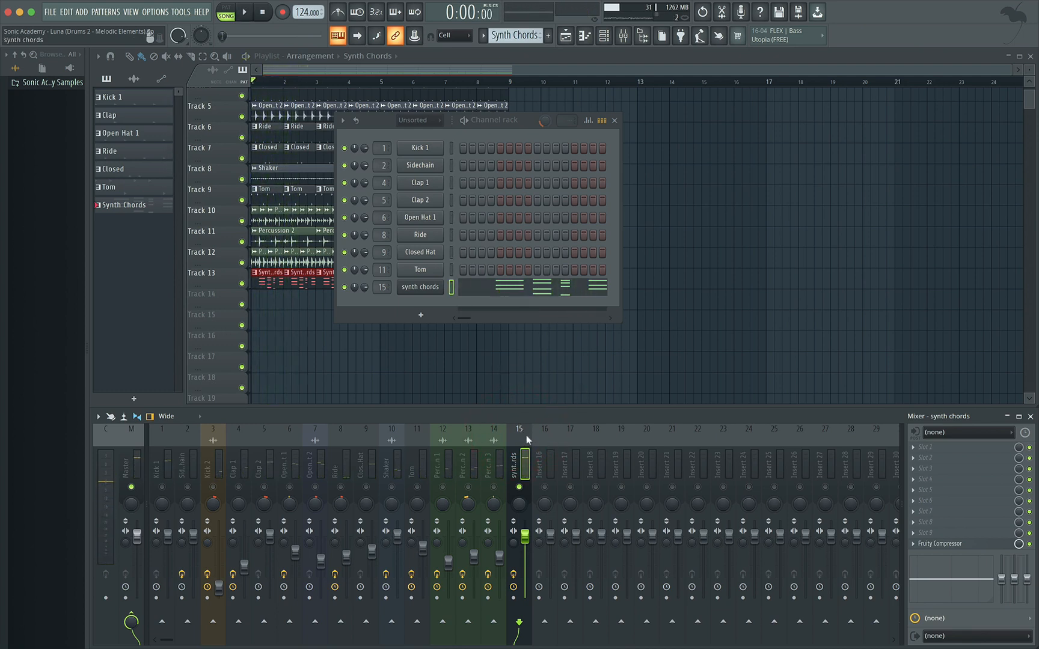
key(space)
key(space)
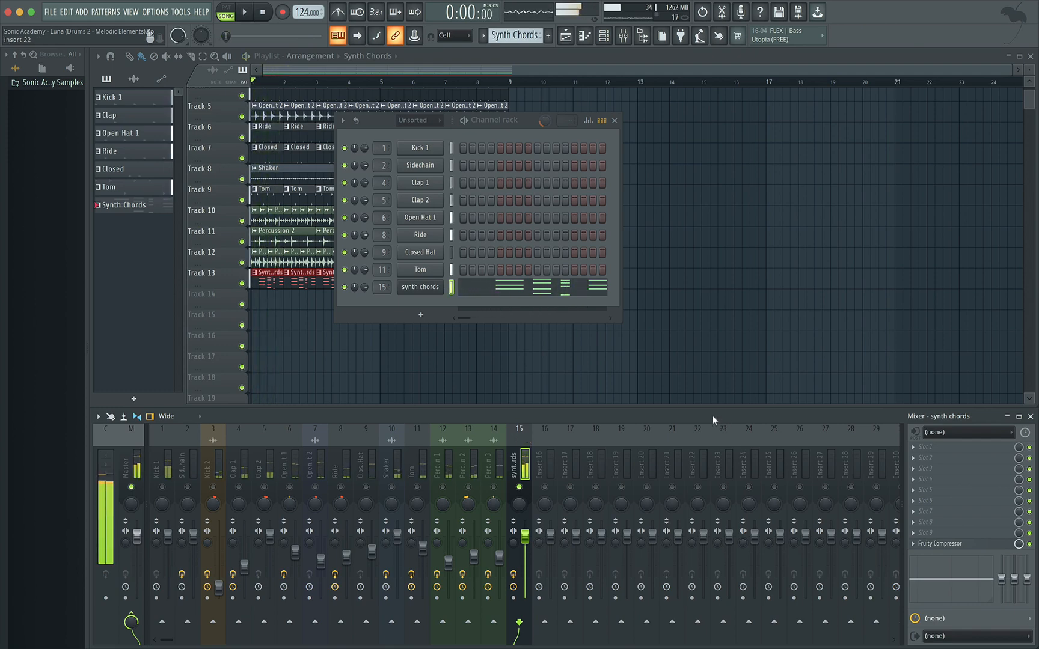
Step: Load Decapitator into slot 1 of the synth chords mixer track and position its window over the playlist
click(920, 456)
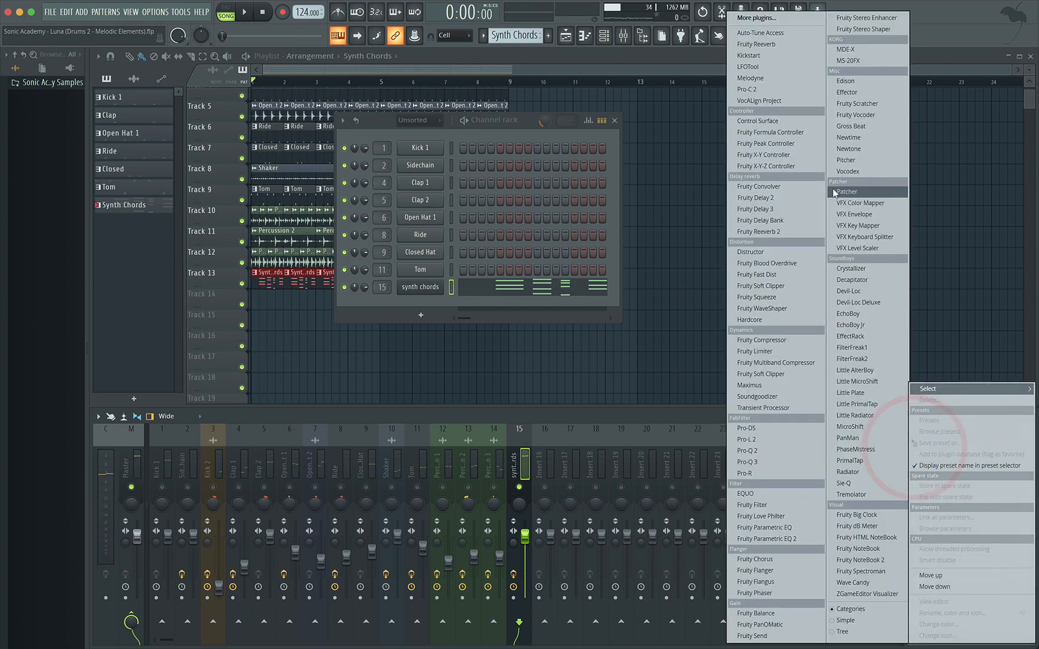
click(854, 279)
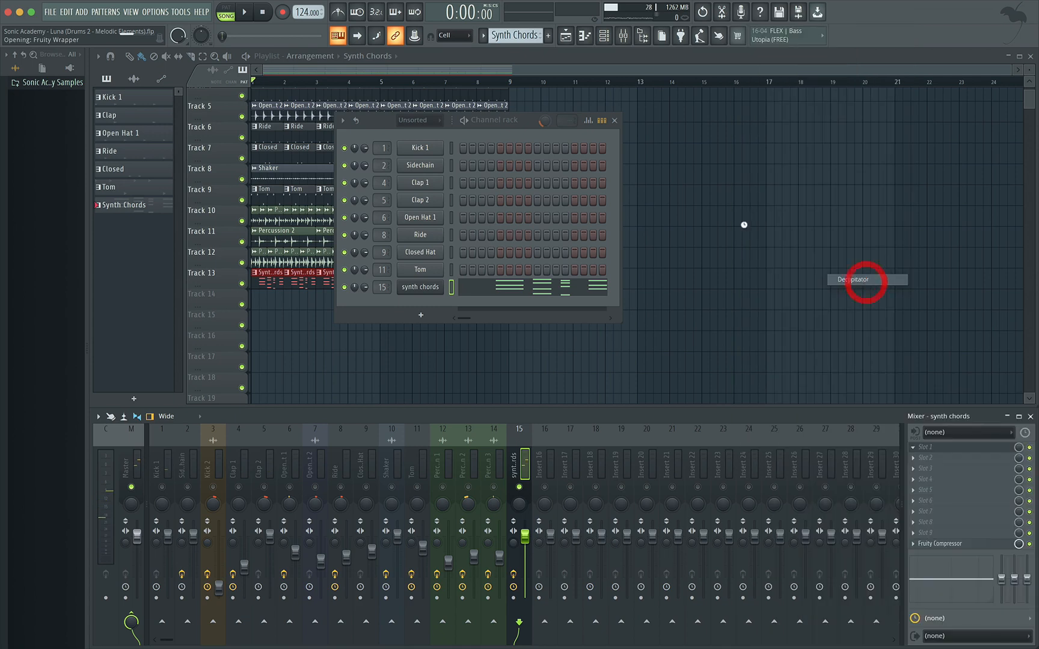
drag(314, 36, 523, 97)
key(space)
key(space)
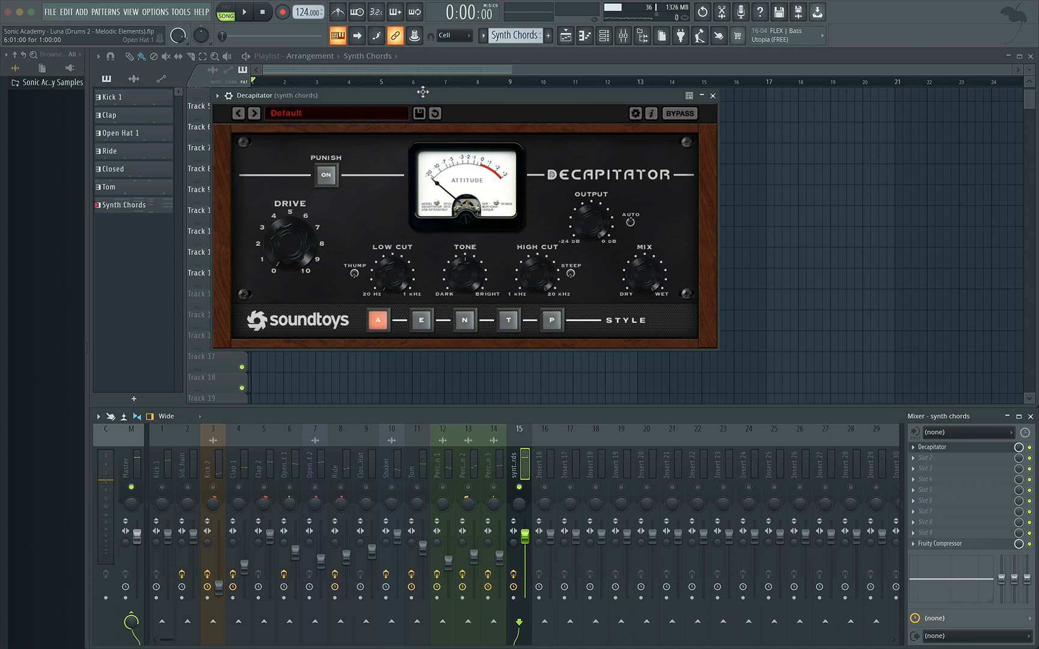
drag(455, 98, 497, 112)
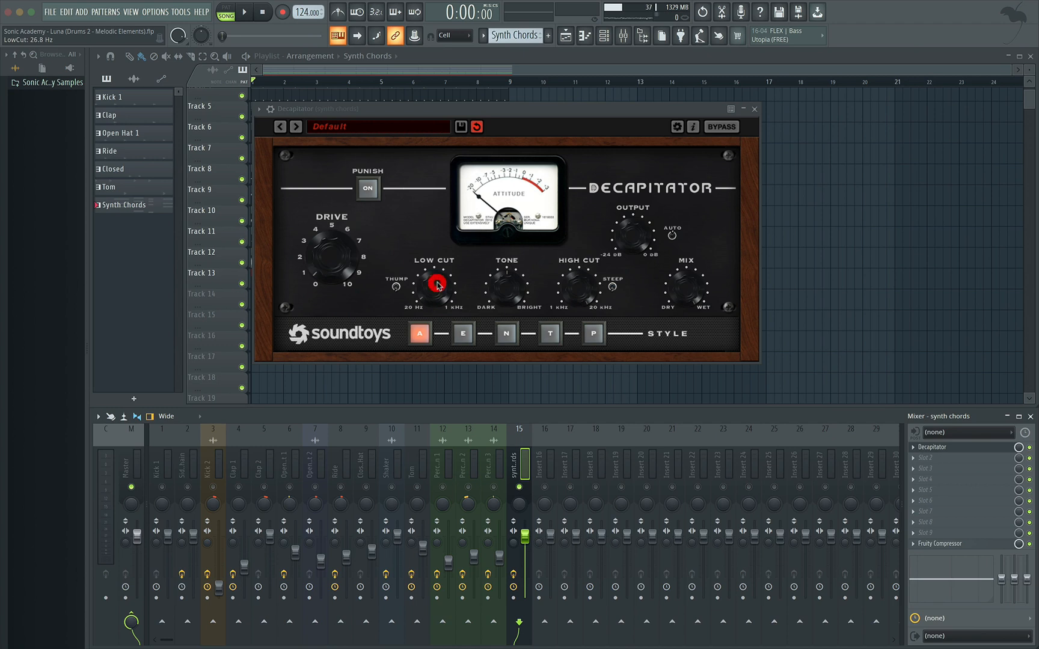
Step: Set Decapitator's low cut to 26.8 Hz while listening to the arrangement
drag(438, 286, 437, 286)
key(space)
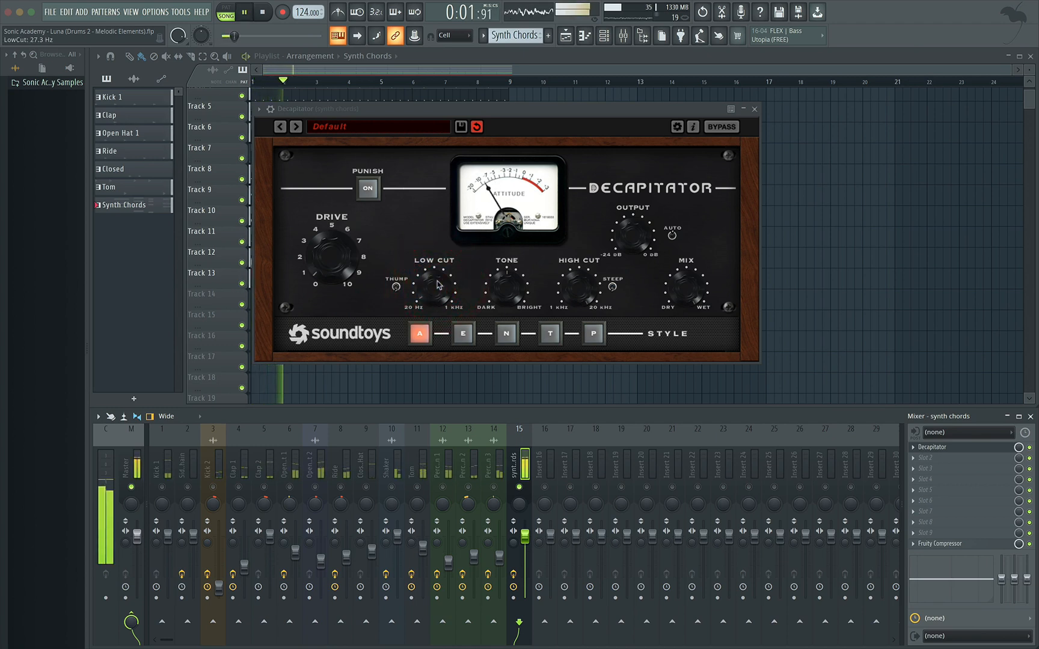
drag(438, 285, 437, 287)
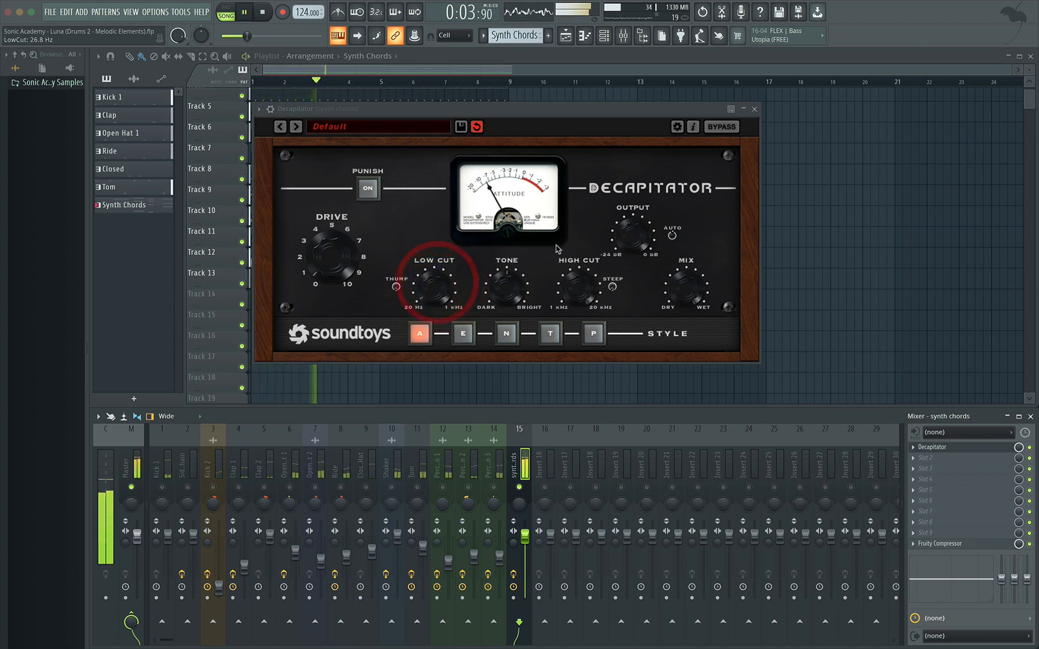
key(space)
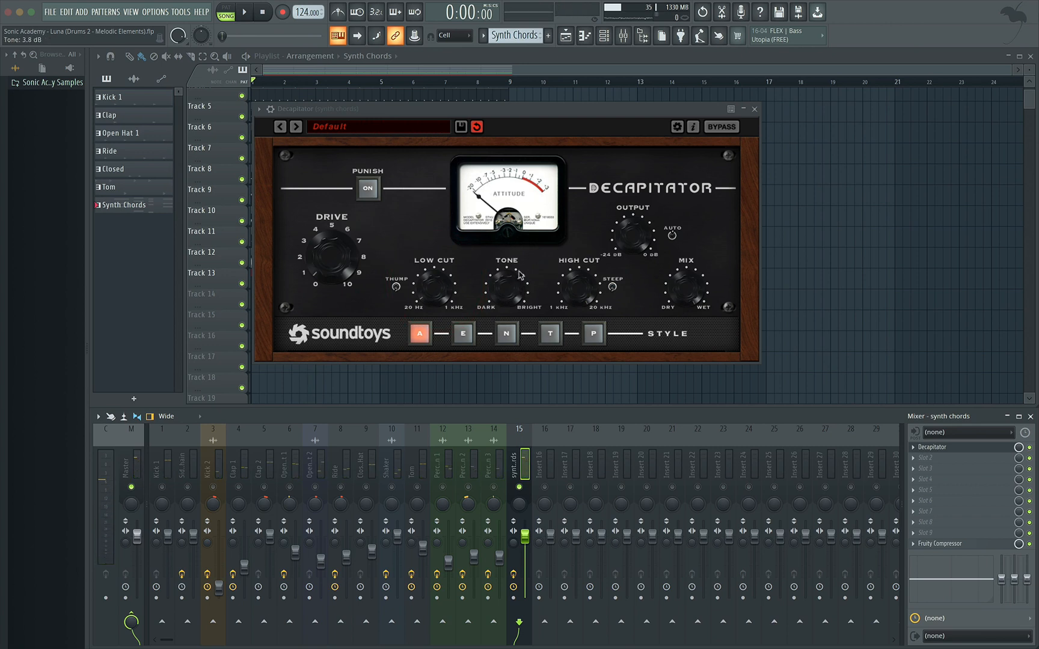
Step: Brighten Decapitator's tone to 4.5 dB, check it during playback, and close the plugin
drag(521, 275, 521, 274)
click(514, 281)
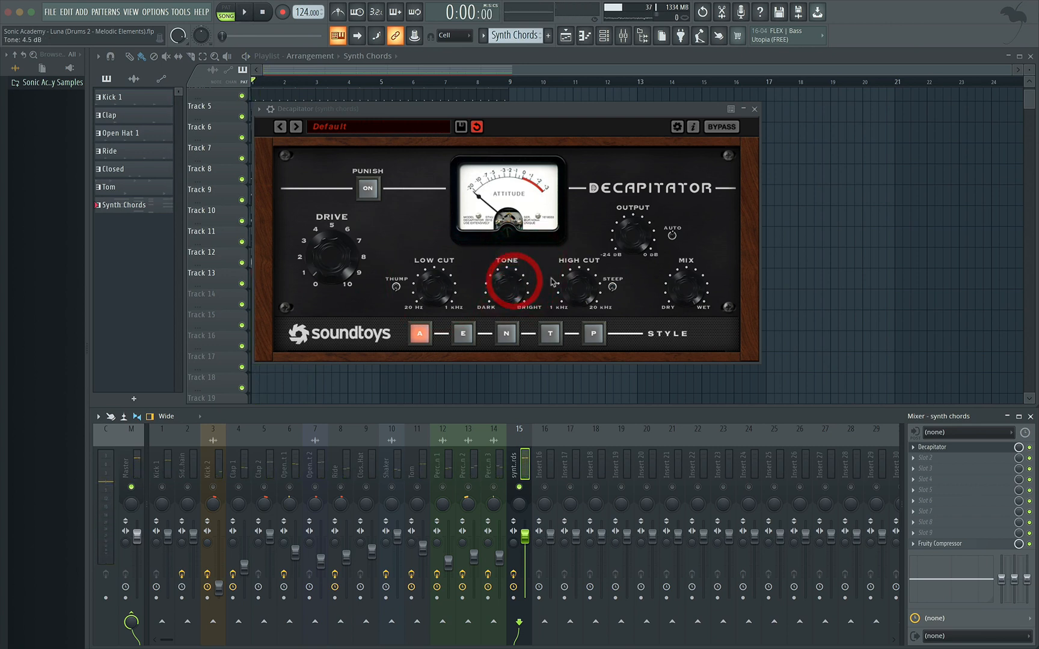
key(space)
click(515, 288)
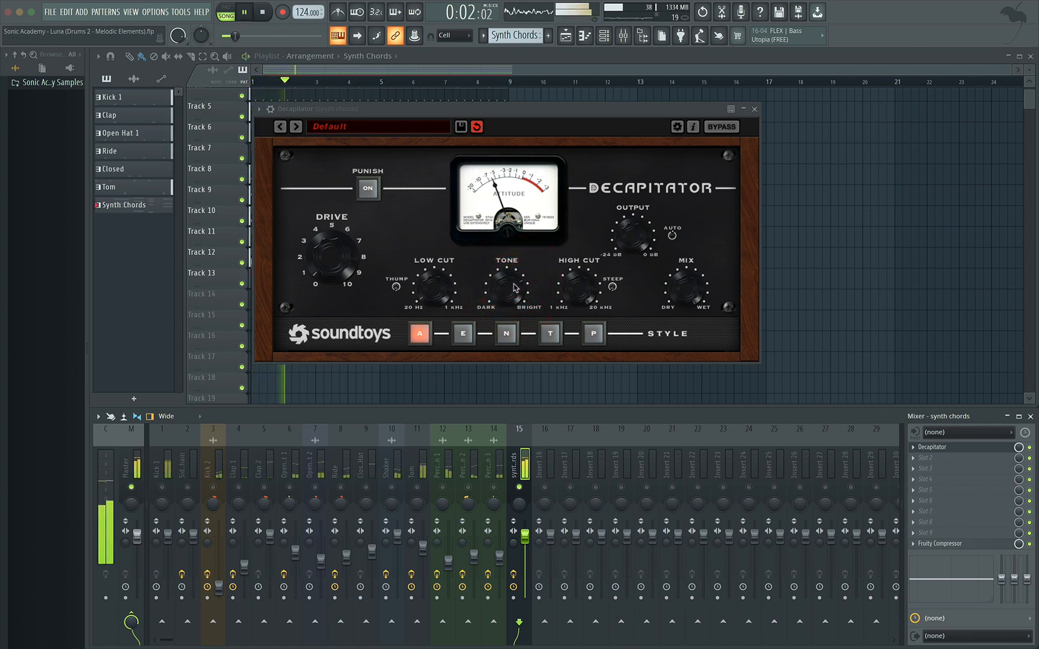
click(755, 109)
key(space)
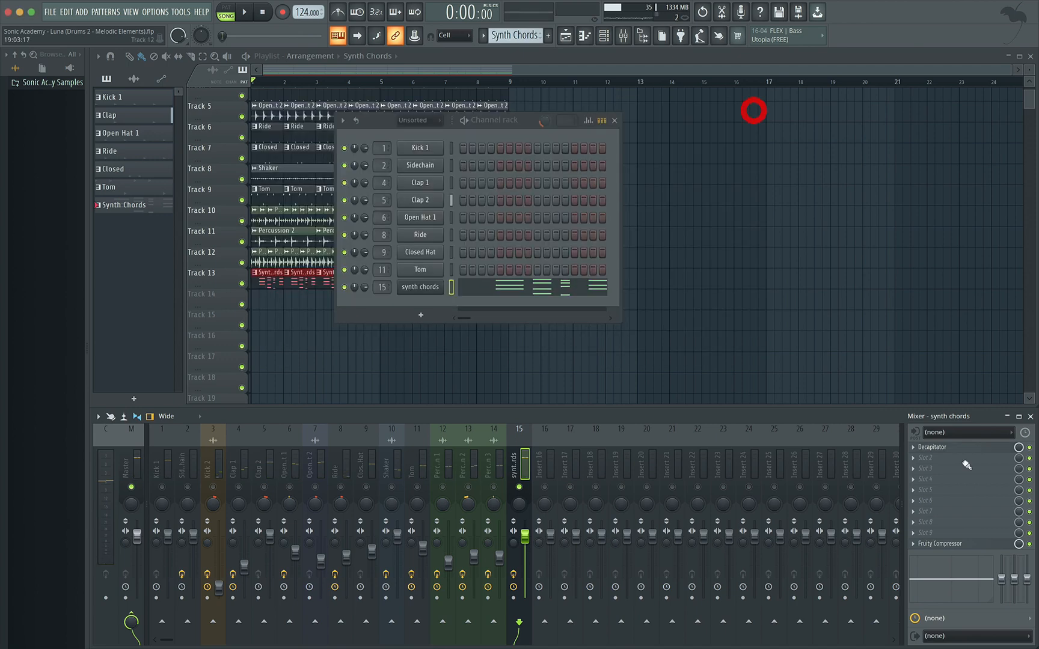
Step: Load MicroShift into slot 2 of the synth chords mixer track and position its window over the playlist
click(915, 449)
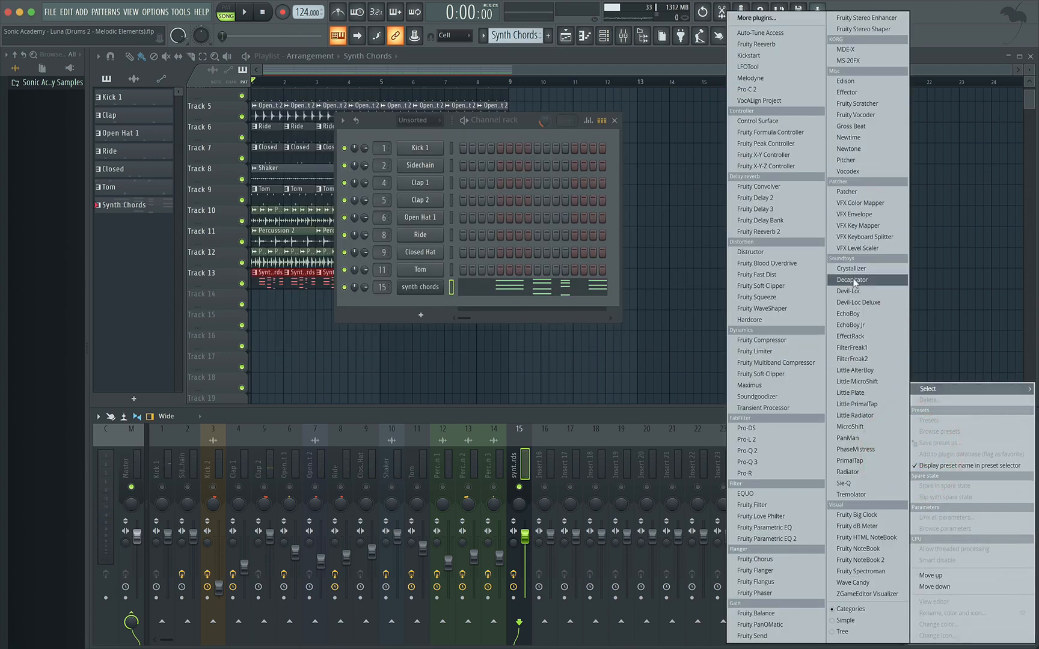
click(864, 427)
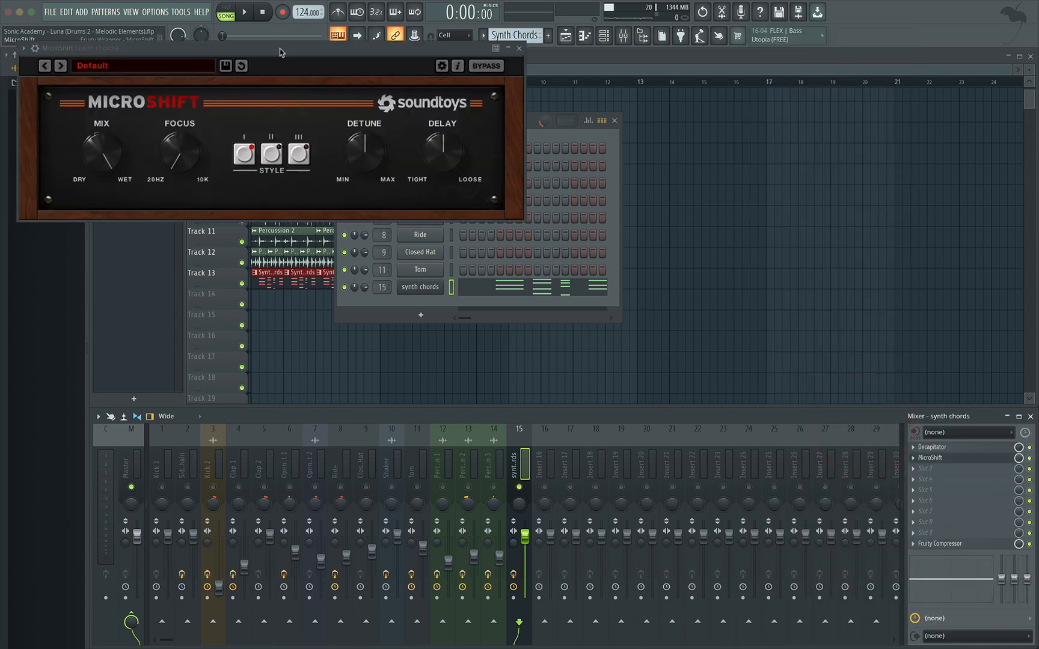
drag(293, 52, 483, 114)
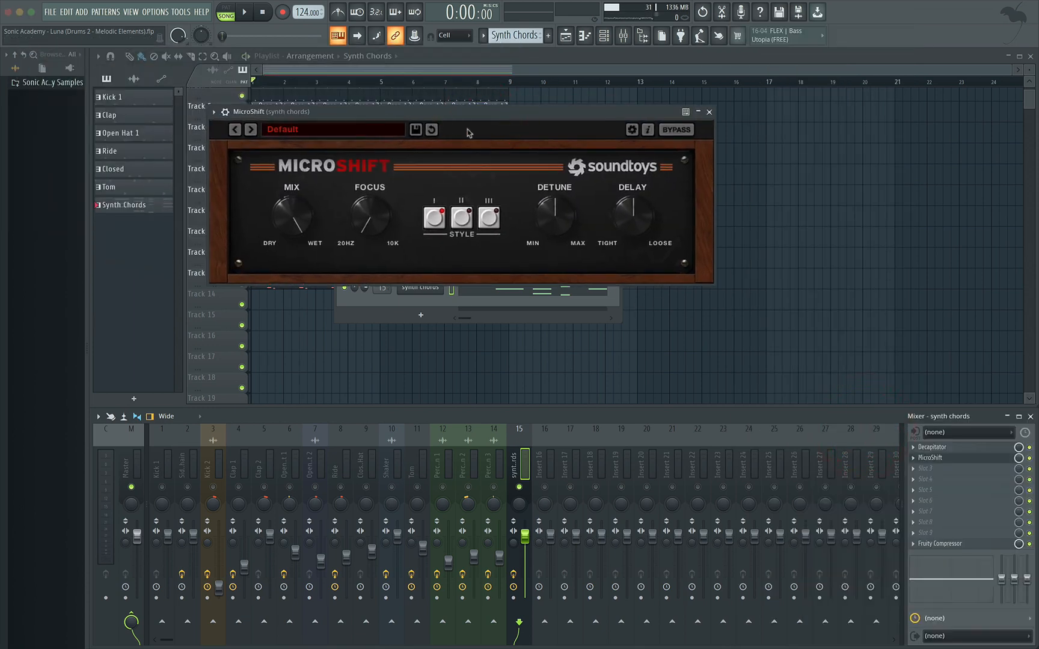
key(space)
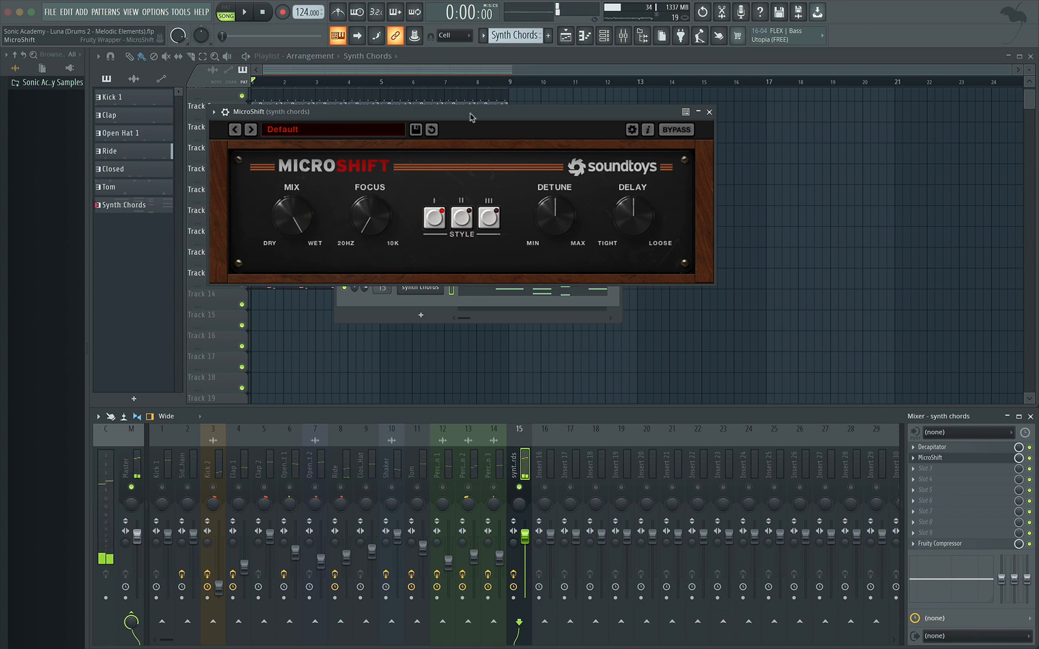
drag(471, 118, 485, 124)
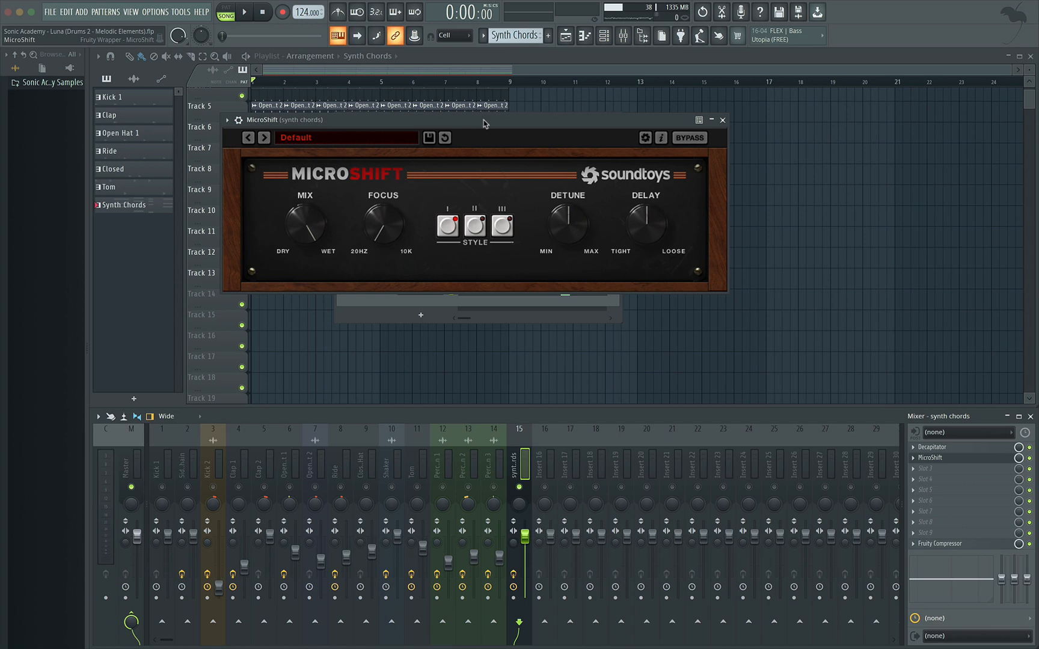
drag(485, 124, 489, 124)
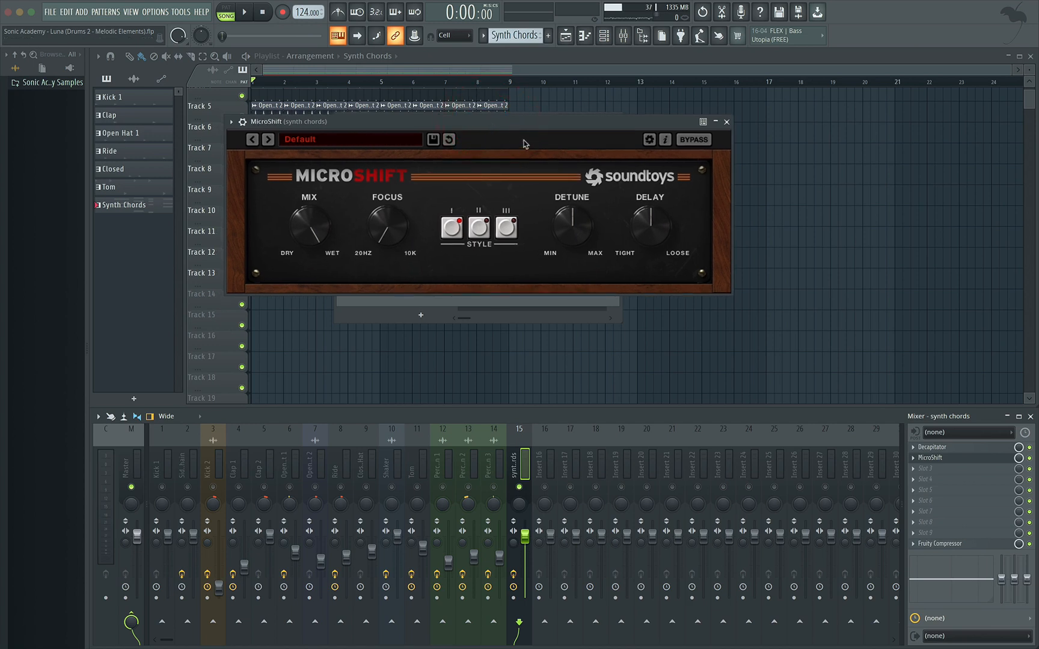
drag(526, 129, 721, 196)
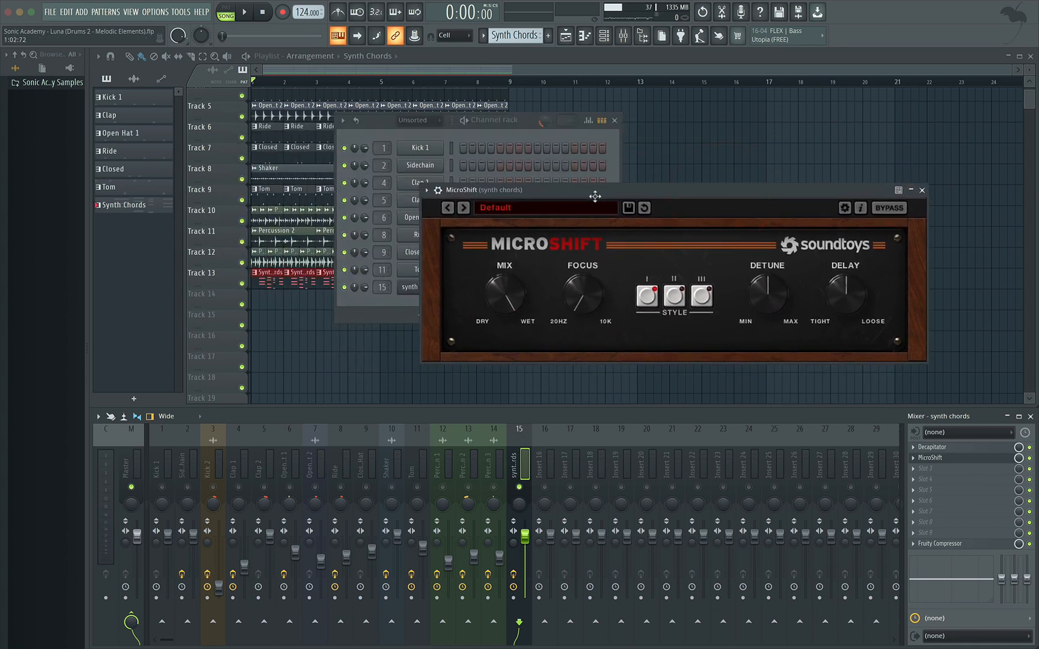
drag(710, 193, 528, 172)
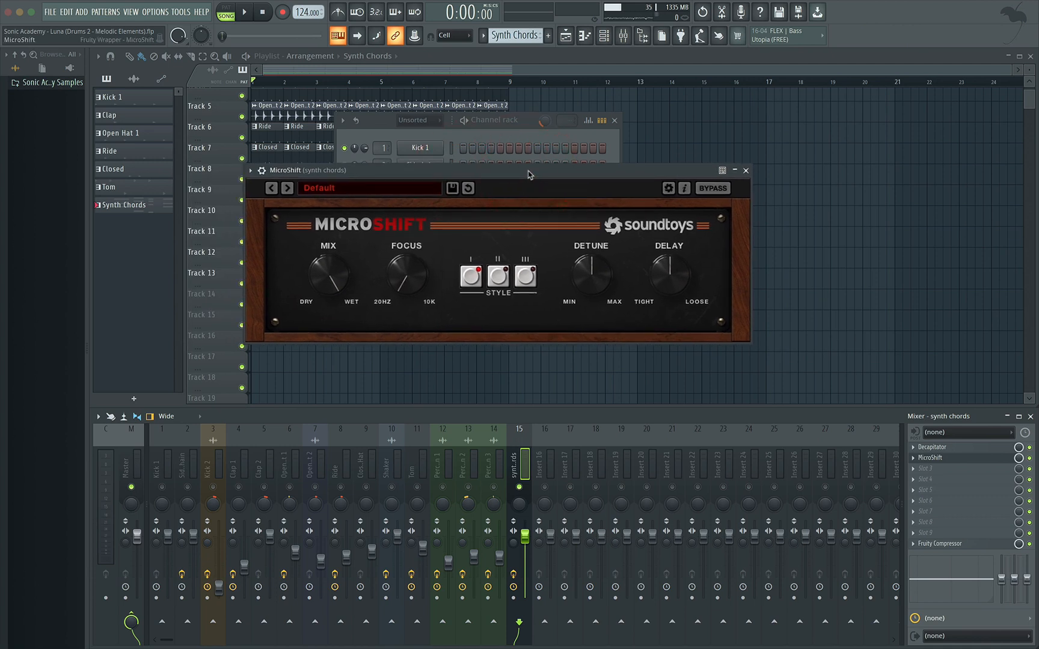
Step: Switch MicroShift to style II and compare the sound by playing the arrangement before and after the change
key(space)
key(space)
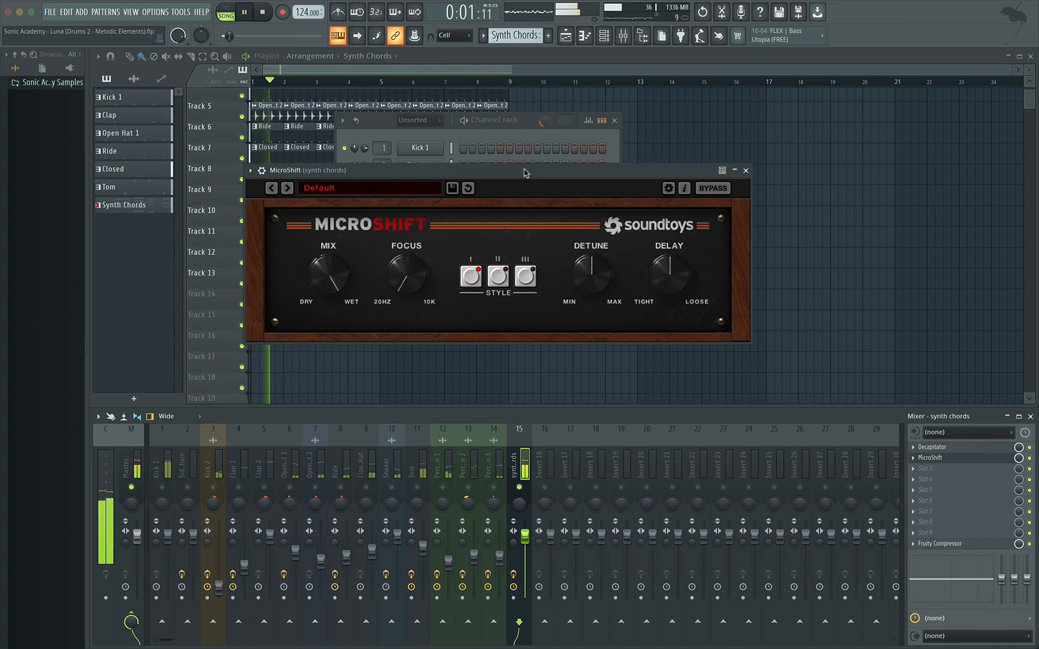
click(498, 275)
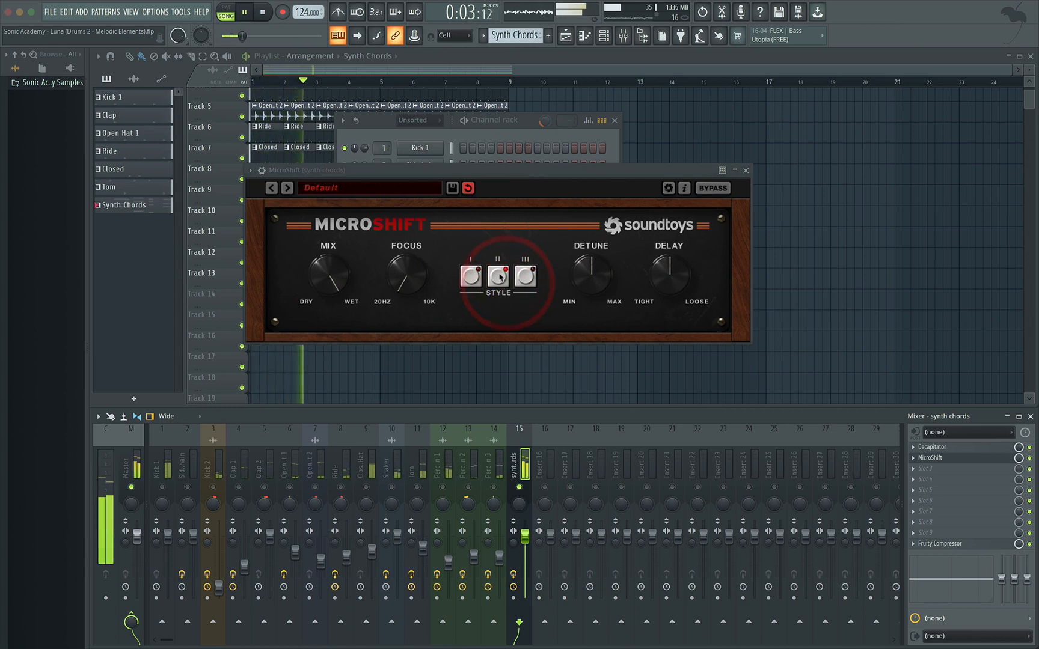
key(space)
key(space)
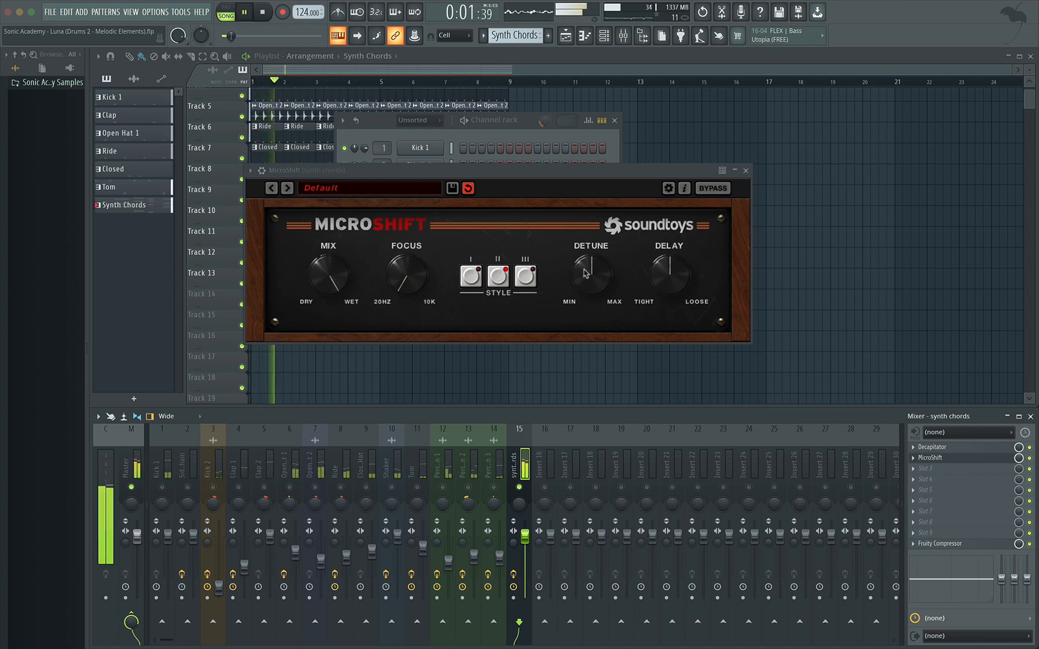
key(space)
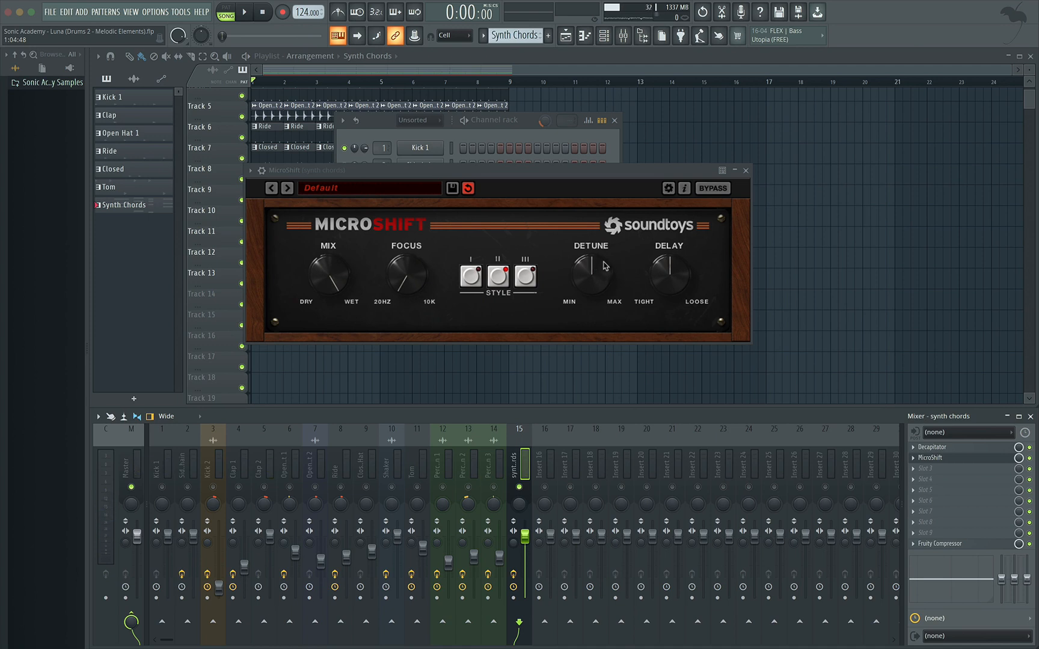
Step: Lower MicroShift's detune to 77.8 % while the arrangement plays
key(space)
drag(612, 266, 598, 286)
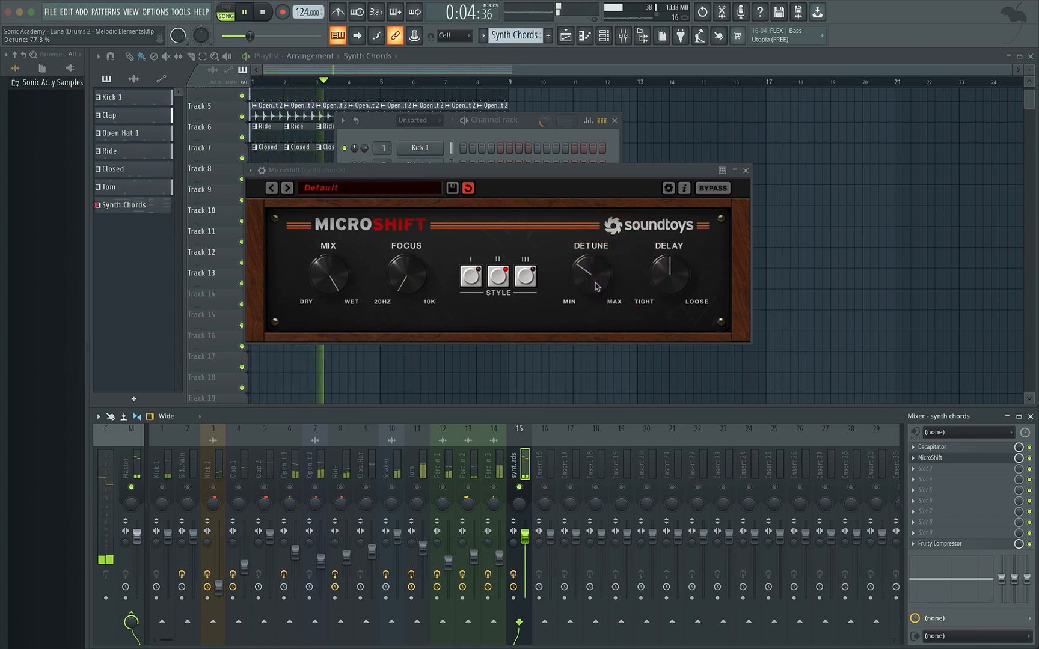
key(space)
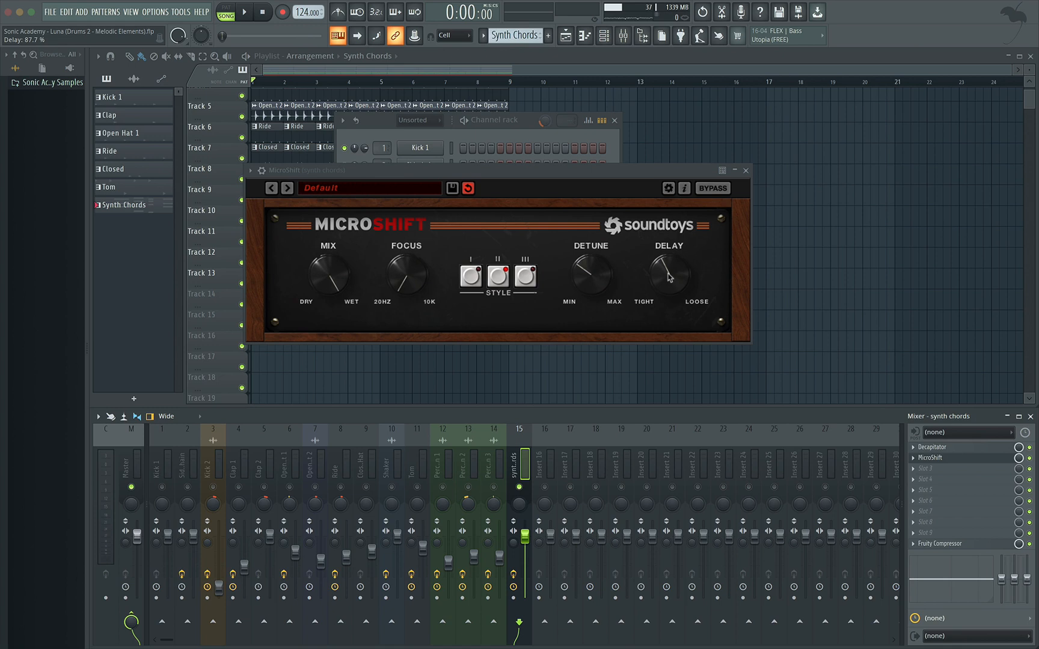
Step: Set MicroShift's delay to 100 % and listen to the arrangement
drag(670, 270, 671, 268)
key(space)
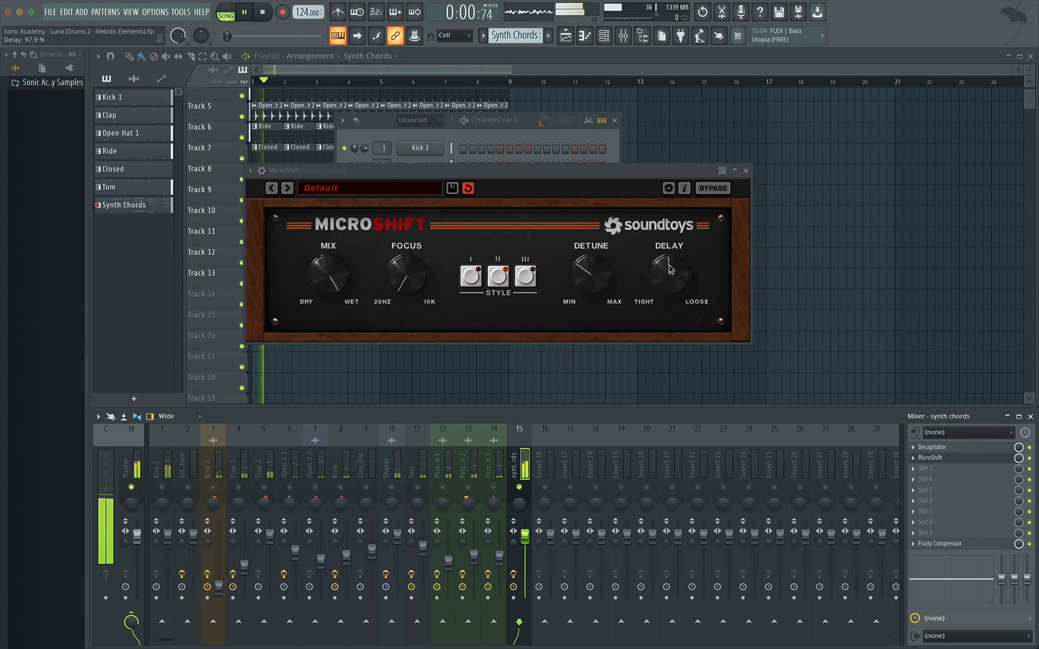
key(space)
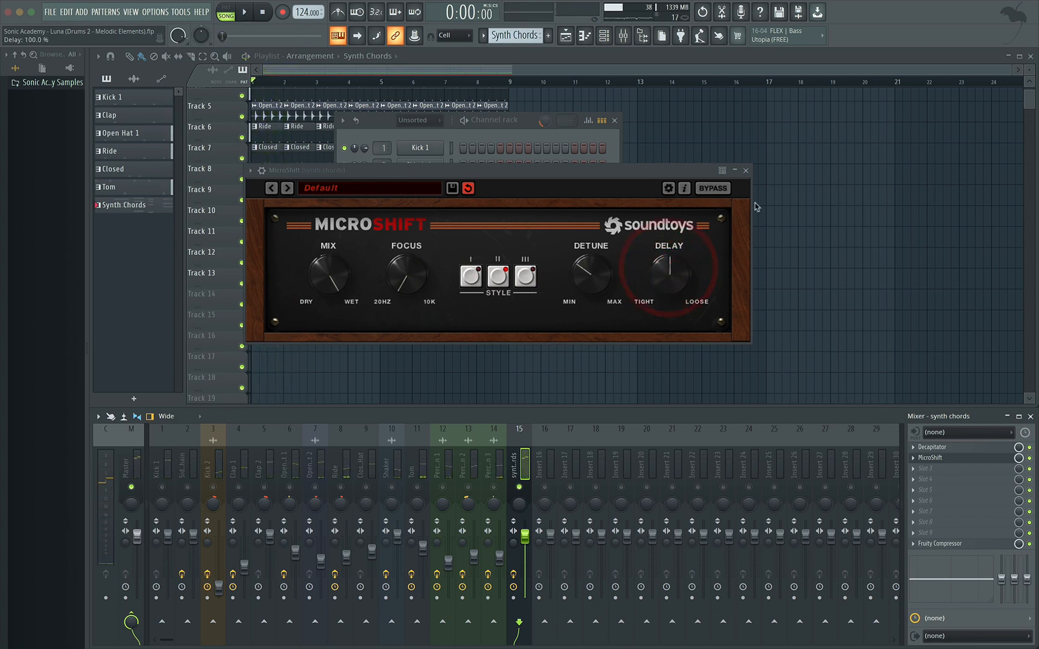
Step: Close MicroShift and play the arrangement from the start to hear the processed synth chords
click(745, 171)
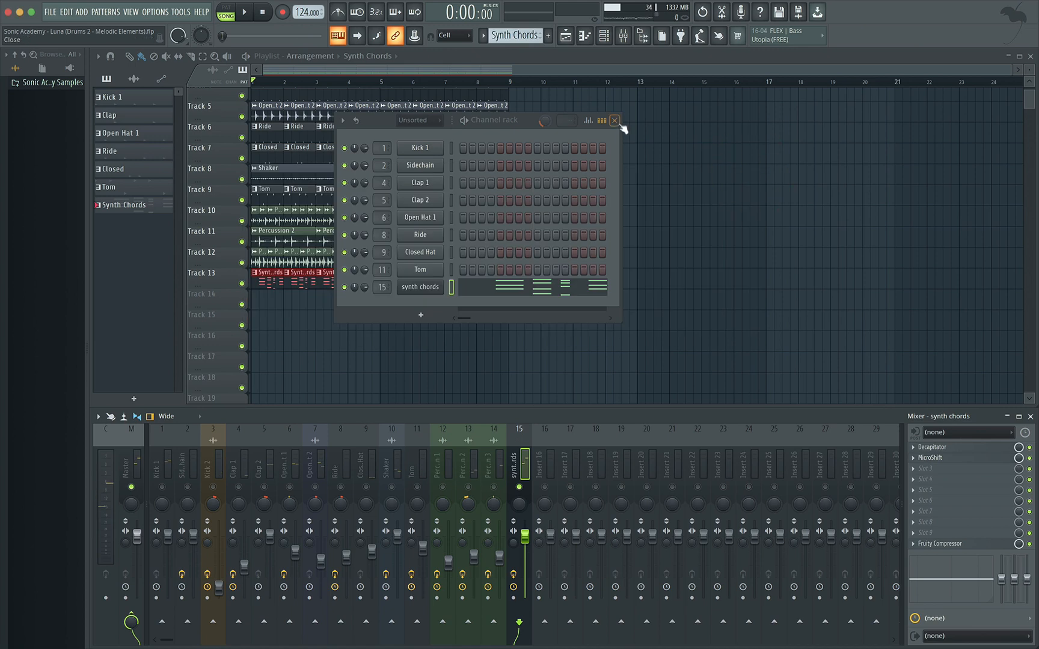
key(space)
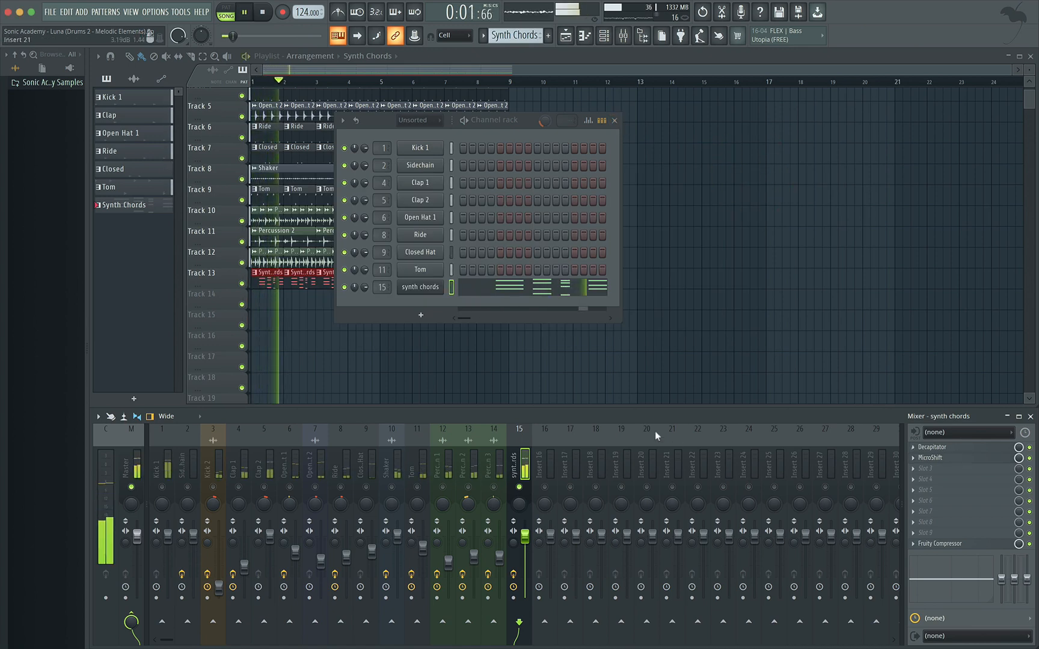
key(space)
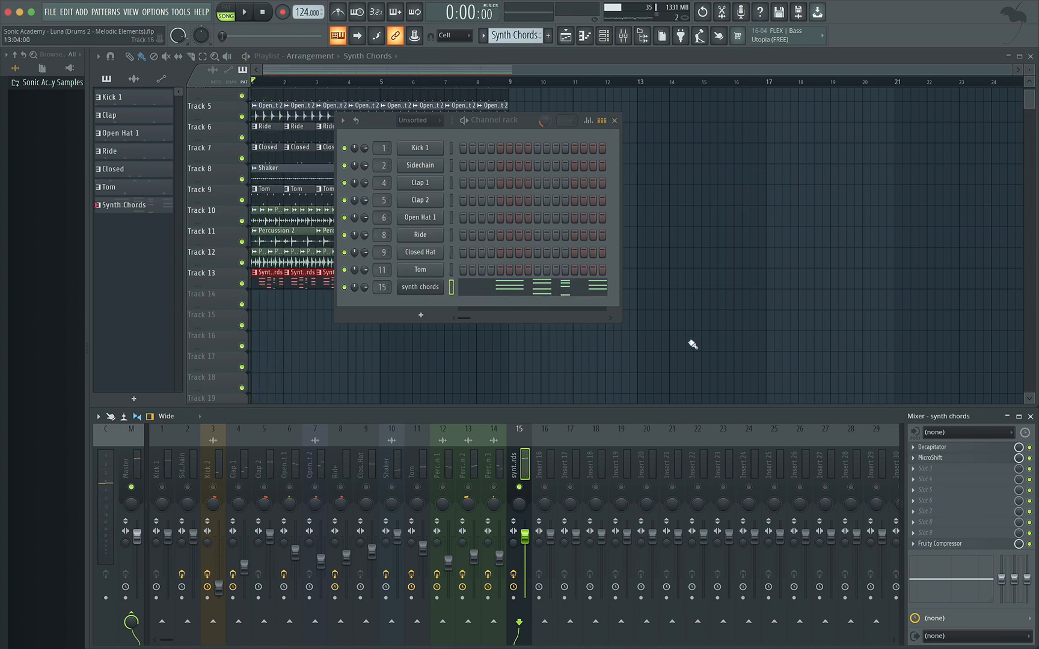
Step: Load Pro-Q 3 into slot 3 of the synth chords mixer track and play the arrangement to examine the chords' frequency spectrum
click(922, 470)
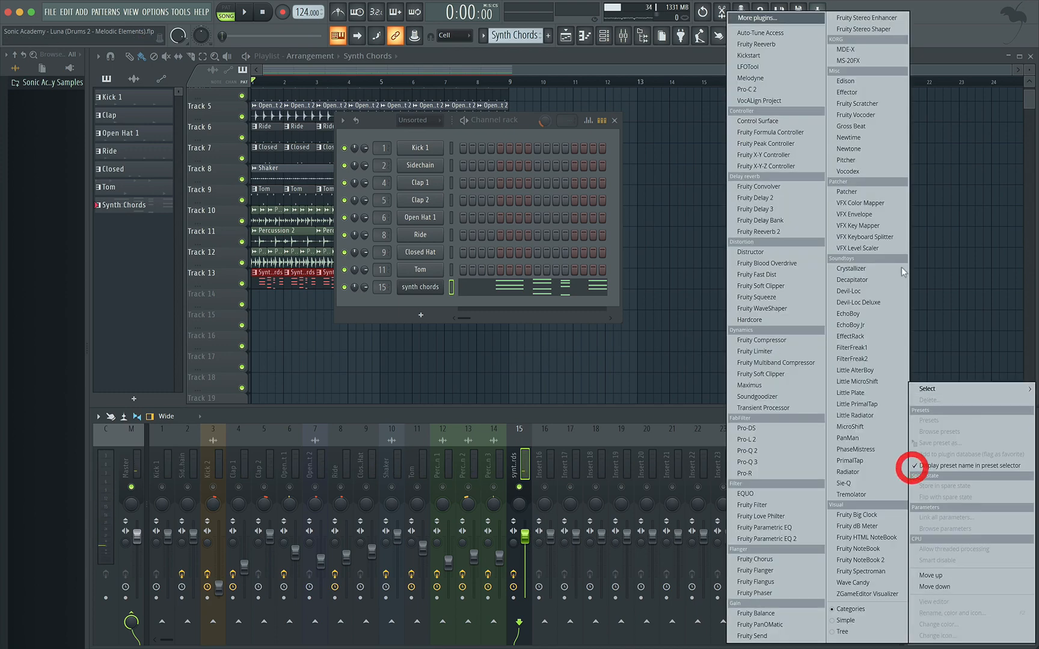
click(753, 462)
key(space)
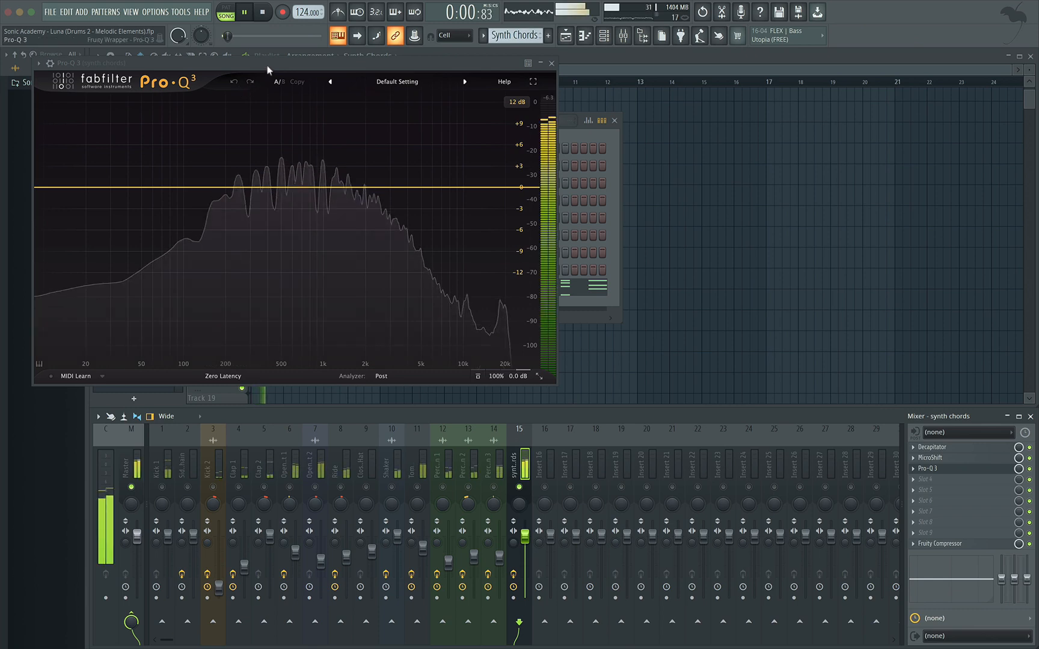
drag(265, 65, 354, 95)
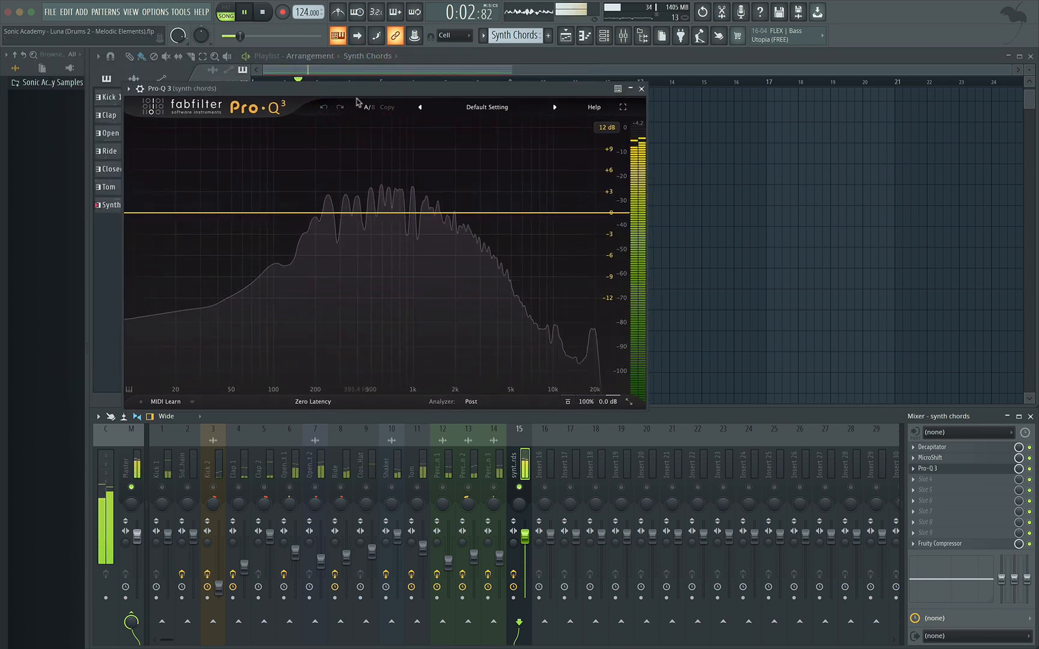
key(space)
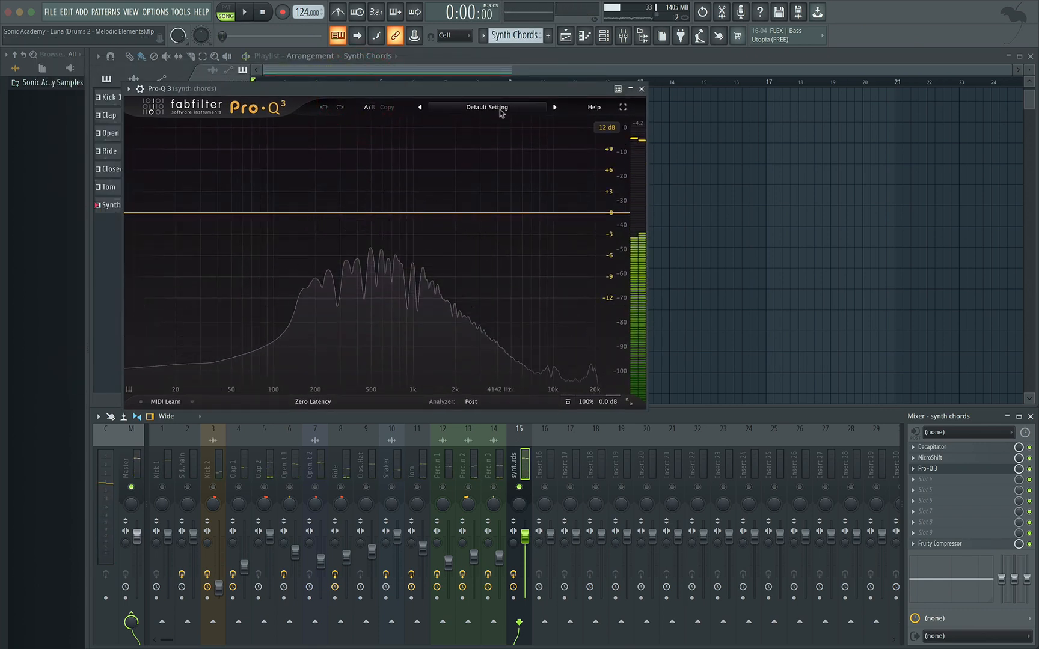
key(space)
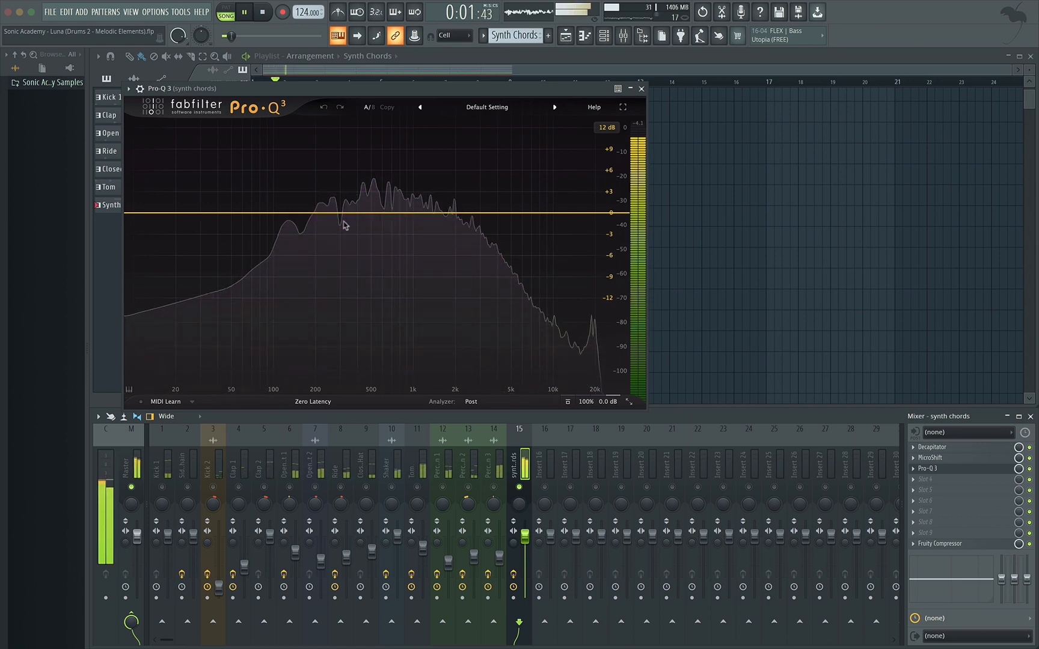
key(space)
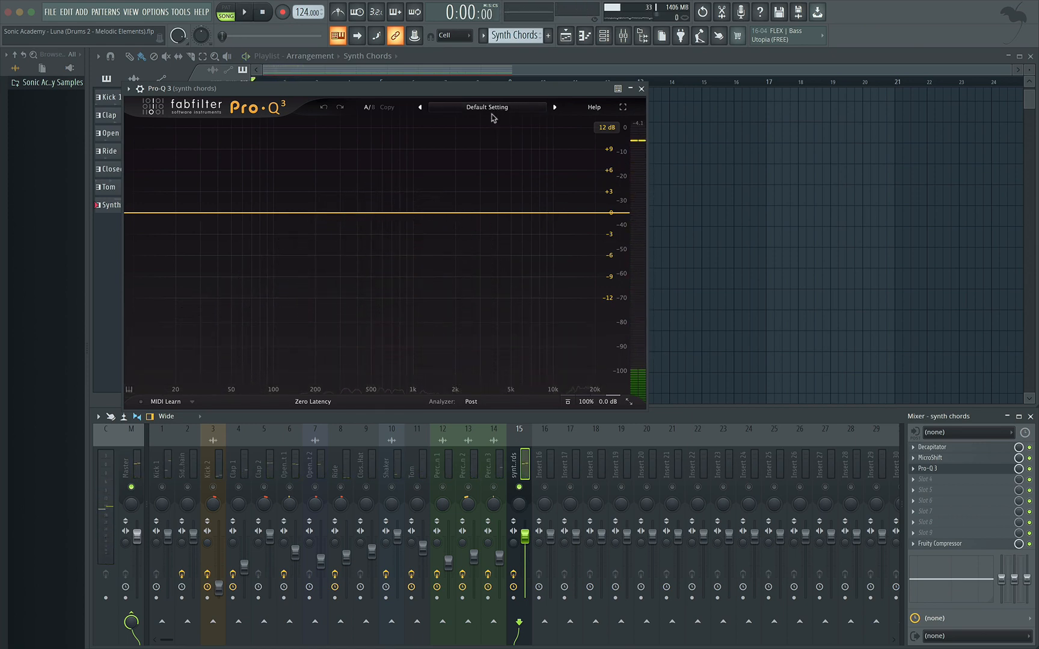
Step: Apply Pro-Q 3's Low Cut preset to the synth chords, set its frequency to about 111 Hz and lower its Q to about 0.67
click(491, 113)
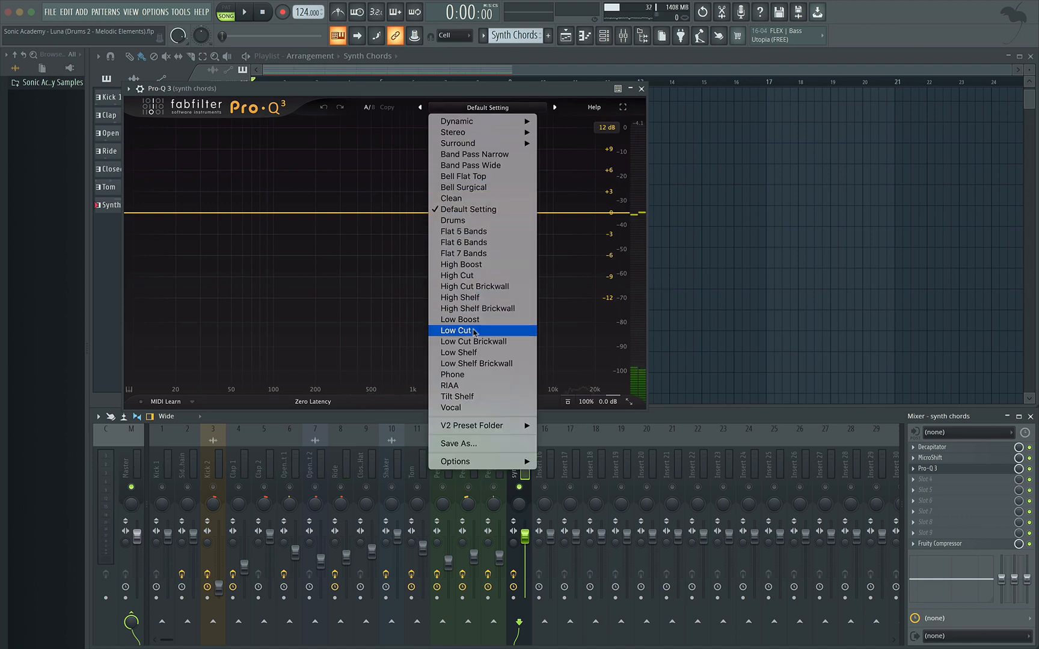
click(472, 331)
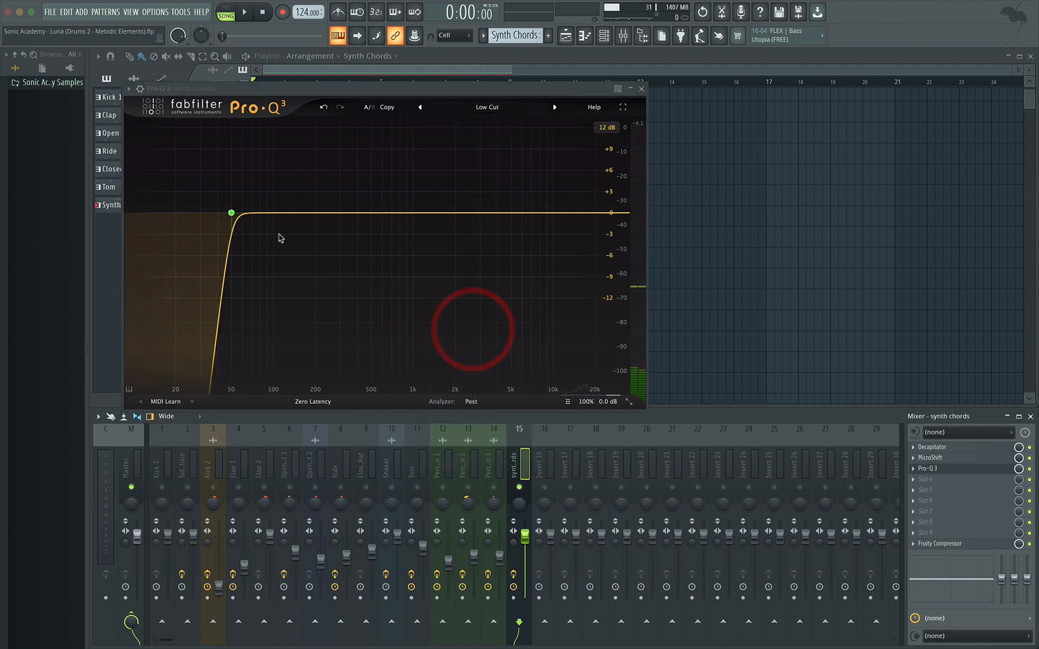
drag(218, 340, 220, 335)
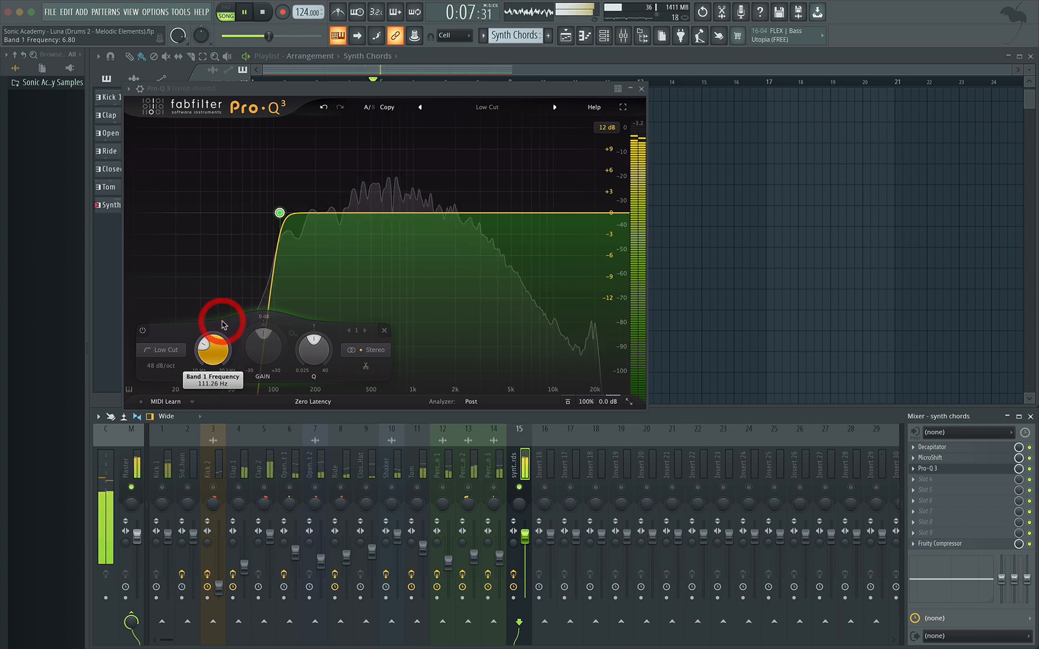
drag(222, 325, 222, 324)
drag(324, 358, 324, 358)
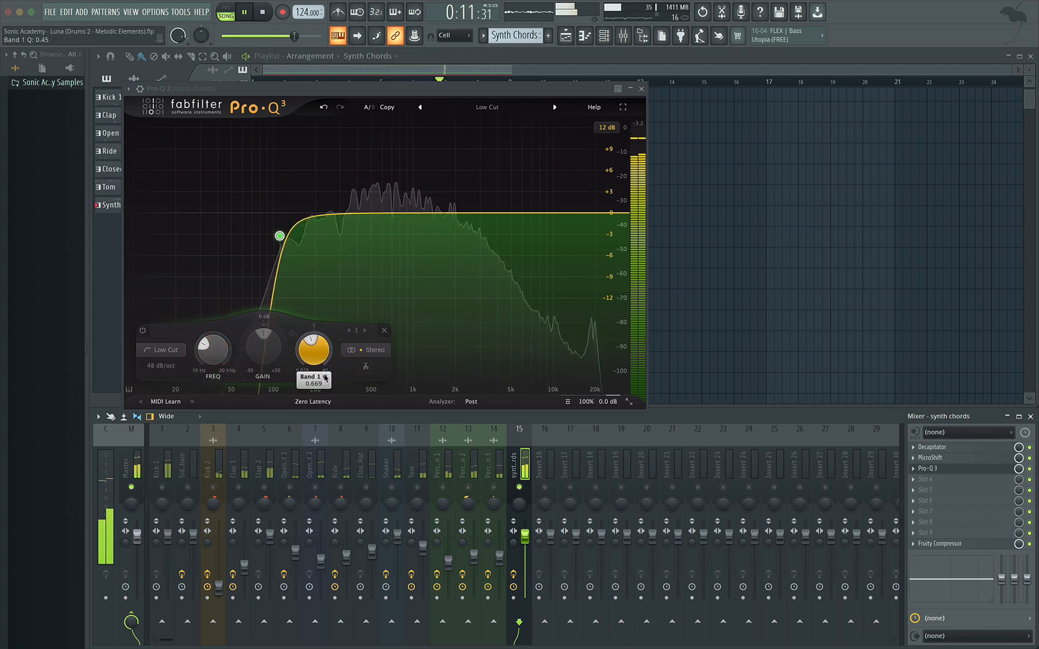
drag(325, 377, 324, 377)
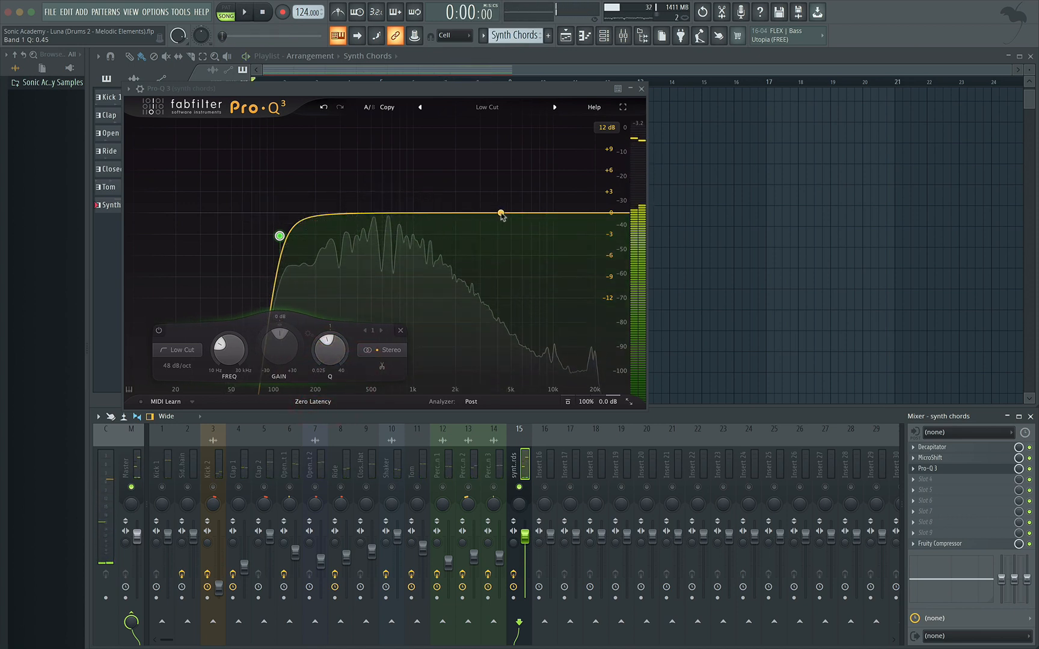
Step: Add a bell band at about 4.6 kHz in Pro-Q 3, boost its gain during playback, and close the EQ
click(500, 213)
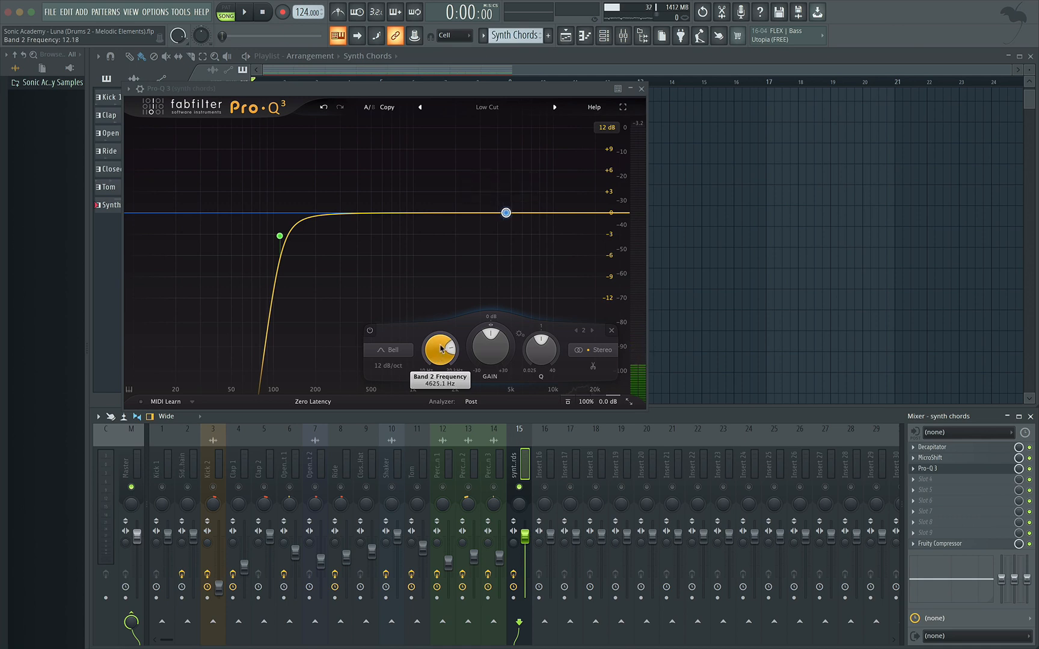
key(space)
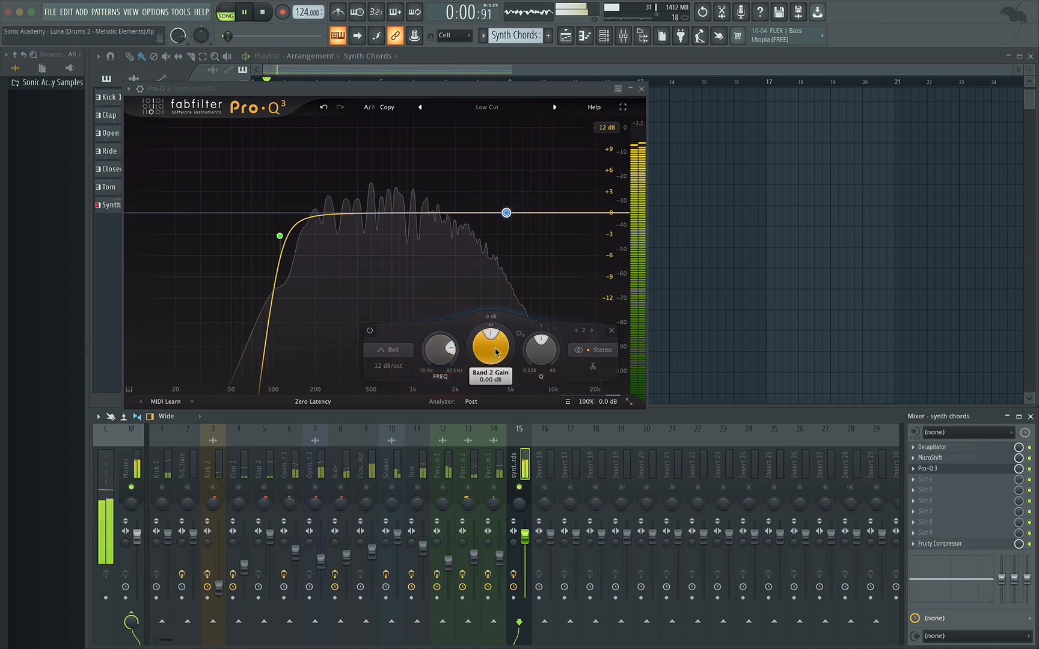
drag(500, 338, 516, 275)
click(642, 89)
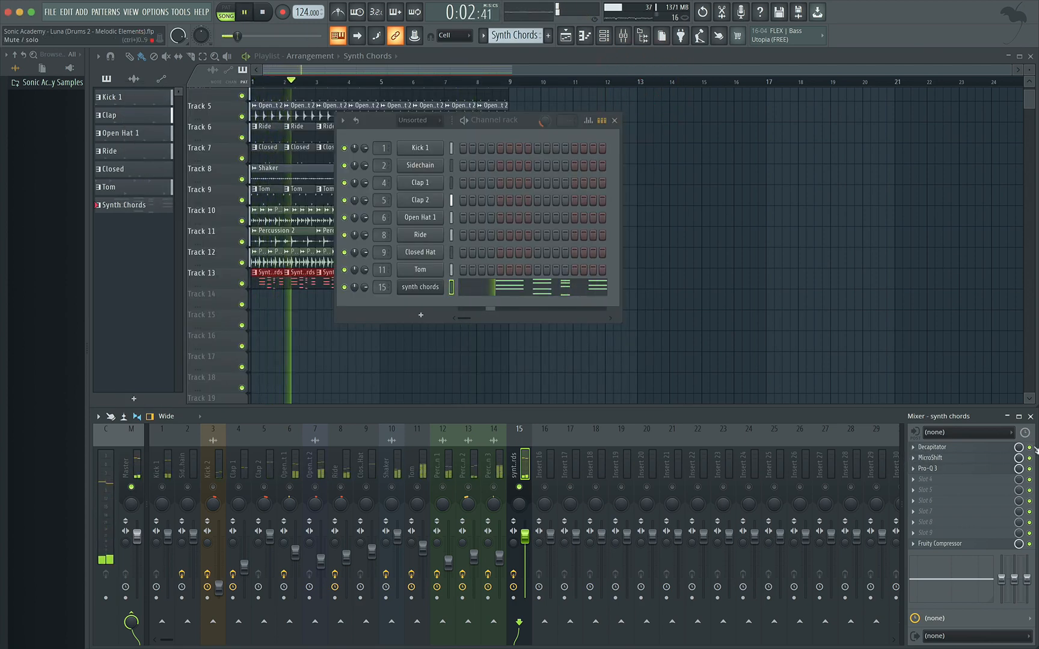
Step: Compare the synth chords with Decapitator, MicroShift and Pro-Q 3 bypassed and enabled during playback
click(1030, 447)
key(space)
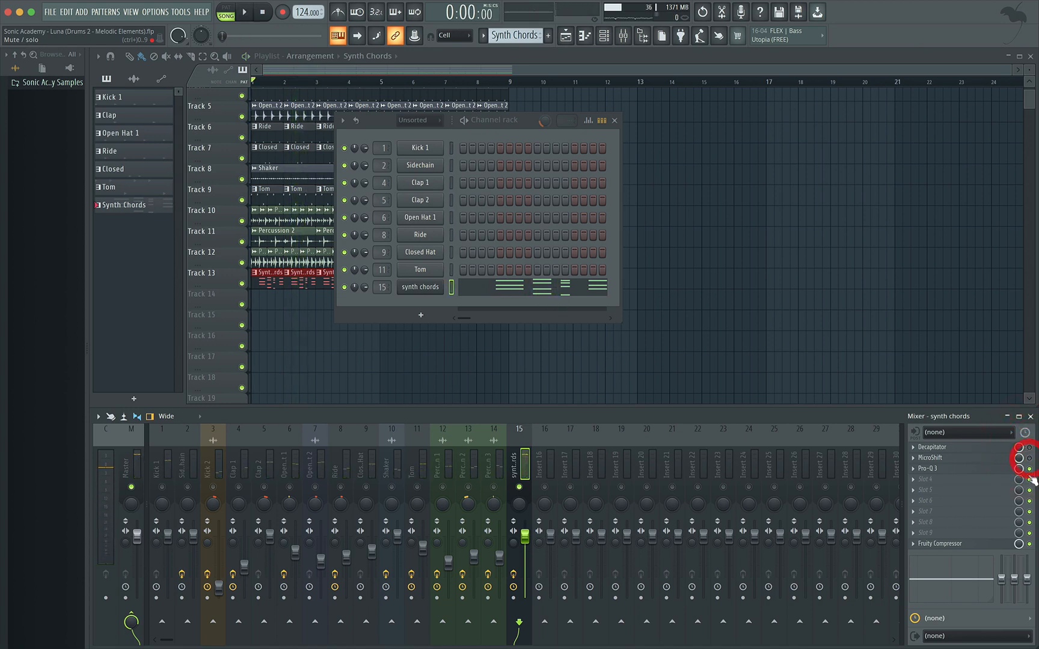
key(space)
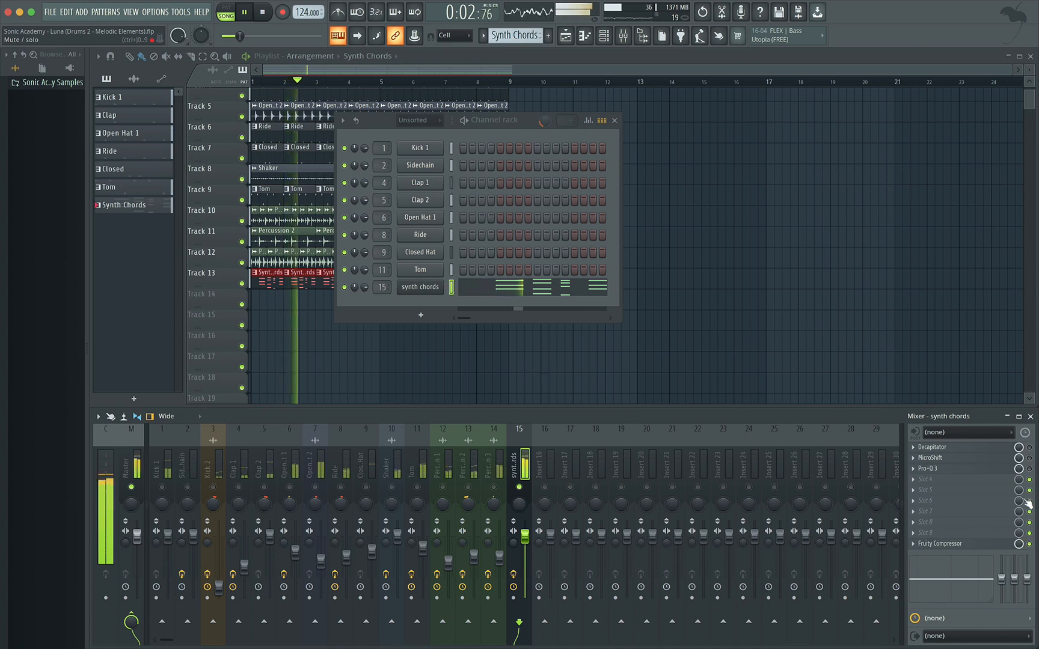
key(space)
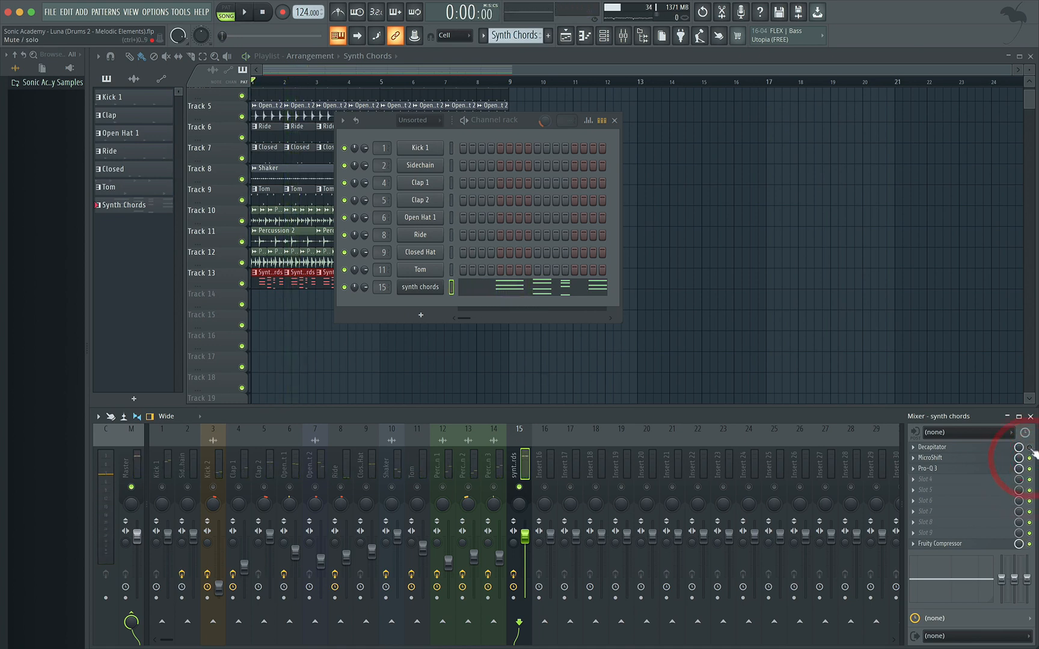
key(space)
key(space)
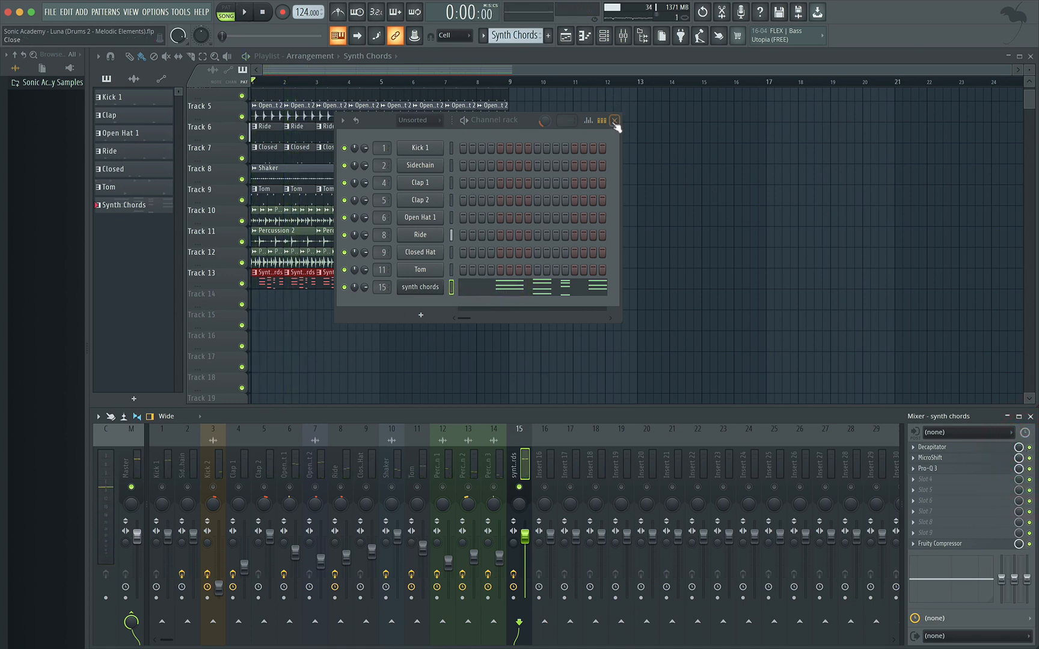
key(space)
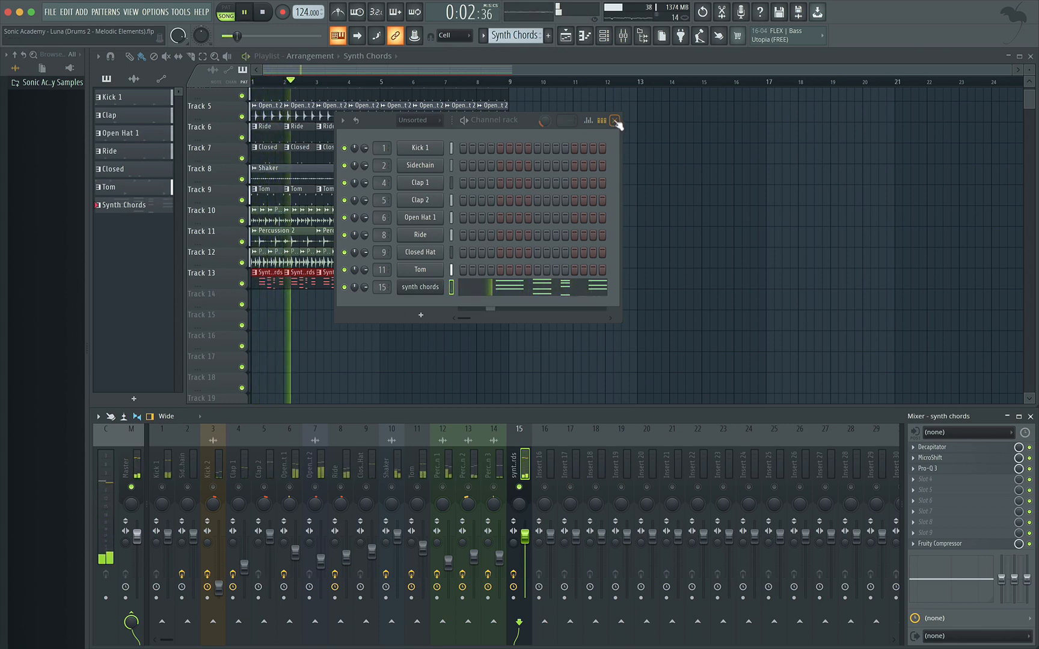
key(space)
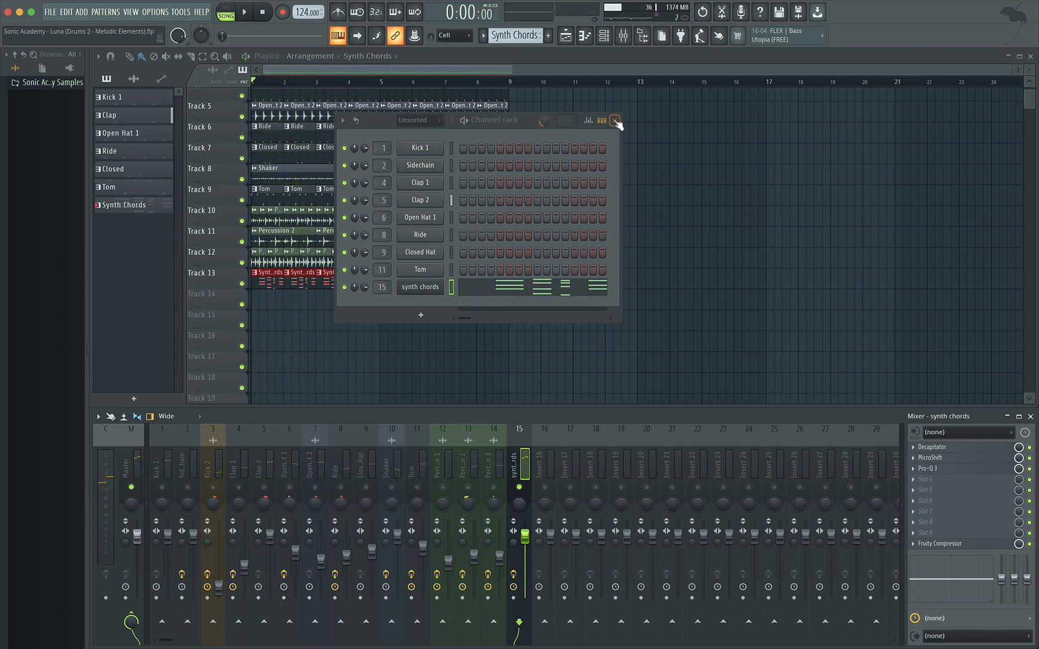
Step: Close the channel rack and load Fruity Filter into slot 4 of the synth chords mixer track
click(615, 121)
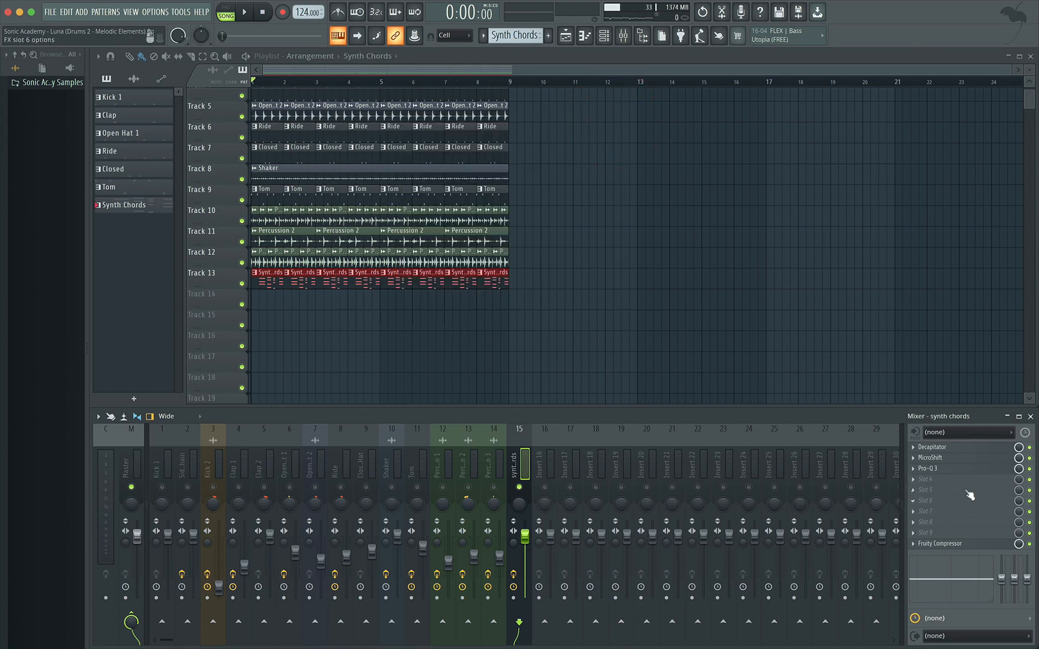
click(918, 481)
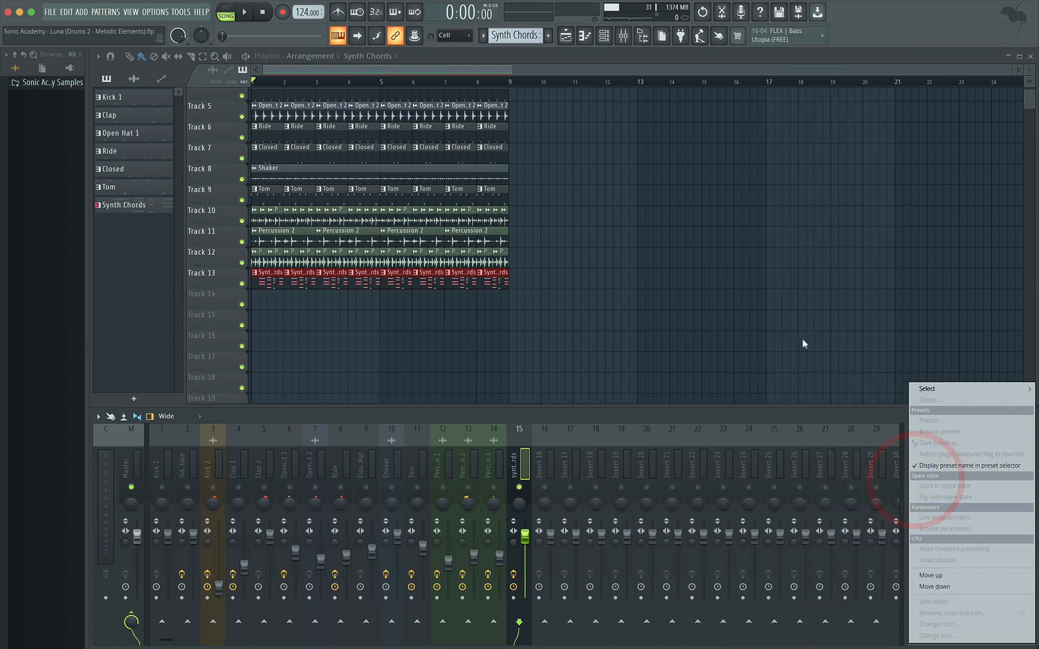
click(809, 415)
click(914, 478)
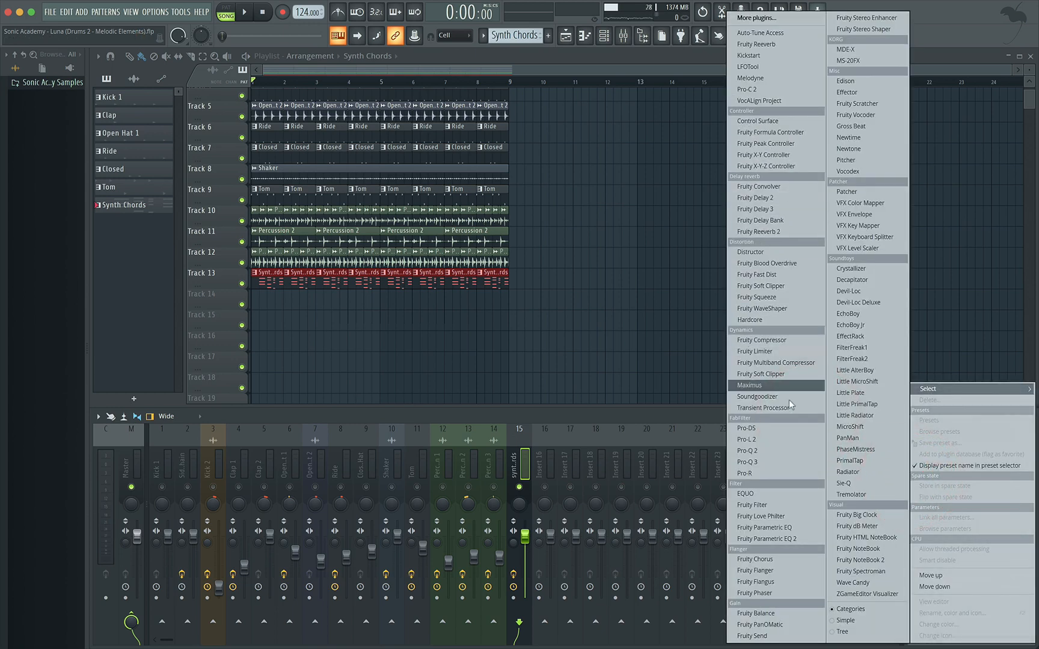
click(774, 504)
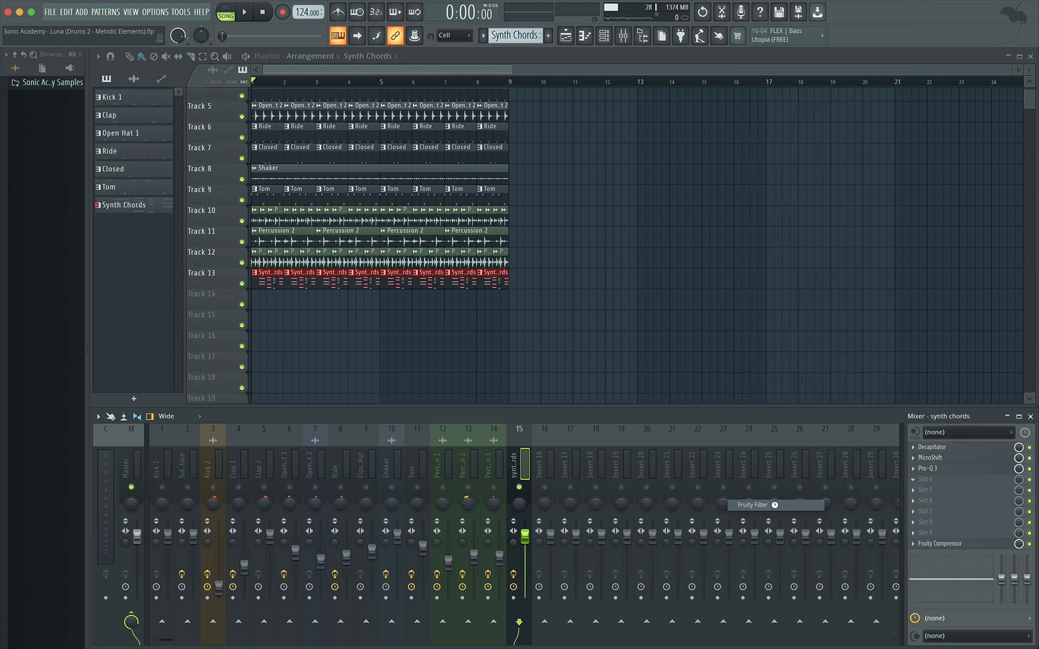
drag(338, 133, 506, 178)
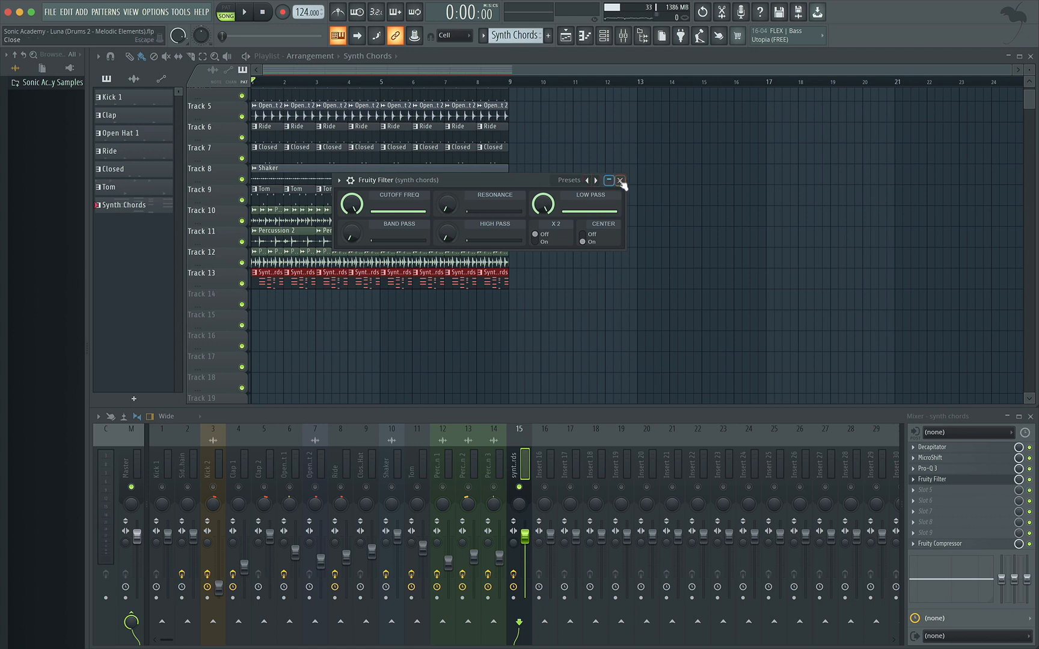
Step: Audition the low-pass filter by sweeping its cutoff down and back to maximum during playback, and close Fruity Filter
key(space)
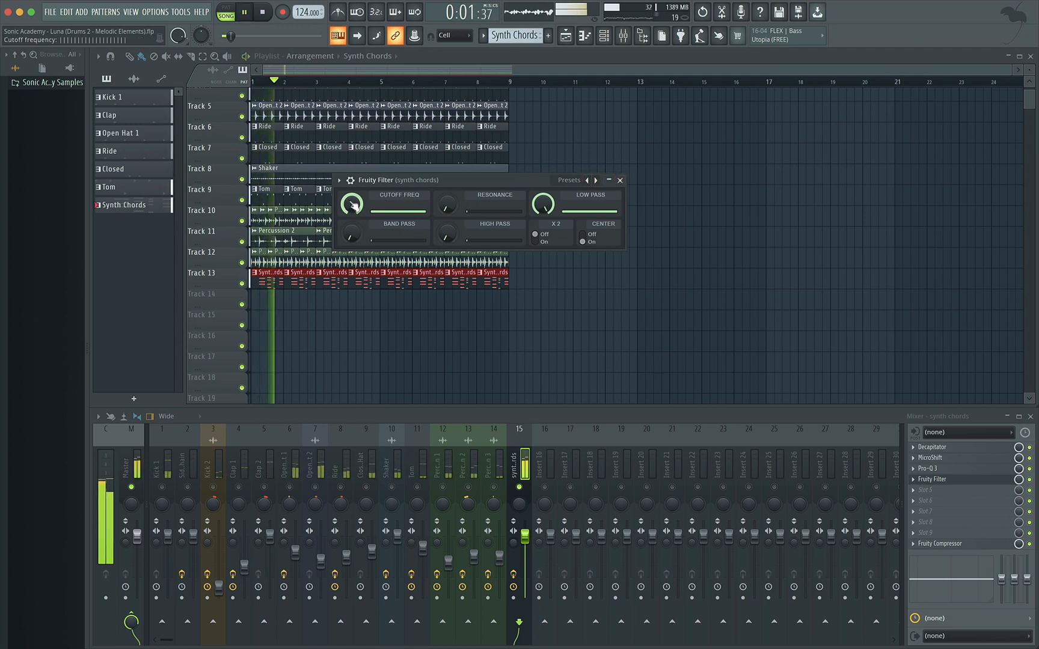
mouse_move(352, 205)
mouse_down()
mouse_move(352, 267)
mouse_move(352, 207)
mouse_up()
key(space)
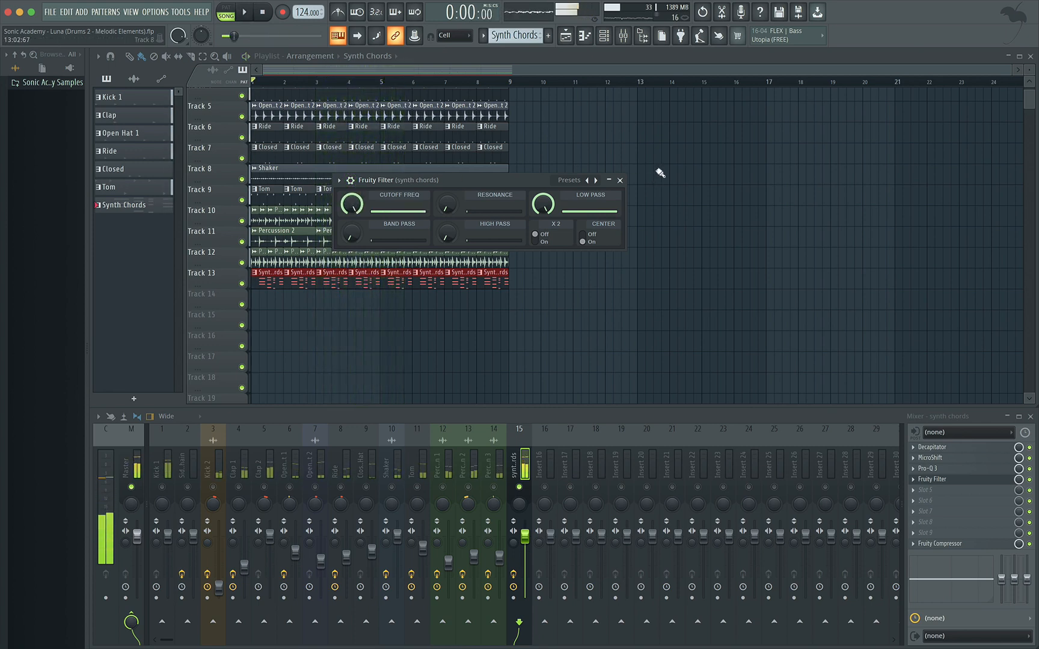
click(619, 181)
Step: Load a second Fruity Filter into slot 5 with low pass and cutoff at minimum and high pass at maximum, and audition a cutoff sweep
click(923, 504)
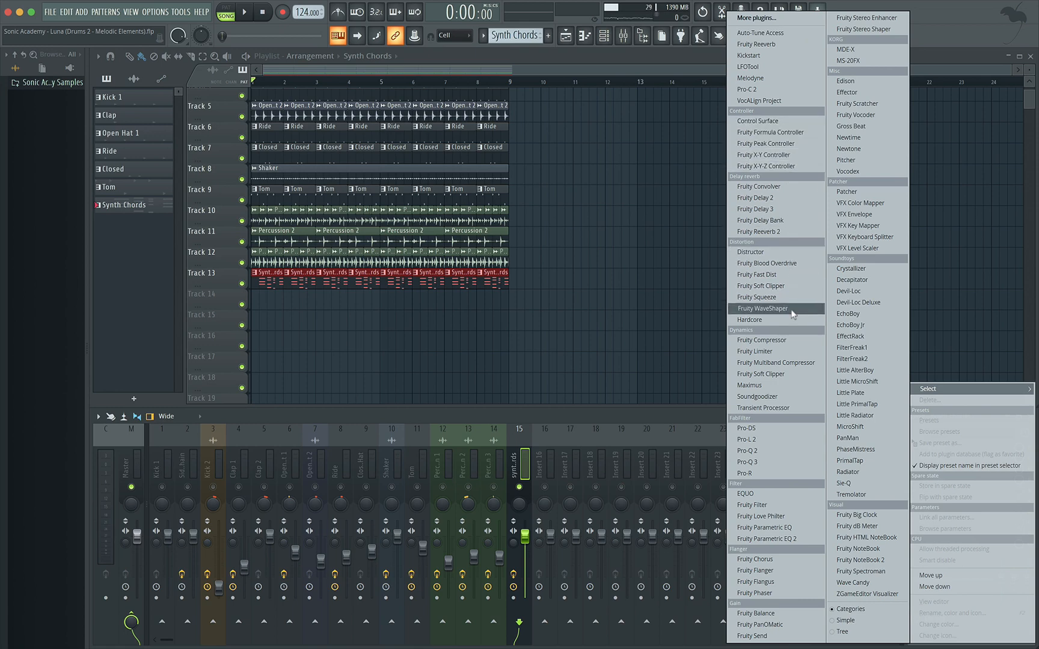
click(769, 504)
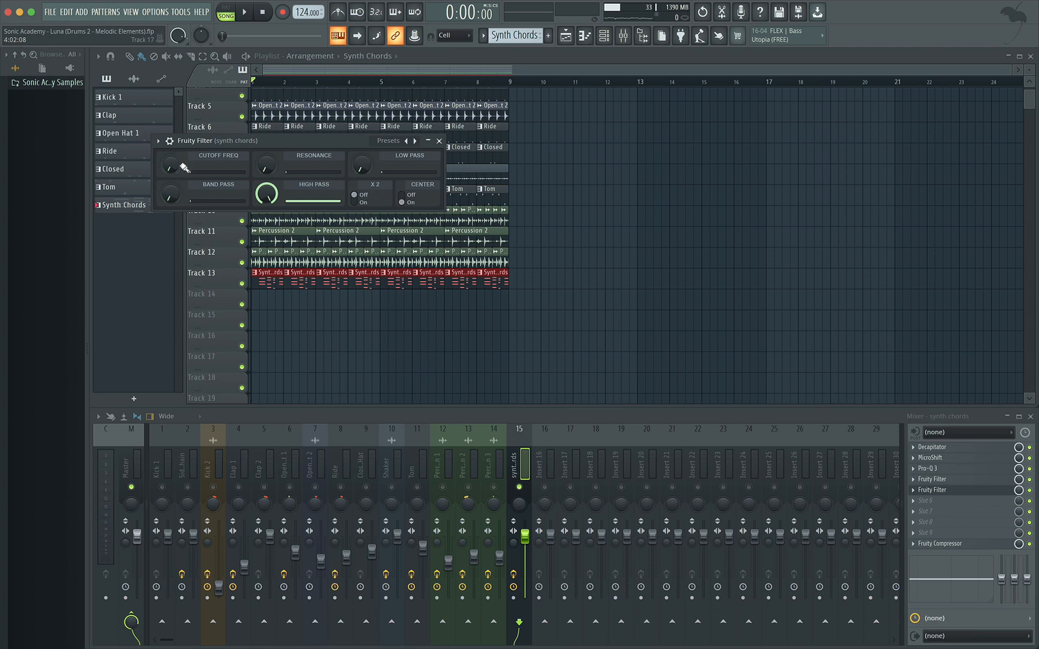
key(space)
mouse_move(185, 168)
mouse_down()
mouse_move(185, 154)
mouse_move(184, 174)
mouse_up()
key(space)
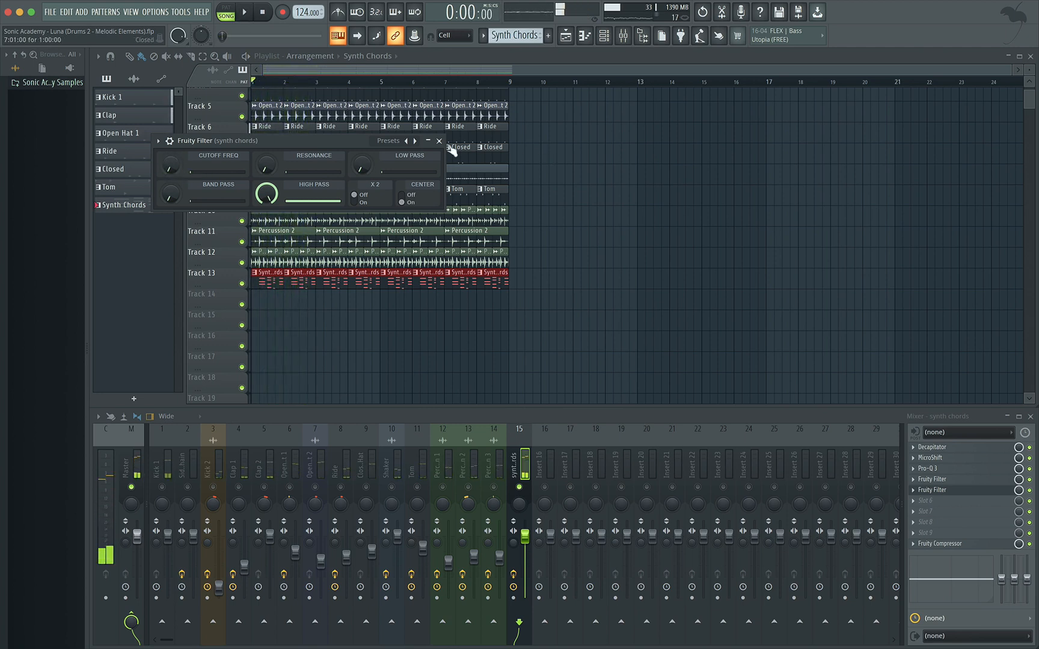
click(439, 141)
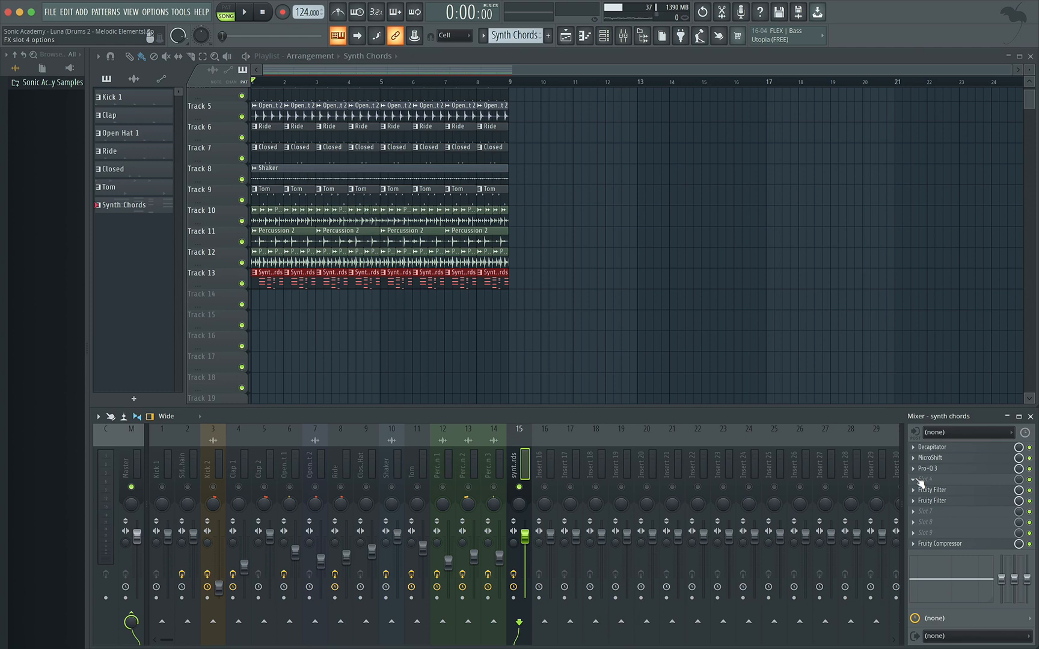
Step: Load Fruity Reeverb into slot 4 of the synth chords track, ahead of the two Fruity Filters, and play the arrangement briefly
click(920, 479)
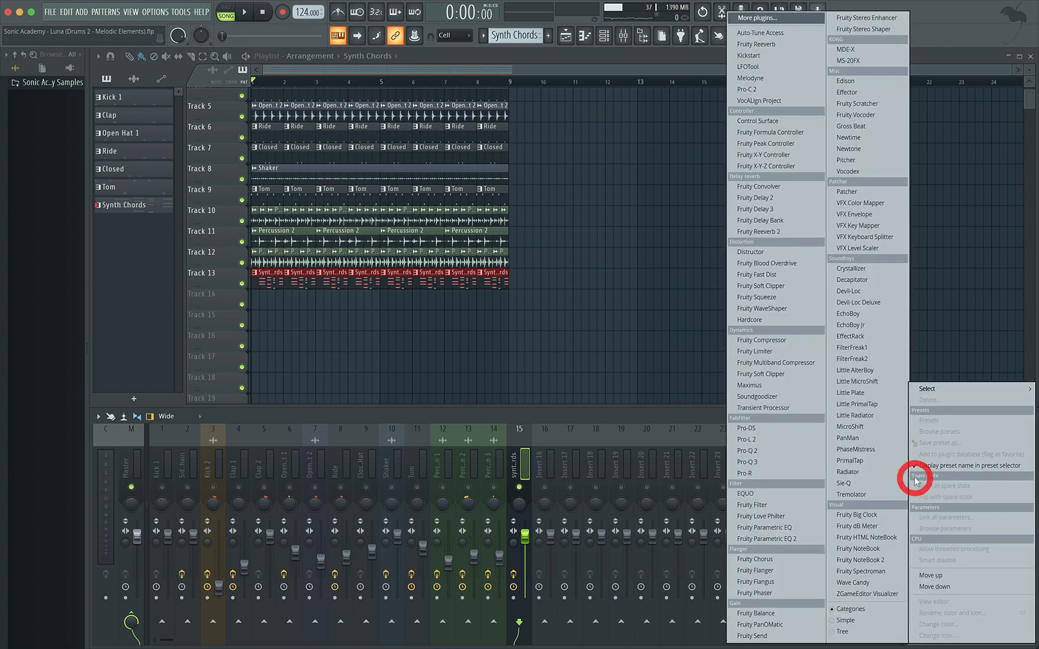
click(780, 46)
drag(276, 152, 329, 132)
key(space)
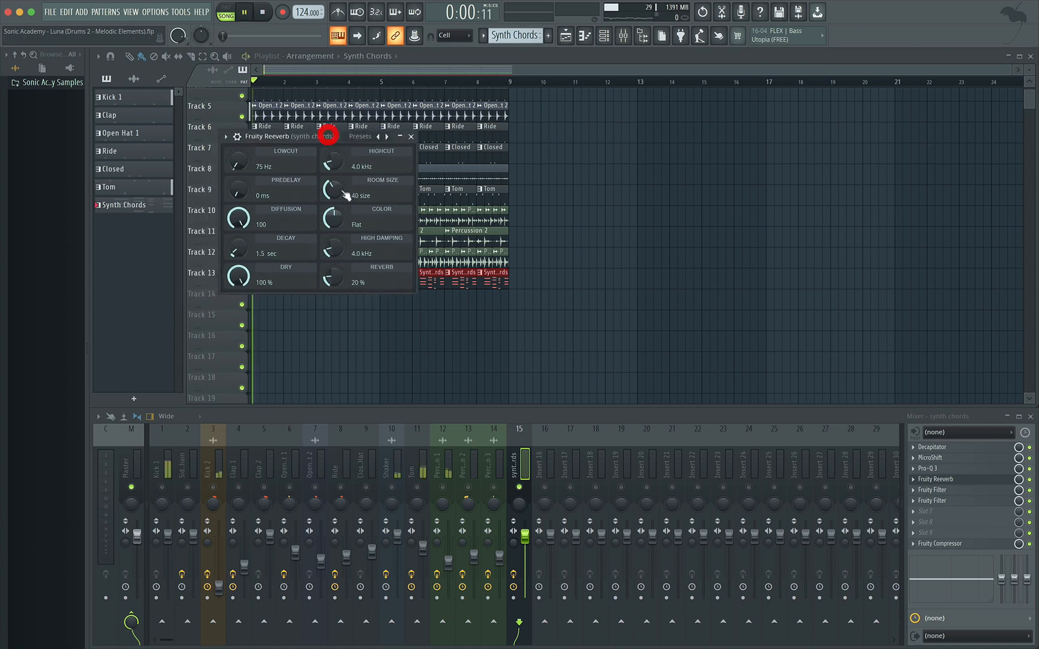
key(space)
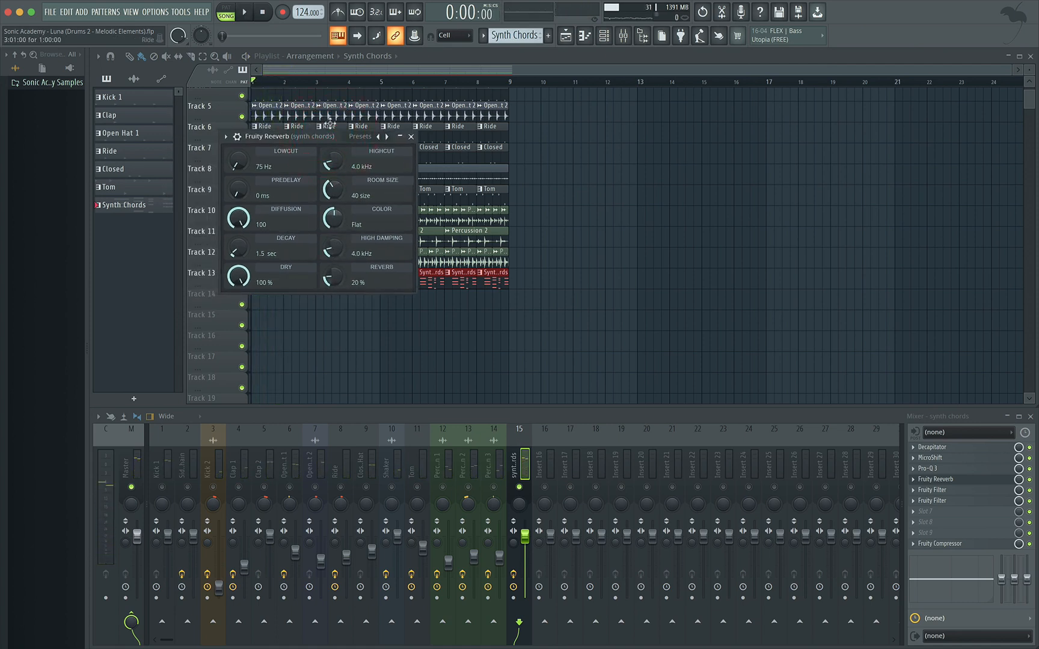
Step: Set Fruity Reeverb's low cut to 254 Hz and its high cut to 8.0 kHz while listening to the arrangement
drag(327, 137, 472, 122)
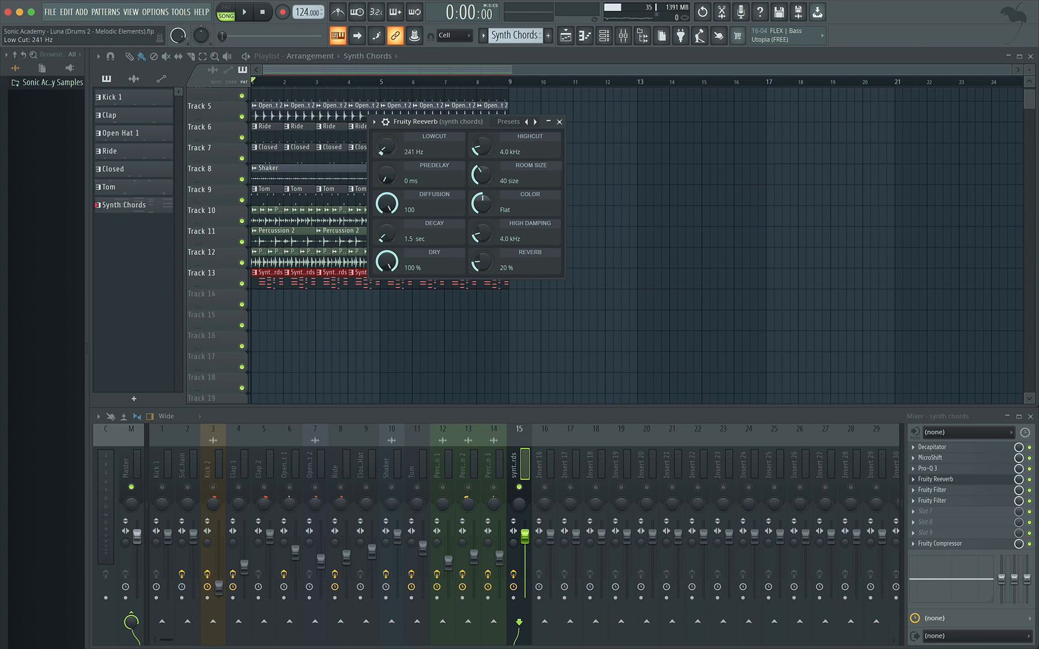
key(space)
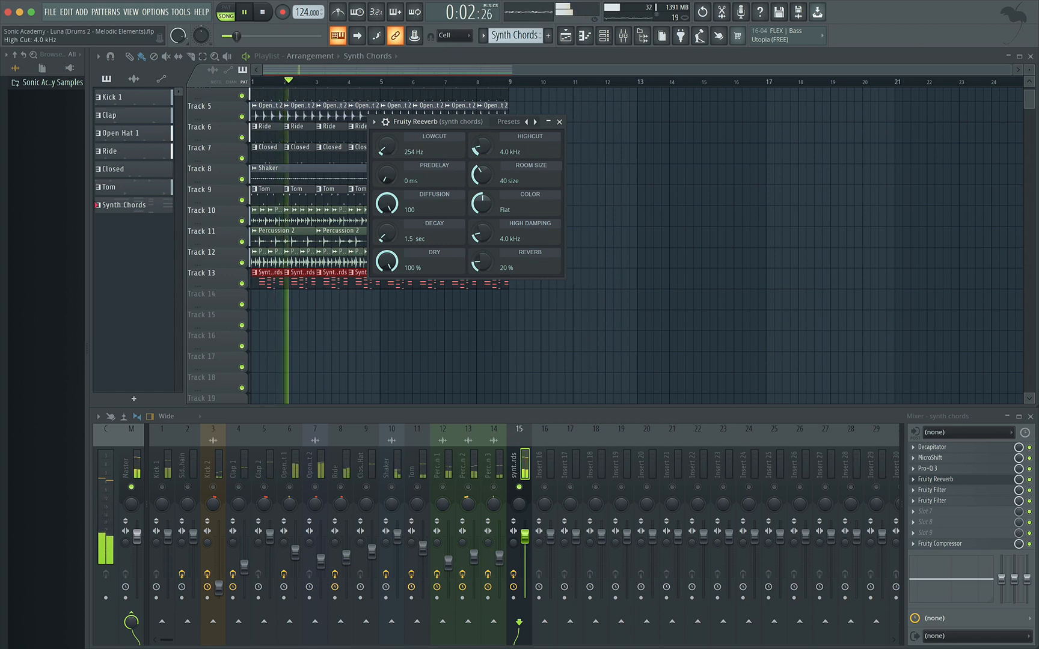
drag(481, 145, 481, 125)
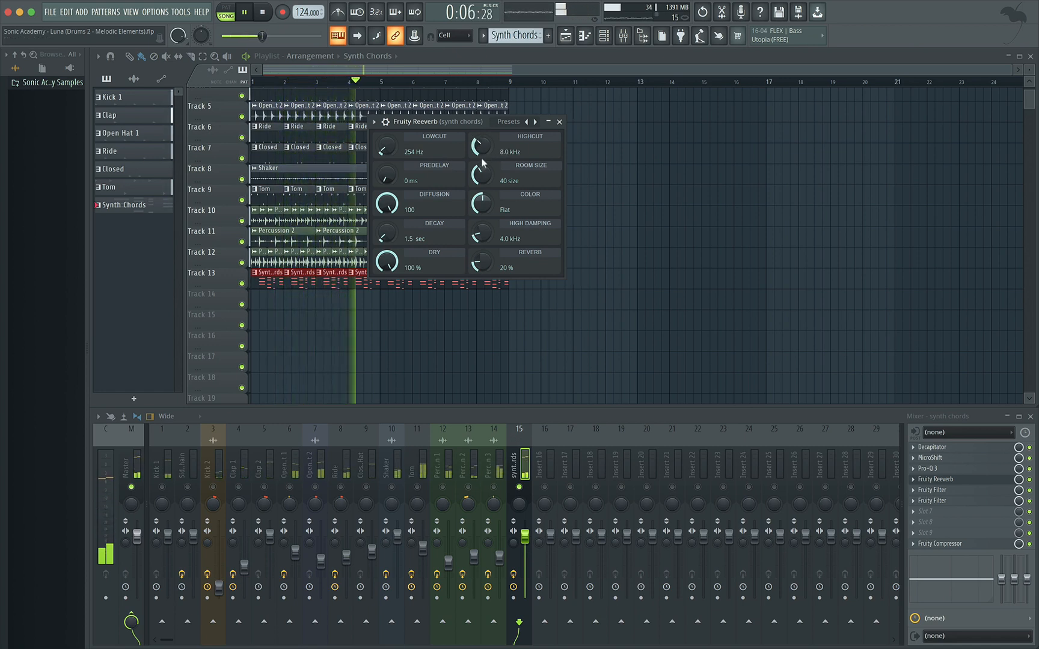
key(space)
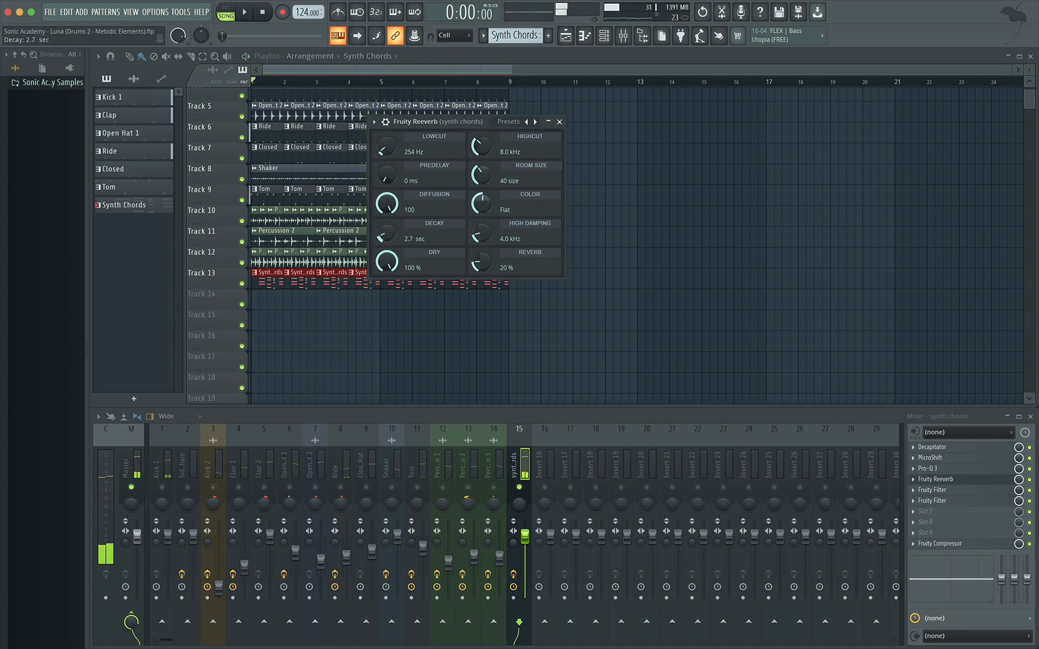
Step: Set the reverb's decay to 6.8 sec, high damping to 5.5 kHz and reverb level to 7 % during playback
key(space)
drag(387, 232, 387, 209)
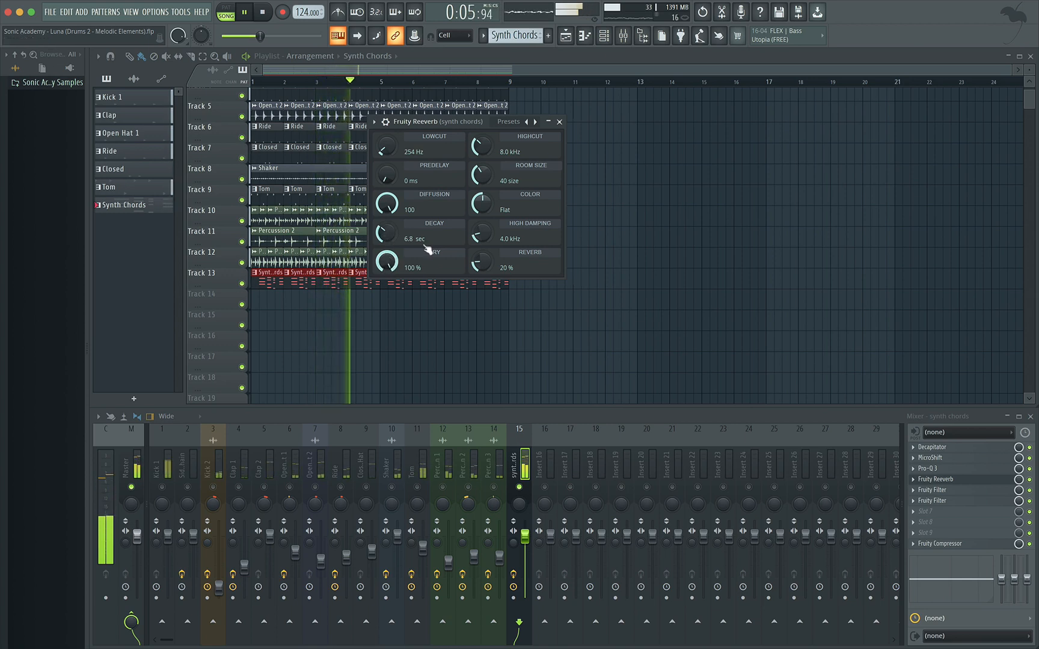
drag(481, 233, 481, 265)
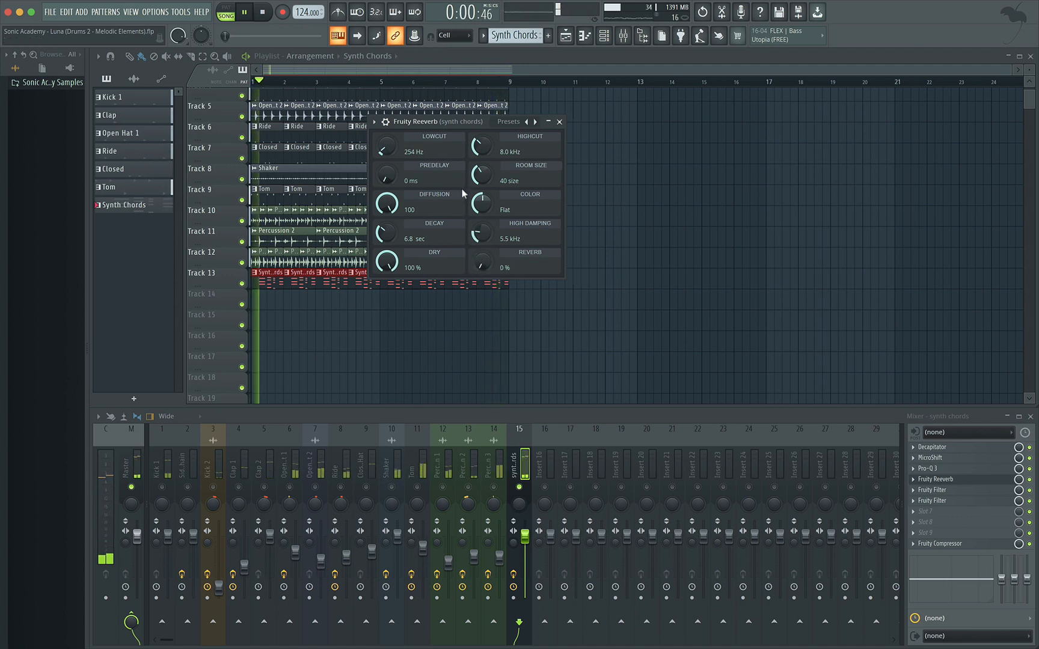
key(space)
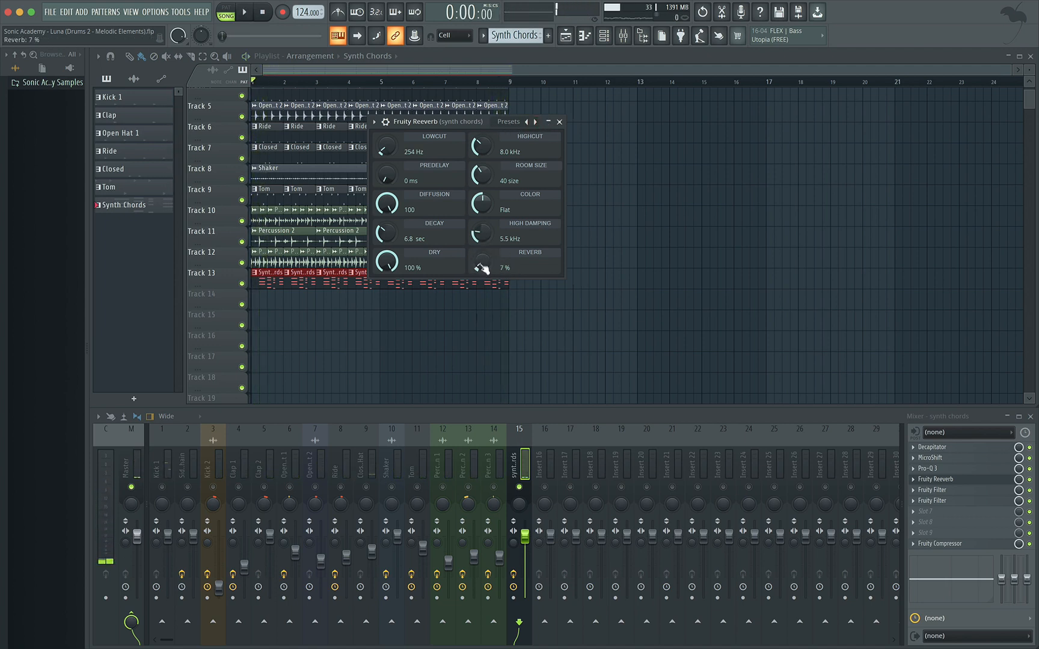
Step: Try the synth chords reverb level at 20 % during playback, set it to 0 % and close Fruity Reeverb
key(space)
drag(483, 269, 483, 276)
key(space)
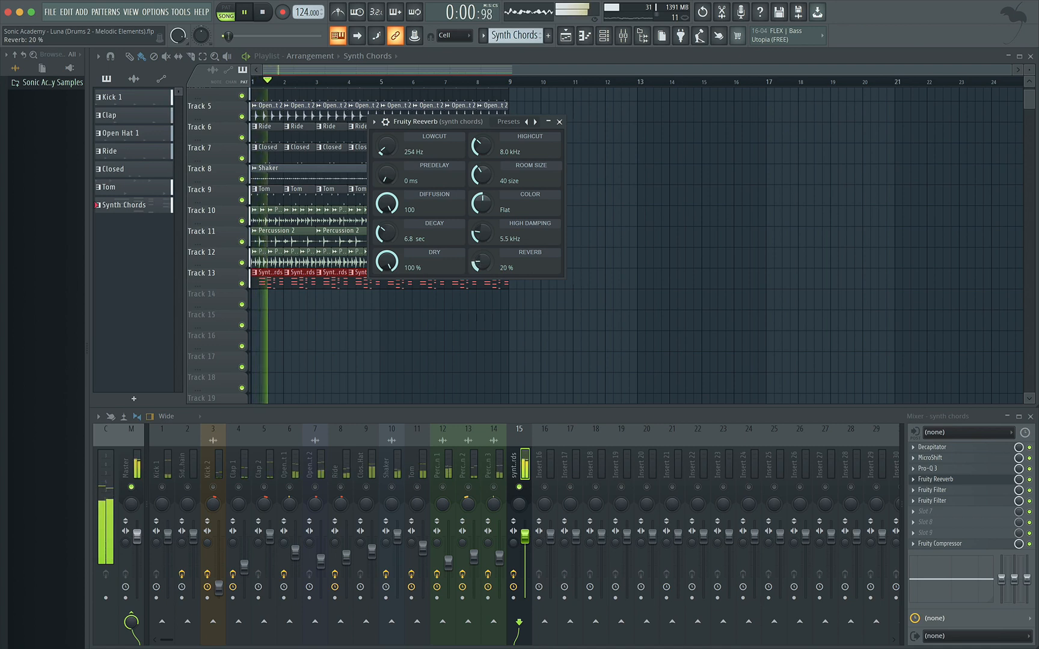
key(space)
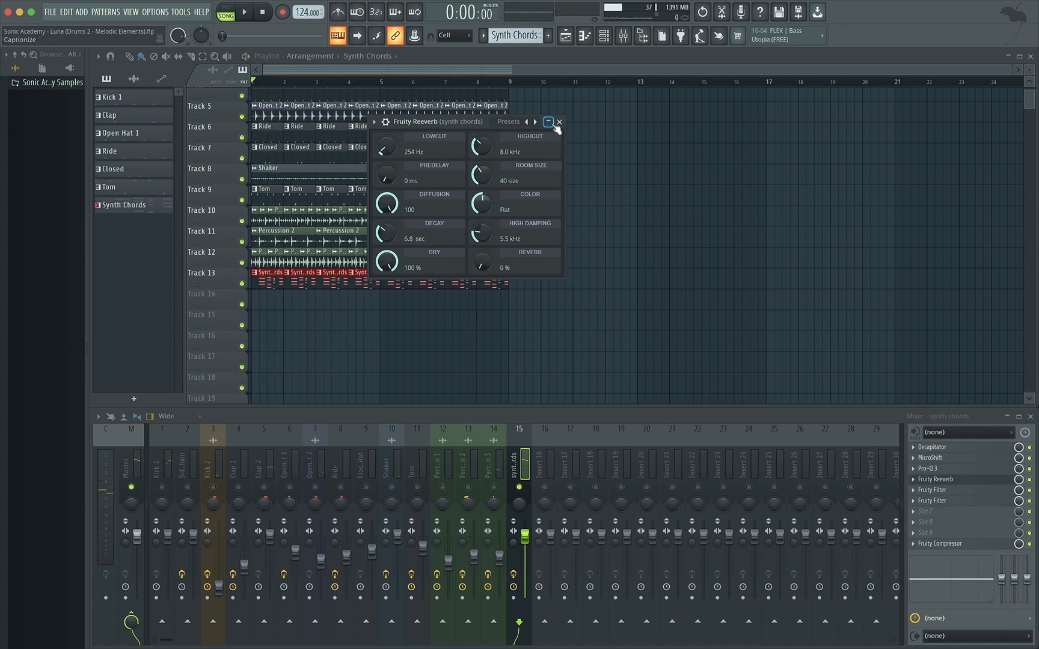
click(560, 123)
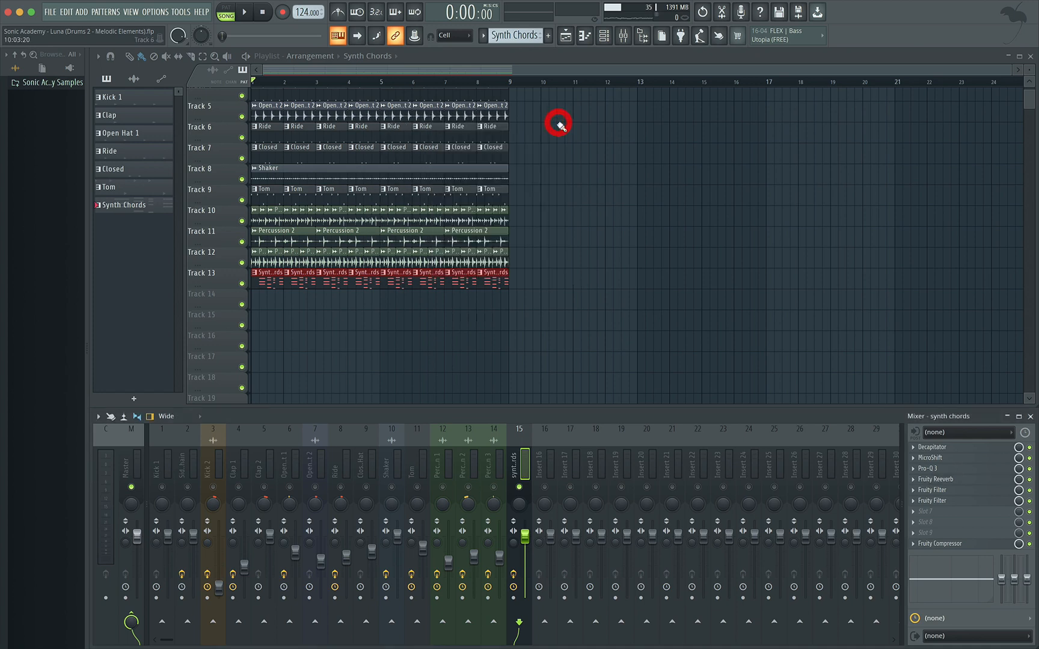
Step: Lower the synth chords mixer fader while the arrangement plays, and replay it to check the balance
click(518, 439)
key(space)
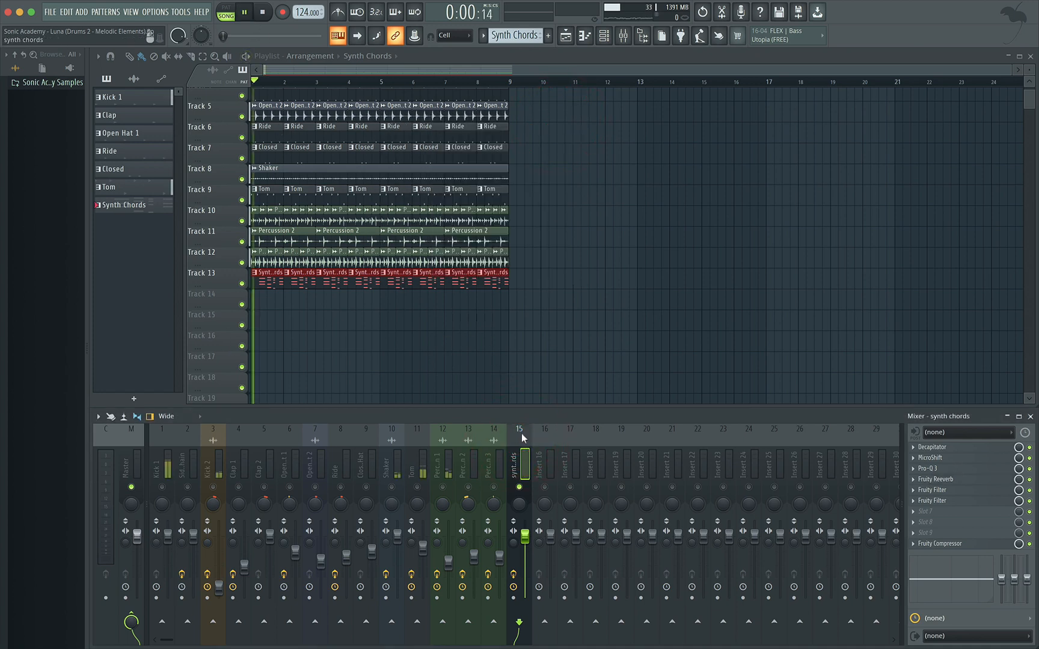
click(521, 433)
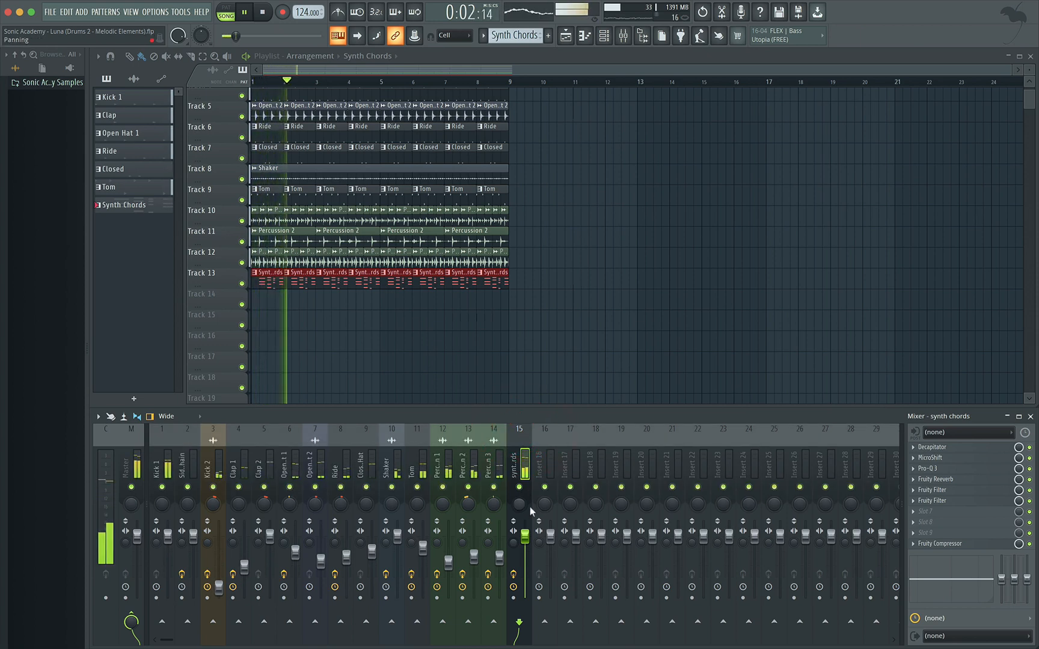
drag(525, 535, 525, 566)
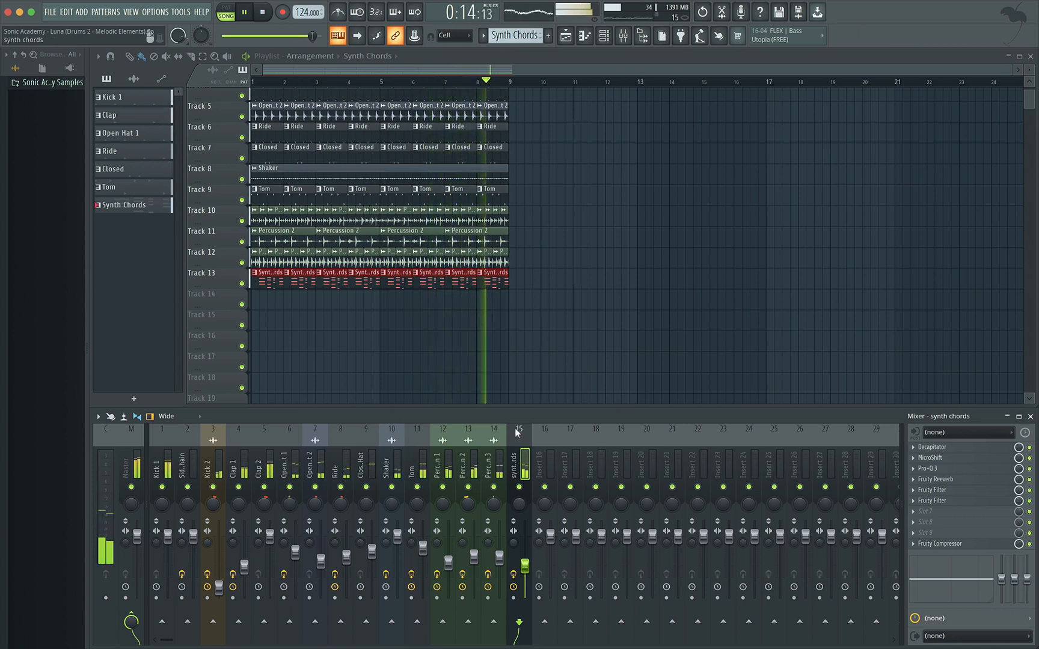
key(space)
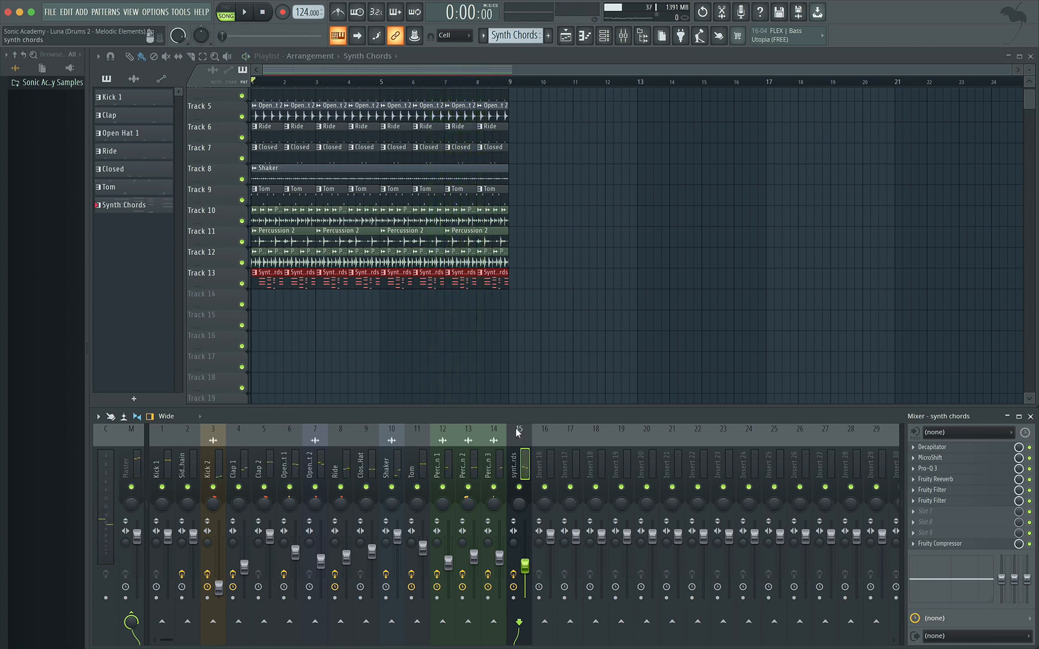
key(space)
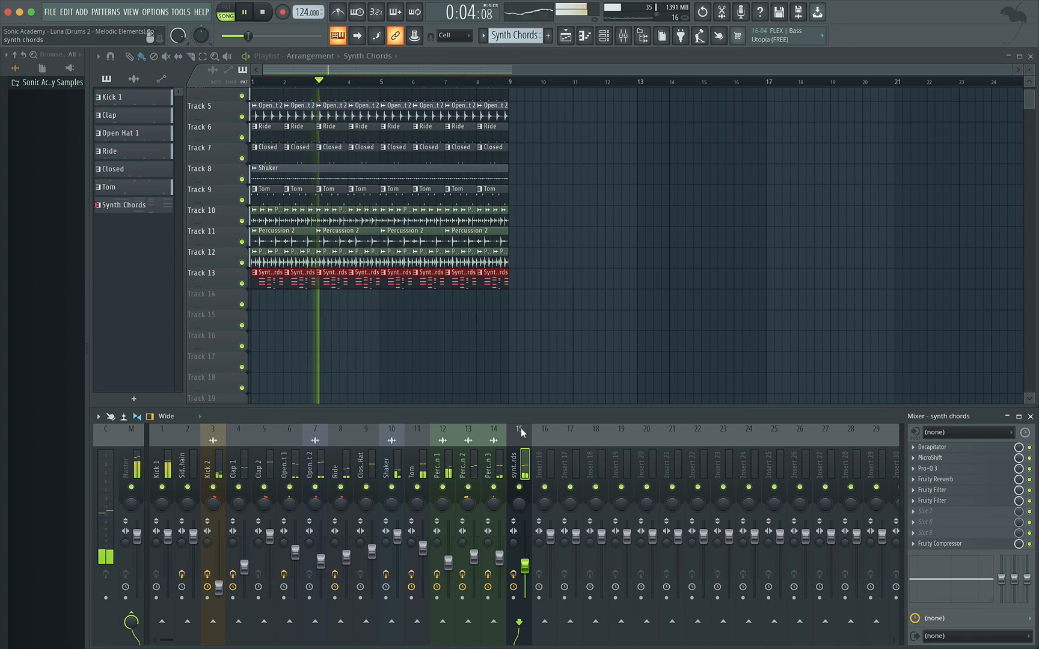
key(space)
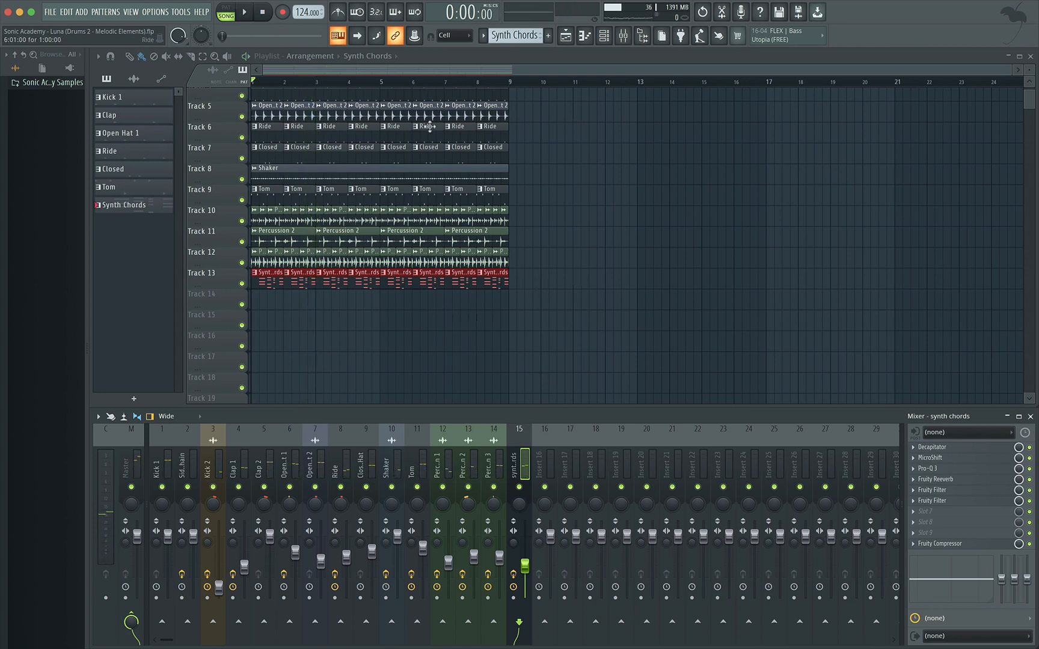
Step: Create a new pattern named Sub Bass and open the channel rack
click(549, 37)
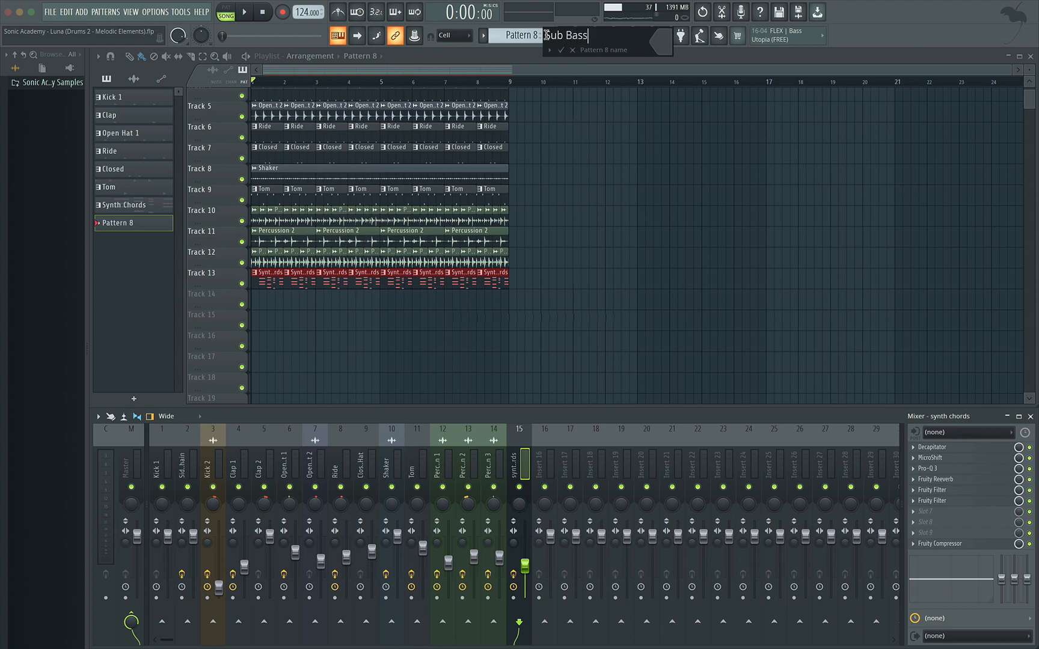
key(Return)
click(604, 36)
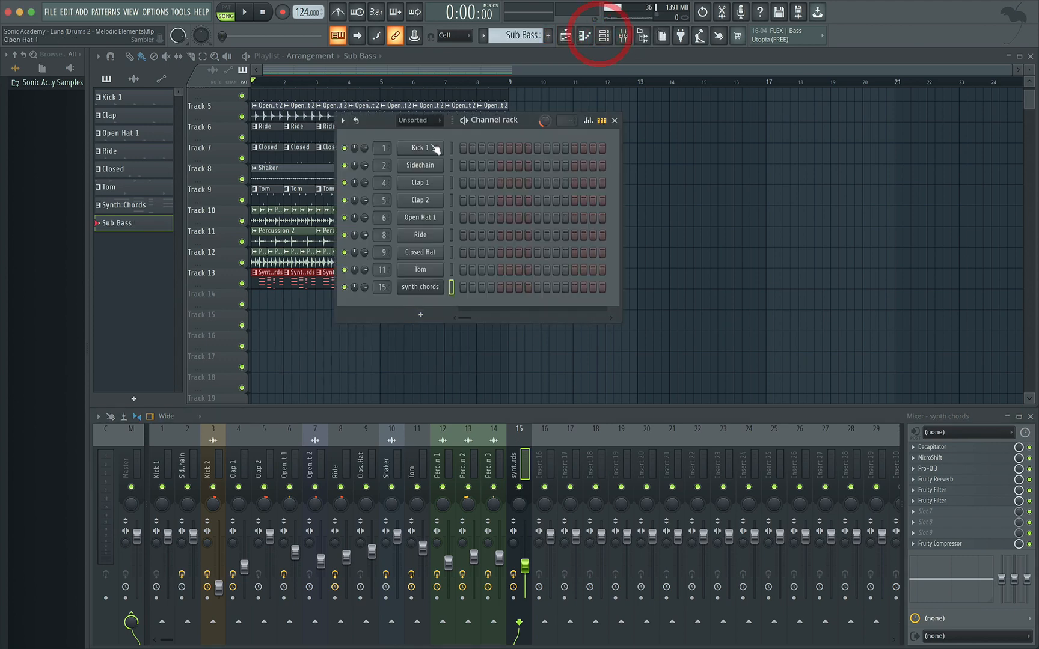
Step: Search the generator plugins for "massive", add Massive as a new channel and move its window clear
click(434, 319)
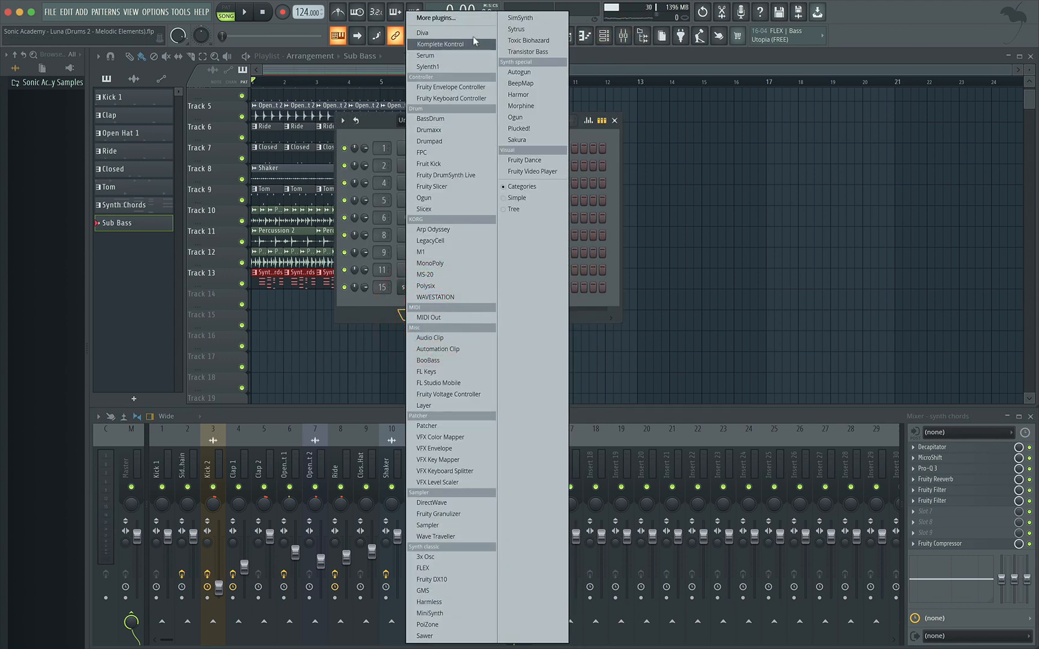
click(474, 22)
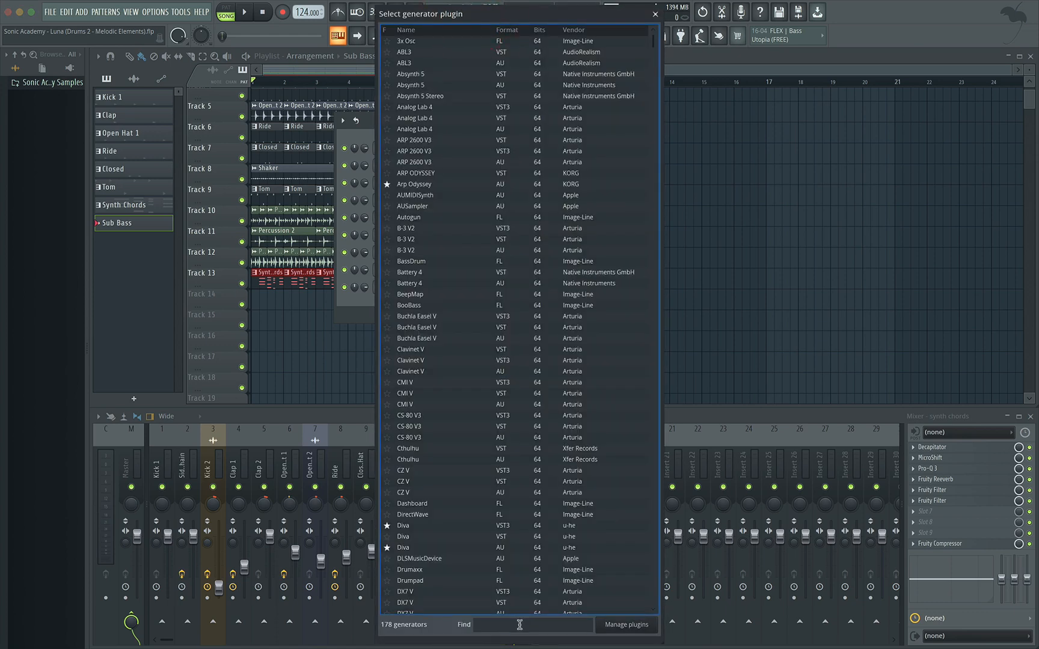
click(518, 625)
text(massive)
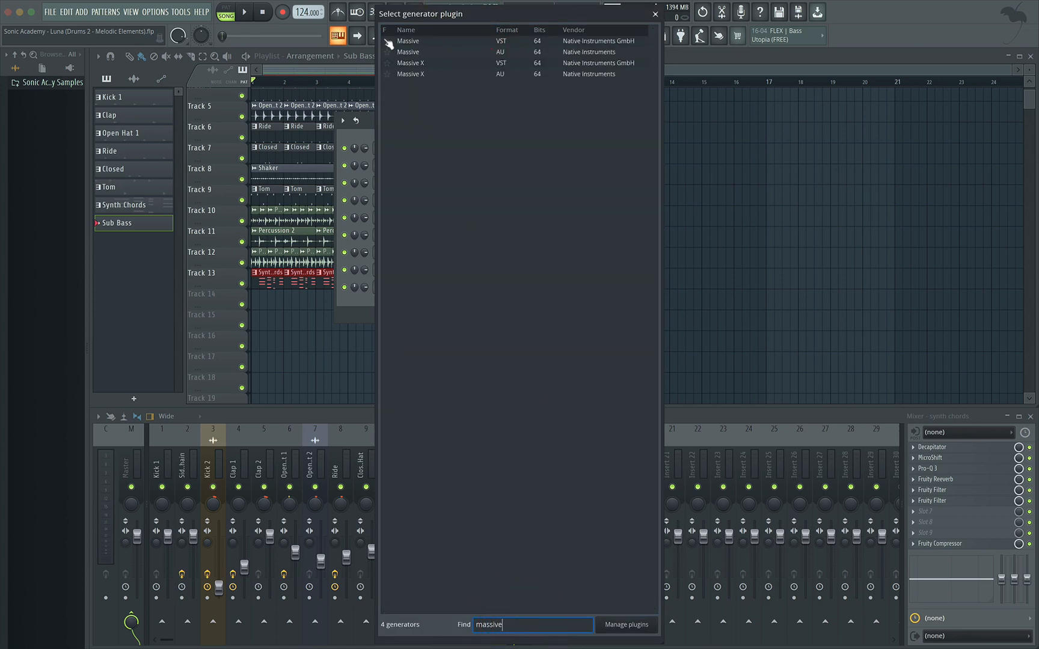
click(429, 49)
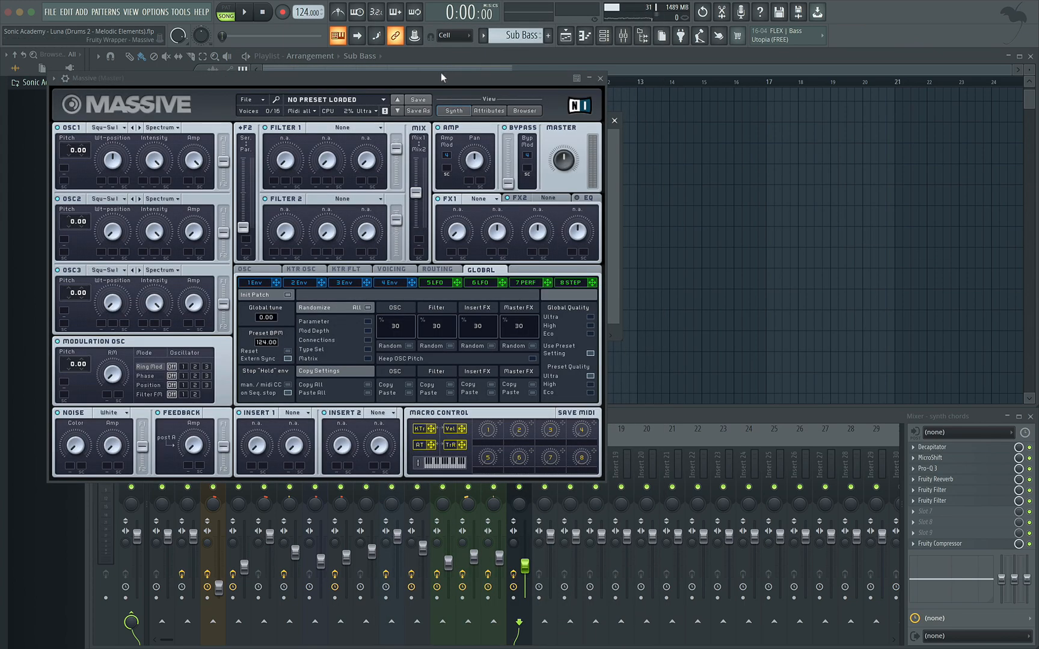
drag(435, 77, 718, 47)
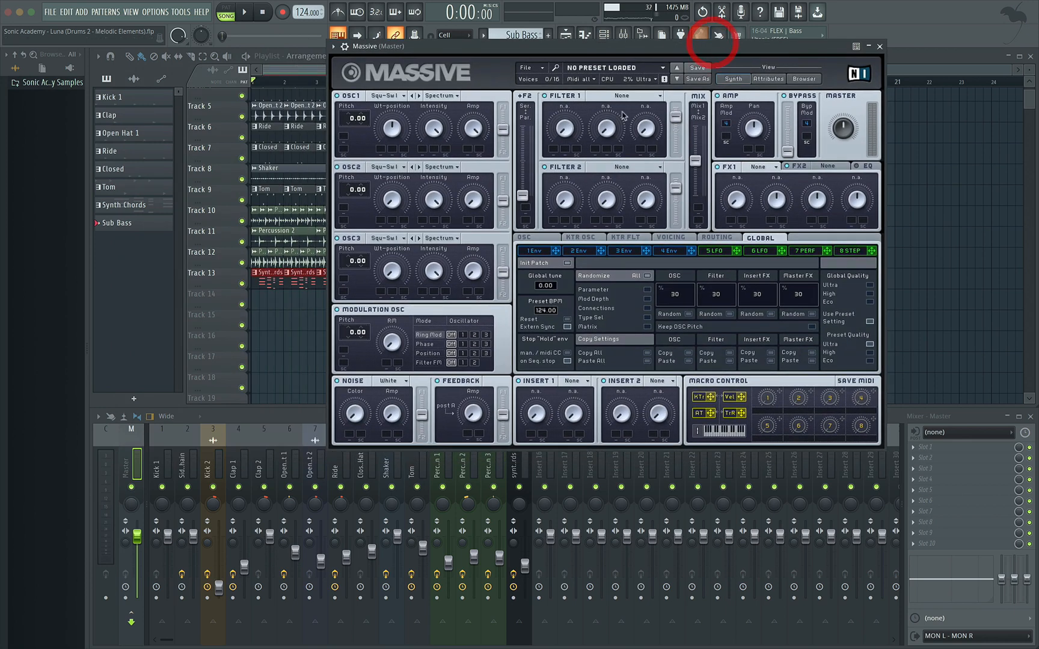
Step: Try the Sin-Square wavetable on Massive's OSC1 with a lower Wt-position, and audition a note
click(542, 71)
click(494, 57)
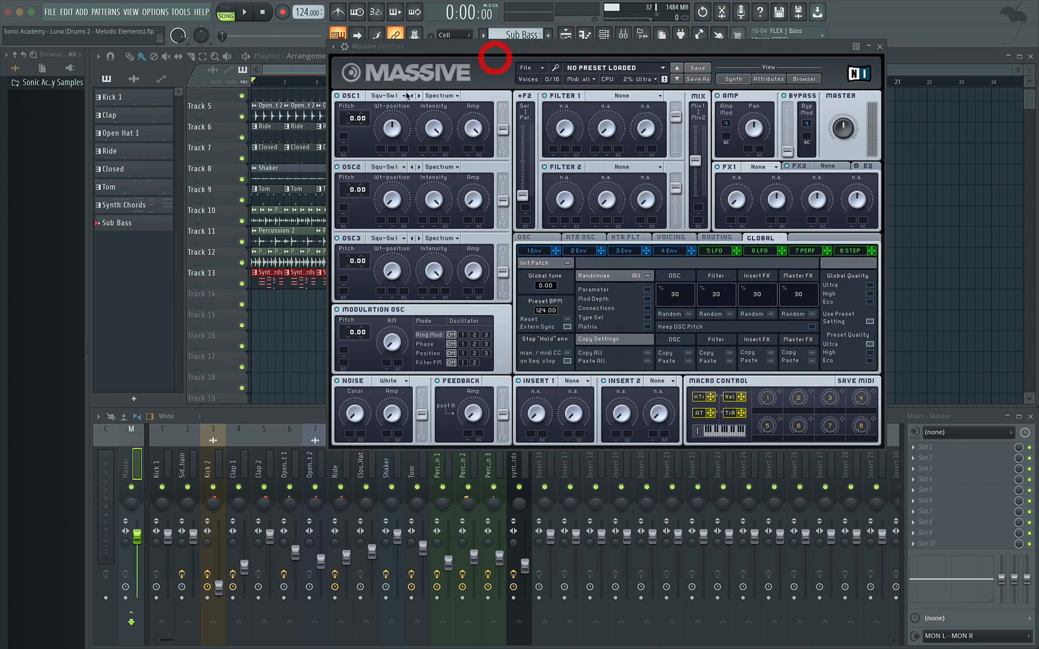
click(406, 95)
click(435, 128)
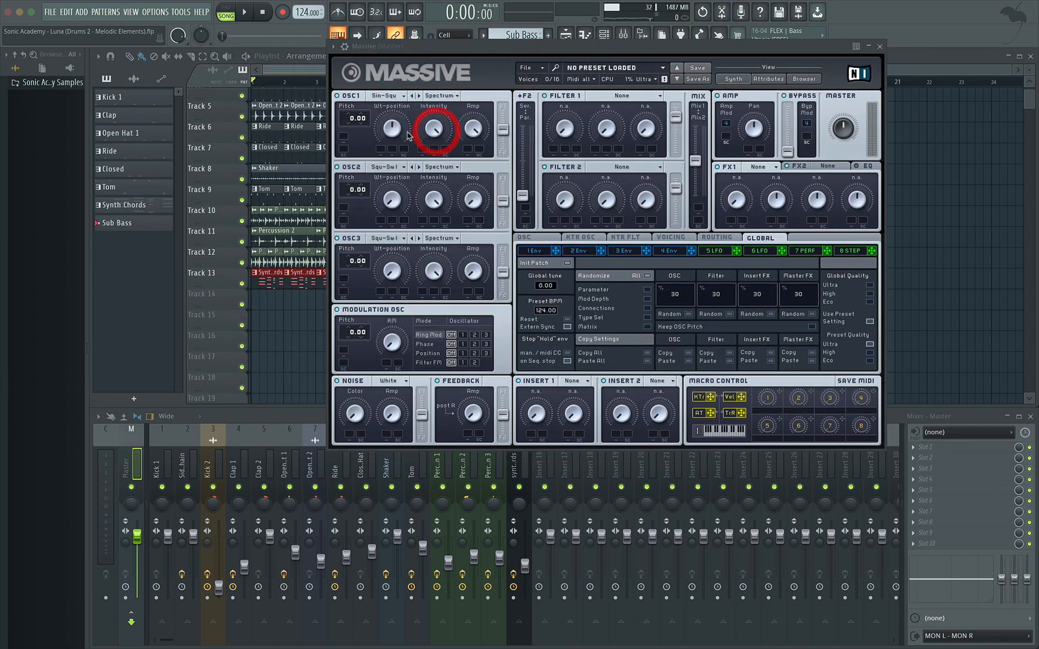
click(388, 96)
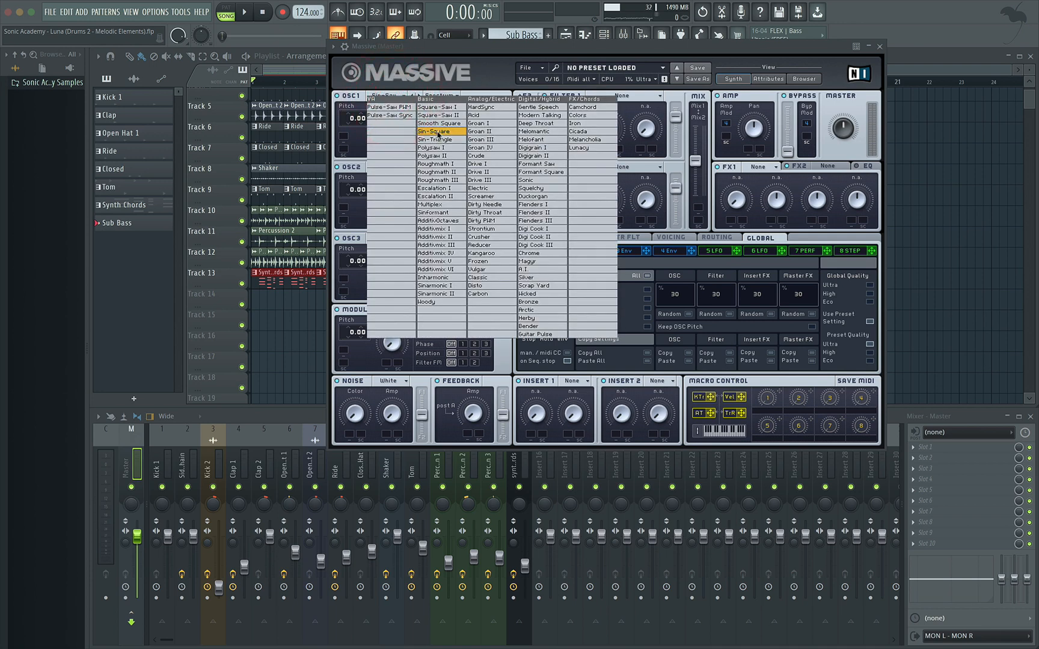
click(437, 131)
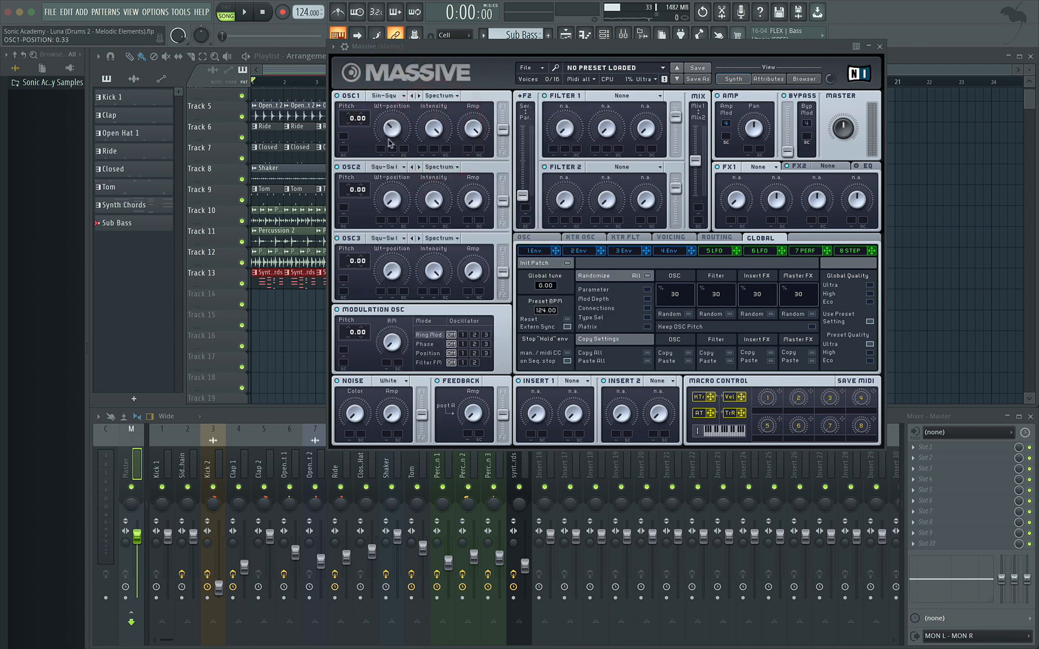
click(392, 207)
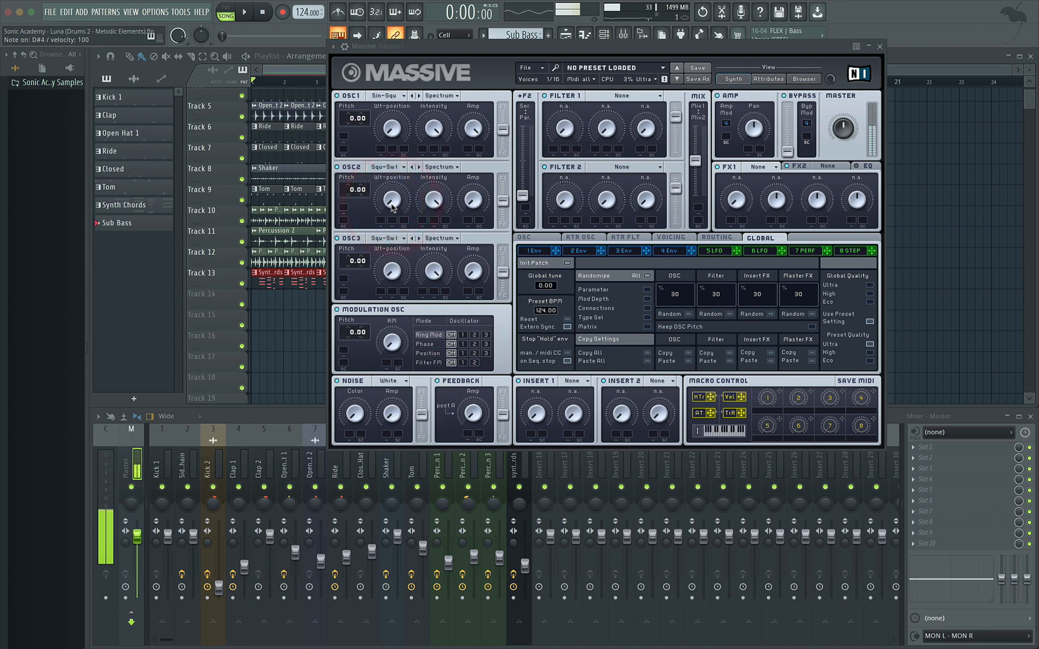
Step: Load the Sub.nmsv preset into Massive, audition it with a few notes and close the plugin window
click(541, 68)
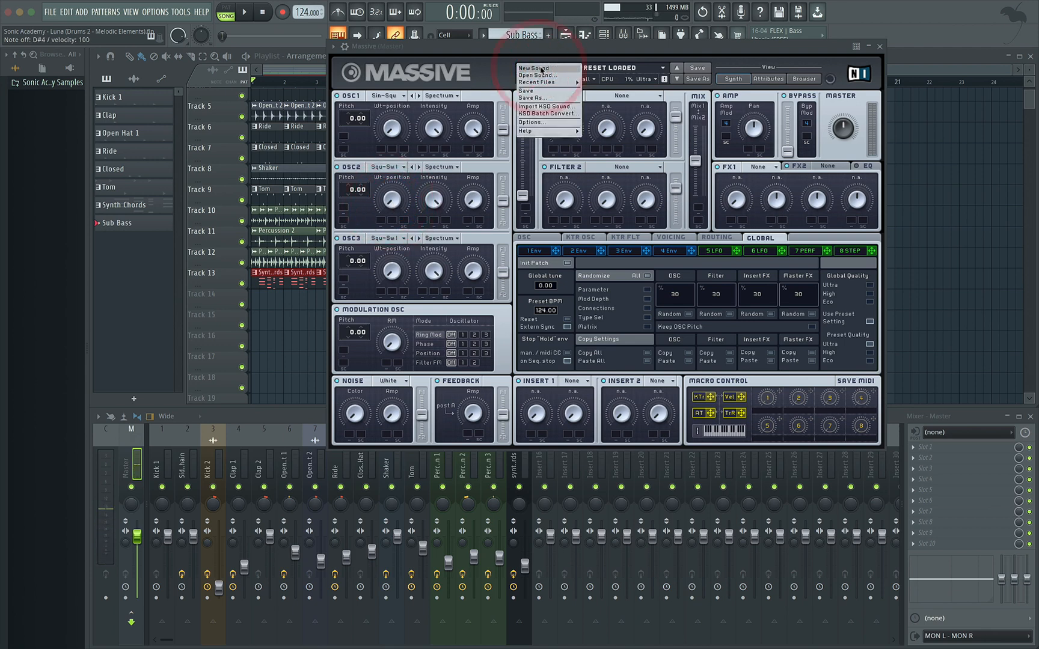
click(544, 77)
double_click(421, 185)
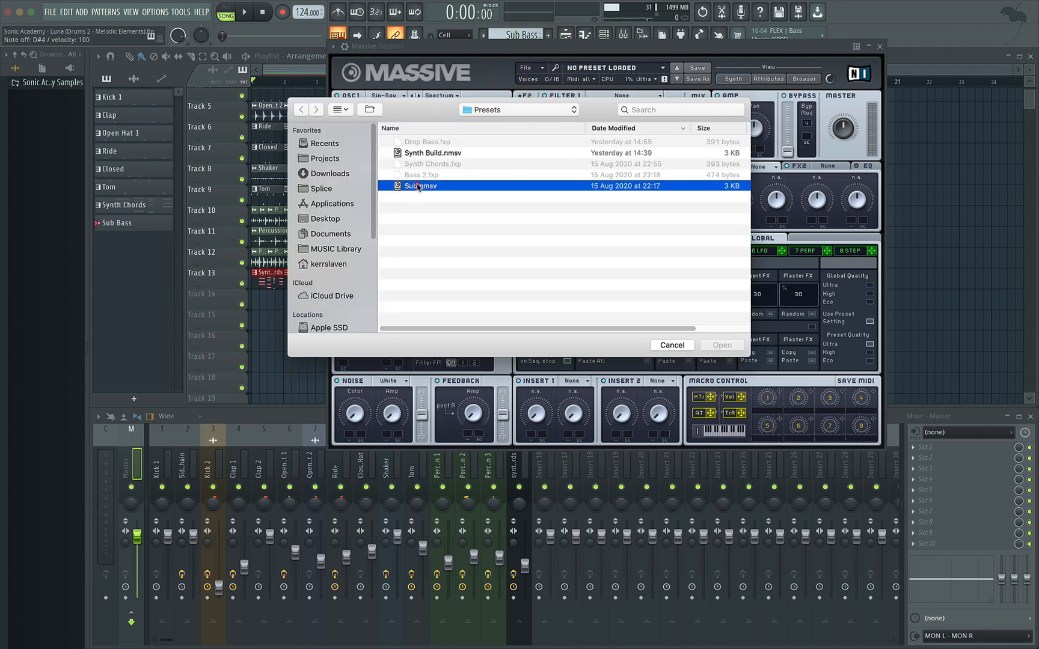
click(732, 201)
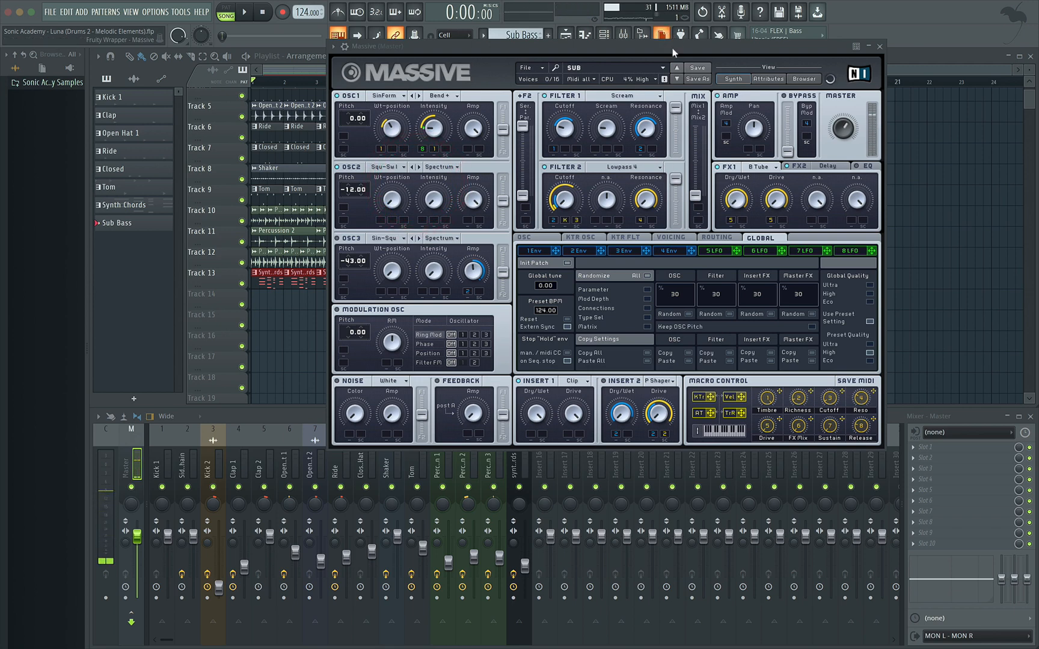
drag(673, 50, 509, 55)
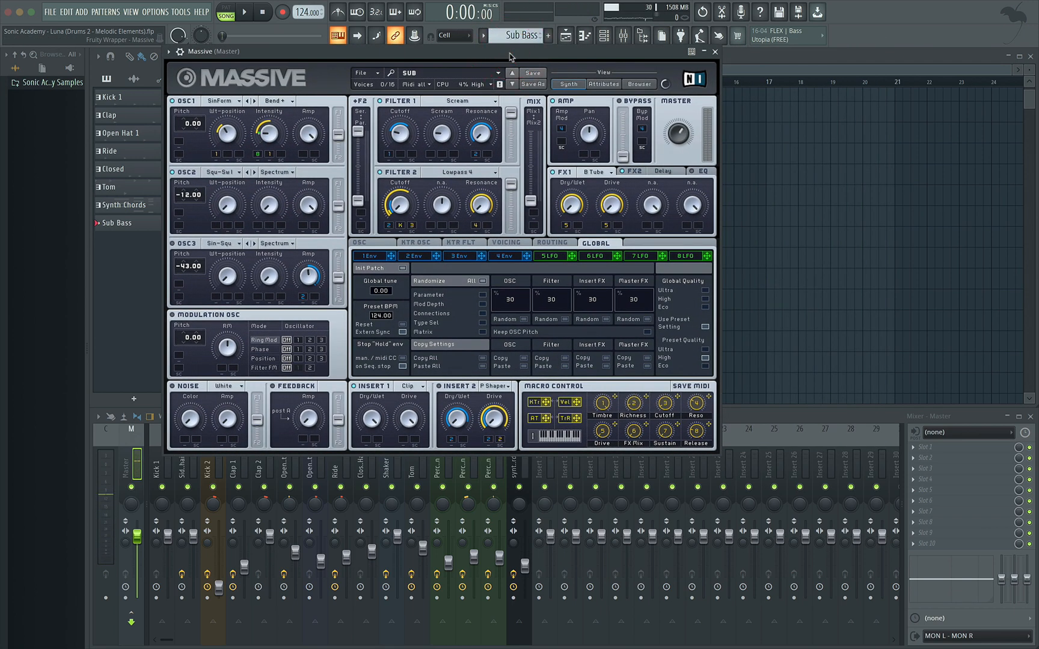
key(d)
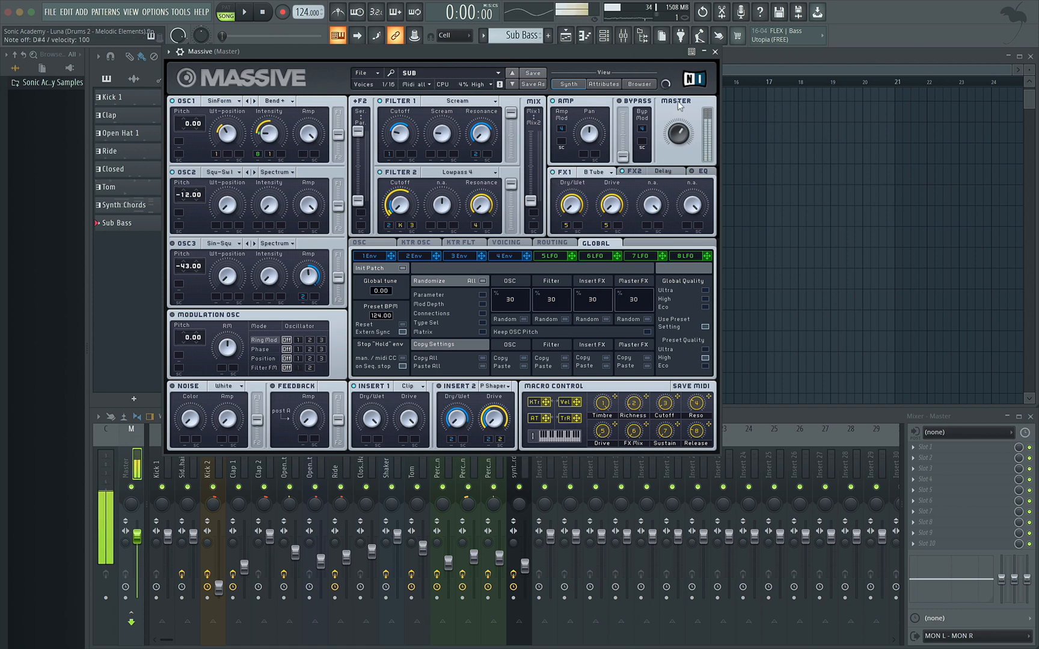
key(d)
click(716, 52)
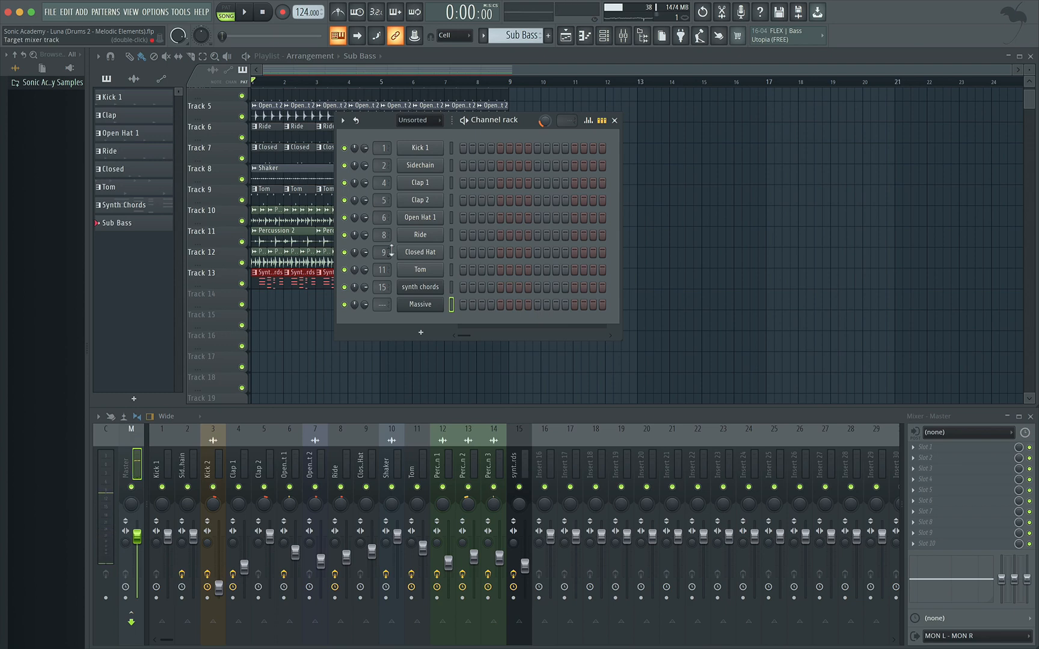
Step: Copy the lowest note of each chord (E4, C4, B3, E4) from the synth chords piano roll and close it
double_click(268, 278)
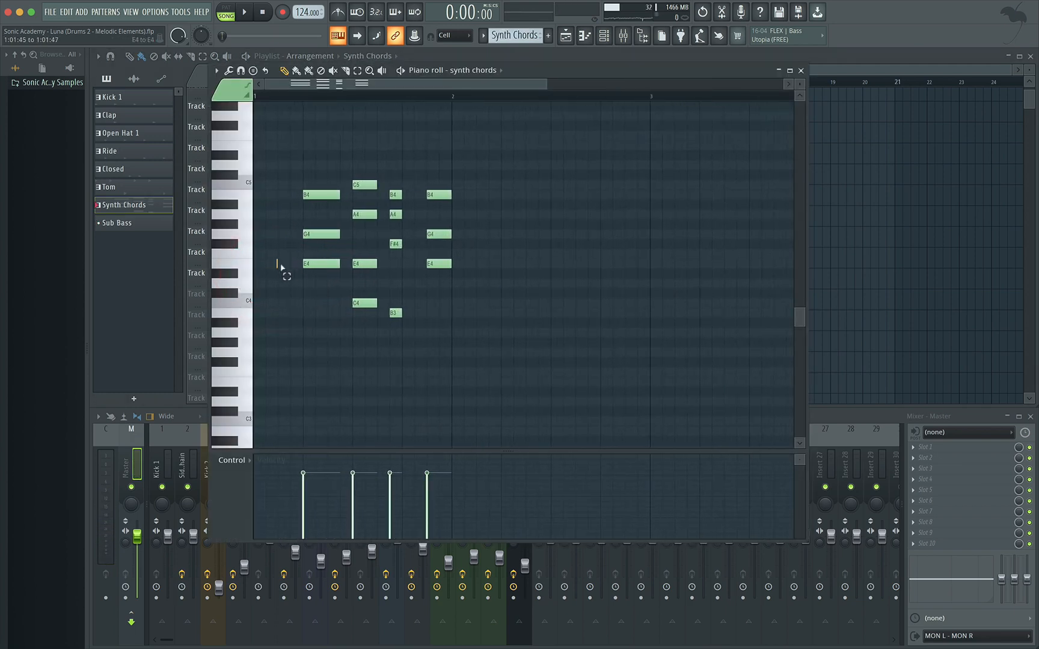
click(332, 288)
drag(355, 303, 403, 337)
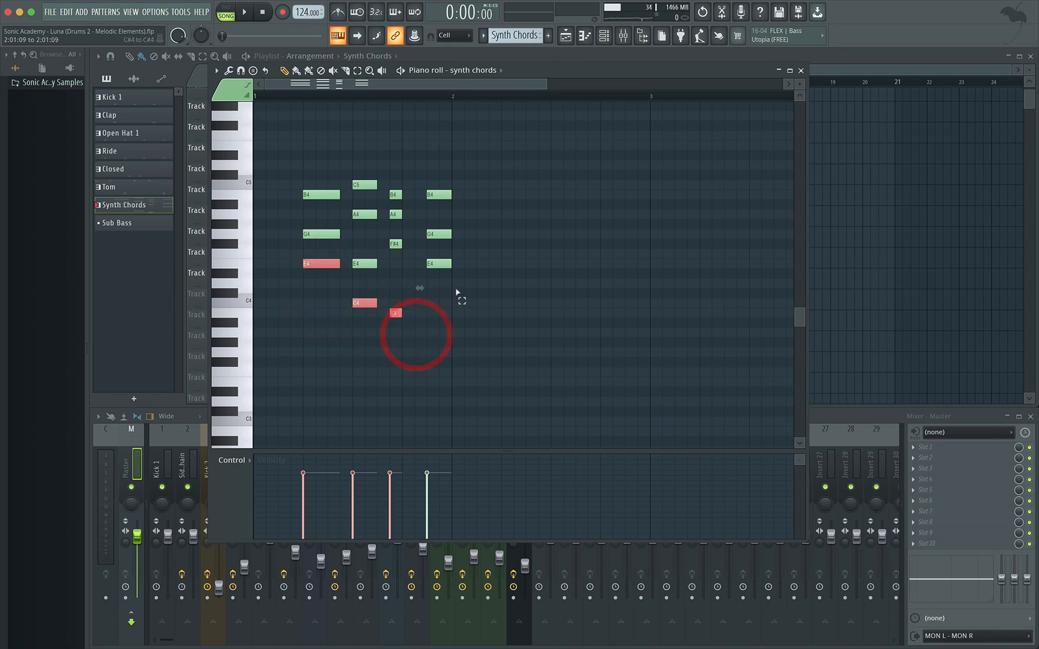
drag(456, 296, 418, 257)
scroll(310, 255, up, 1)
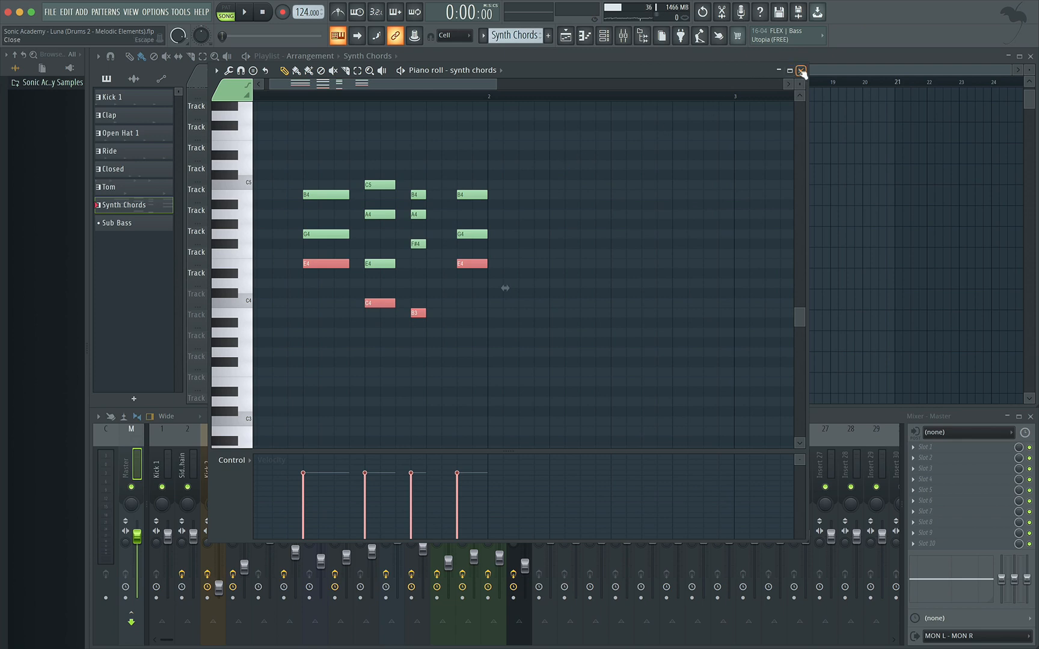
click(802, 70)
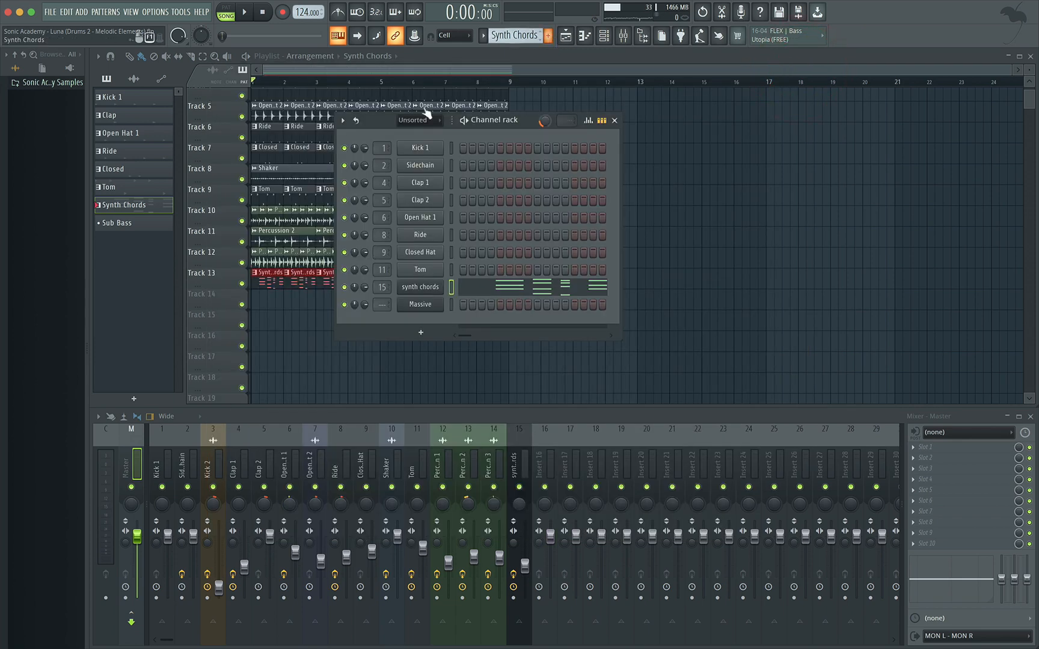
Step: Paste the copied root notes into Massive's piano roll in the Sub Bass pattern and play them in pattern mode
click(123, 225)
click(604, 36)
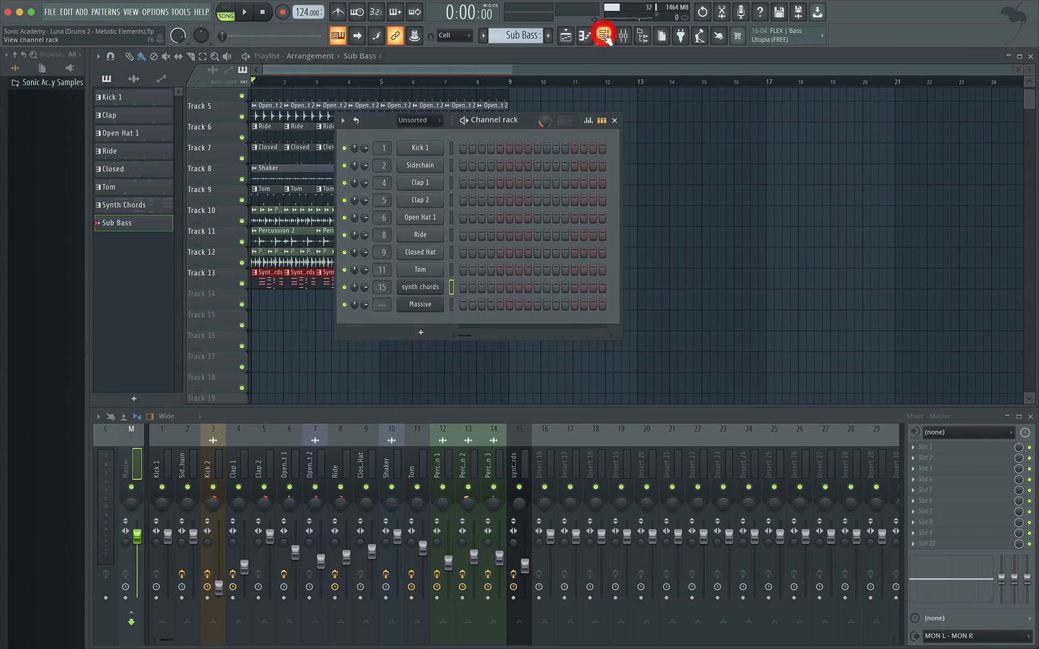
right_click(419, 305)
click(496, 305)
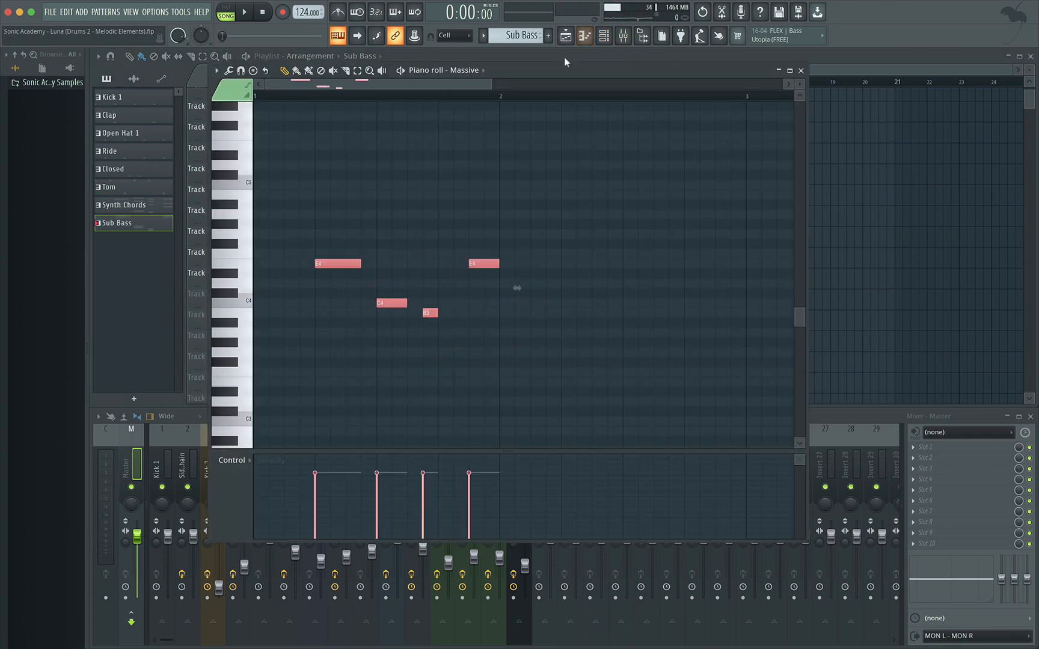
drag(564, 75, 603, 103)
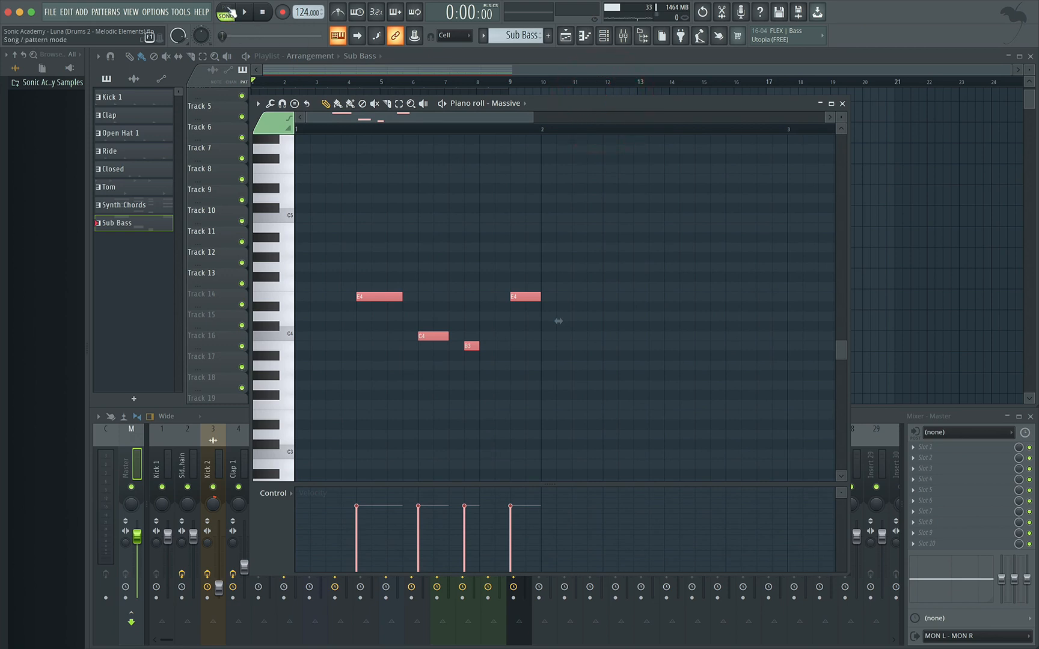
key(space)
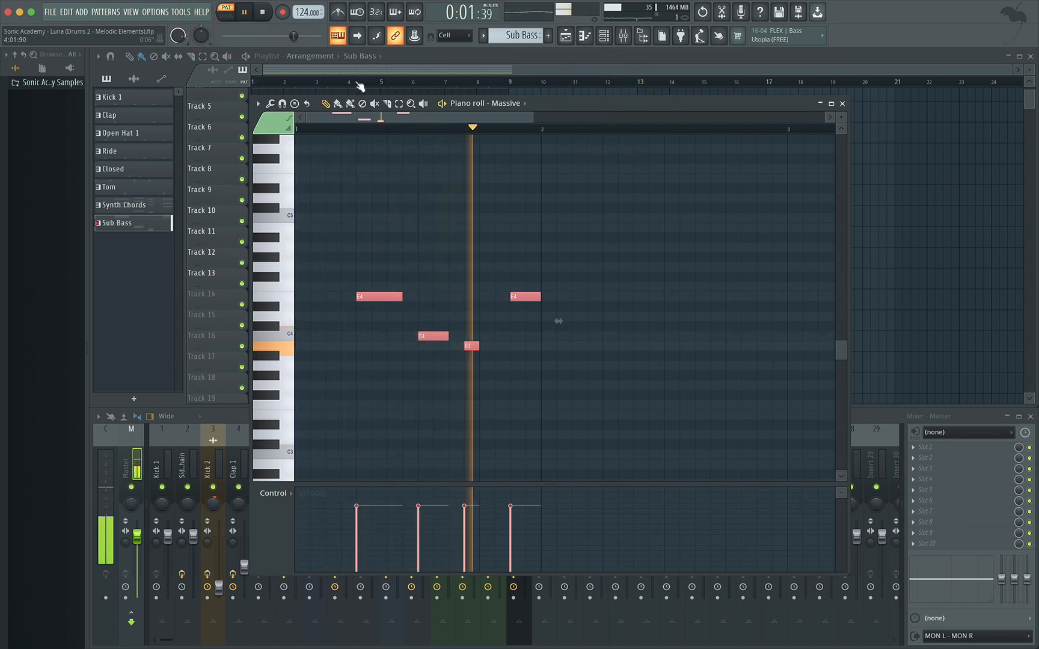
Step: Add an E3 note at the start of the bar in the Sub Bass piano roll and audition the pattern
key(space)
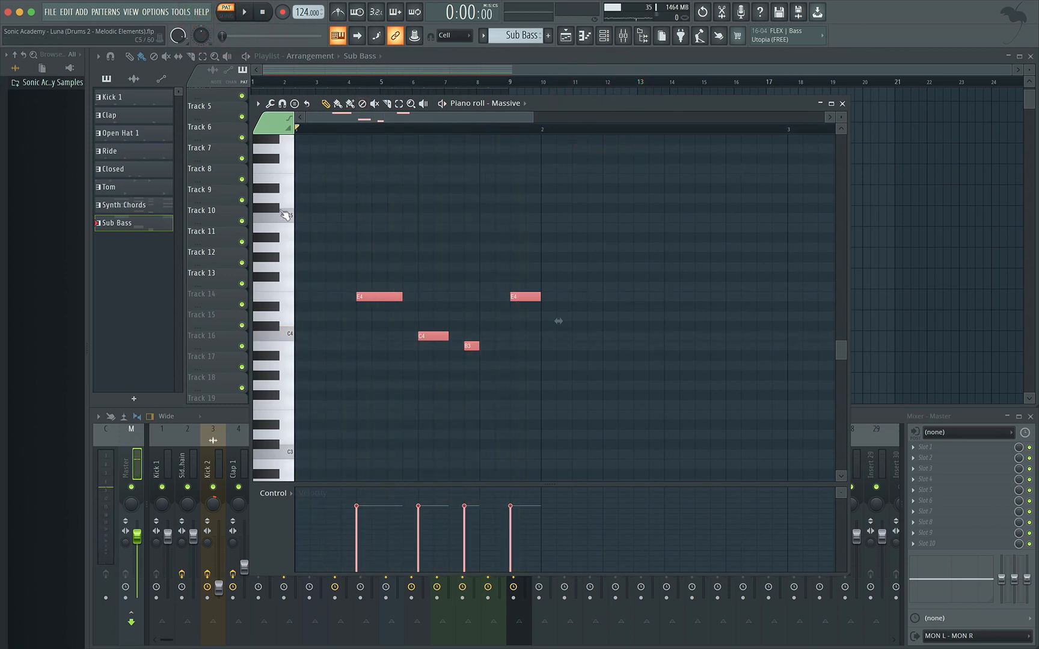
key(space)
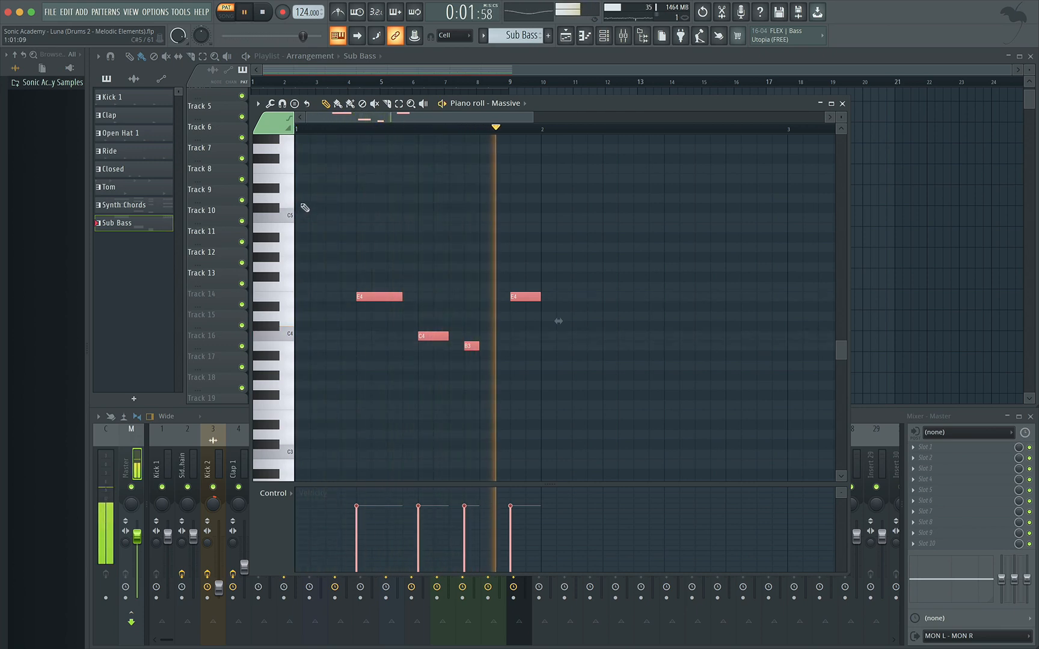
key(space)
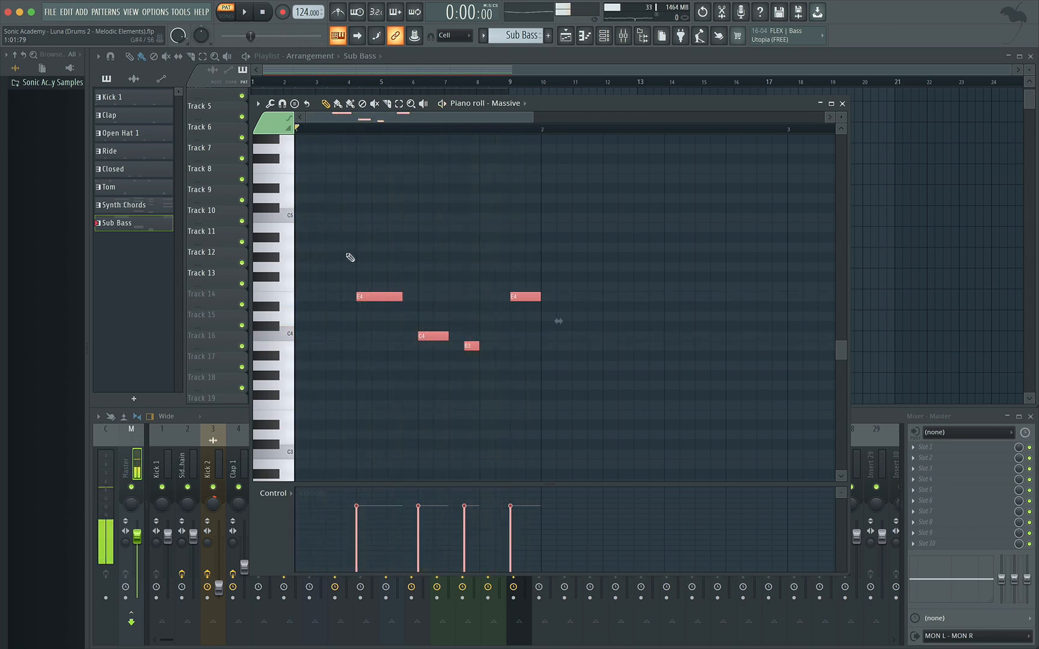
key(ctrl+d)
drag(325, 336, 324, 346)
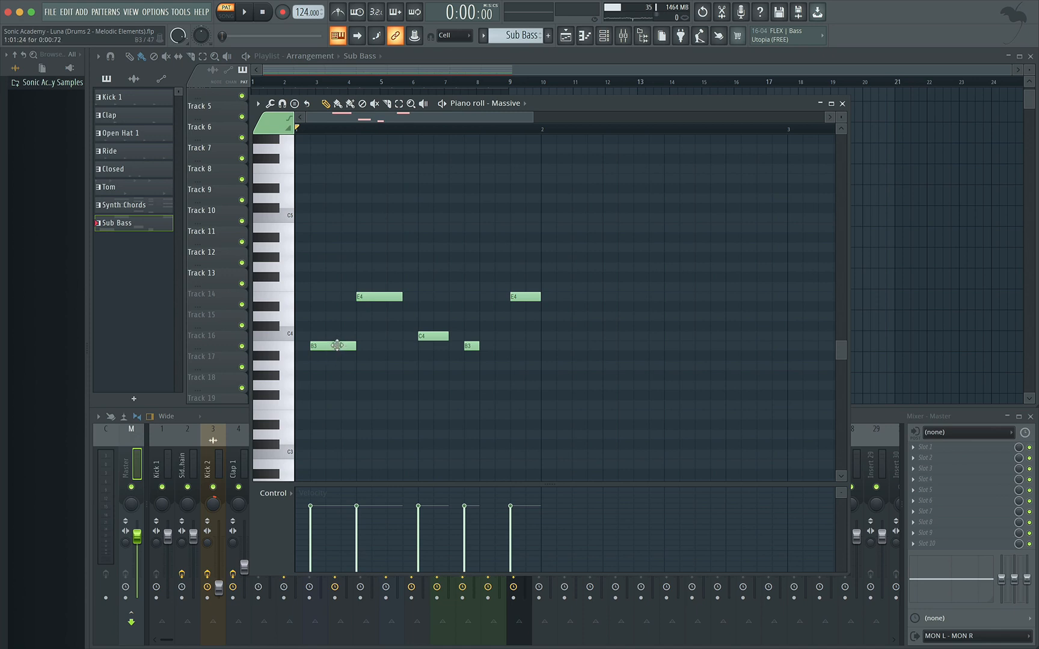
drag(337, 346, 289, 419)
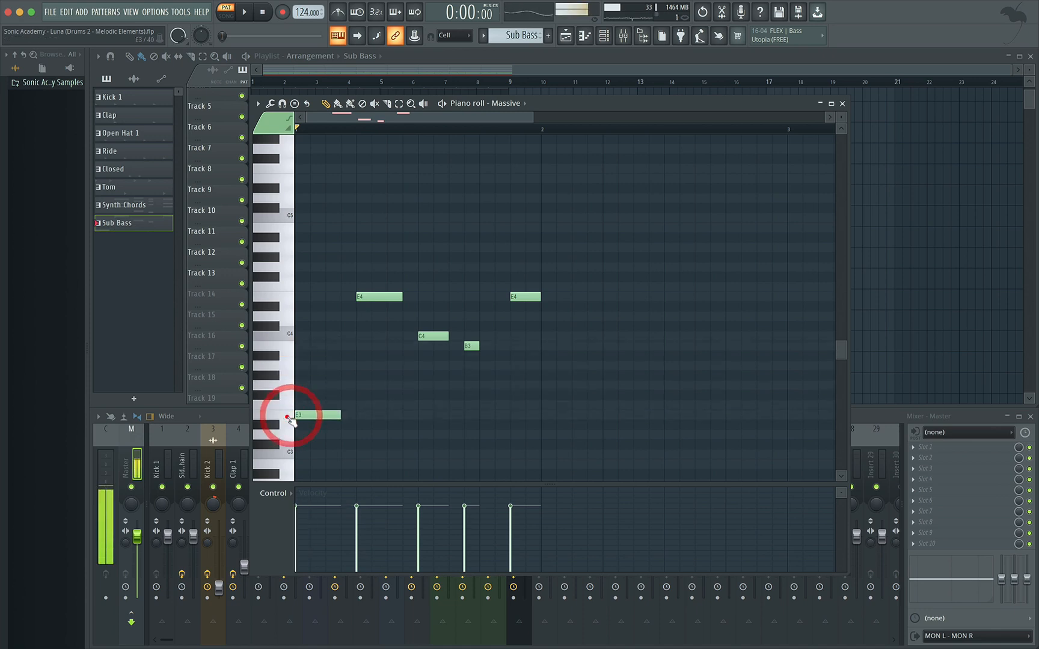
key(space)
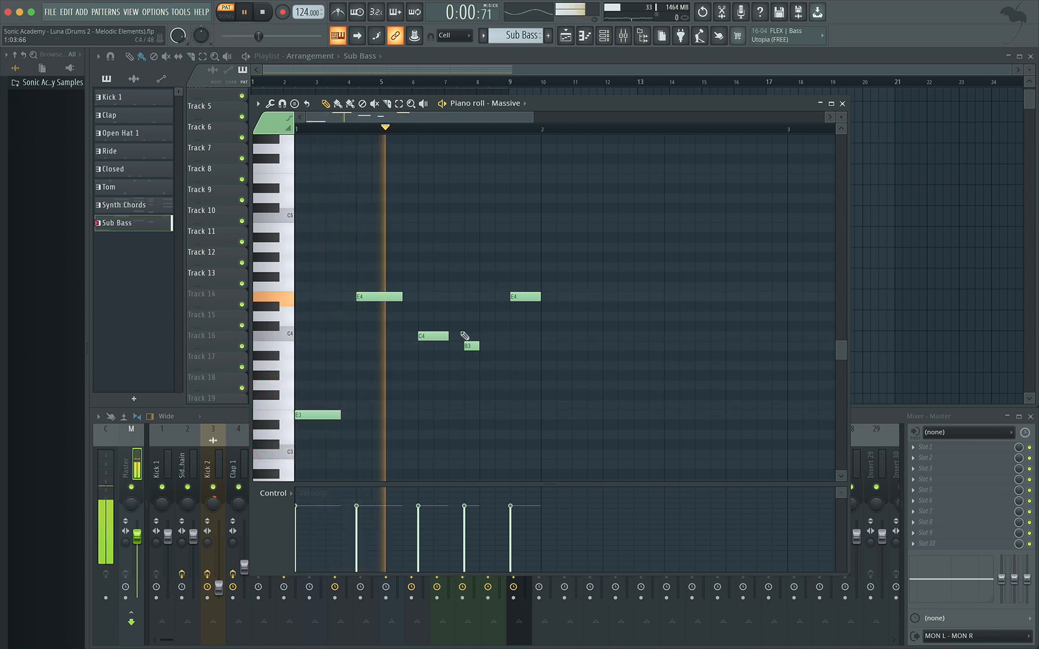
key(space)
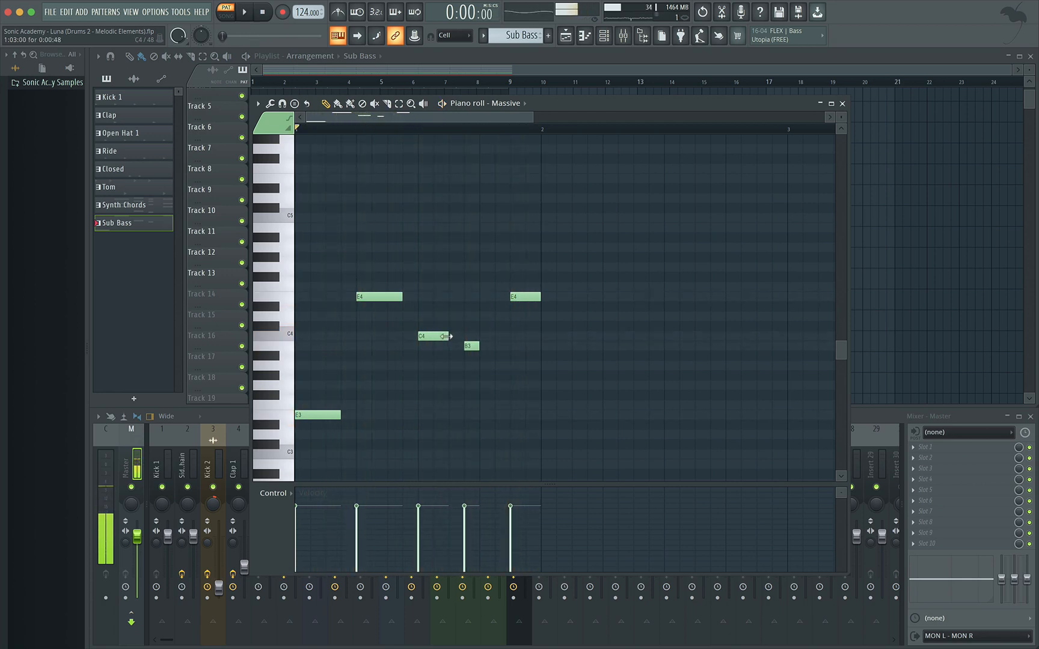
Step: Lengthen the C4 note up to the start of the B3 note, audition the pattern and close the piano roll
drag(448, 336, 461, 335)
key(space)
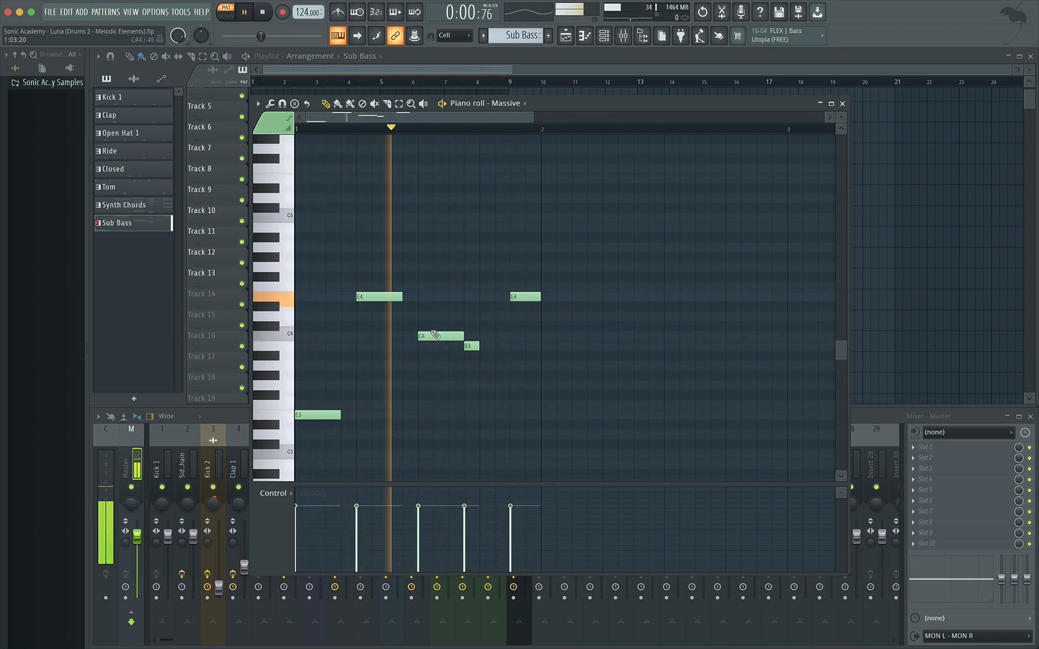
key(space)
click(843, 103)
Step: Rename the Massive channel to Sub Bass, route it to mixer track 16 and audition it
right_click(421, 307)
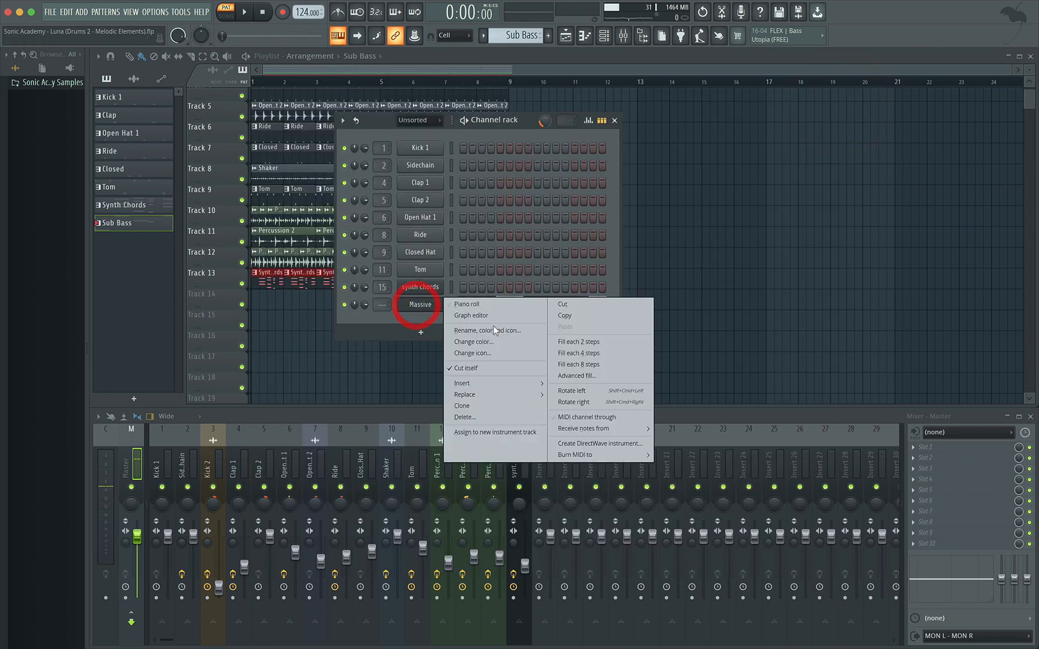
click(493, 327)
text(Sub Bass)
key(Return)
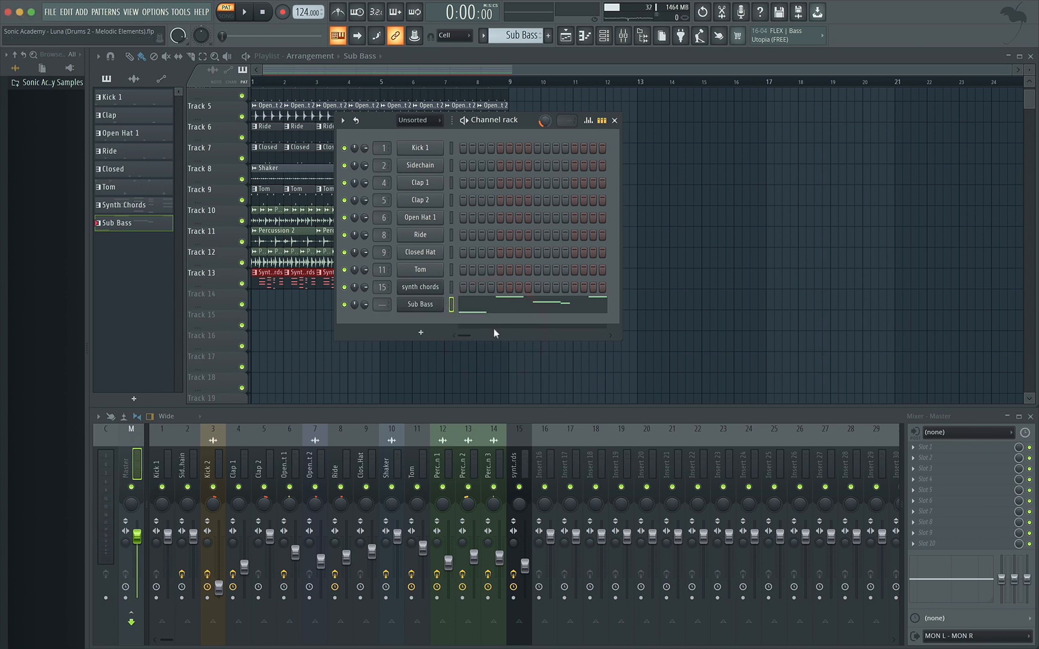
key(ctrl+l)
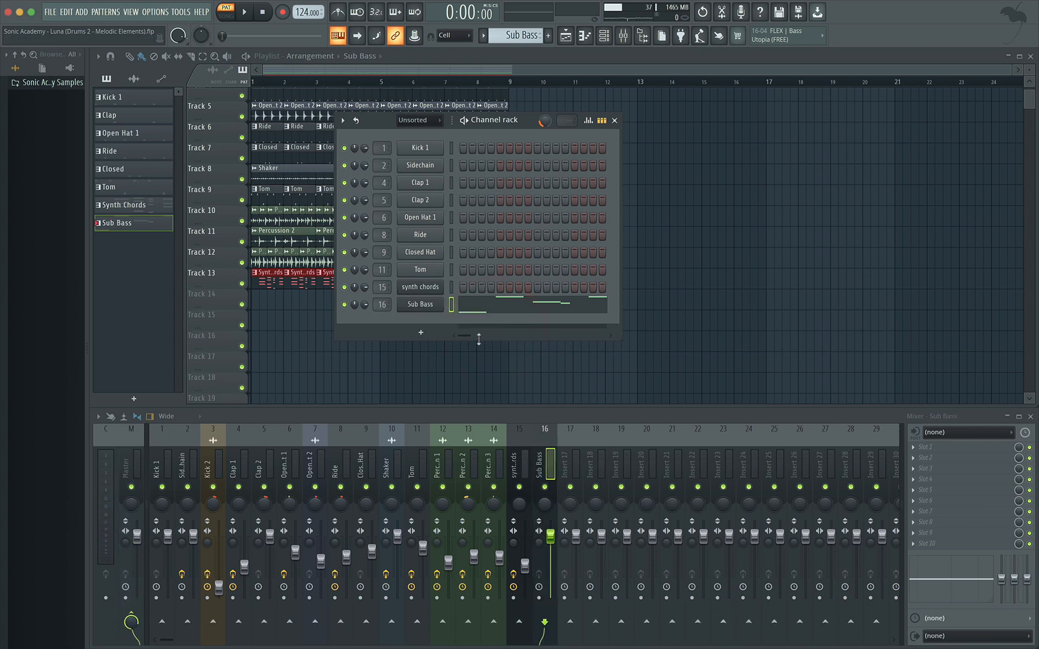
key(space)
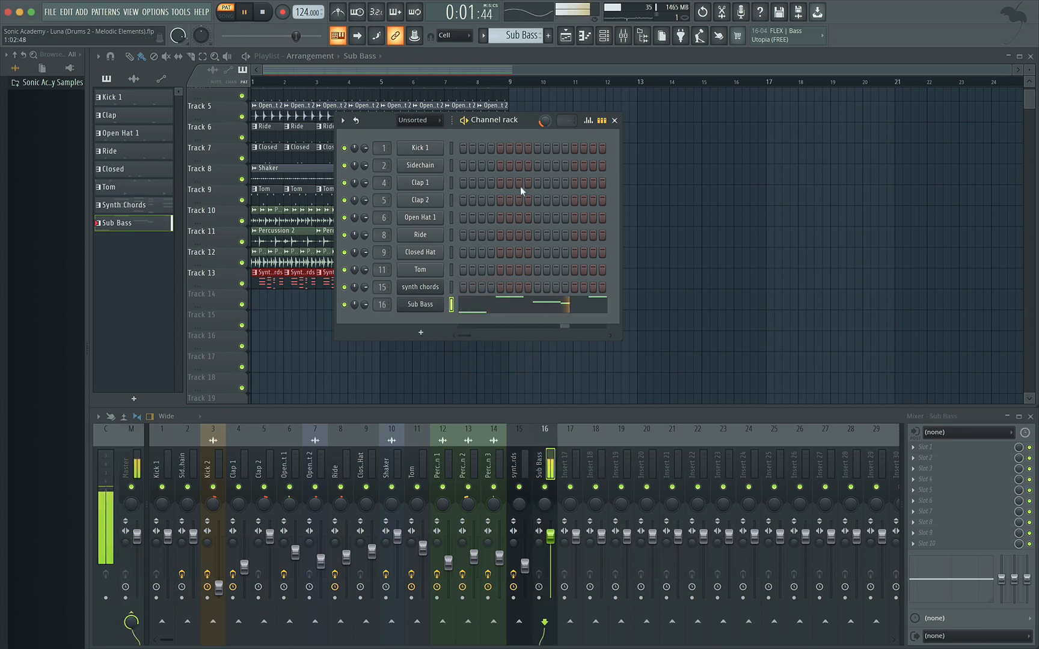
key(space)
Step: Paint the Sub Bass pattern across bars 1 to 8 on Track 14 of the playlist and play the song
click(558, 62)
drag(265, 301, 483, 294)
key(space)
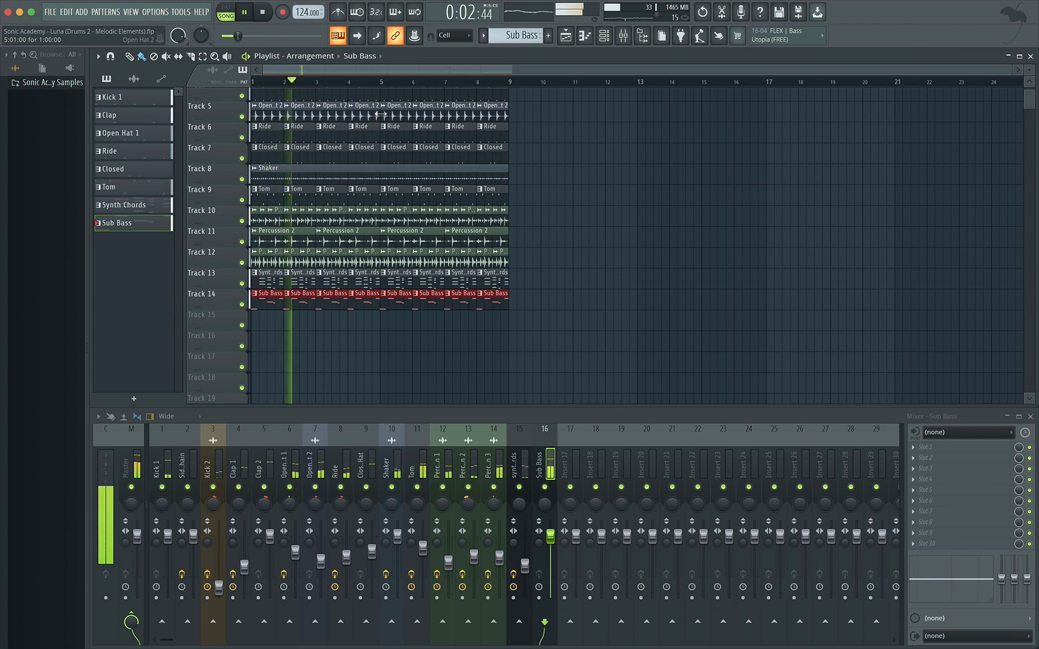
key(space)
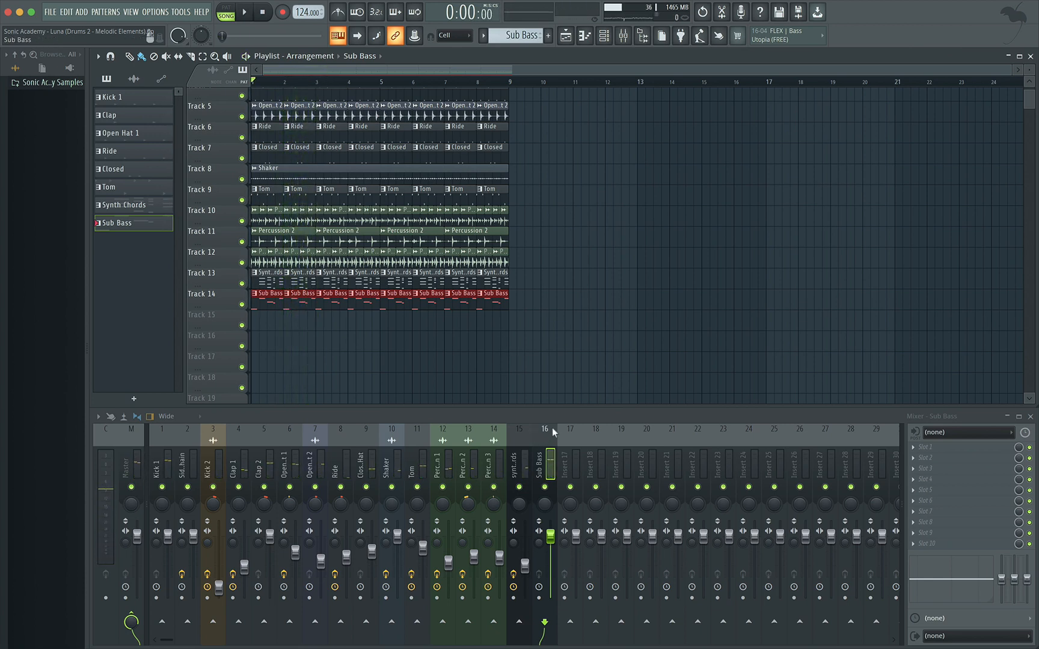
Step: Solo the Sub Bass mixer track and play the song briefly
click(550, 433)
key(space)
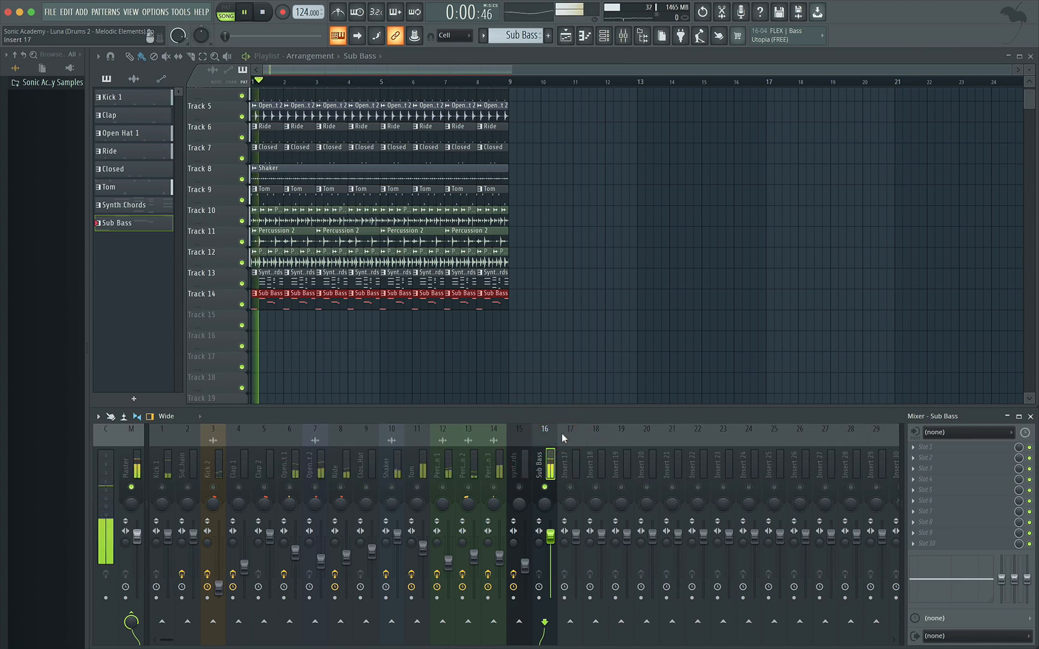
key(space)
Step: Load Fruity Compressor in slot 10 of the Sub Bass mixer track and set its ratio to 1.5:1
click(916, 544)
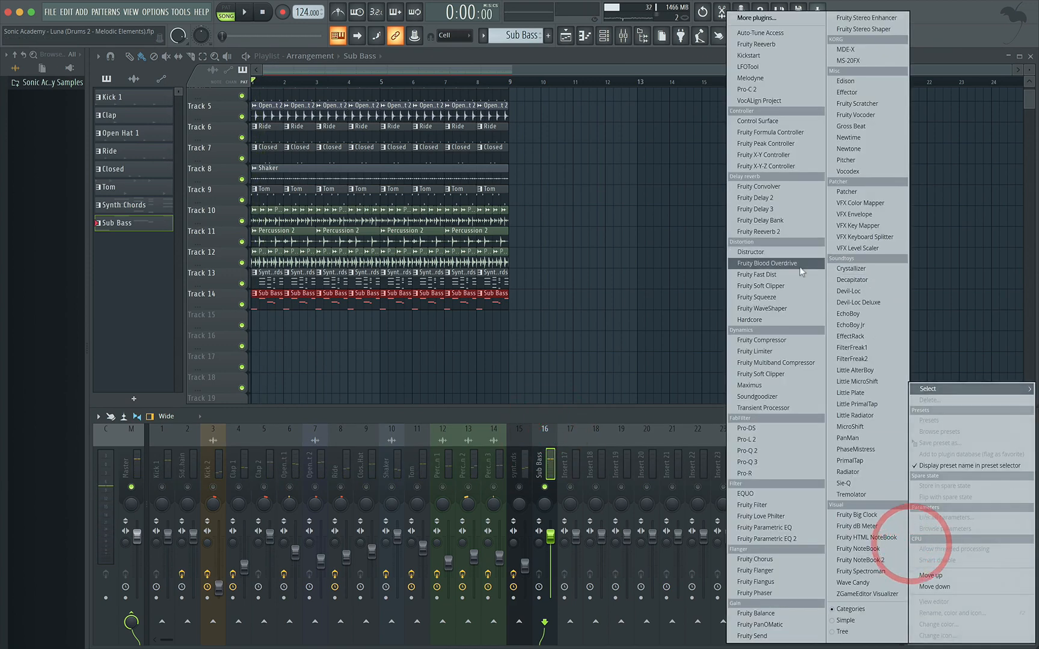
click(785, 340)
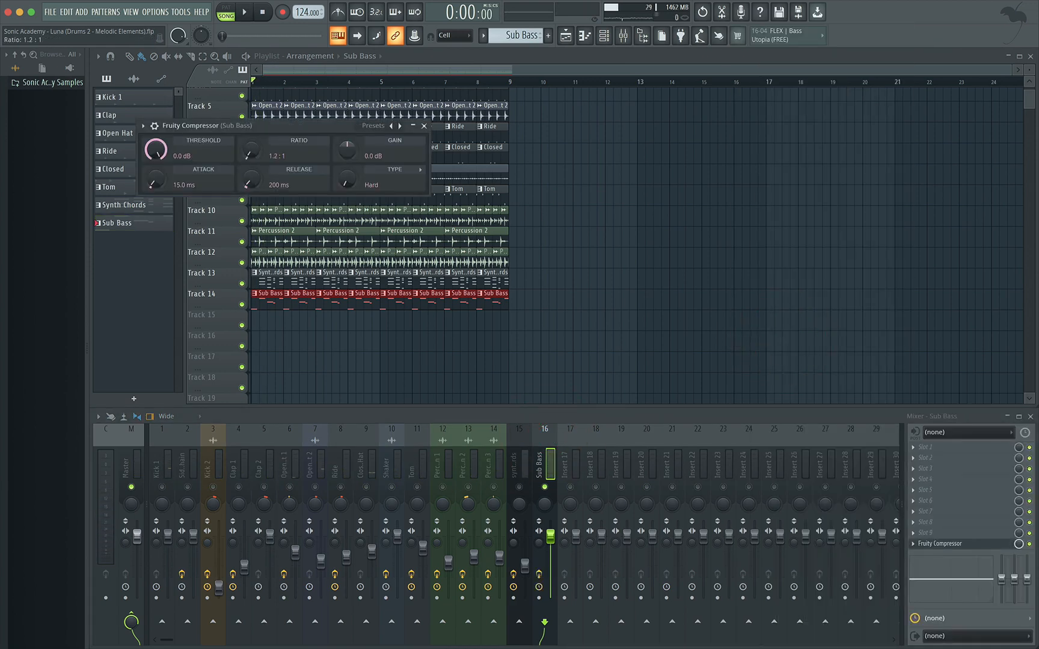
Step: Link the compressor's threshold to Peak ctrl - Peak with a different mapping formula, audition it and close the plugin
right_click(156, 151)
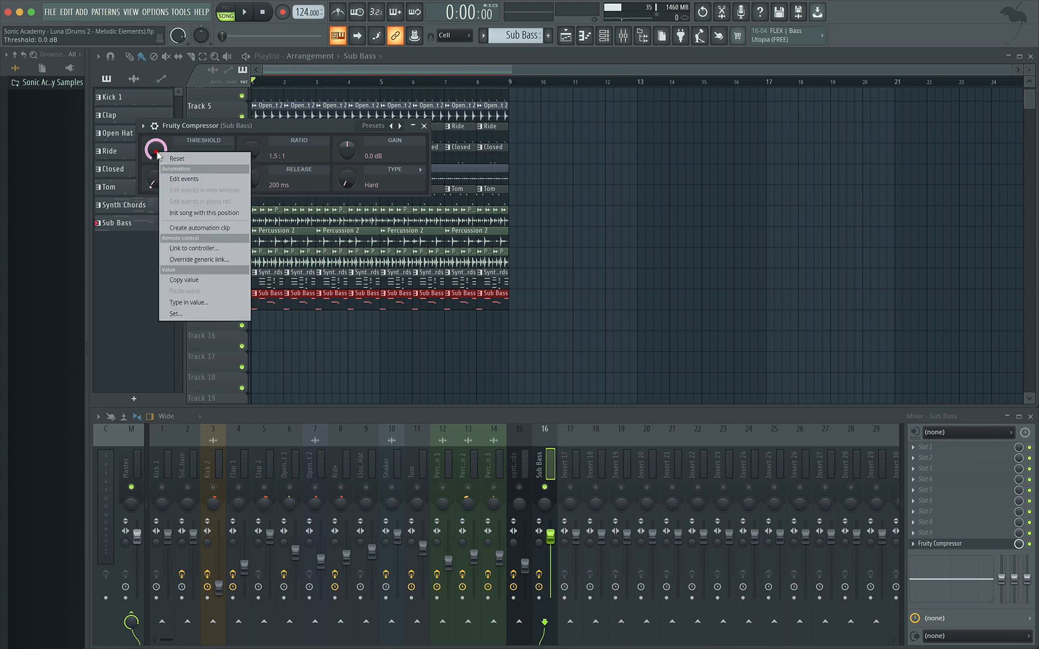
click(199, 246)
click(496, 304)
click(485, 352)
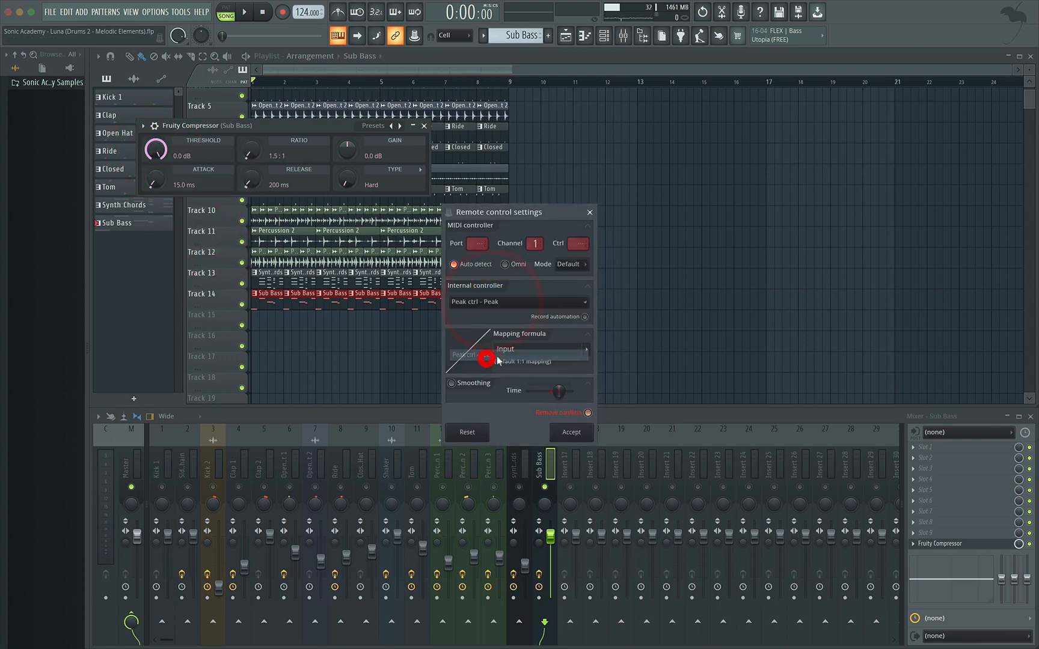
click(586, 350)
click(605, 384)
click(571, 432)
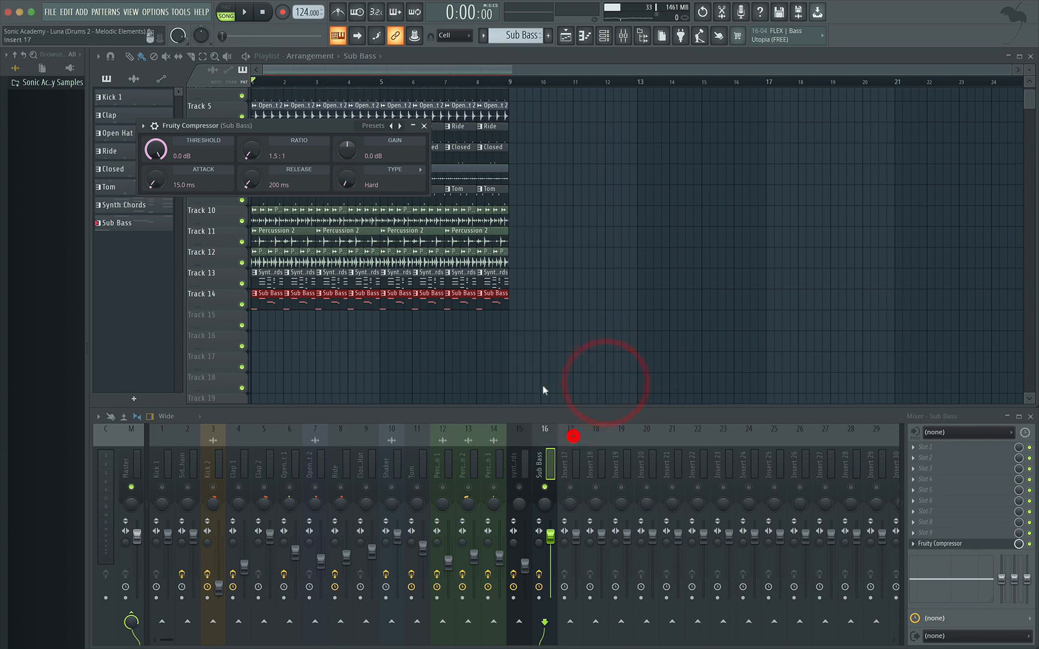
key(space)
click(424, 126)
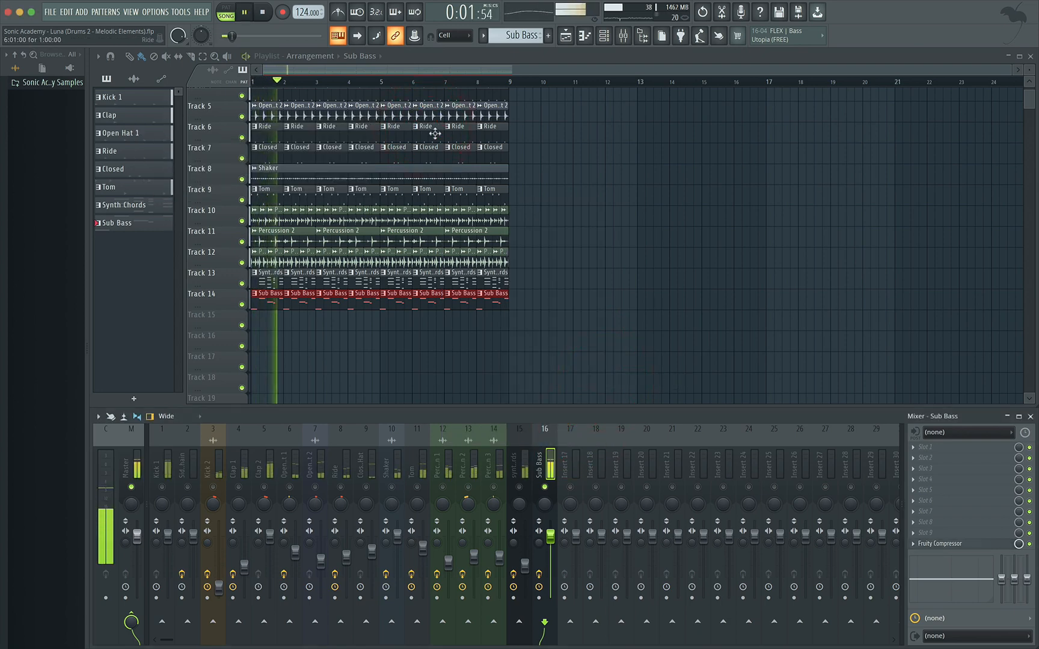
key(space)
Step: Load Pro-Q 3 in slot 1 of the Sub Bass mixer track and choose its Low Cut preset
click(936, 448)
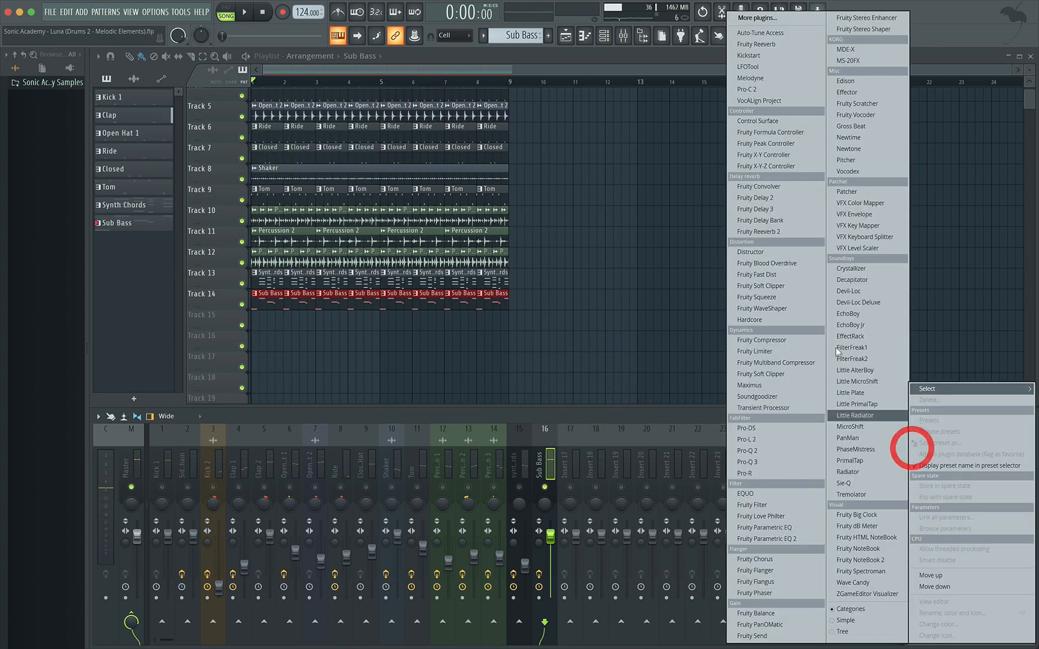
click(768, 468)
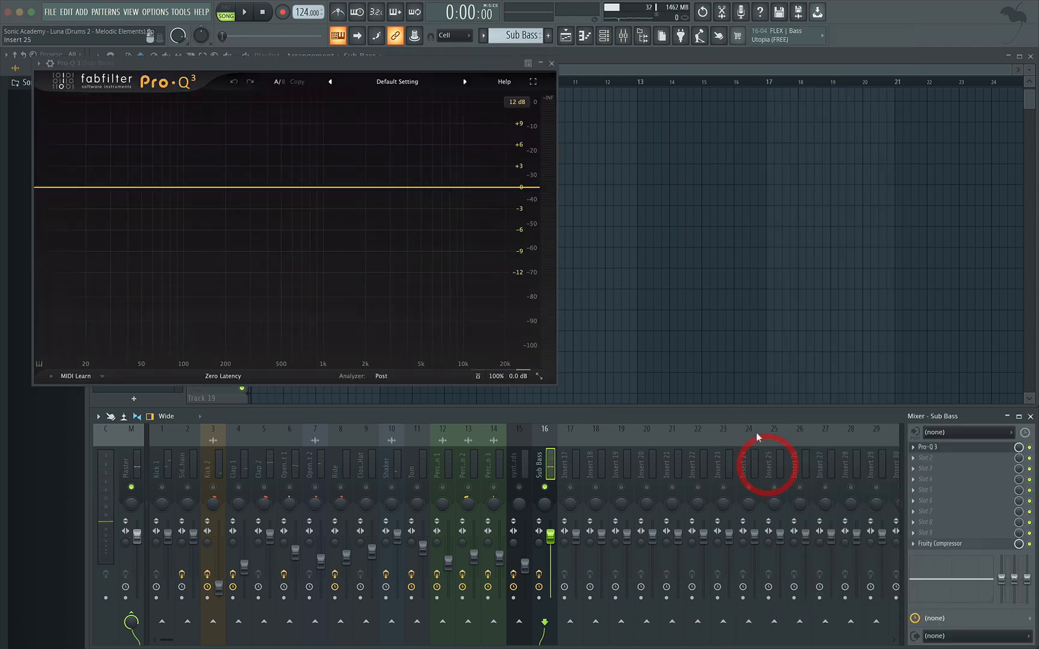
drag(352, 68, 552, 70)
click(595, 84)
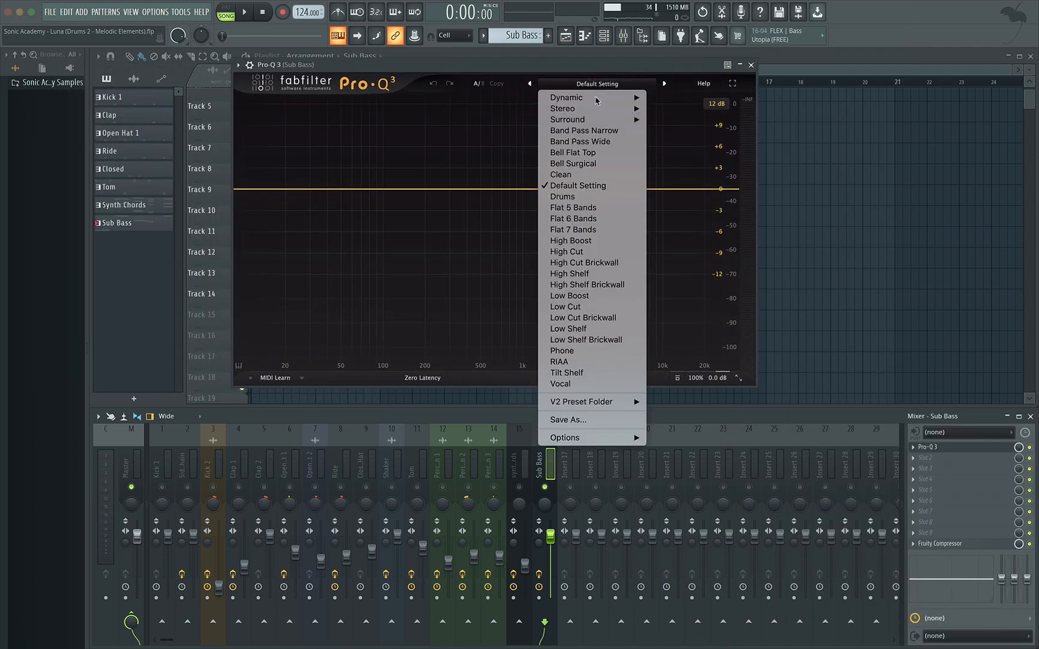
click(598, 308)
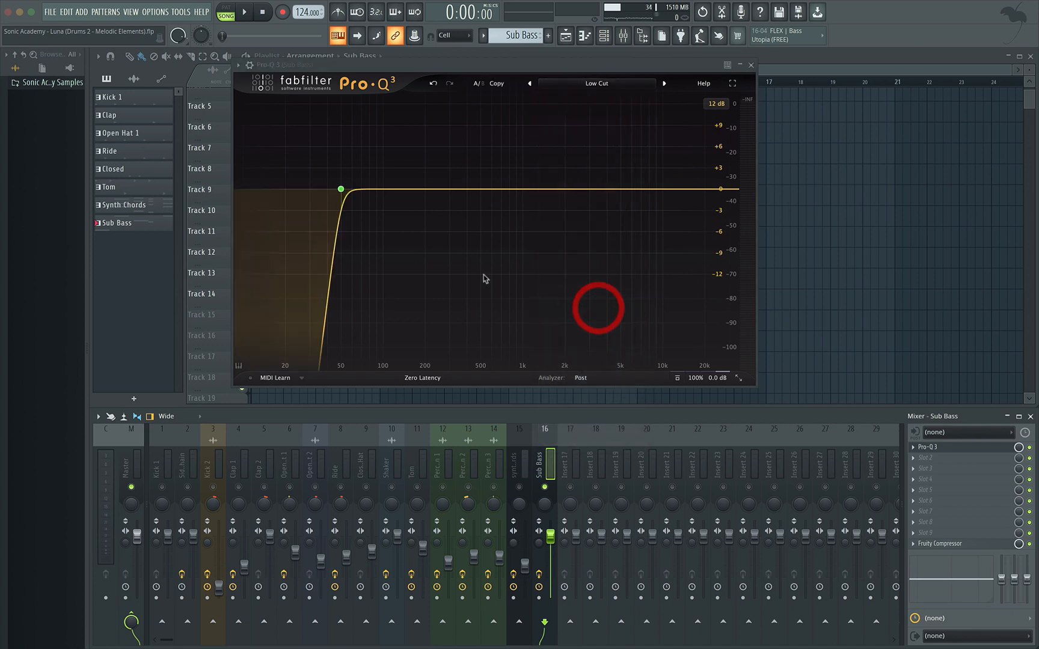
Step: Set the low cut band's slope to 96 dB/oct and its frequency to about 25 Hz
right_click(340, 188)
mouse_move(391, 222)
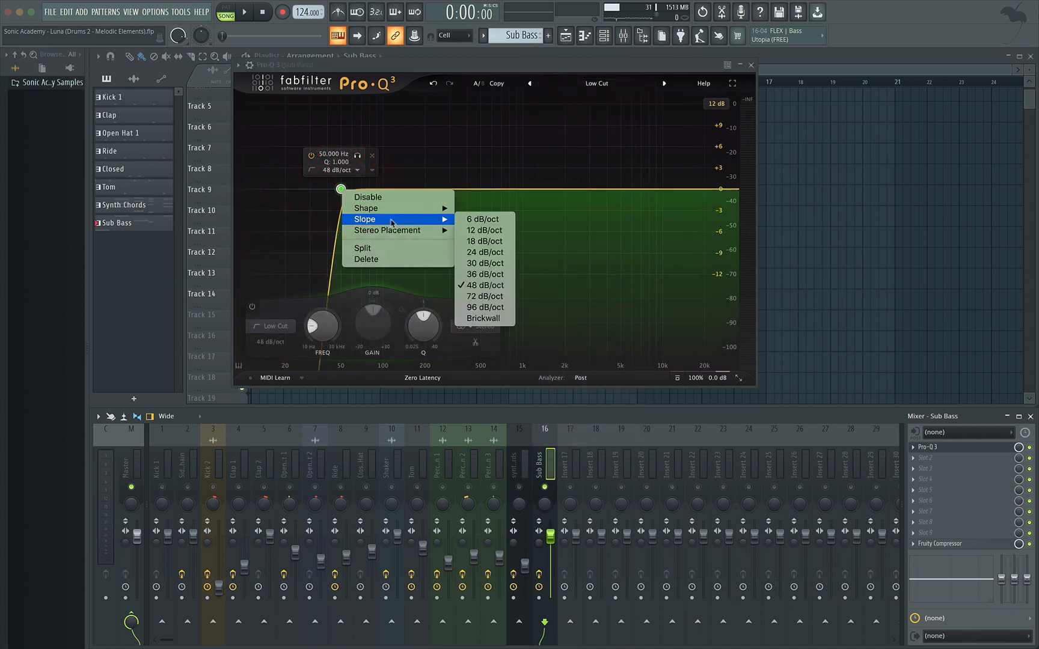
click(484, 307)
click(341, 190)
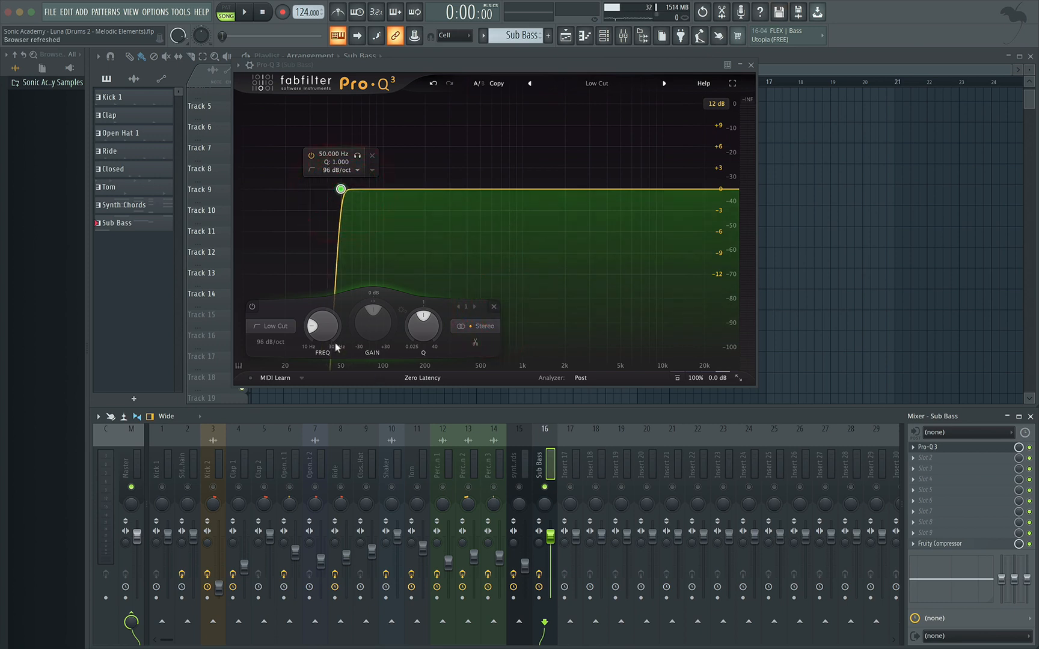
drag(330, 328, 329, 354)
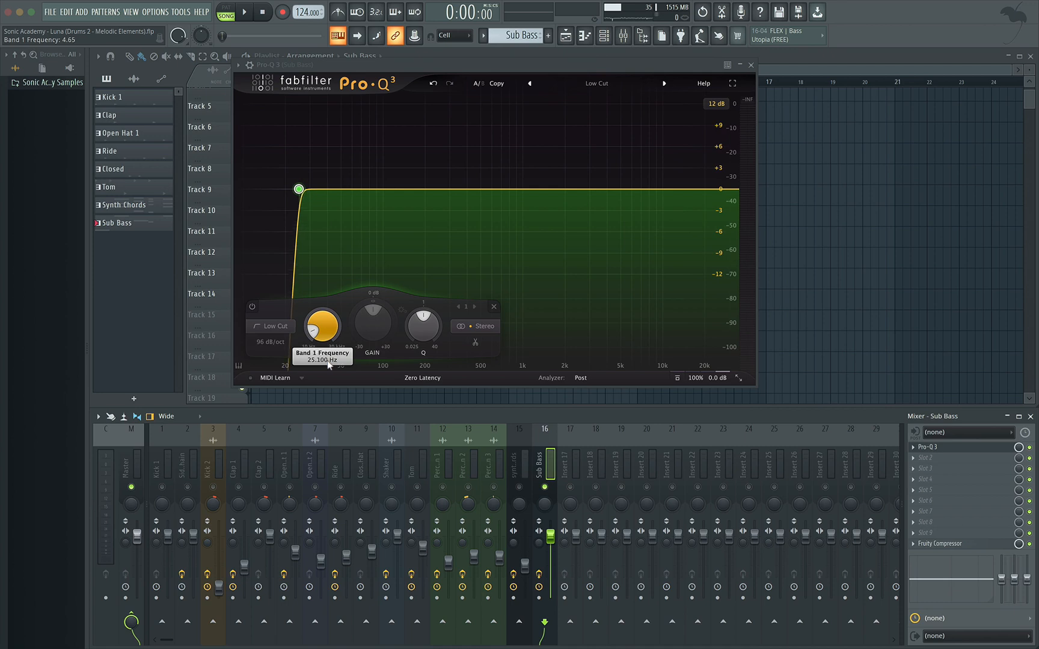
drag(327, 363, 329, 338)
drag(350, 238, 346, 234)
Step: Lower the low cut band's Q to about 0.30 during playback, and restart the song to check the sub bass
key(space)
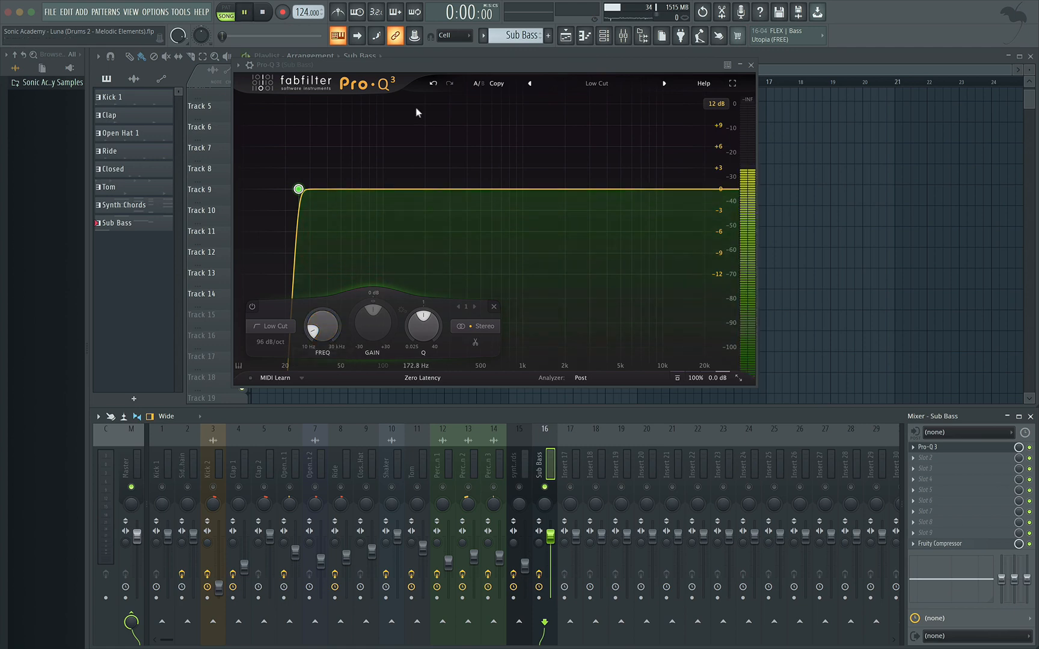
key(space)
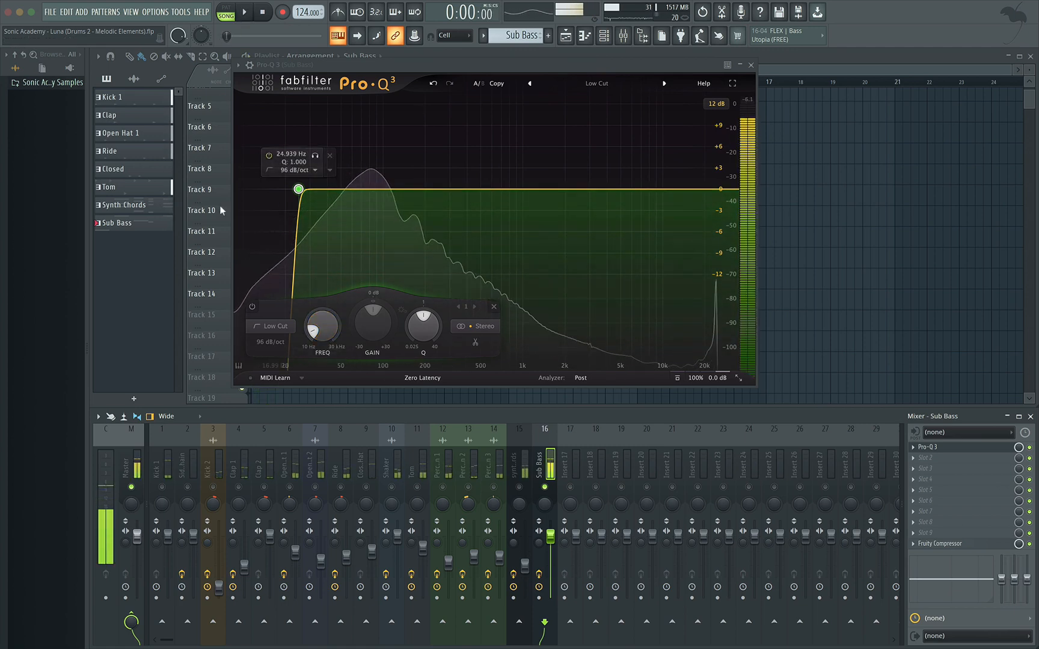
key(space)
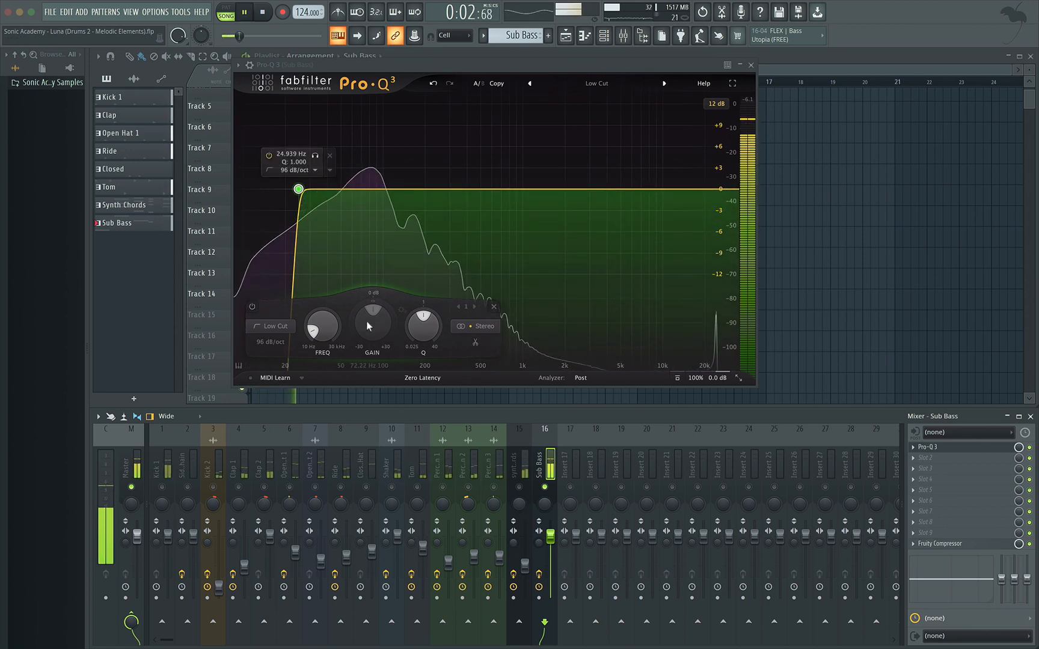
drag(425, 336, 428, 368)
scroll(431, 336, down, 5)
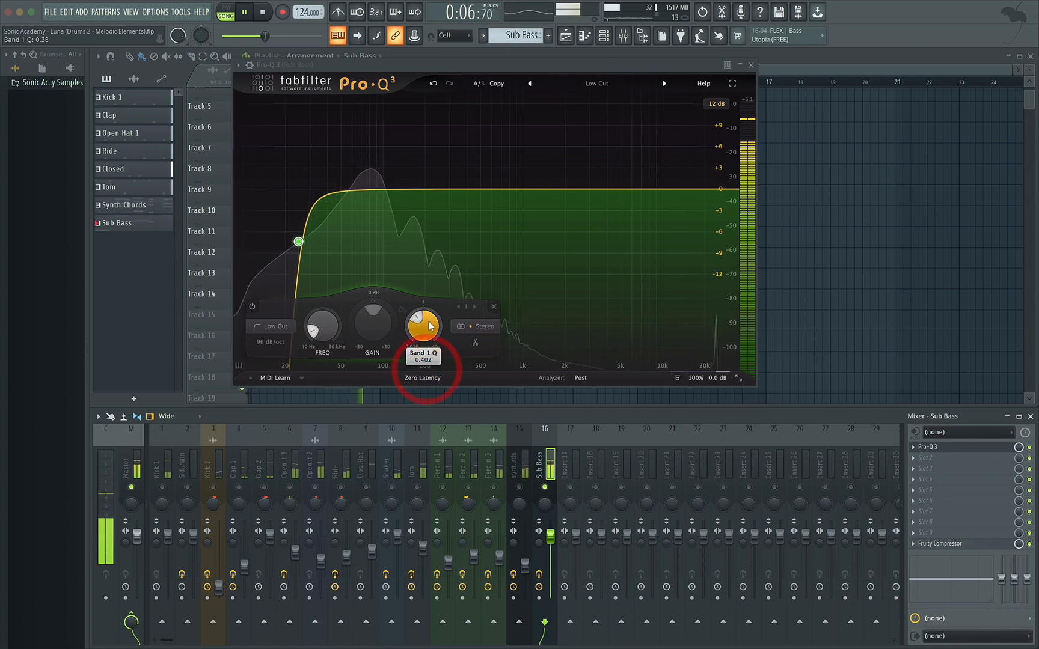
scroll(431, 335, down, 2)
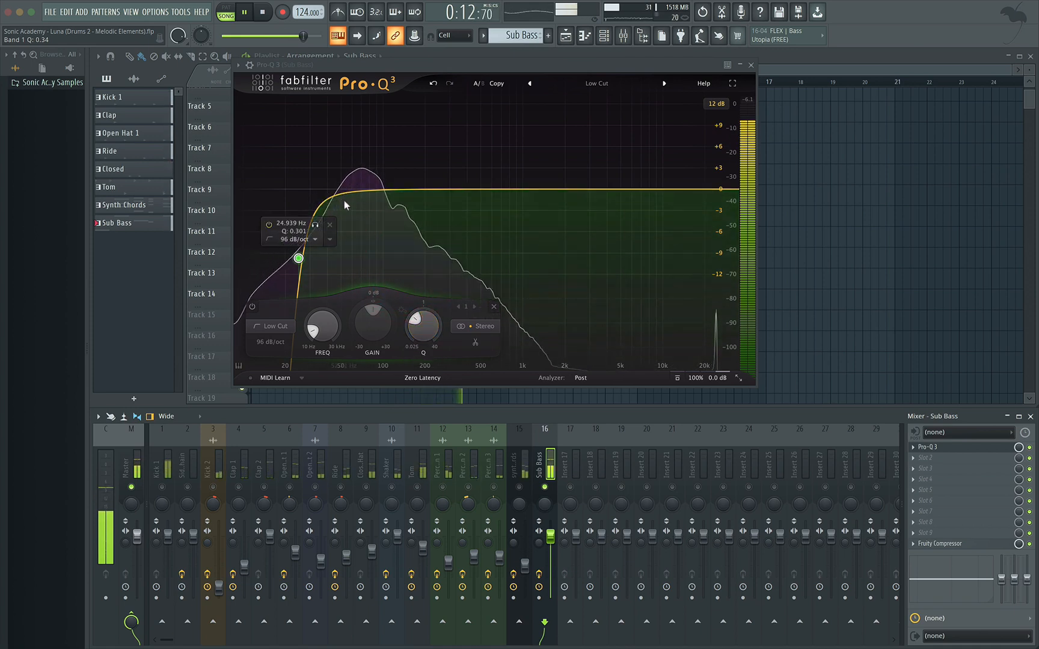
key(space)
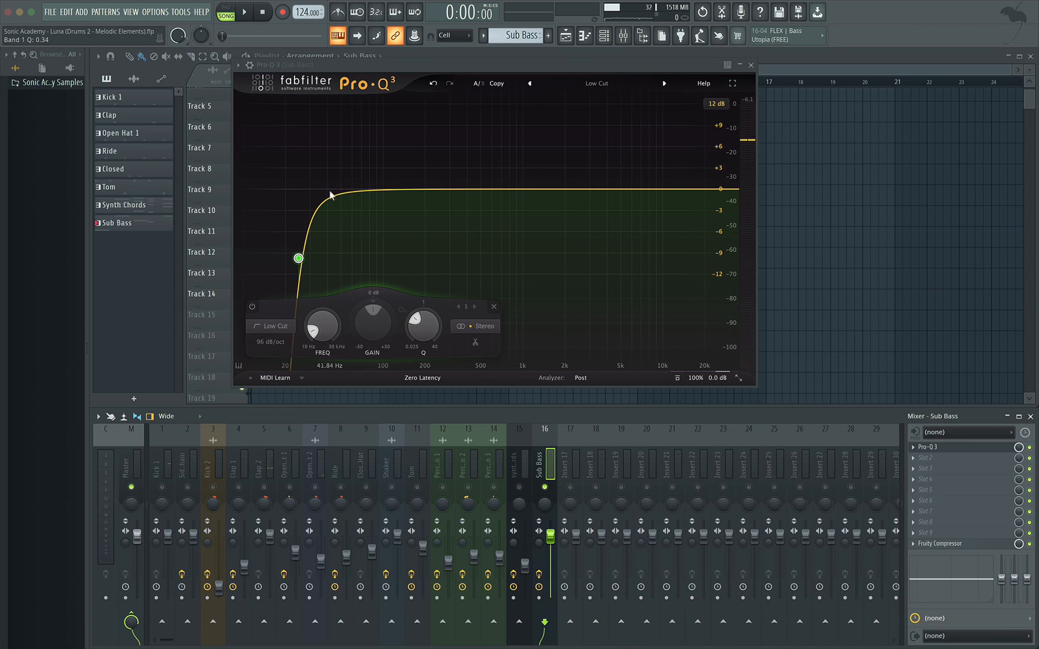
key(space)
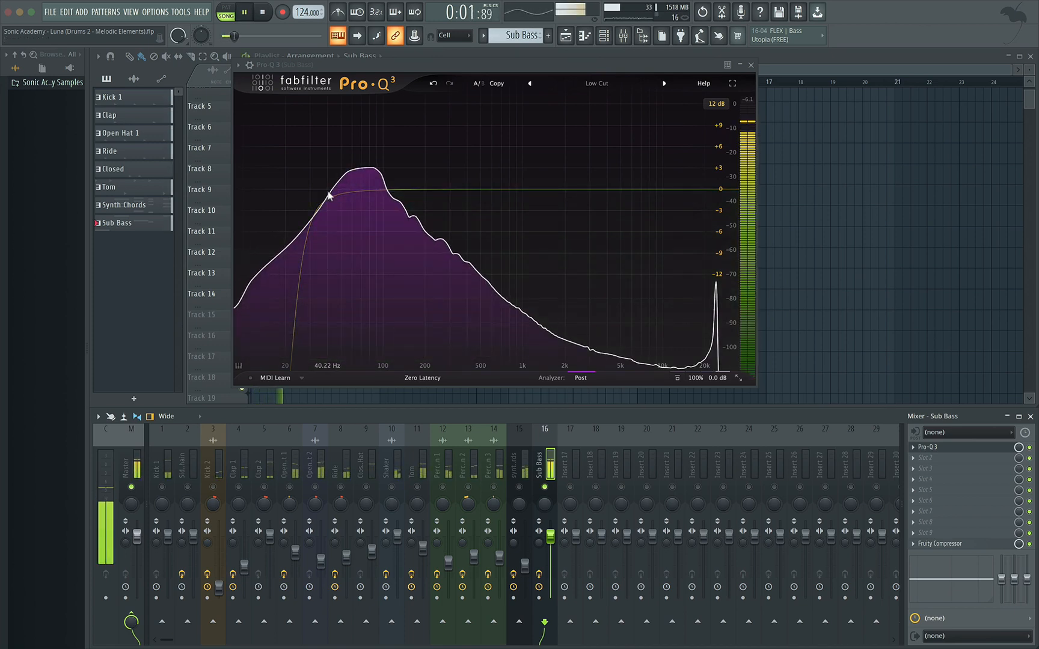
Step: Add a bell band to the sub bass EQ curve and set its frequency to about 40 Hz
click(332, 192)
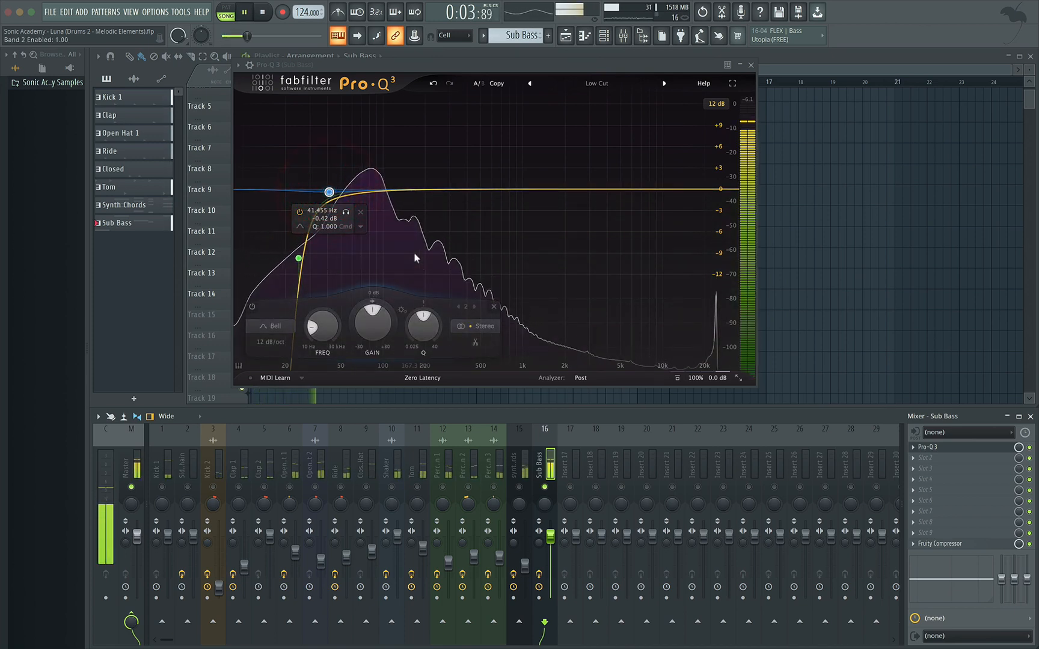
key(space)
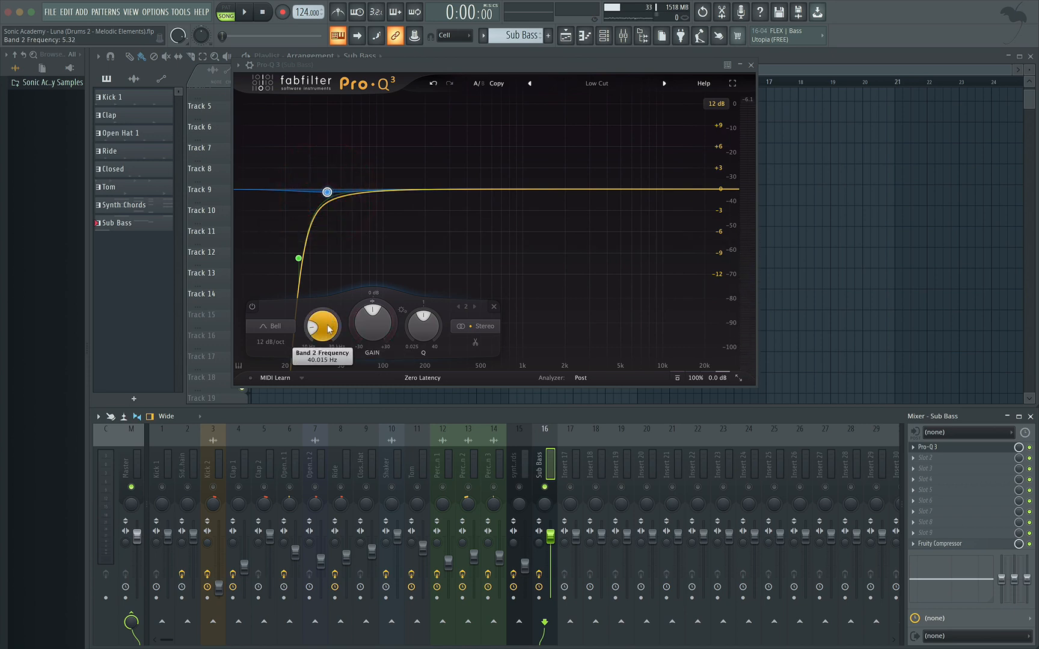
click(319, 225)
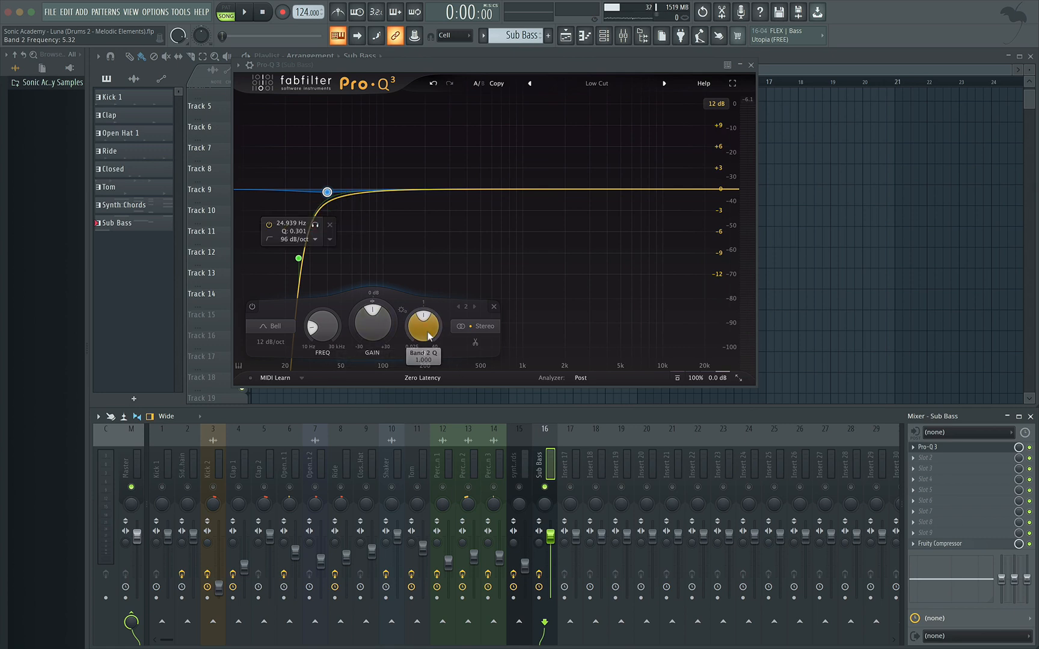
key(space)
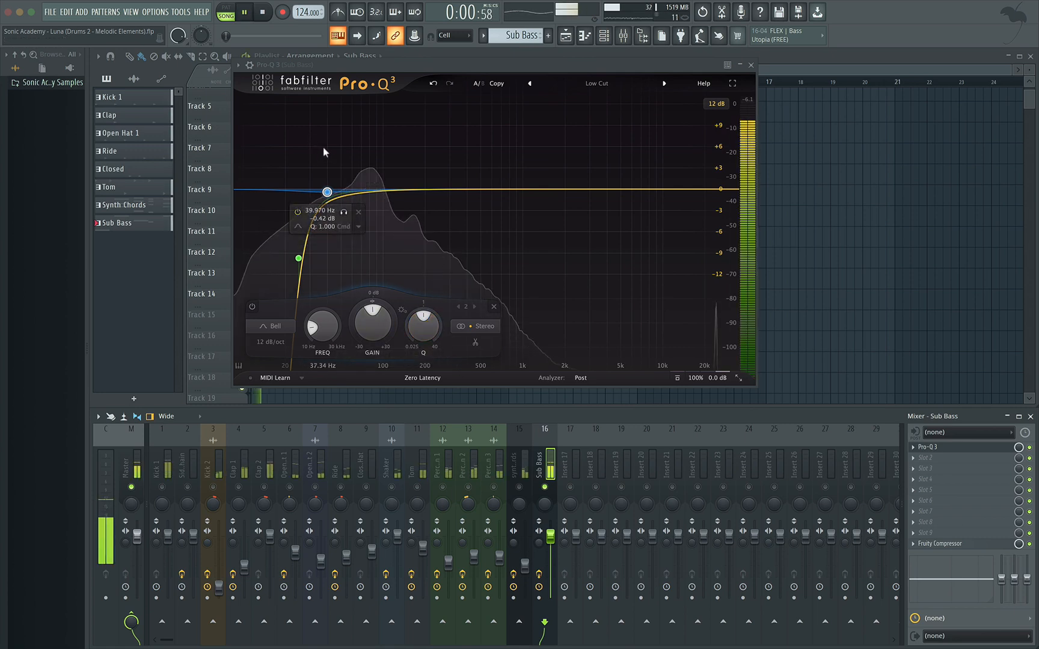
Step: Raise the bell band's Q to about 3.69 and its gain to about +2.1 dB, audition it and close the EQ
drag(423, 328, 426, 286)
key(space)
key(space)
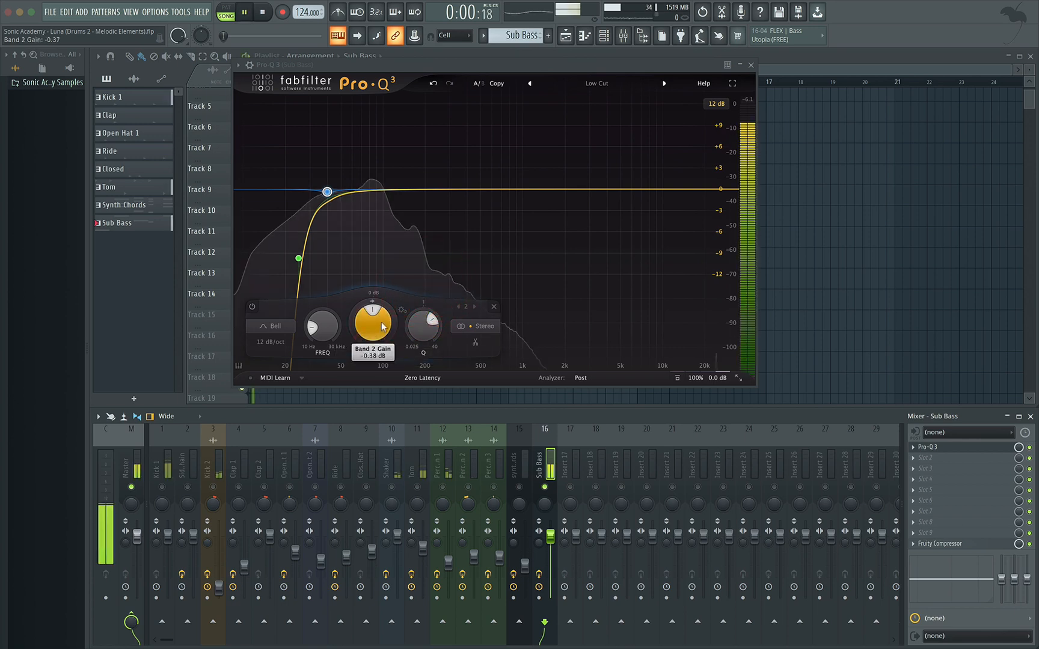
drag(381, 330, 392, 251)
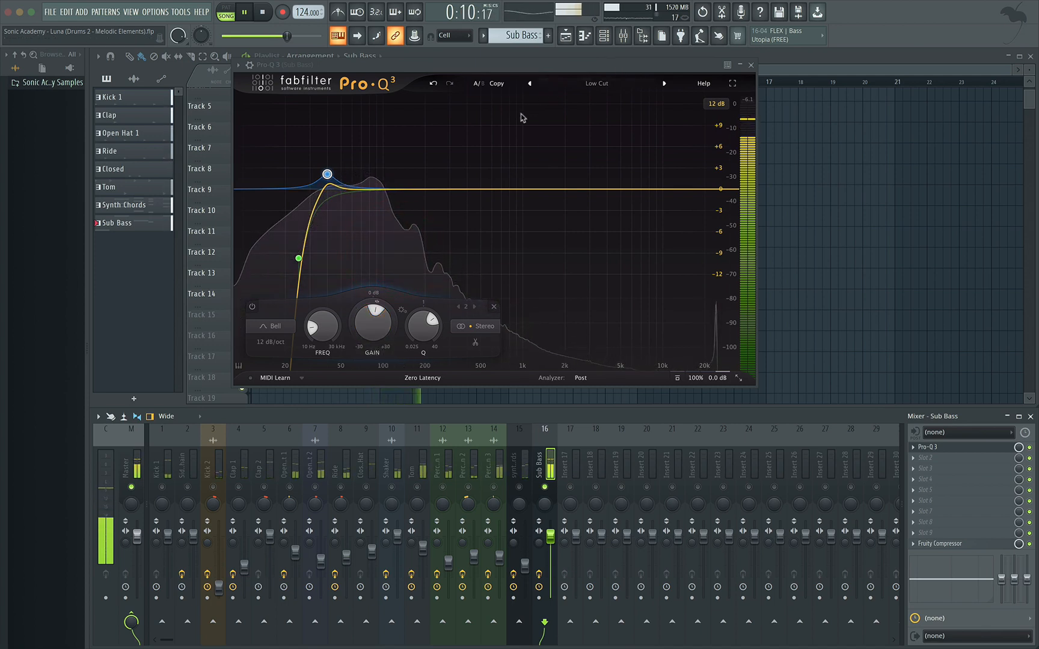
mouse_move(337, 195)
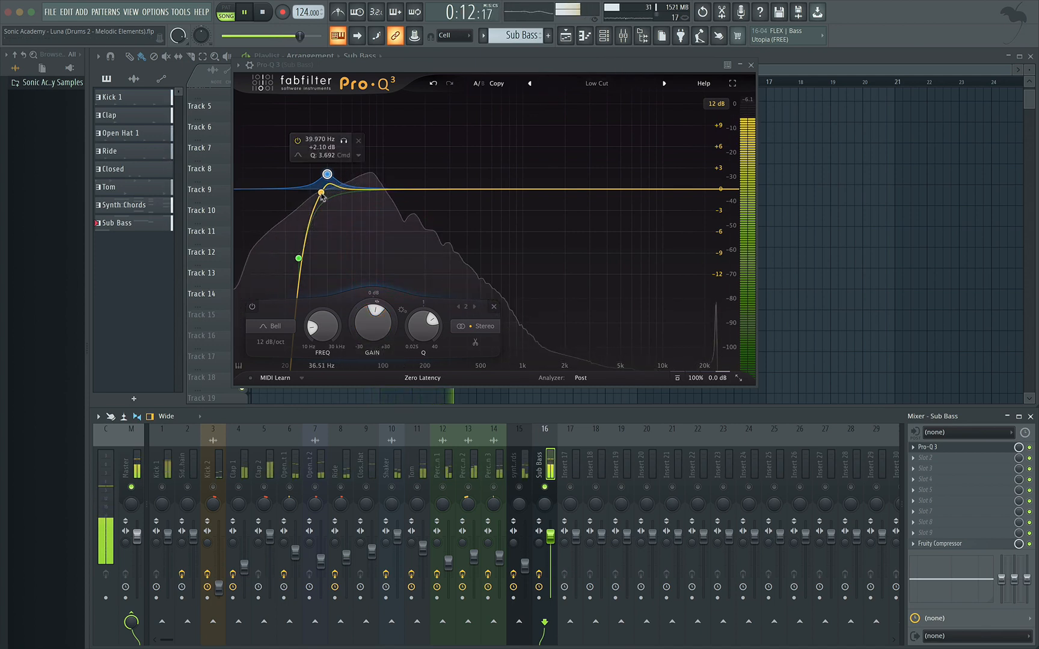
key(space)
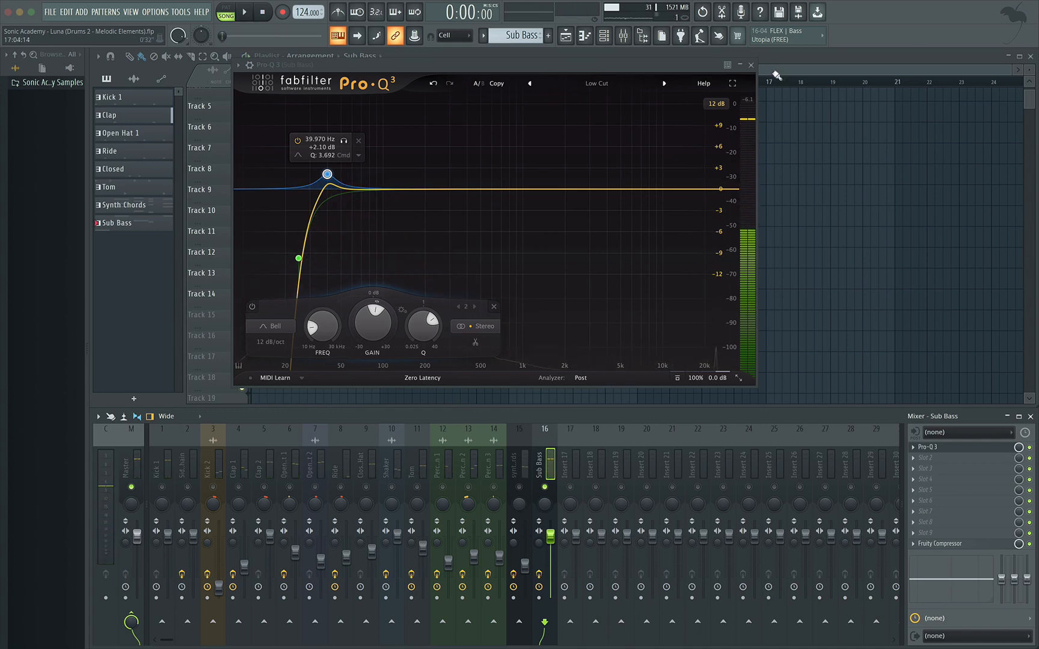
click(750, 65)
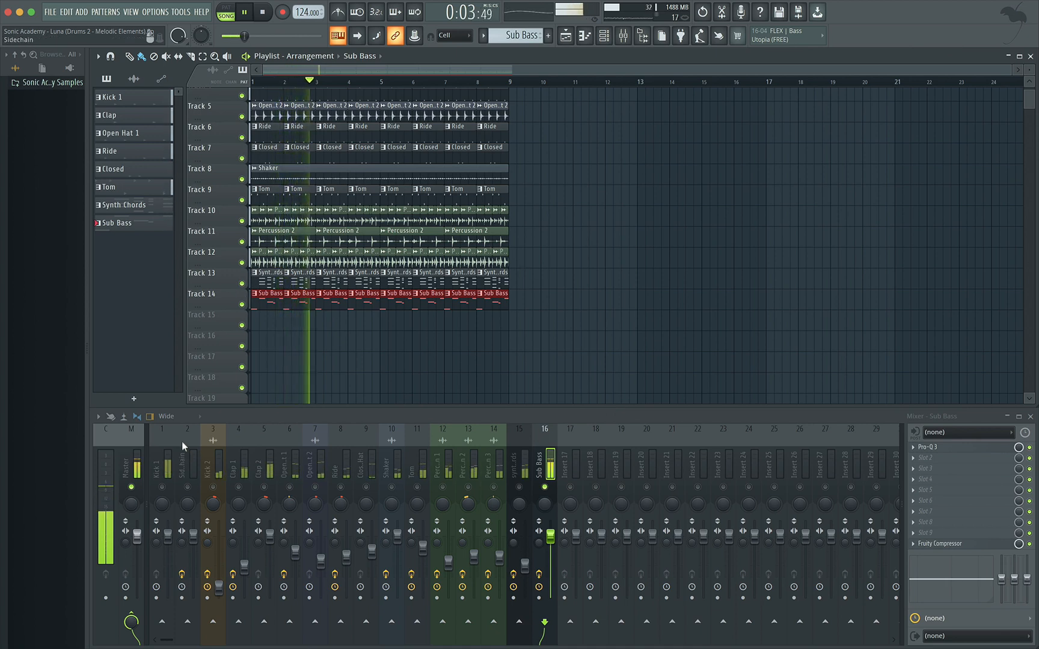
Step: Unmute Kick 1 to hear it with the soloed sub bass, unsolo all mixer tracks and restart the song
click(162, 487)
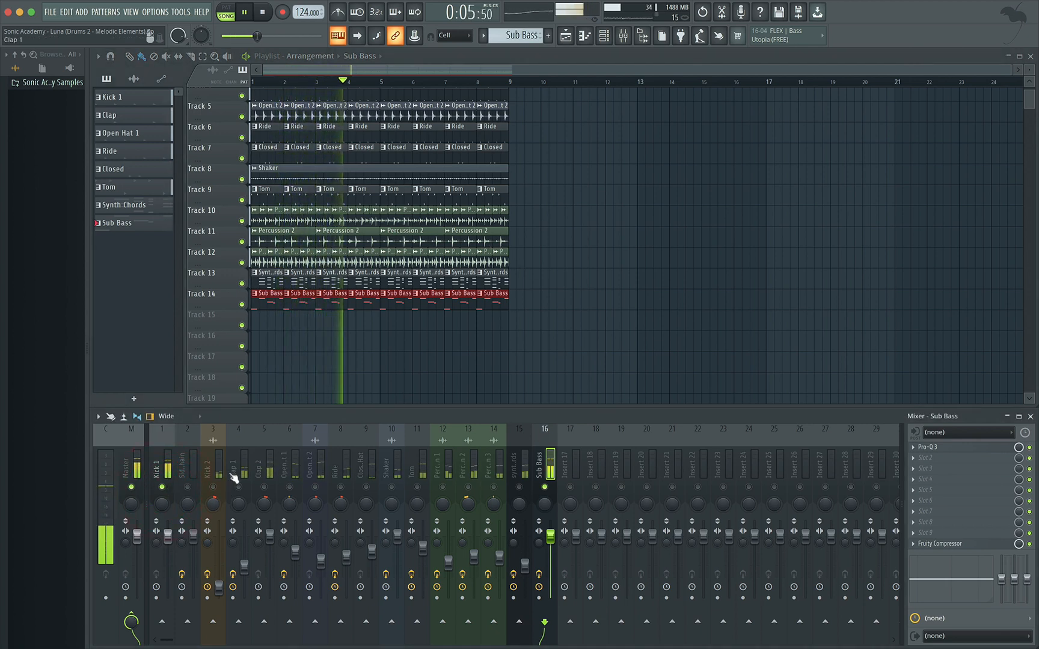
click(552, 436)
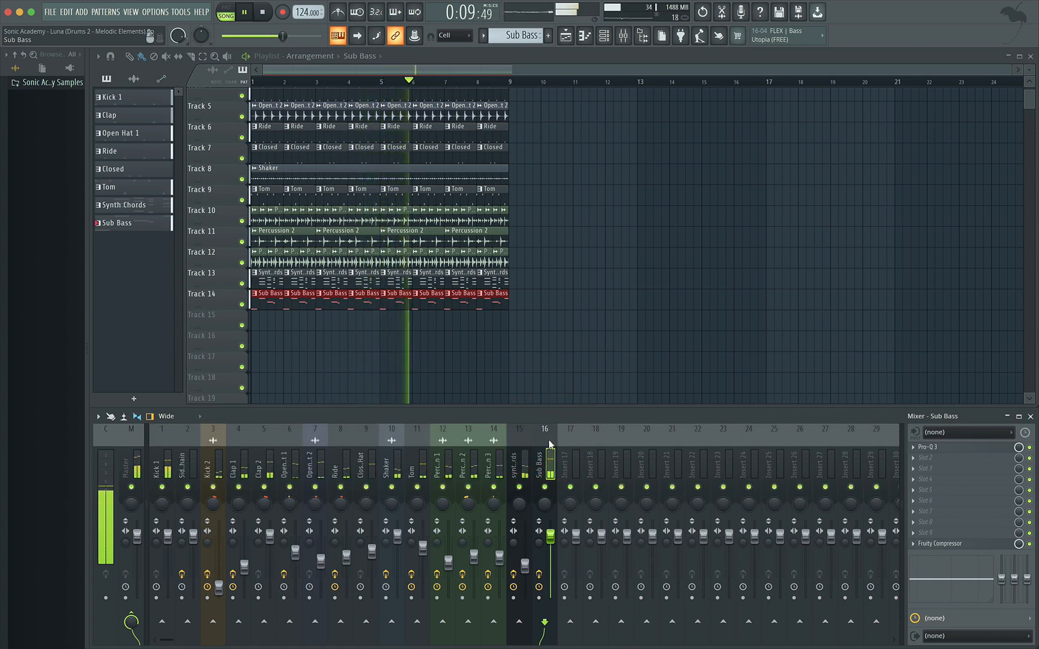
click(549, 440)
key(space)
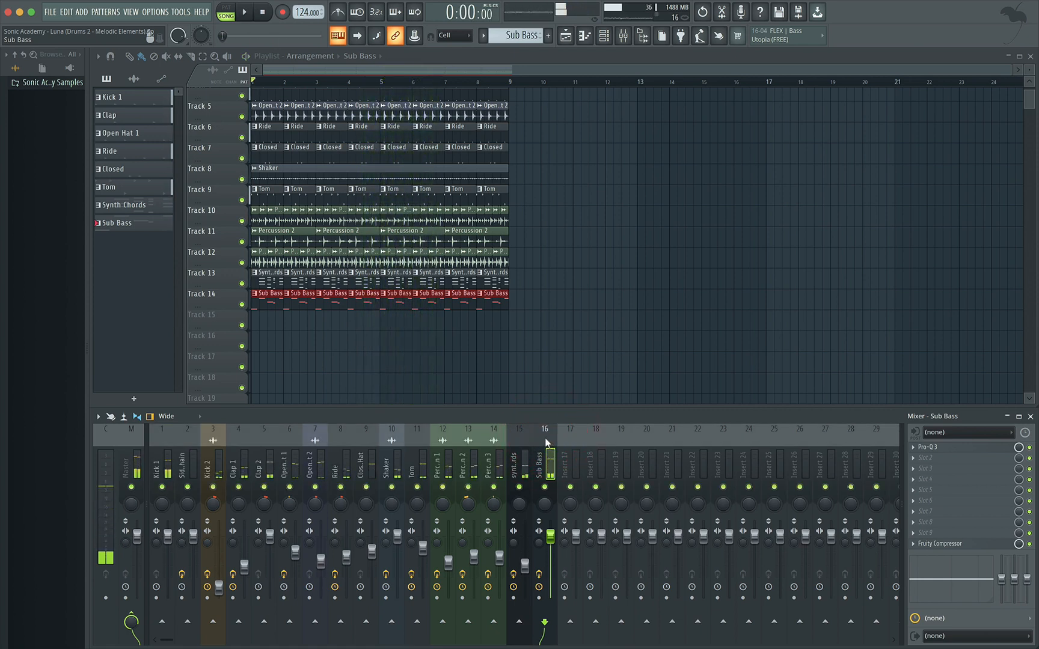
key(space)
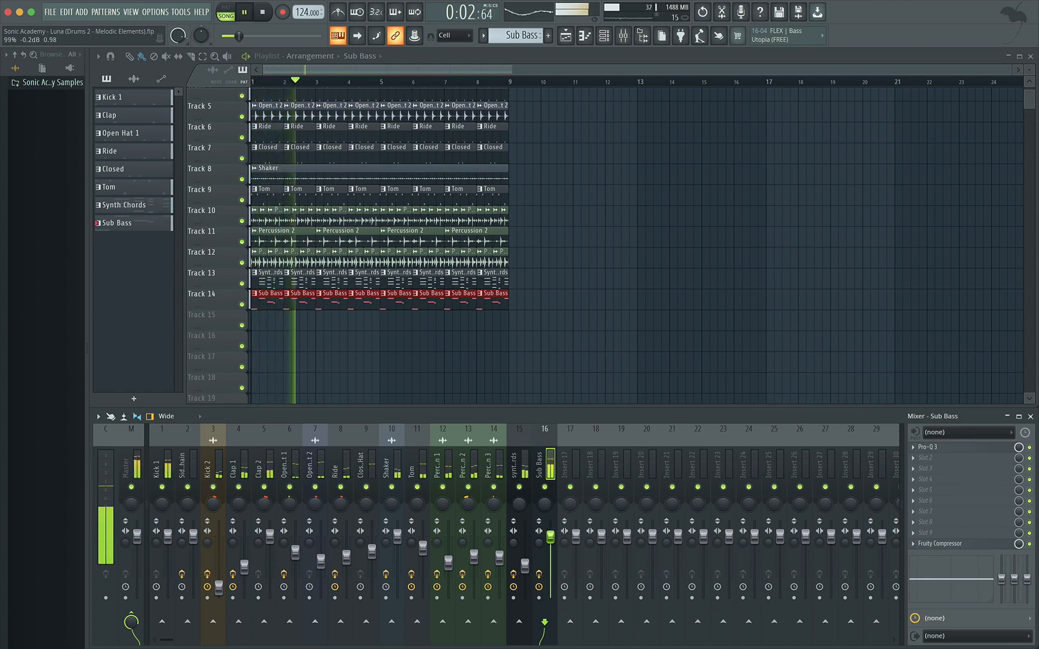
Step: Lower the Sub Bass mixer track's level to about -3.4 dB during playback and stop the song
scroll(550, 539, down, 3)
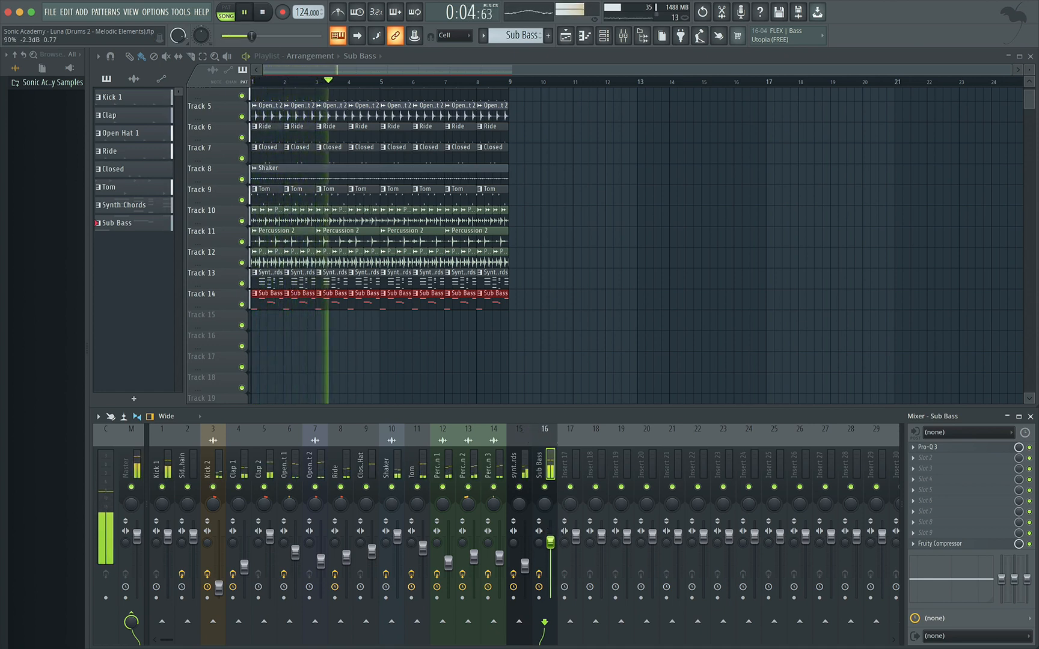
scroll(550, 541, down, 3)
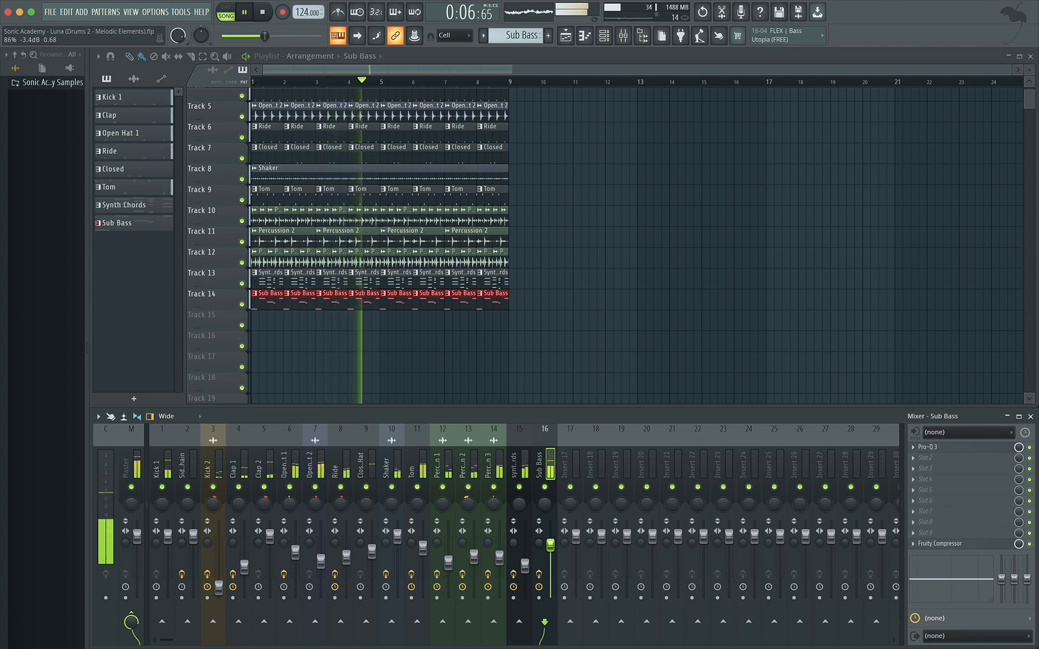
scroll(552, 546, down, 1)
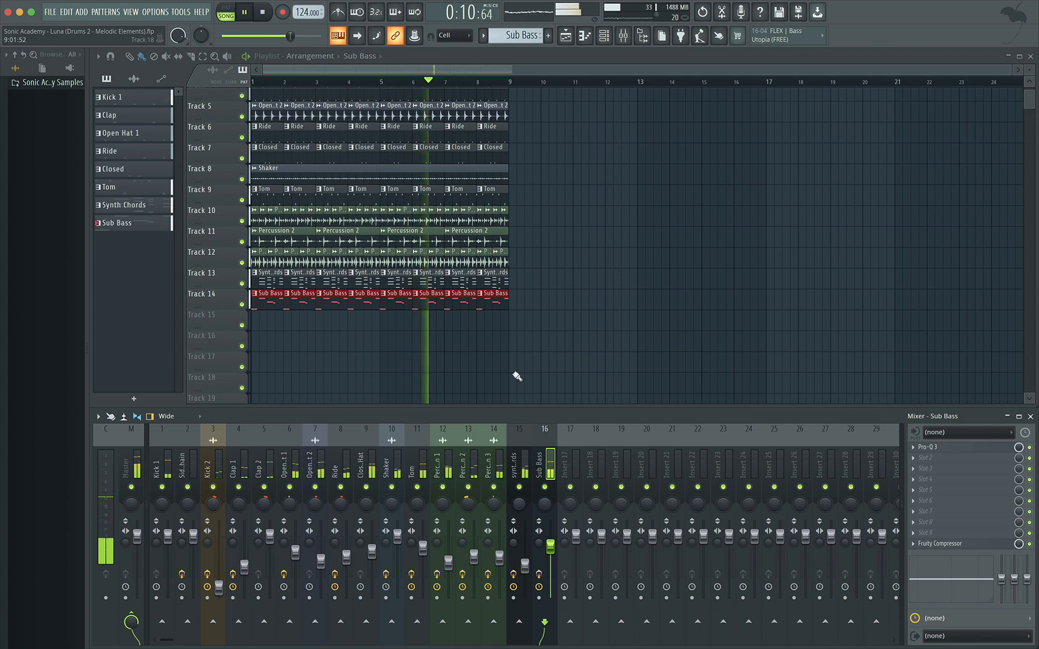
key(space)
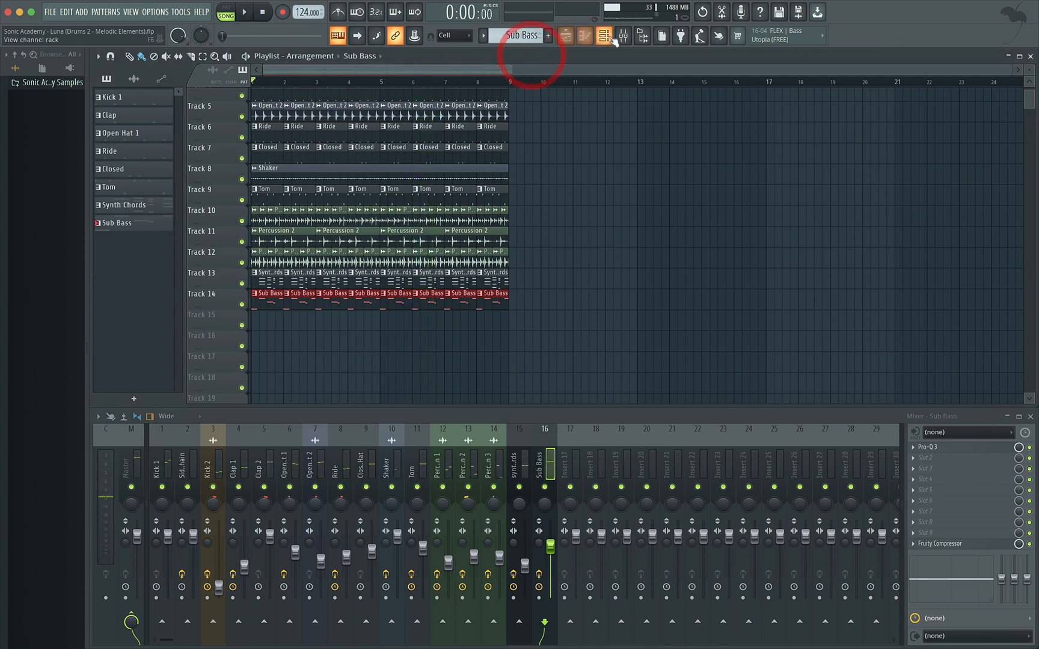
Step: Create a new pattern named Bass 2 and add a Sylenth1 instrument channel
click(548, 36)
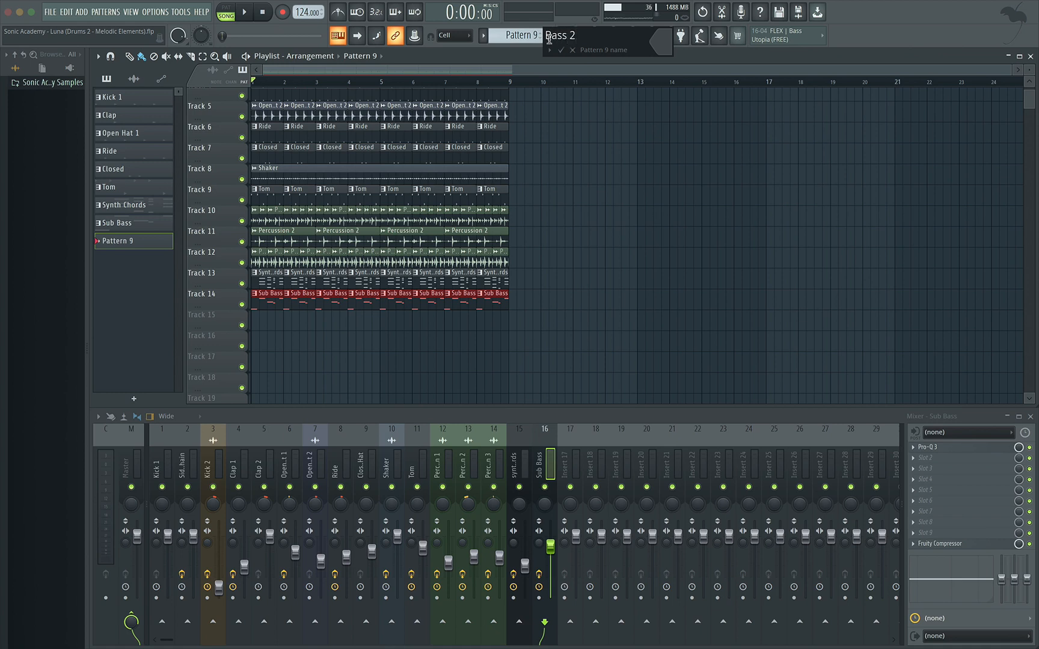
key(Return)
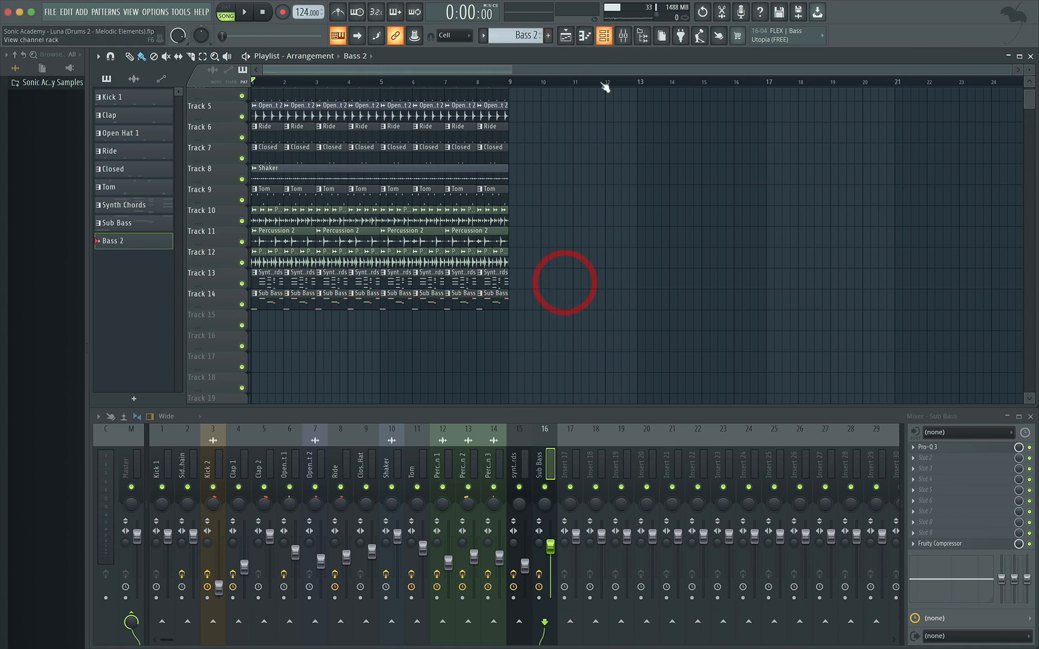
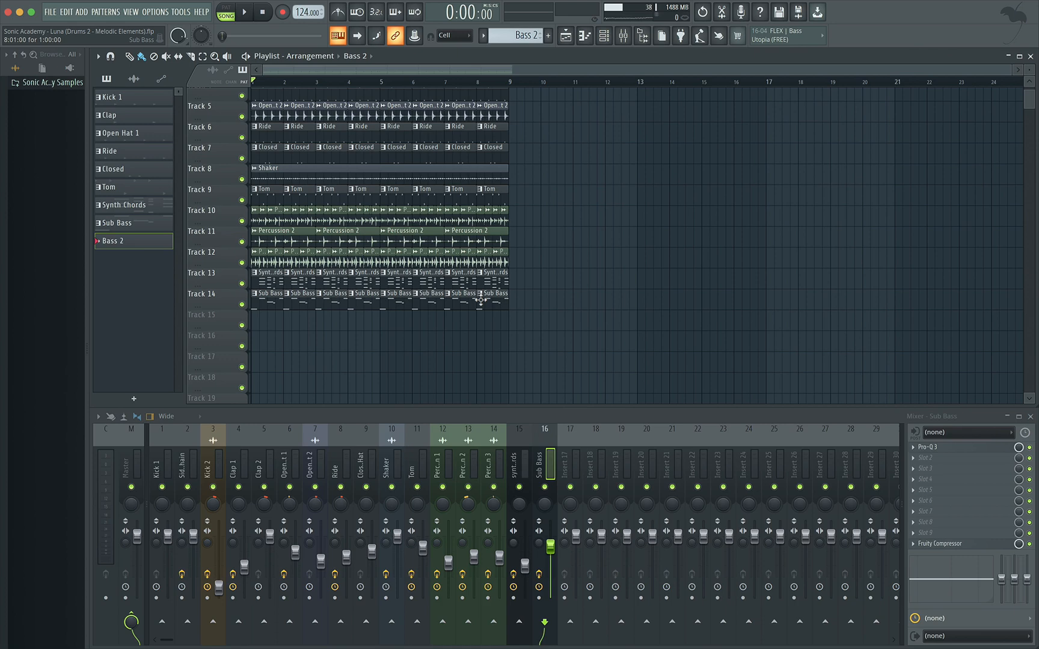
click(604, 36)
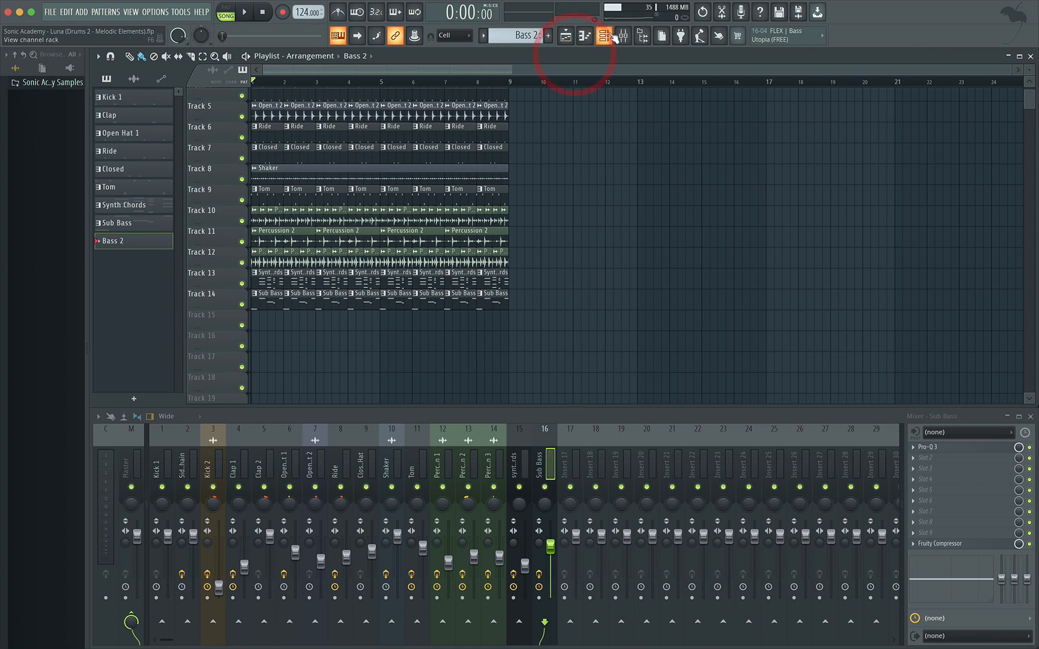
click(421, 120)
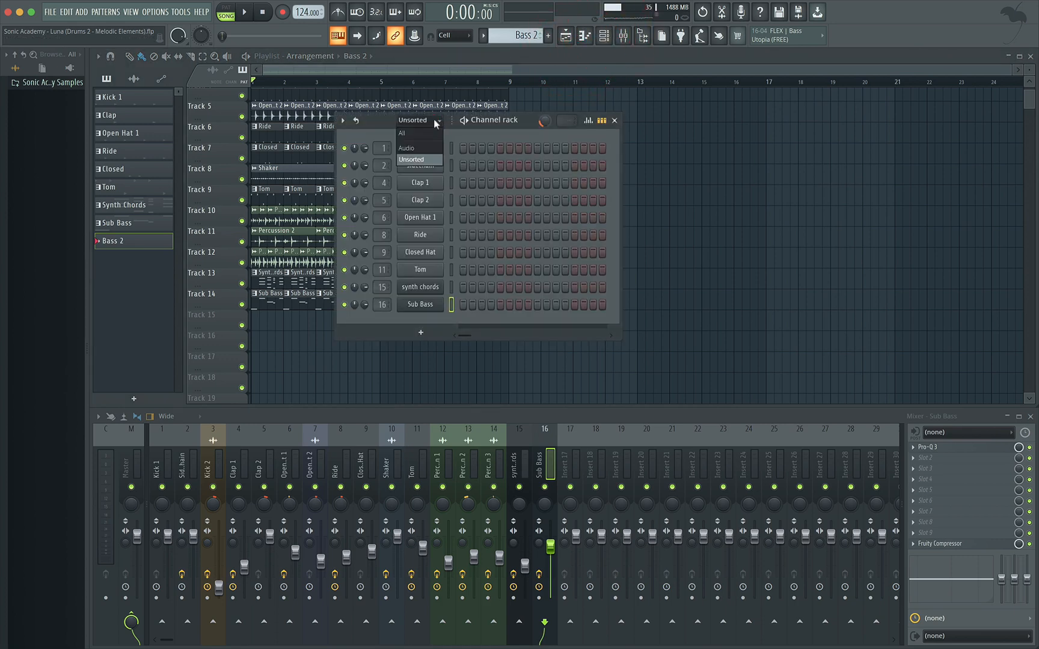
click(421, 153)
click(421, 333)
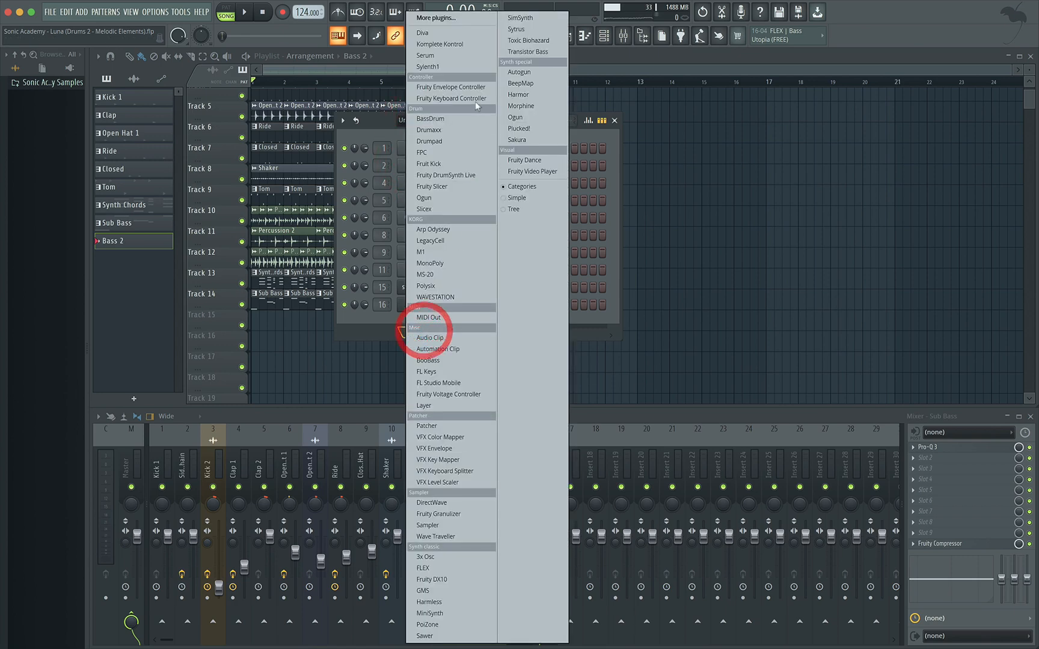
click(448, 65)
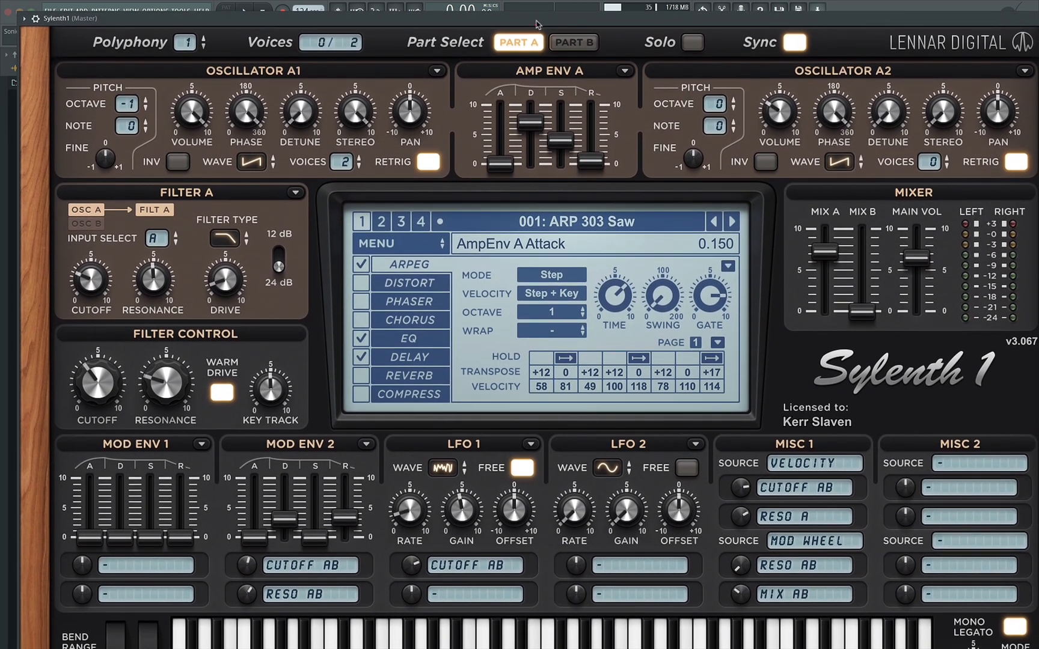
Step: Load the Bass 2 preset from the Sonic Academy Project folder into Sylenth1 and close the synth window
click(431, 247)
mouse_move(433, 268)
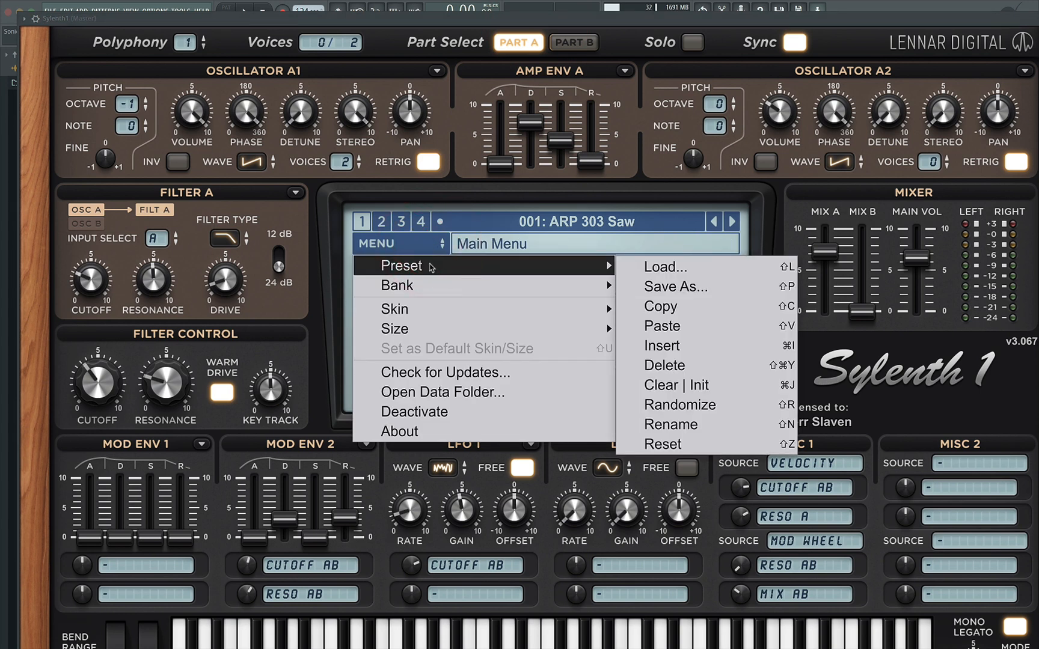
click(647, 268)
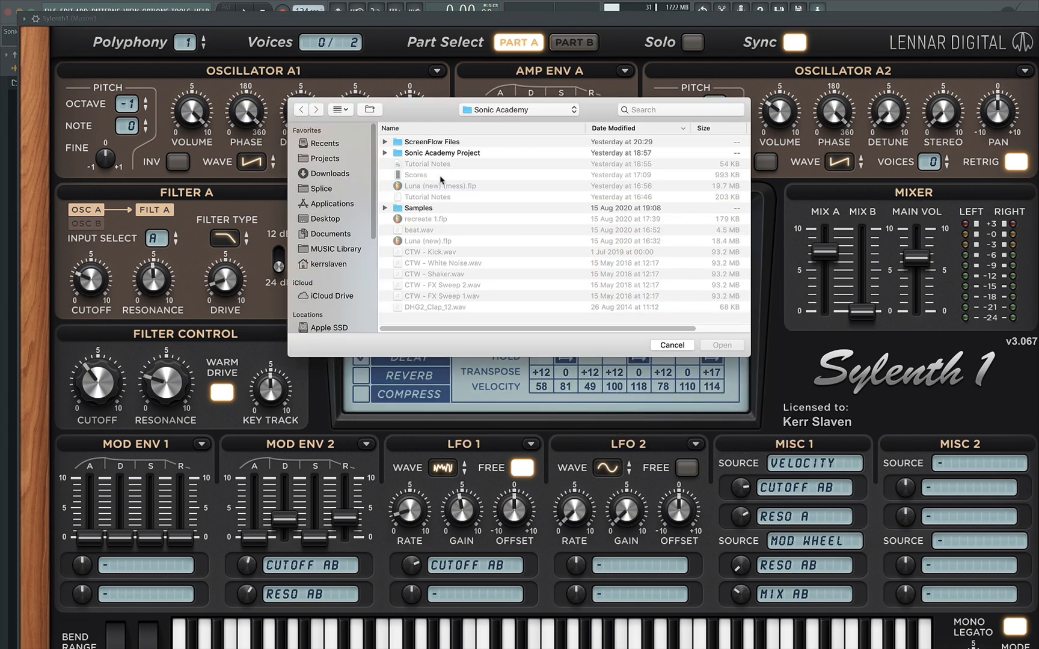
double_click(452, 154)
double_click(421, 163)
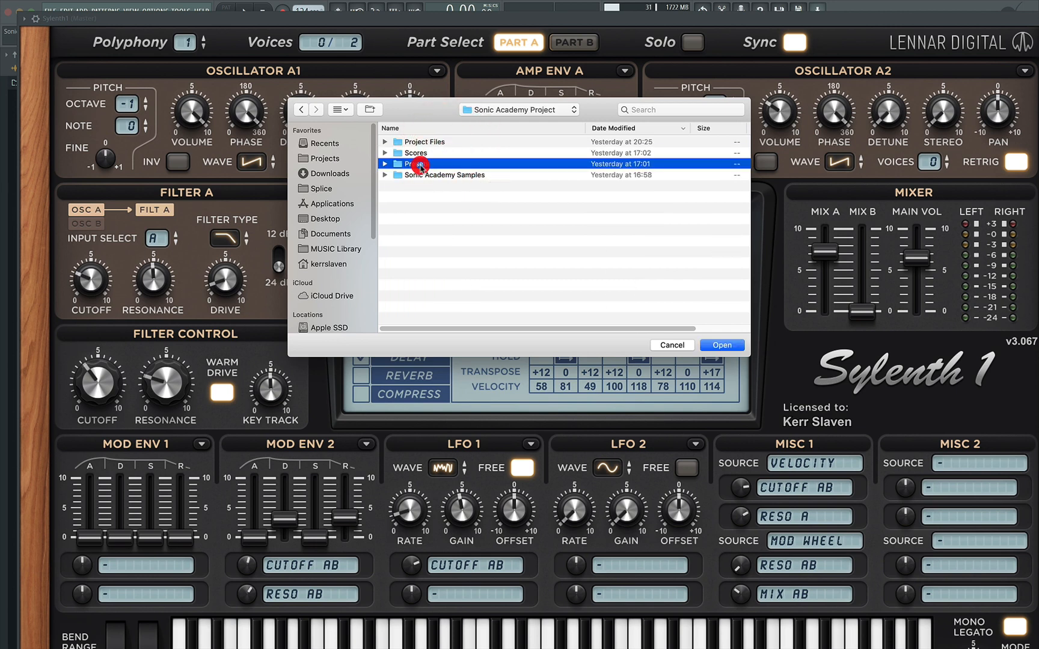
double_click(425, 175)
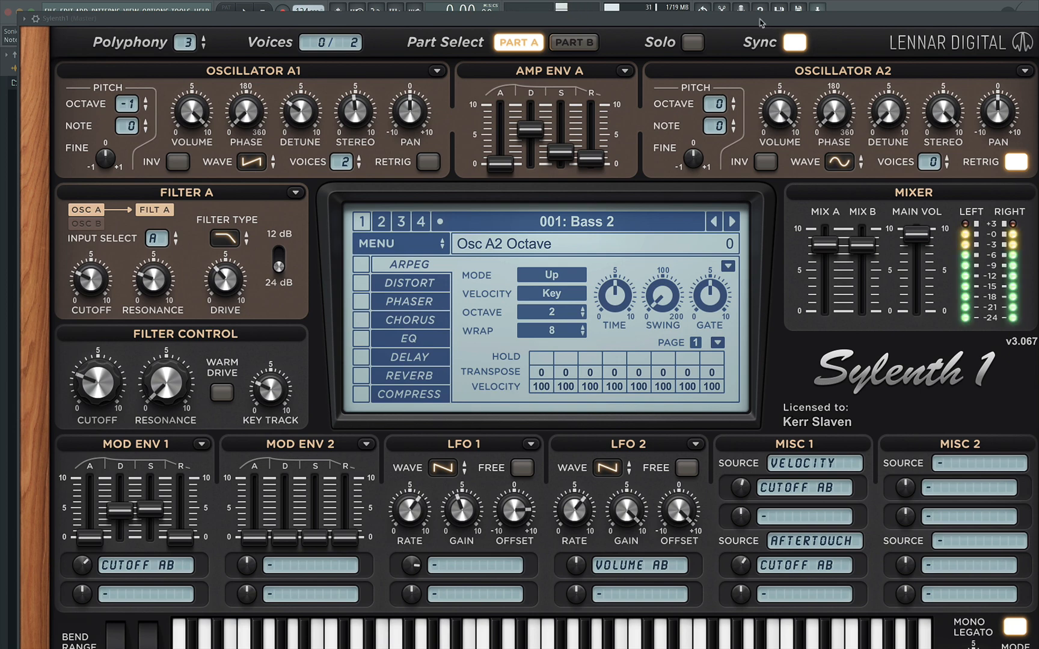
drag(819, 23, 496, 55)
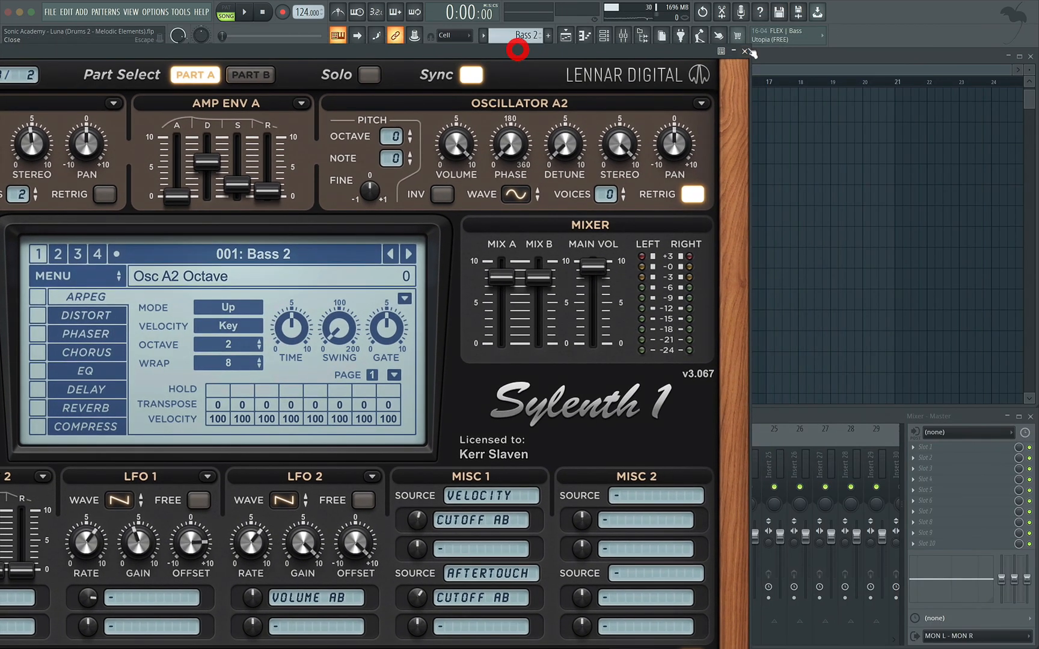
click(746, 51)
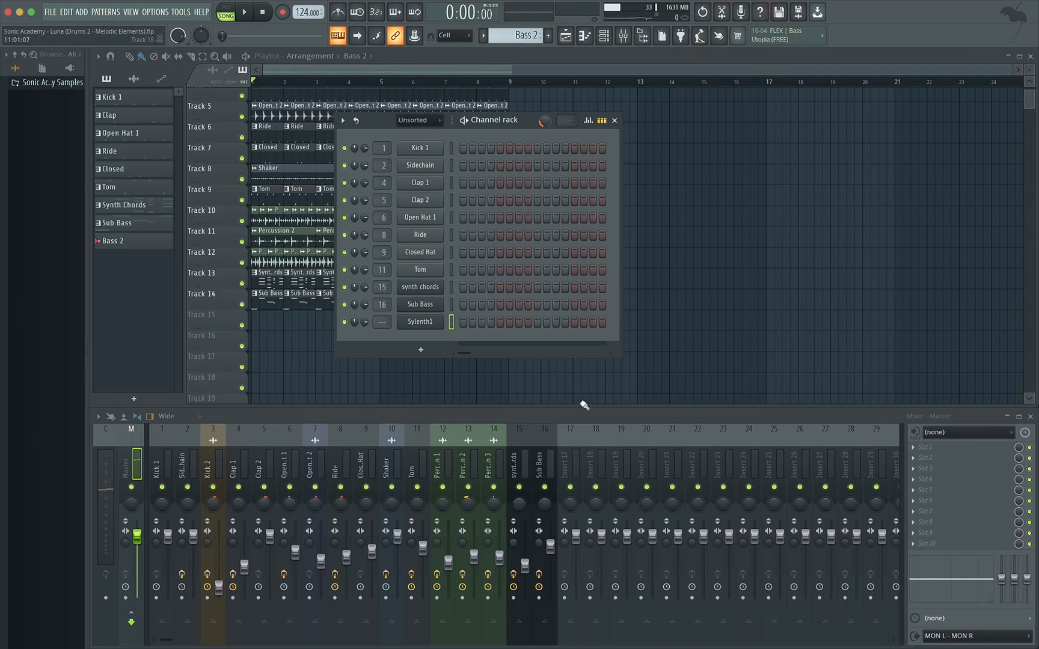
Step: Copy the Sub Bass channel's notes from the Sub Bass pattern
click(292, 301)
click(603, 36)
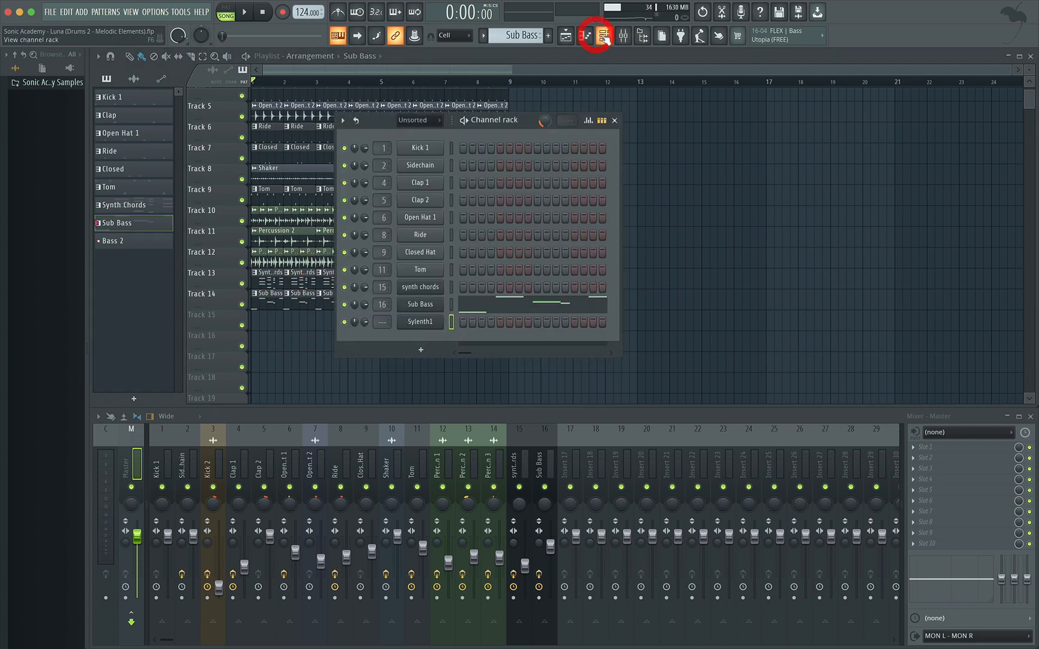
right_click(433, 302)
click(599, 319)
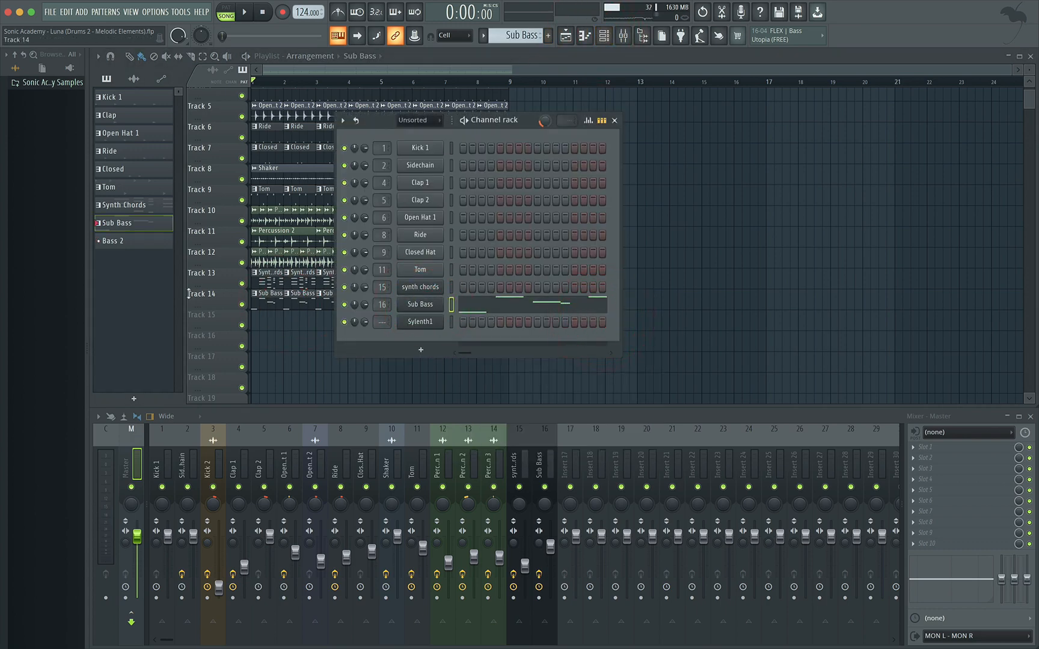
Step: Paste the copied notes into the Sylenth1 channel of the Bass 2 pattern and audition it in pattern mode
click(127, 242)
click(605, 36)
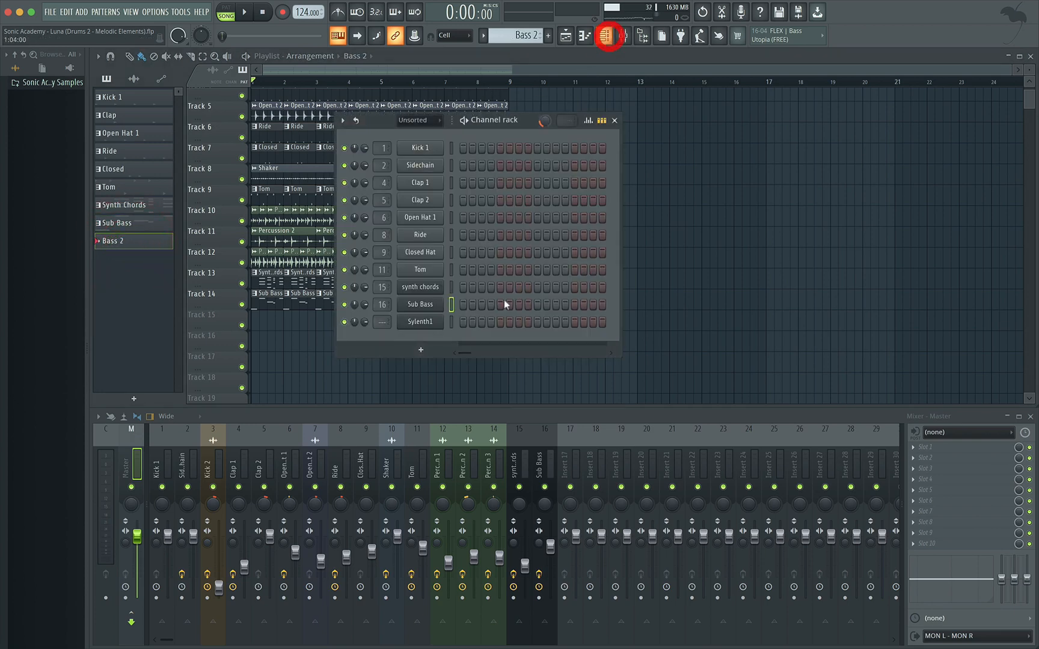
right_click(432, 322)
click(588, 344)
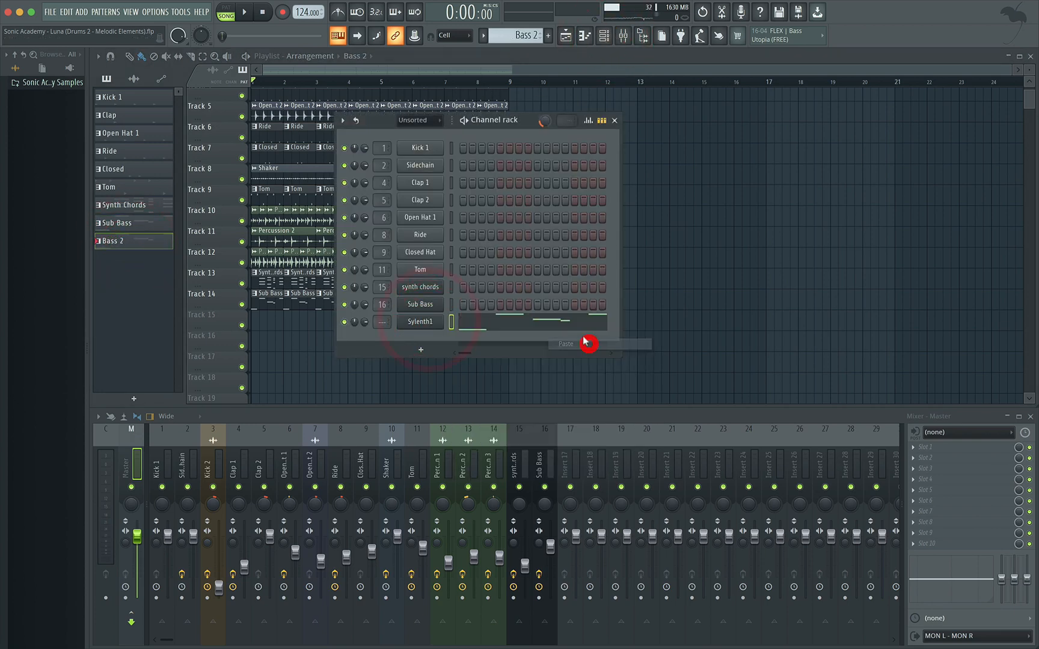
click(226, 11)
key(space)
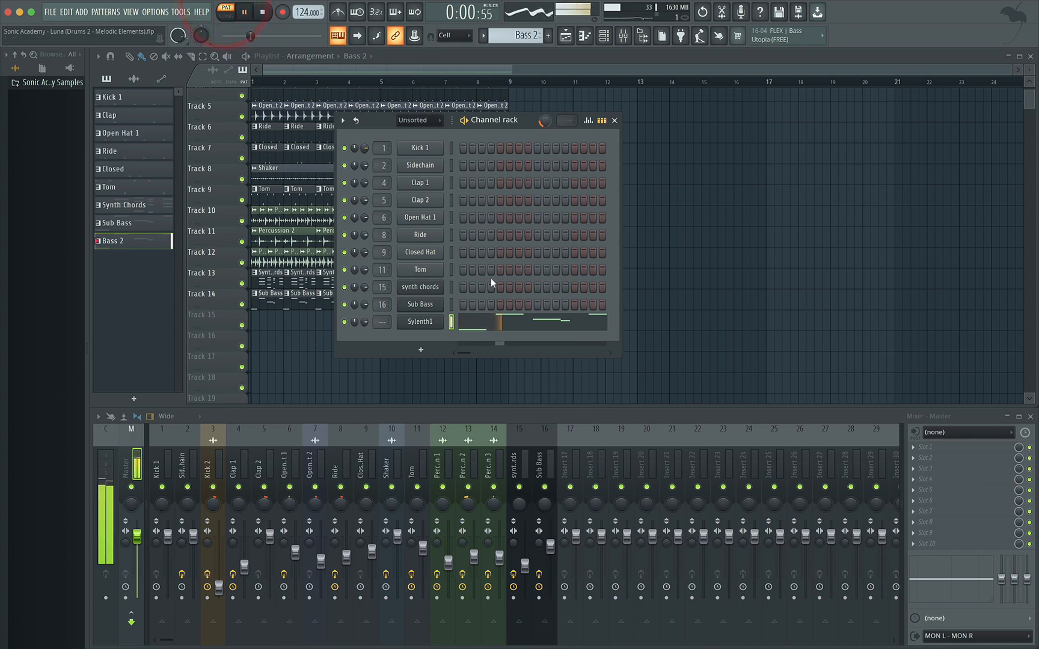
Step: Review the Bass 2 preset settings in the Sylenth1 channel's synth window and close it
click(430, 326)
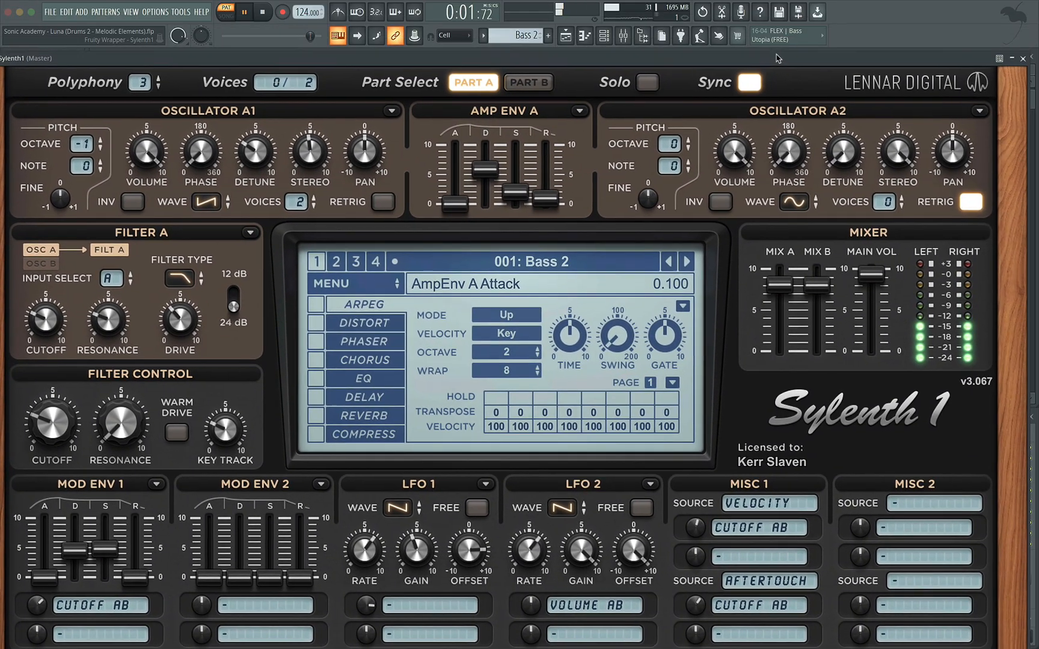
drag(777, 57, 810, 26)
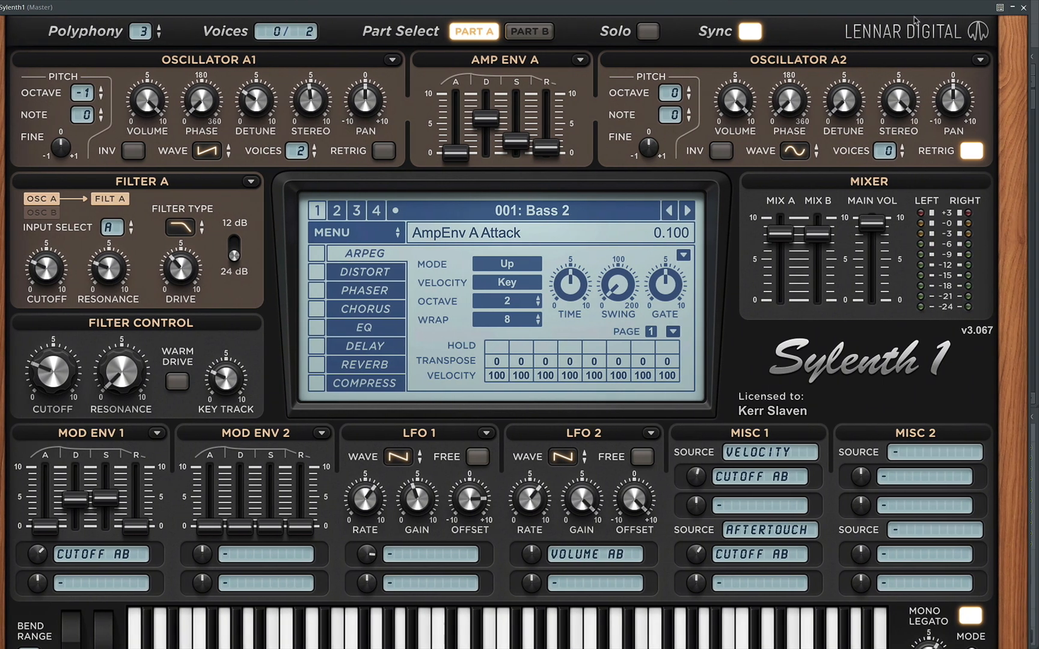
click(965, 14)
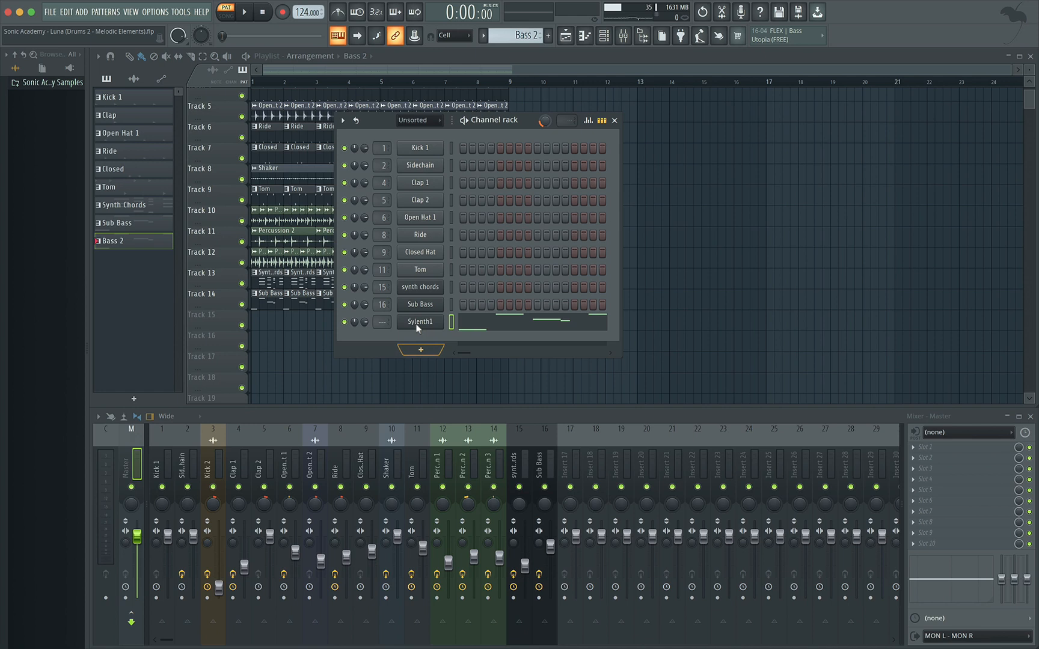
Step: Rename the Sylenth1 channel to Bass 2 and route it to mixer track 17
right_click(418, 323)
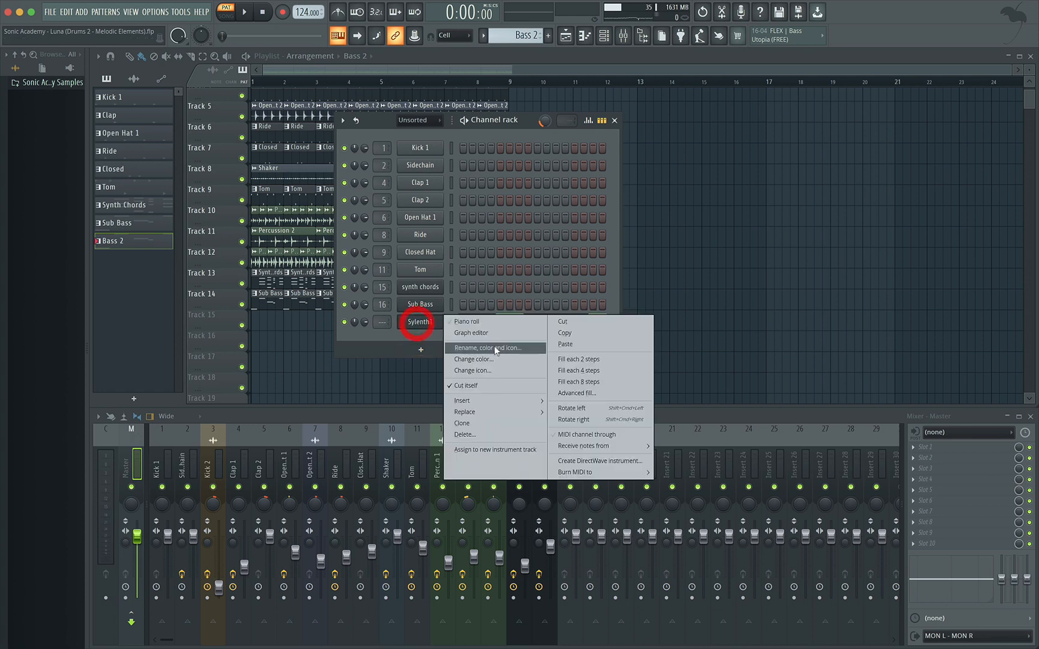
click(498, 348)
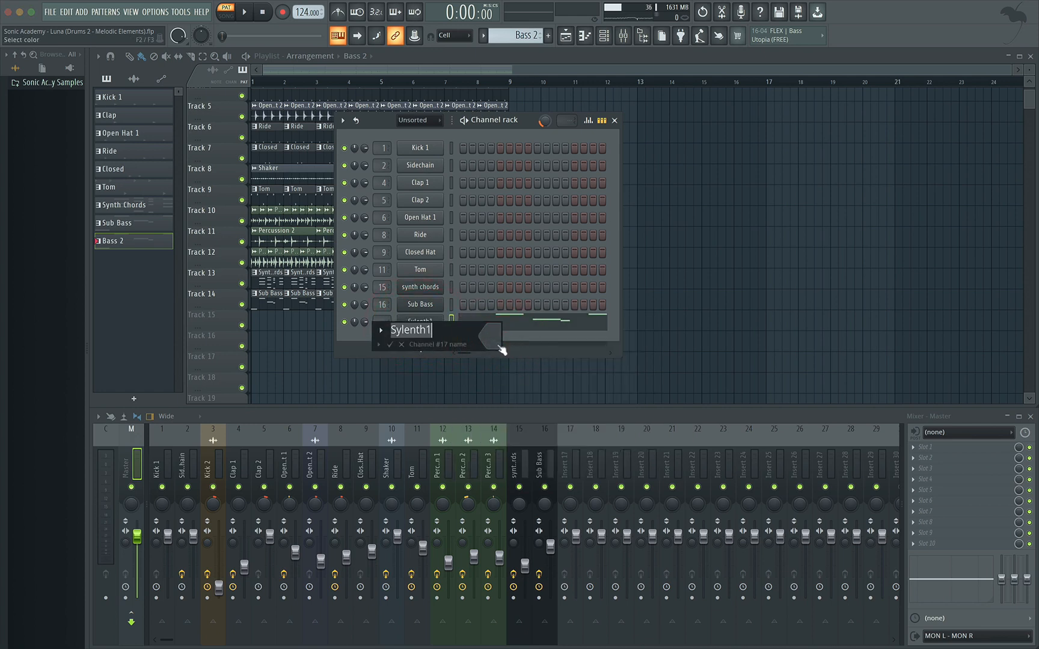
text(Bass 2)
key(Return)
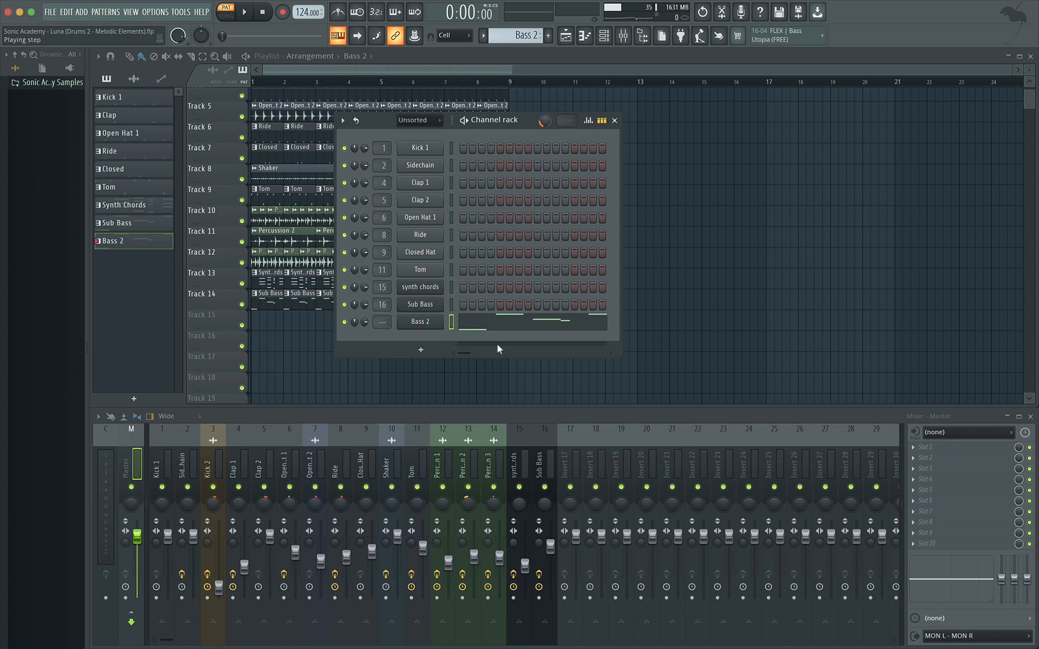
key(ctrl+l)
click(571, 431)
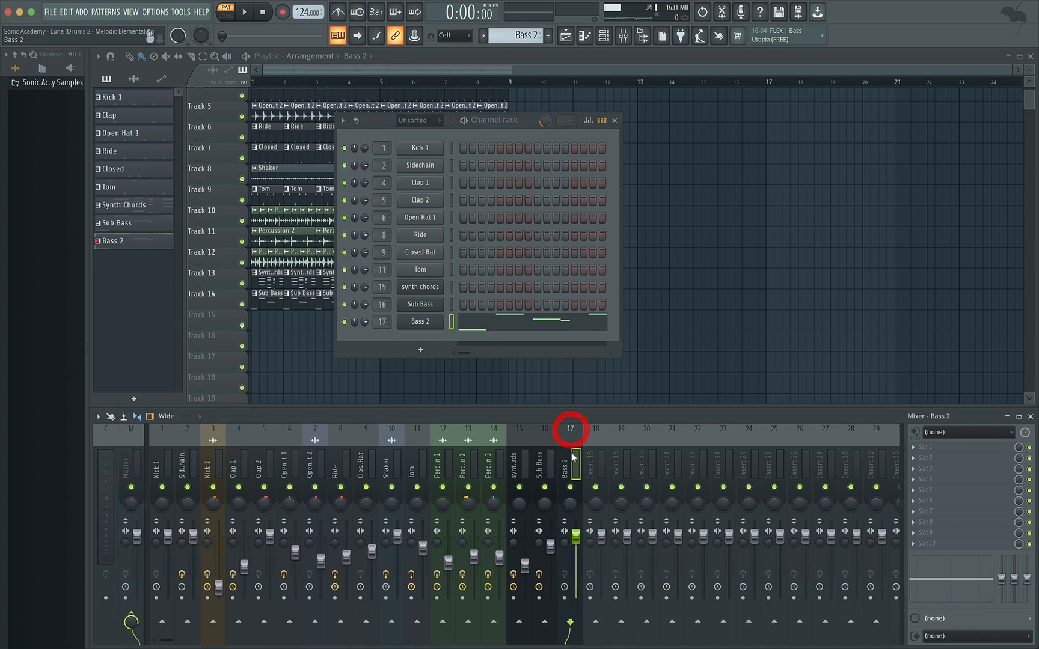
Step: Solo the Sub Bass and Bass 2 mixer tracks together and paint Bass 2 clips across bars 1 to 8 on playlist Track 15
right_click(545, 488)
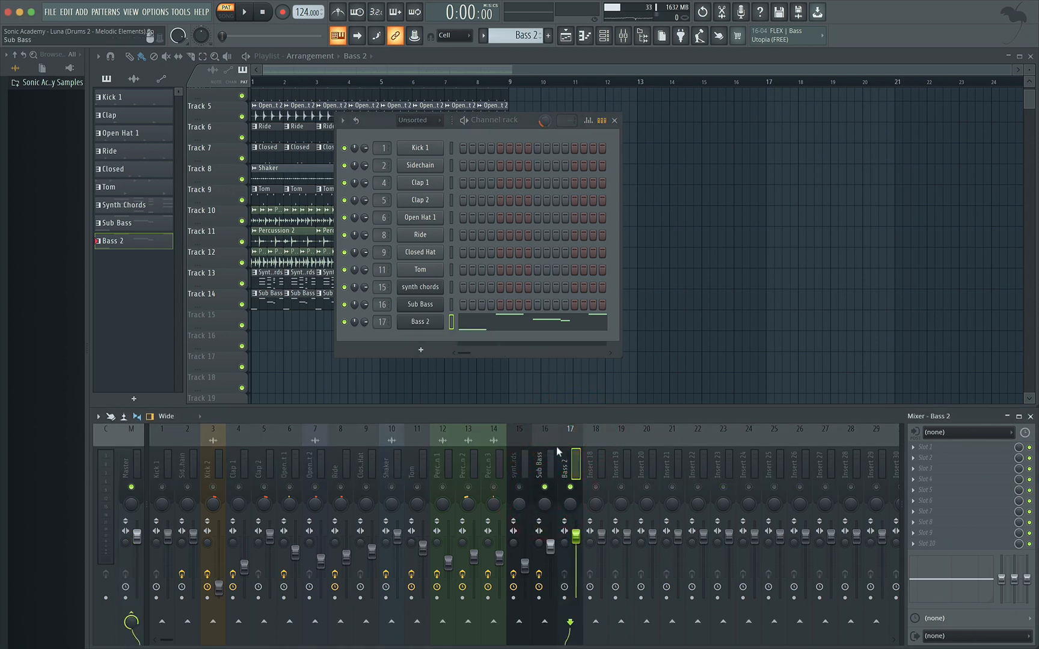
click(479, 58)
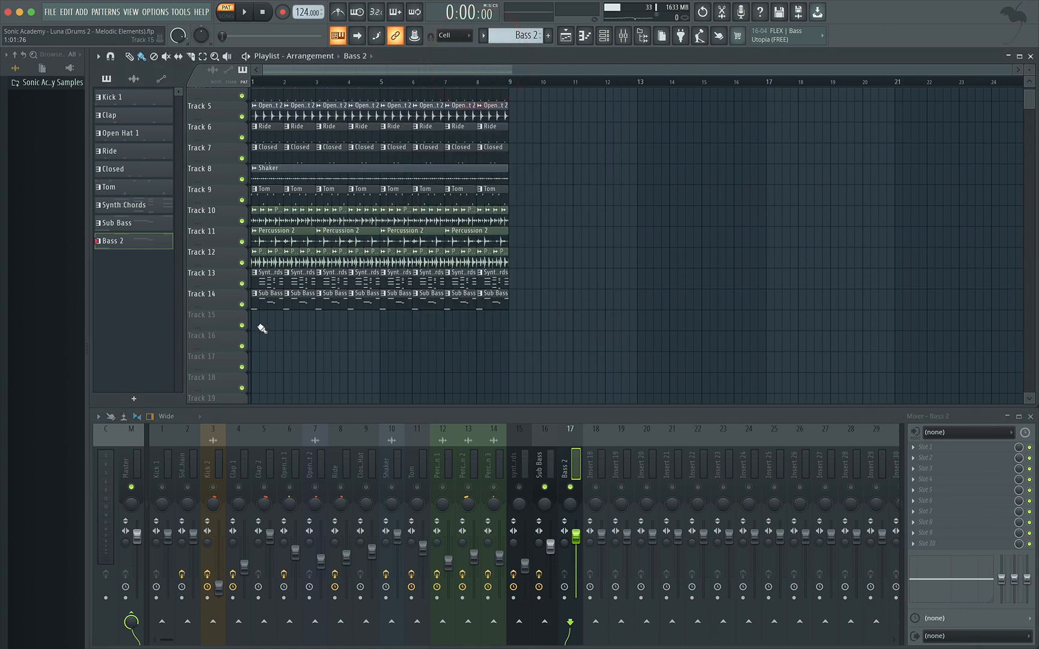
drag(261, 328, 490, 321)
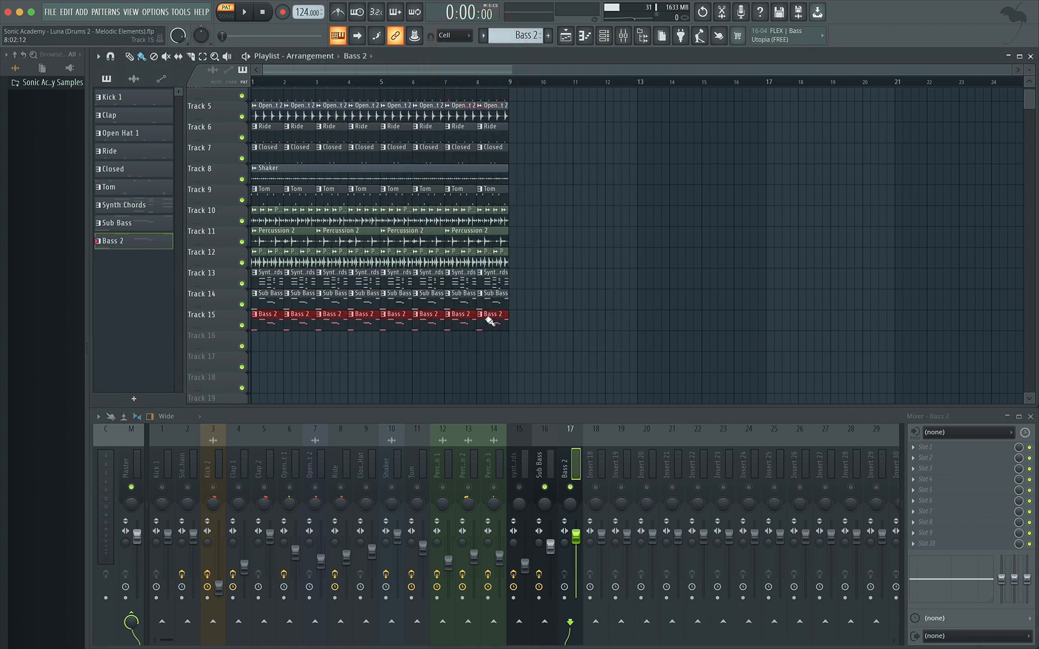
Step: Play the arrangement in song mode to hear the two basses together, toggling the Bass 2 mixer track's mute
click(229, 15)
key(space)
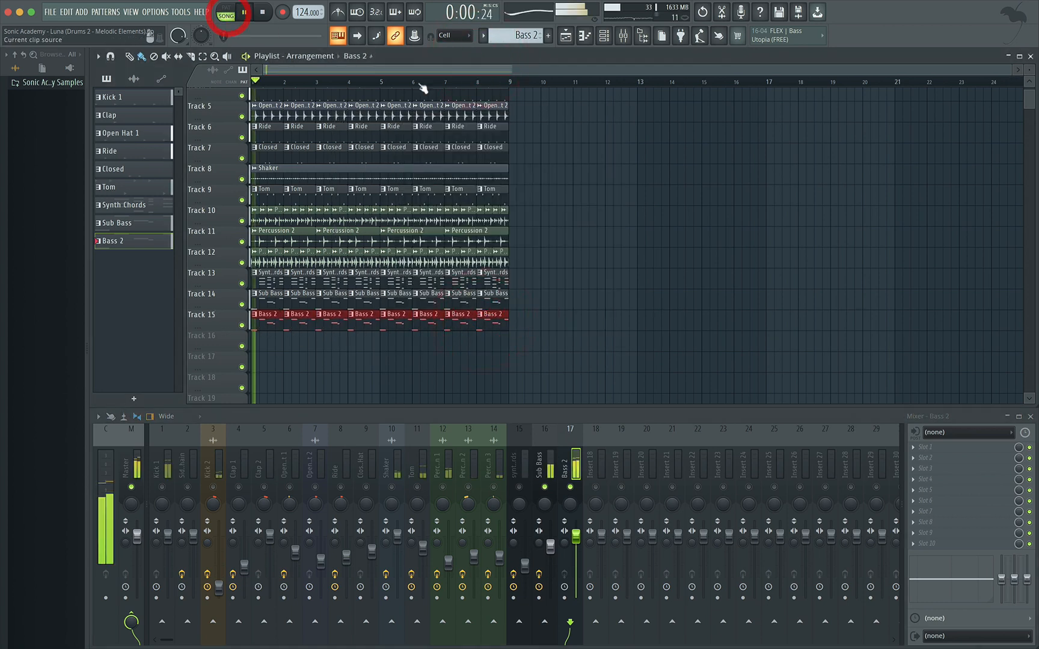
click(570, 488)
click(571, 488)
click(570, 438)
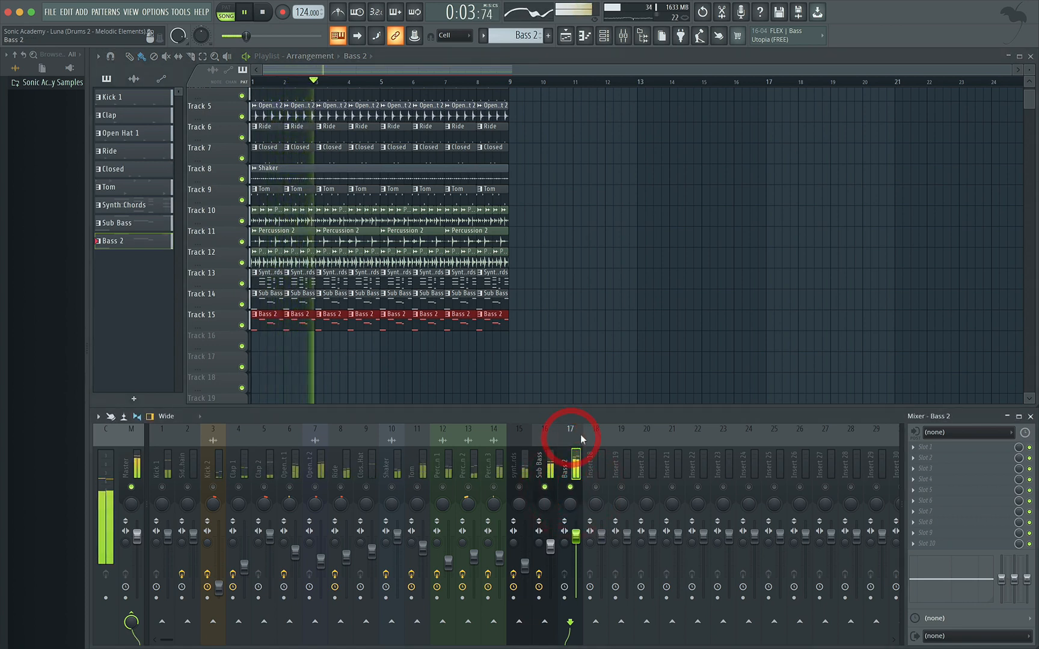
key(space)
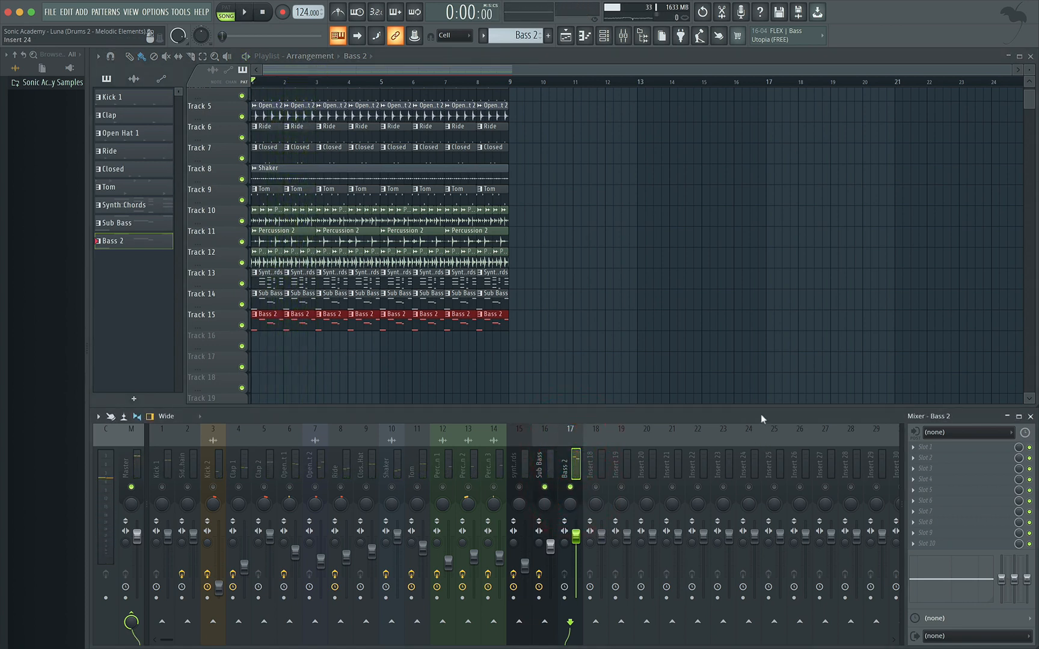
key(space)
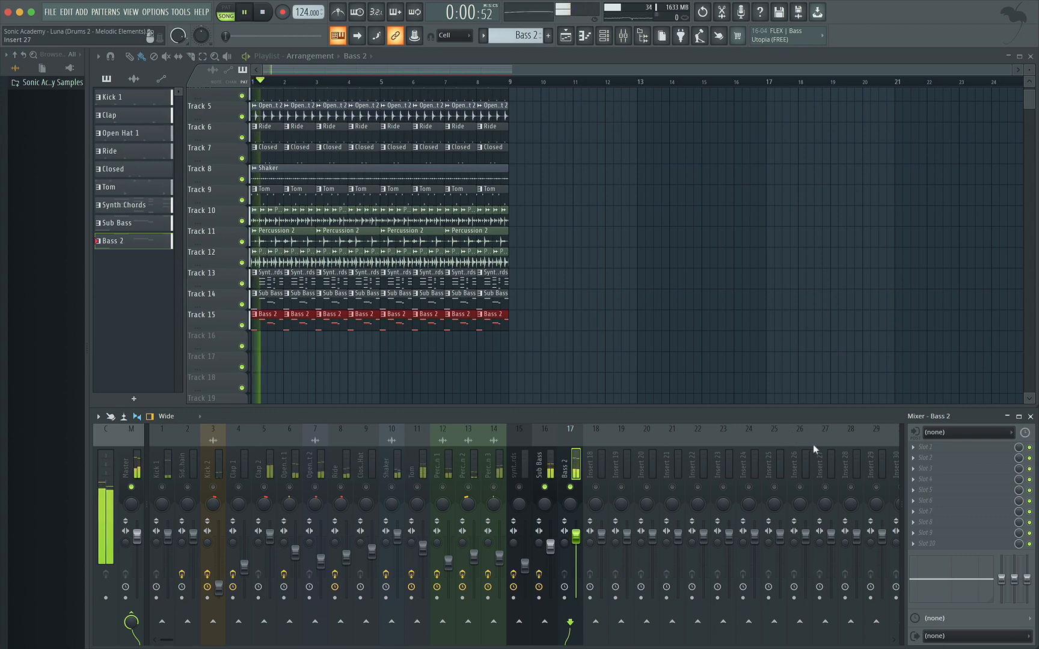
key(space)
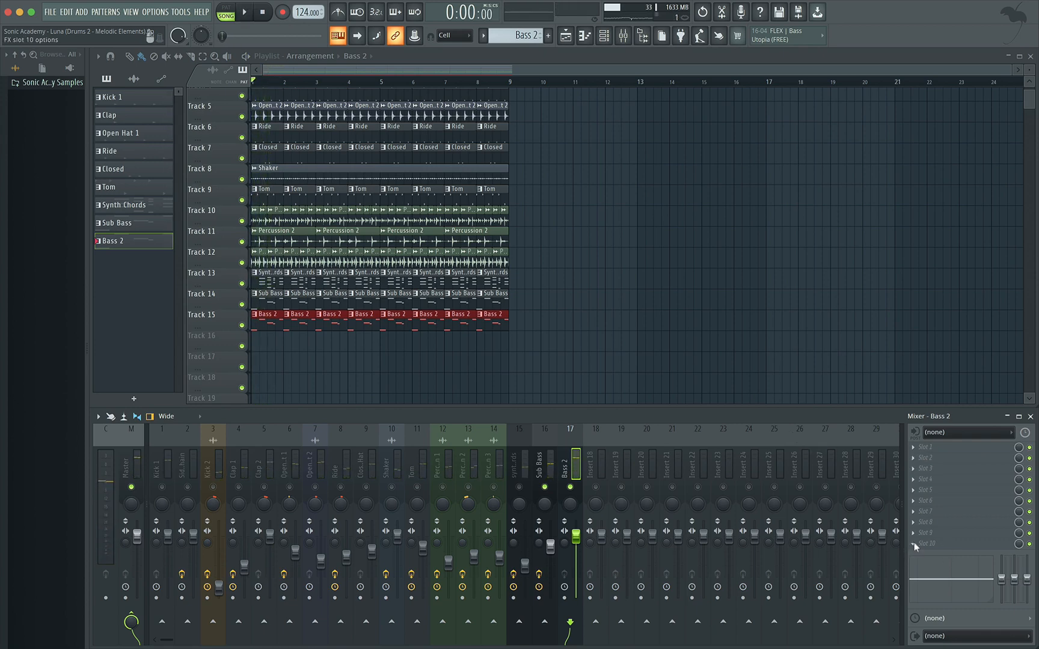
Step: Add a Fruity Compressor in slot 10 of the Bass 2 track, link its threshold to Peak ctrl - Peak with Inverted mapping, and audition it
click(914, 546)
click(814, 344)
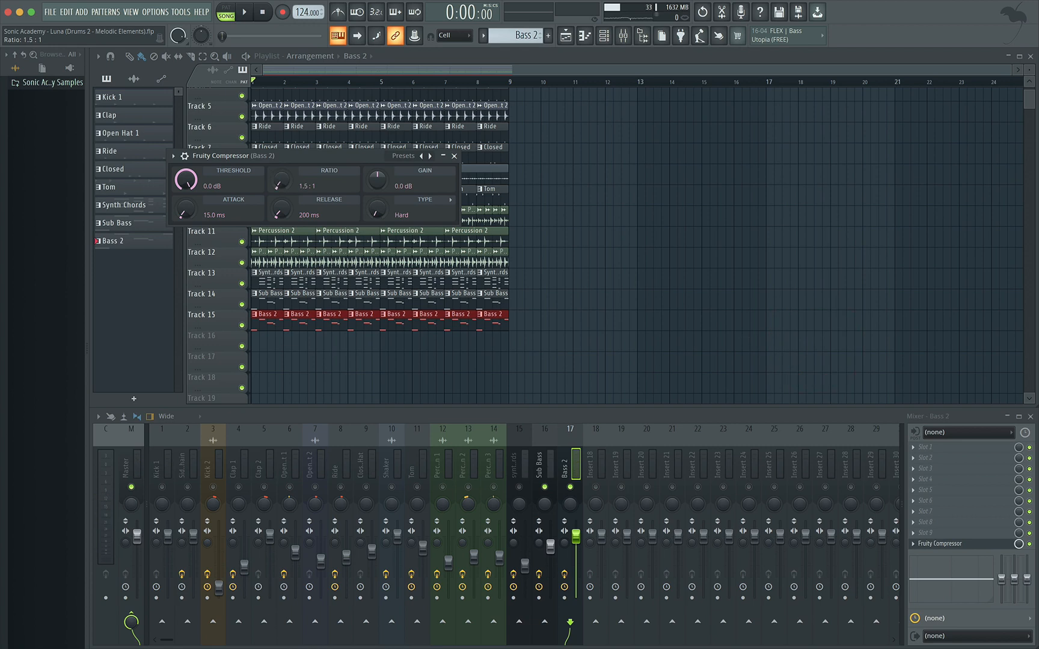
right_click(183, 184)
click(220, 282)
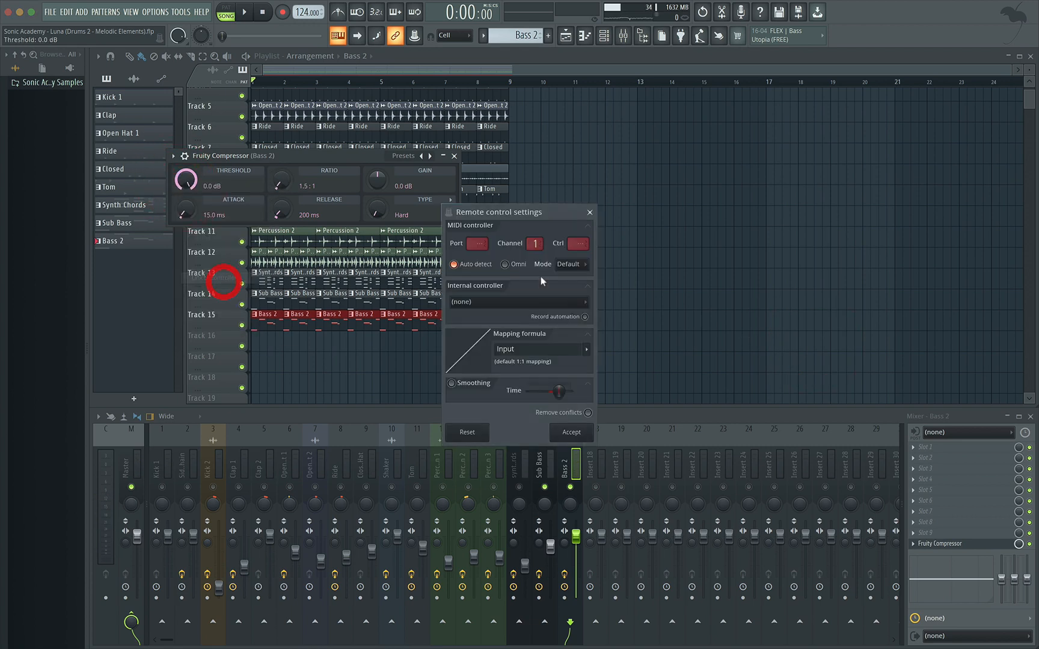
click(521, 304)
click(507, 346)
click(586, 350)
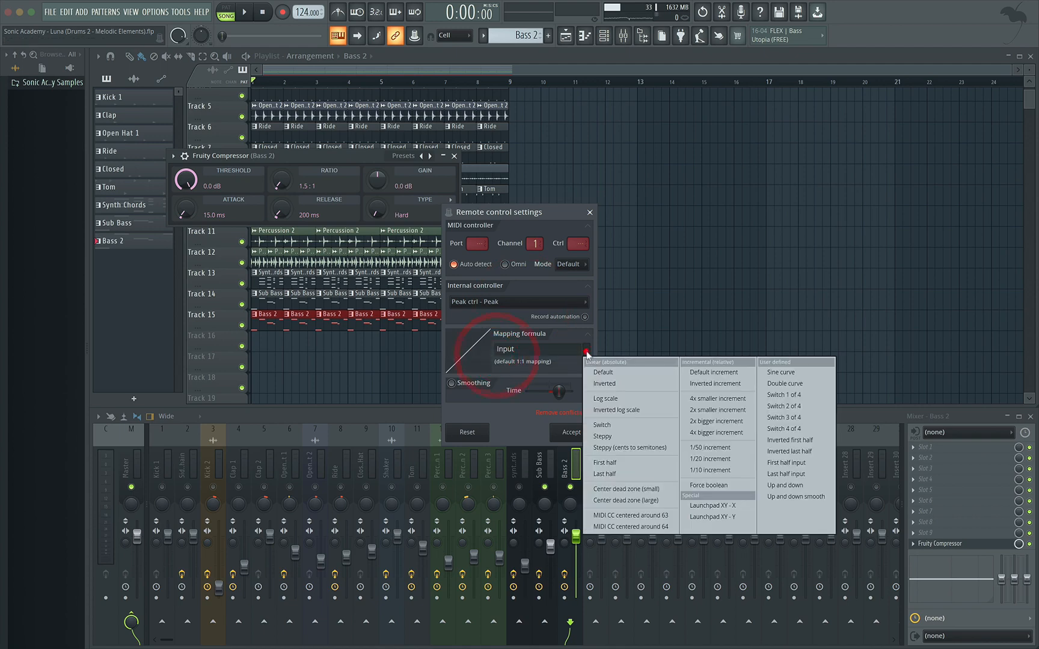
click(621, 384)
click(571, 432)
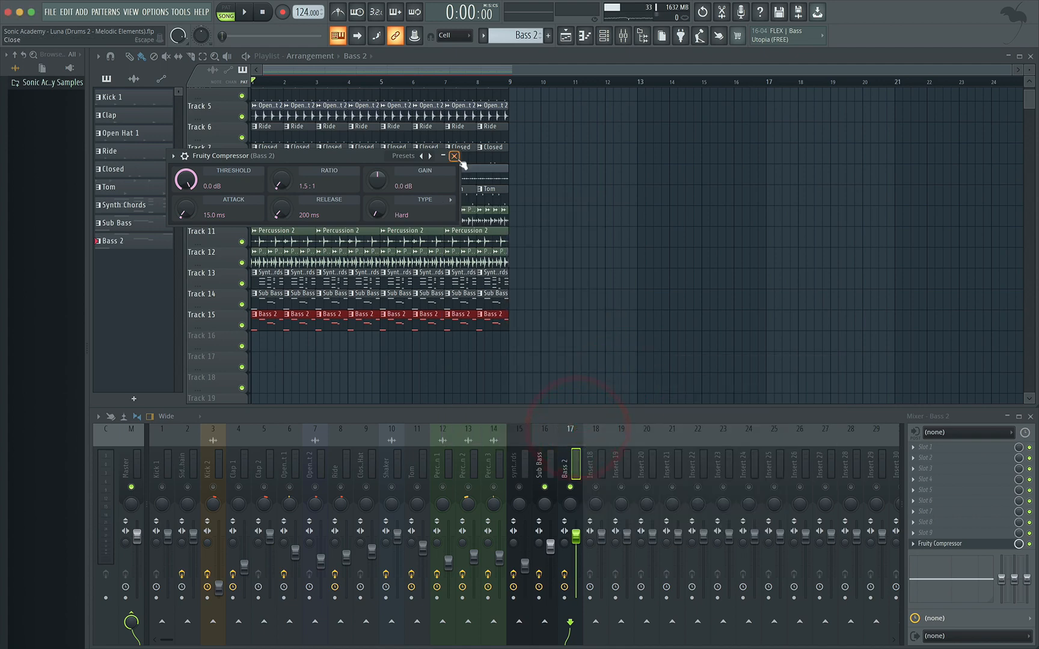
click(454, 156)
key(space)
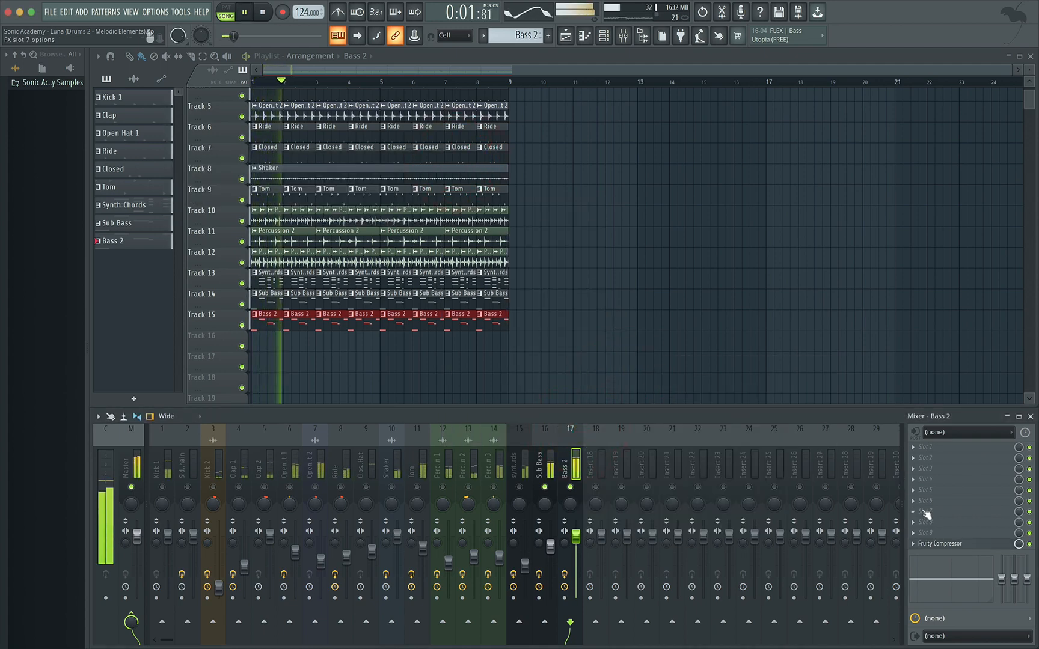
key(space)
Step: Add Pro-Q 3 in slot 1 of the Bass 2 mixer track, load the Low Cut preset, and check it during playback
click(914, 447)
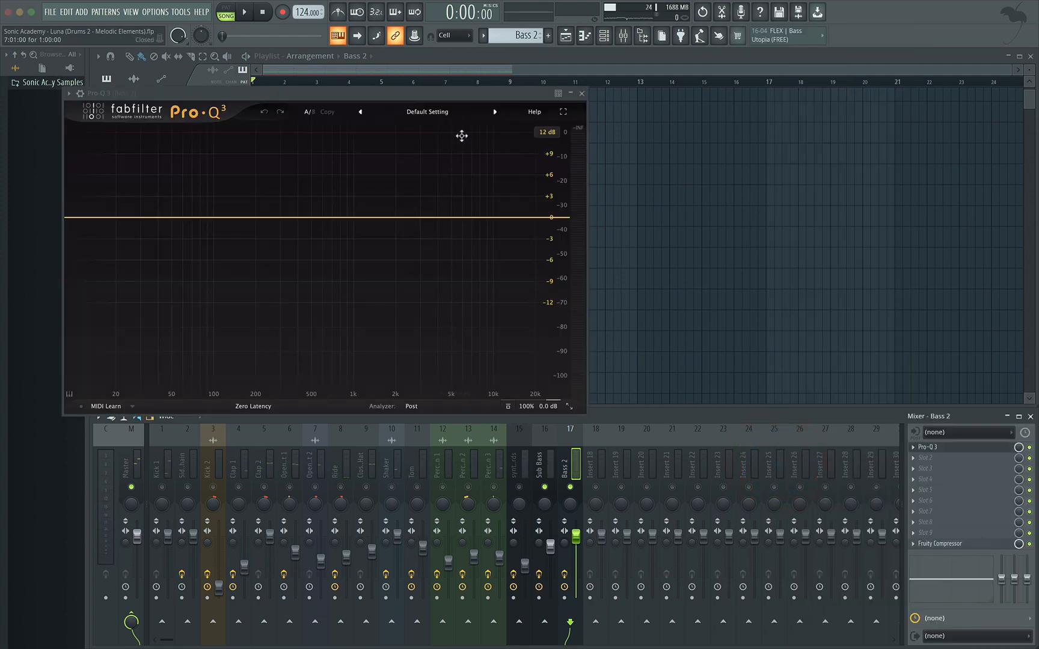
click(433, 114)
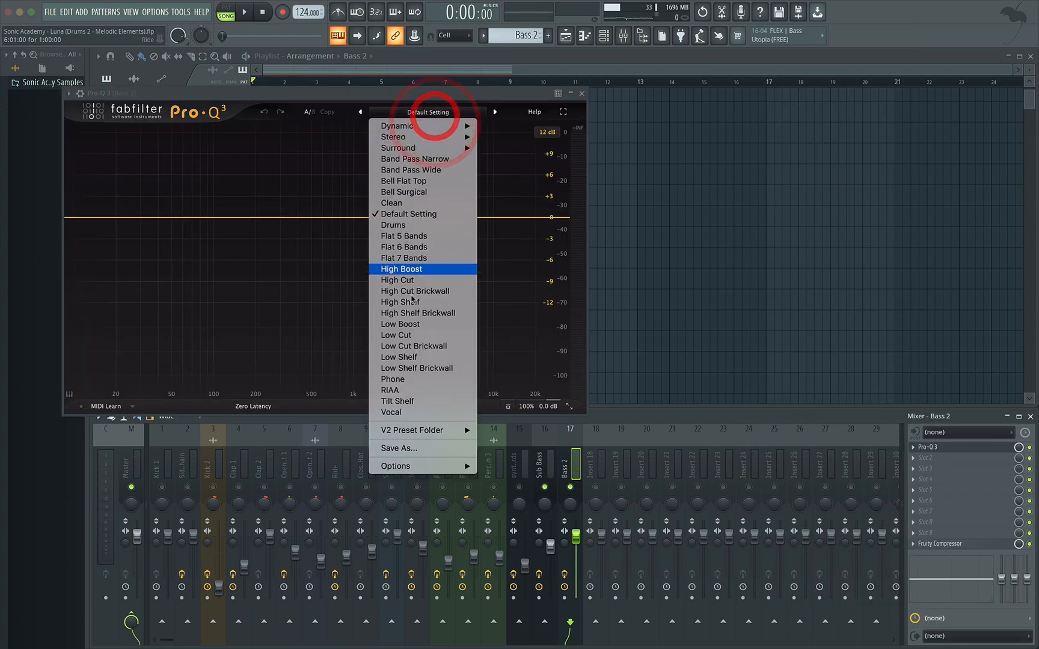
click(415, 337)
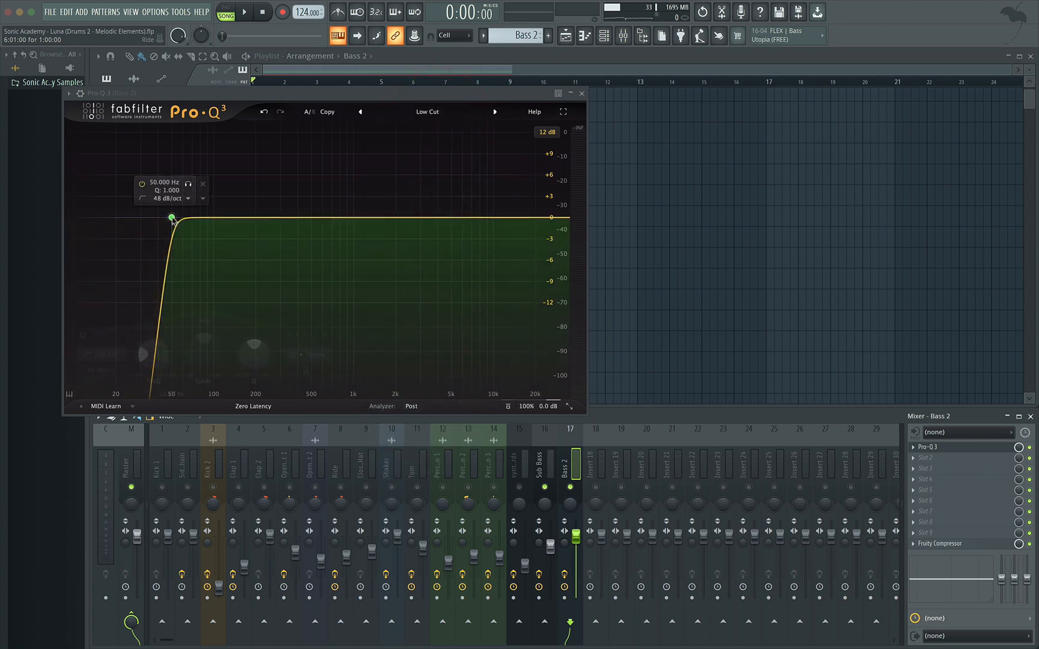
click(172, 217)
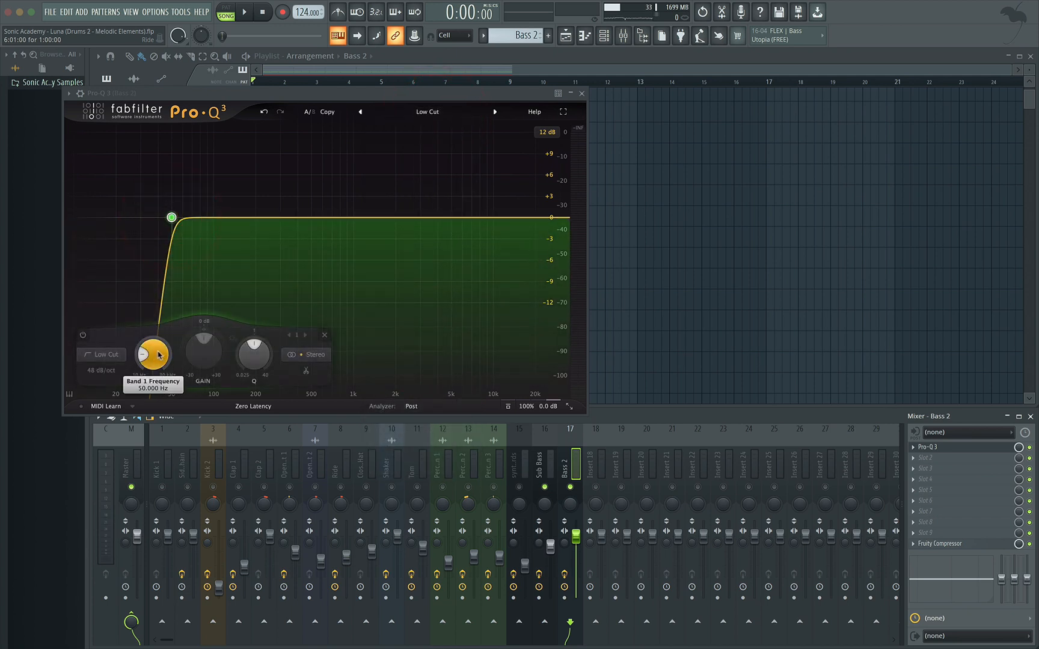
key(space)
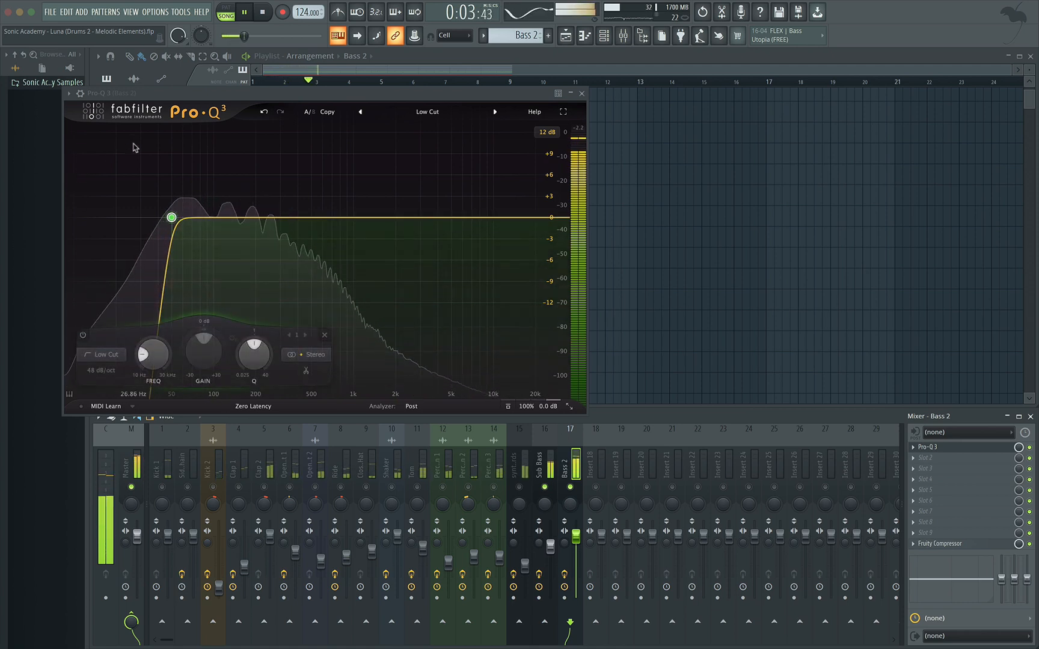
mouse_move(162, 224)
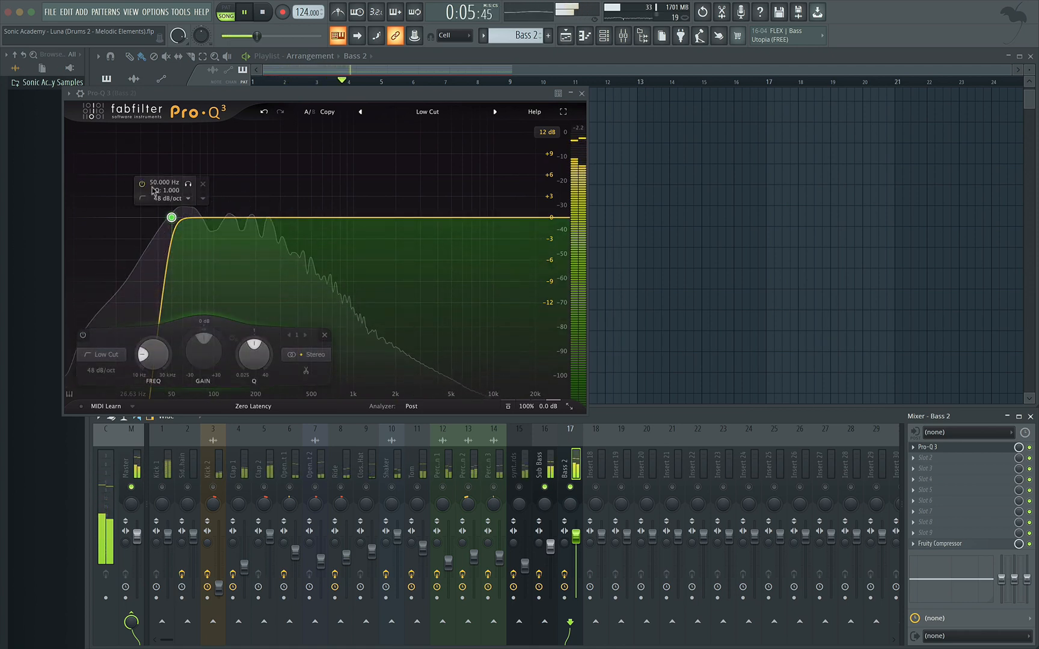
click(583, 94)
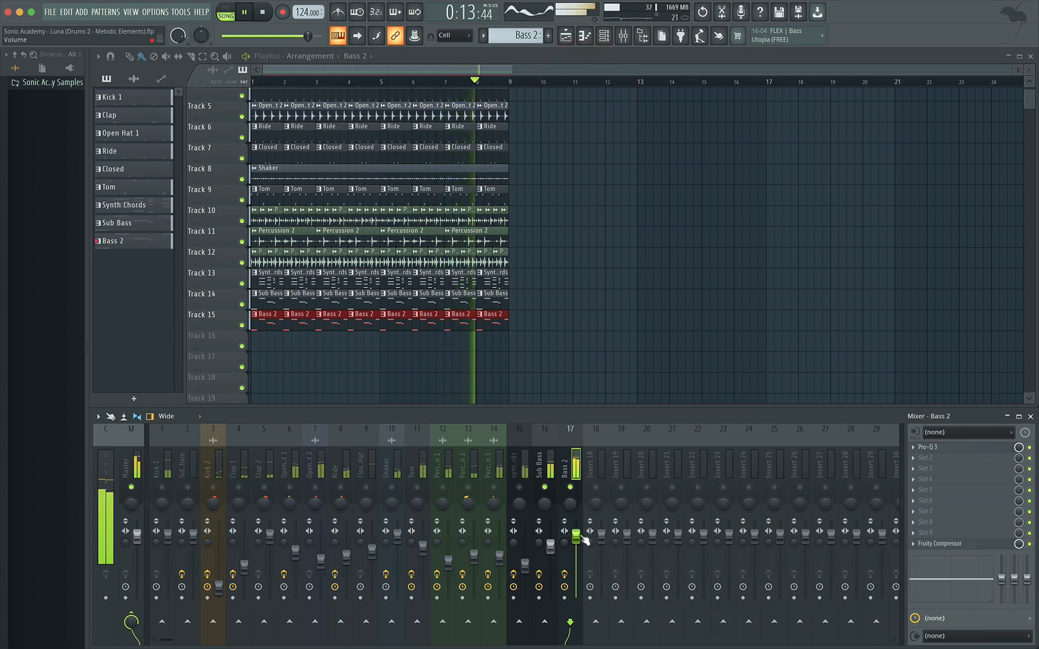
Step: Lower the Bass 2 mixer level to 53% (-11.7 dB) during playback and re-enable all the muted mixer tracks
drag(583, 541, 582, 582)
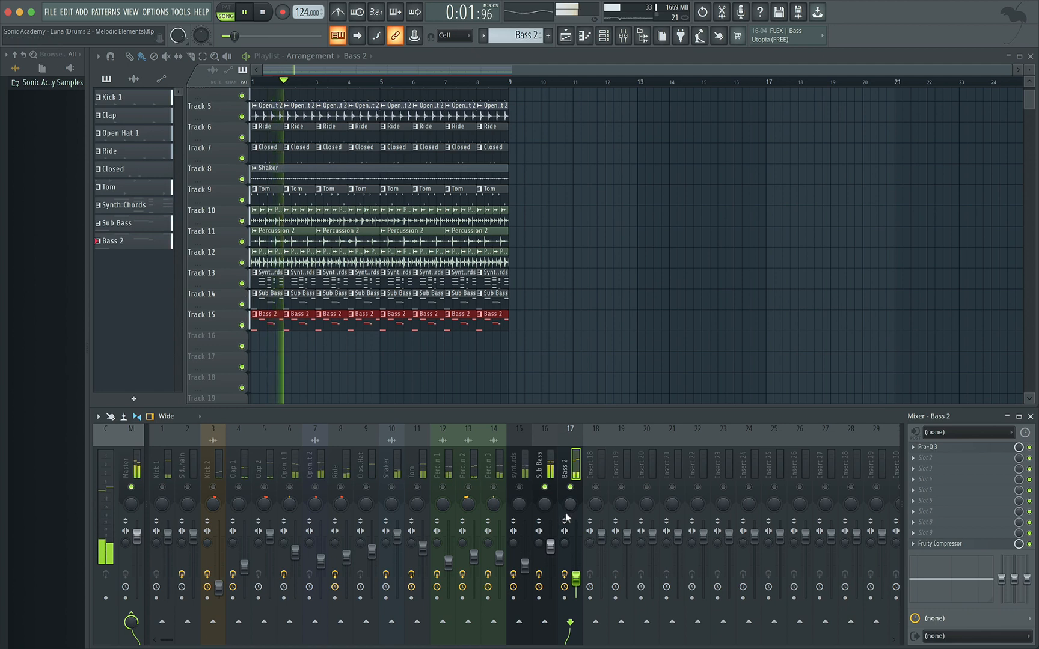
drag(238, 36, 252, 36)
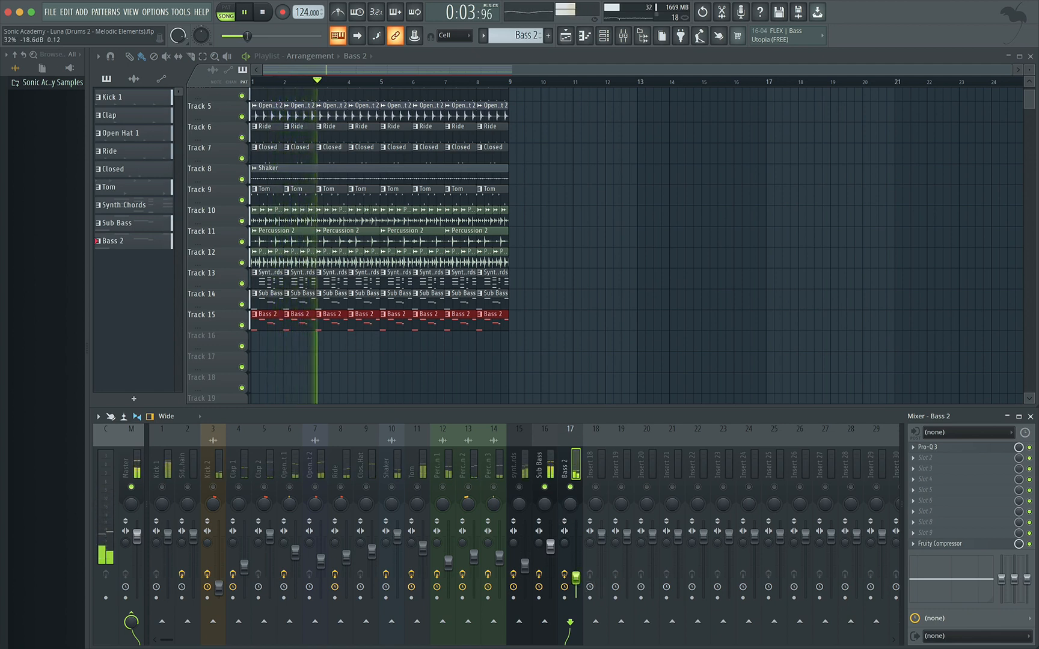
drag(576, 579, 576, 565)
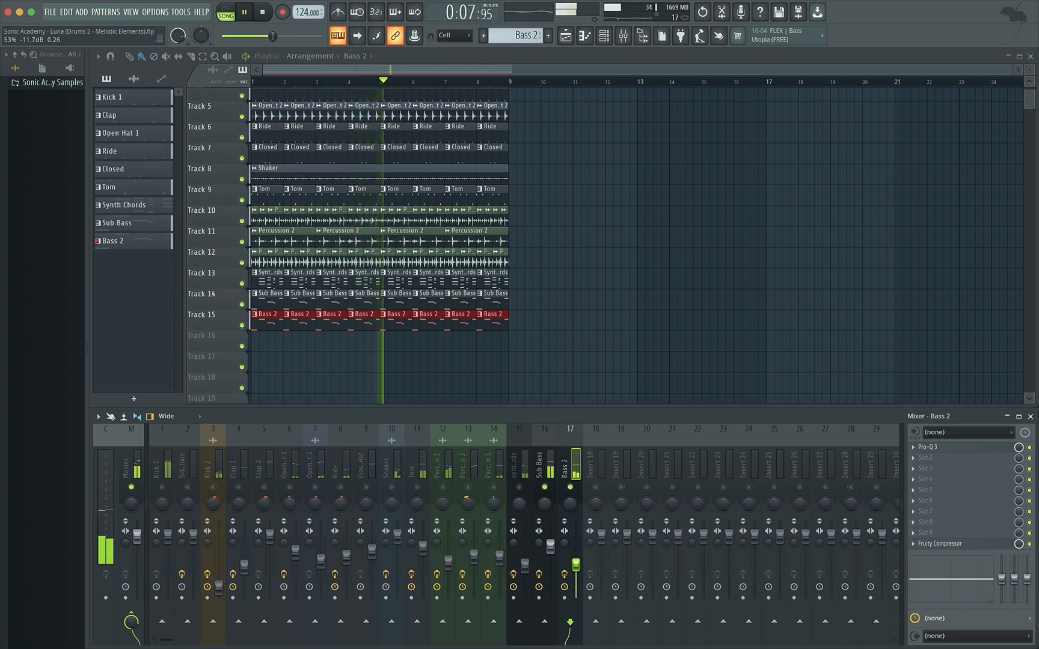
click(571, 441)
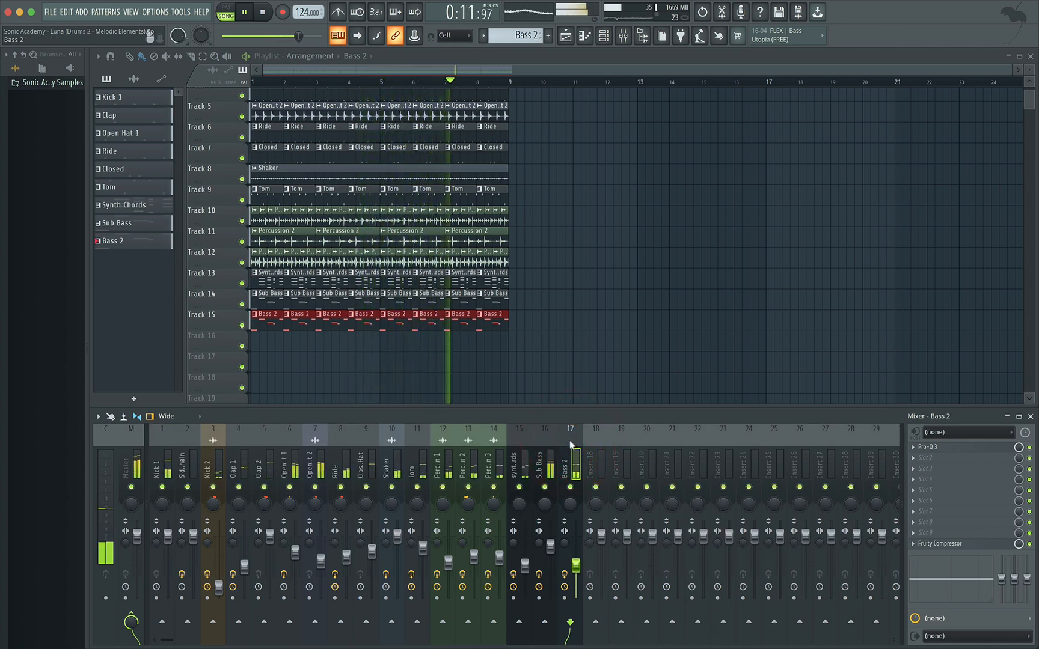
key(space)
Step: Play the full arrangement, comparing it with the Bass 2 mixer track muted and unmuted
click(571, 487)
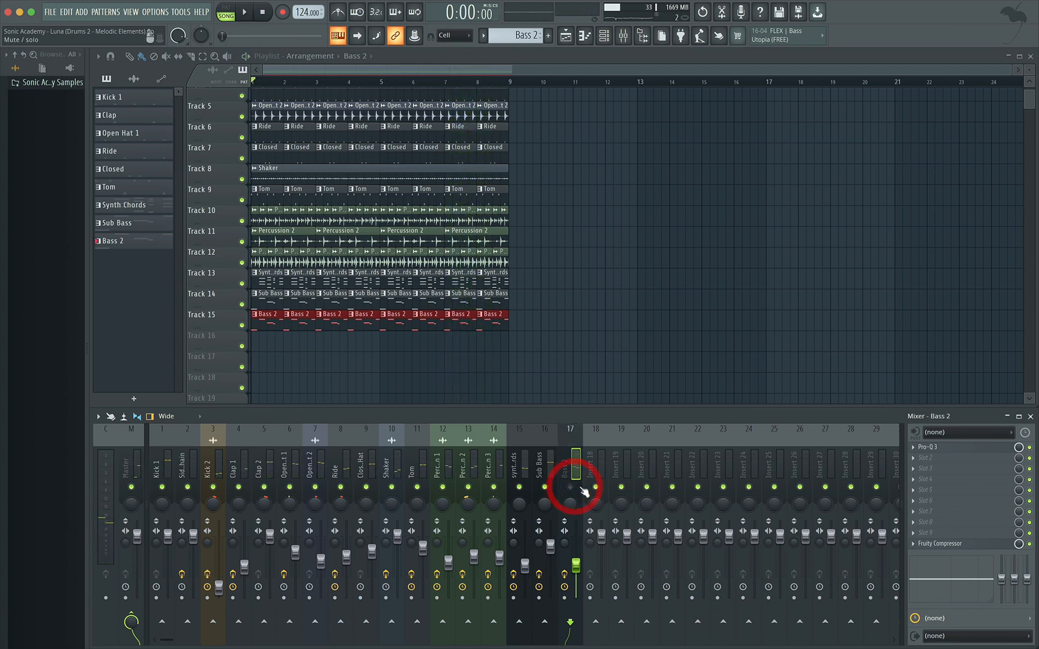
key(space)
click(571, 487)
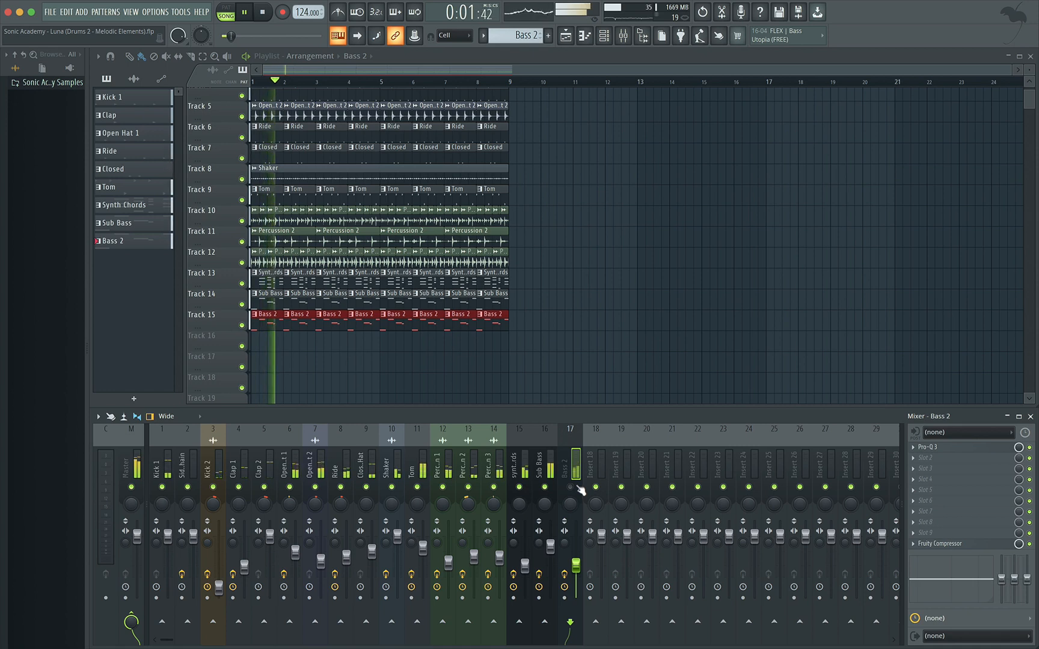
click(576, 485)
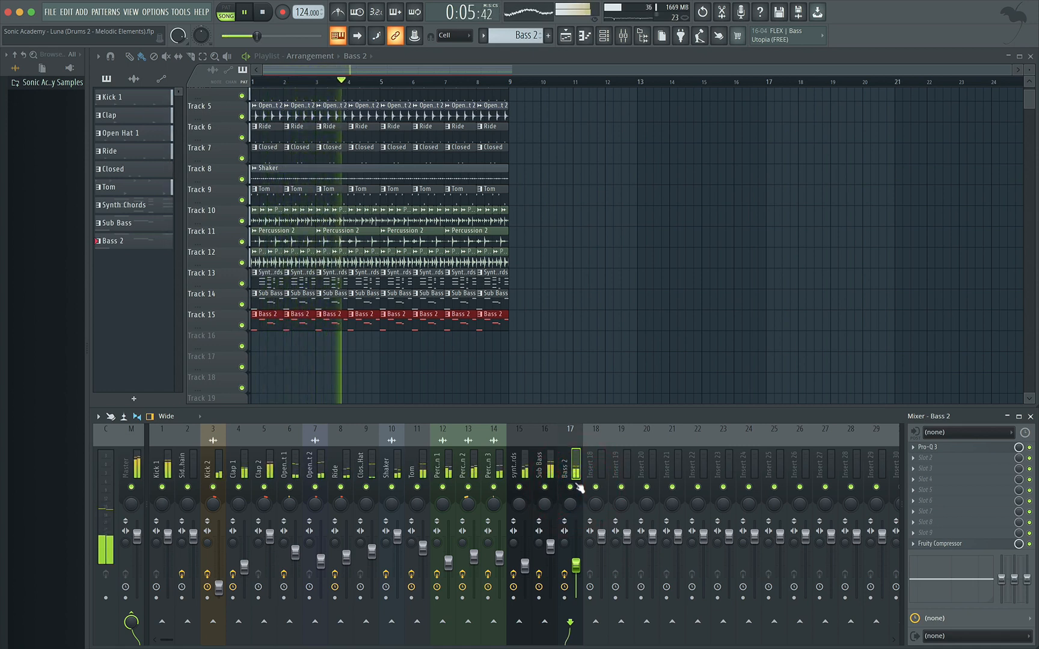
key(space)
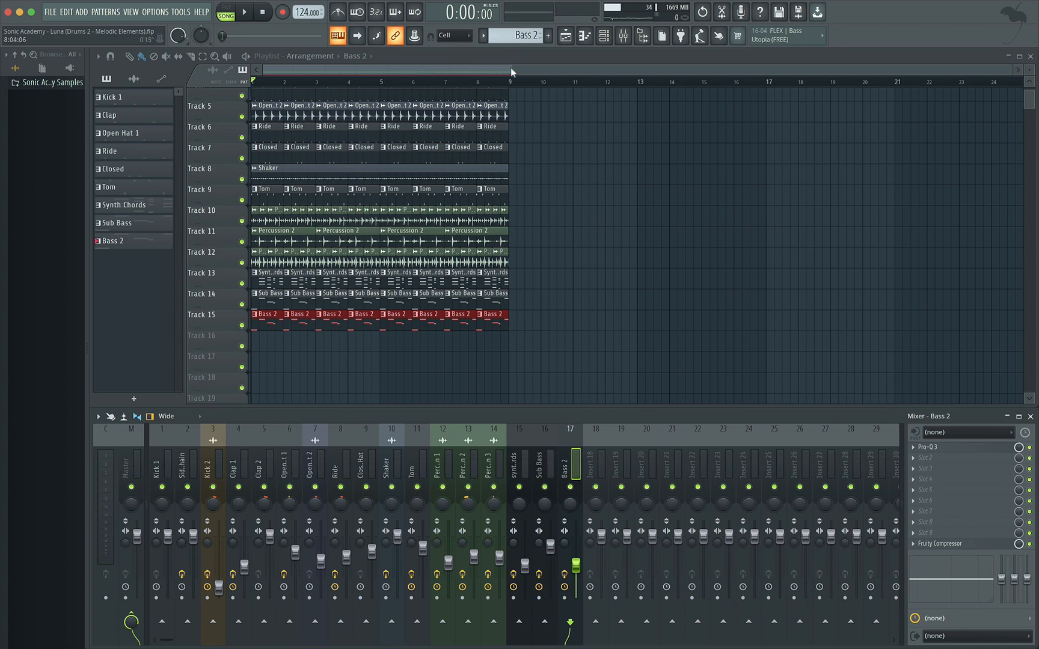
Step: Create a new pattern named Breakbass
click(551, 37)
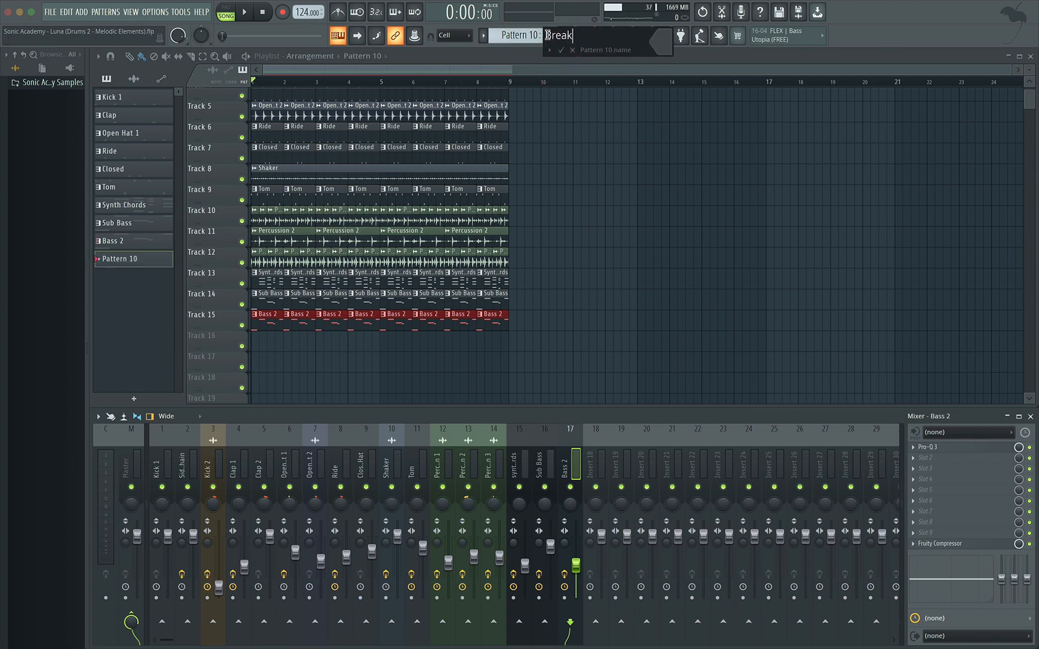
key(Return)
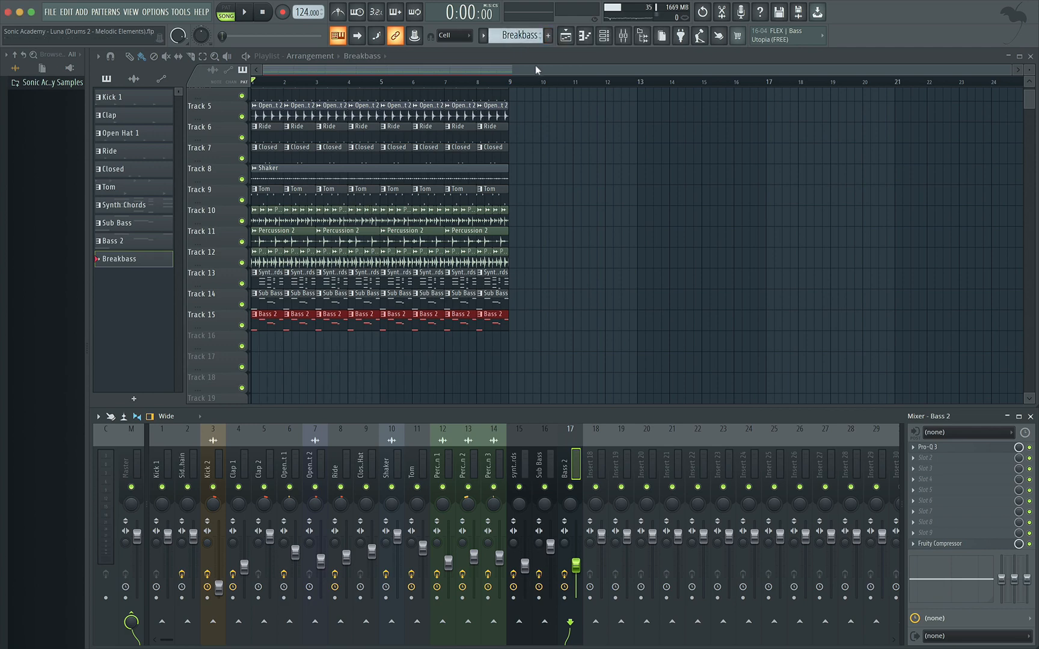
Step: Copy the eight Synth Chords clips on Track 13 so the duplicates run from bar 9 to bar 17
scroll(535, 65, up, 2)
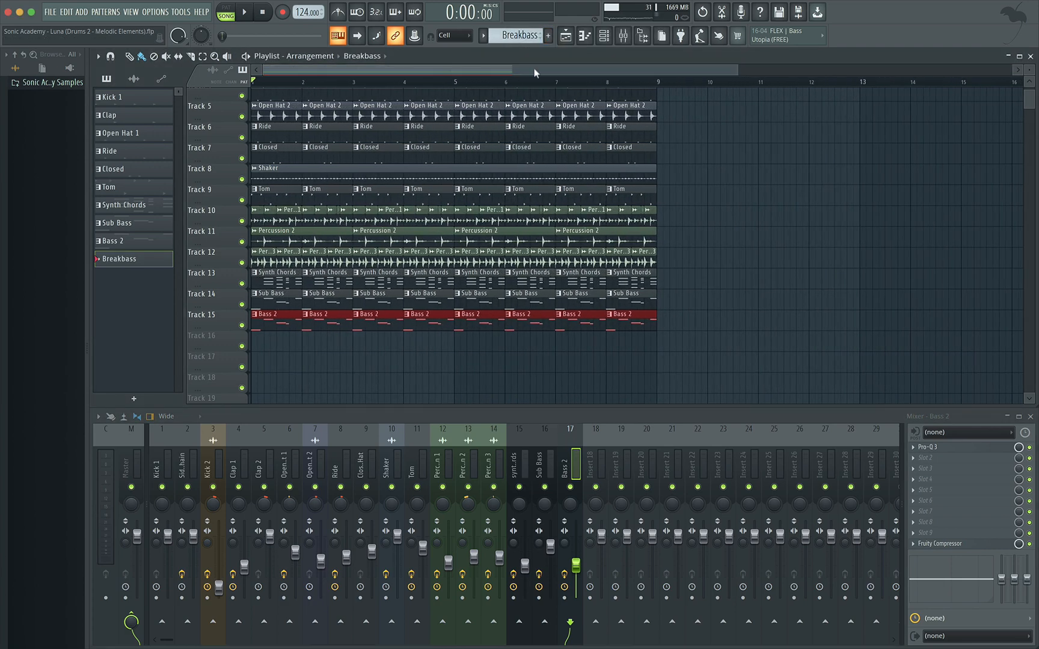
scroll(573, 223, down, 3)
drag(604, 200, 256, 224)
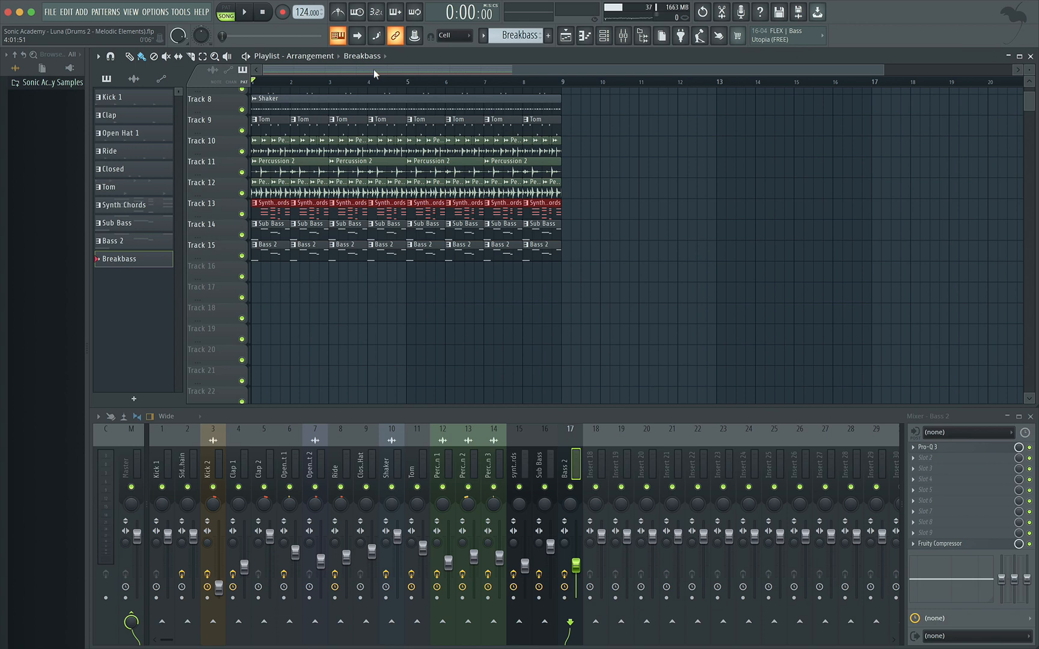
drag(264, 214, 583, 215)
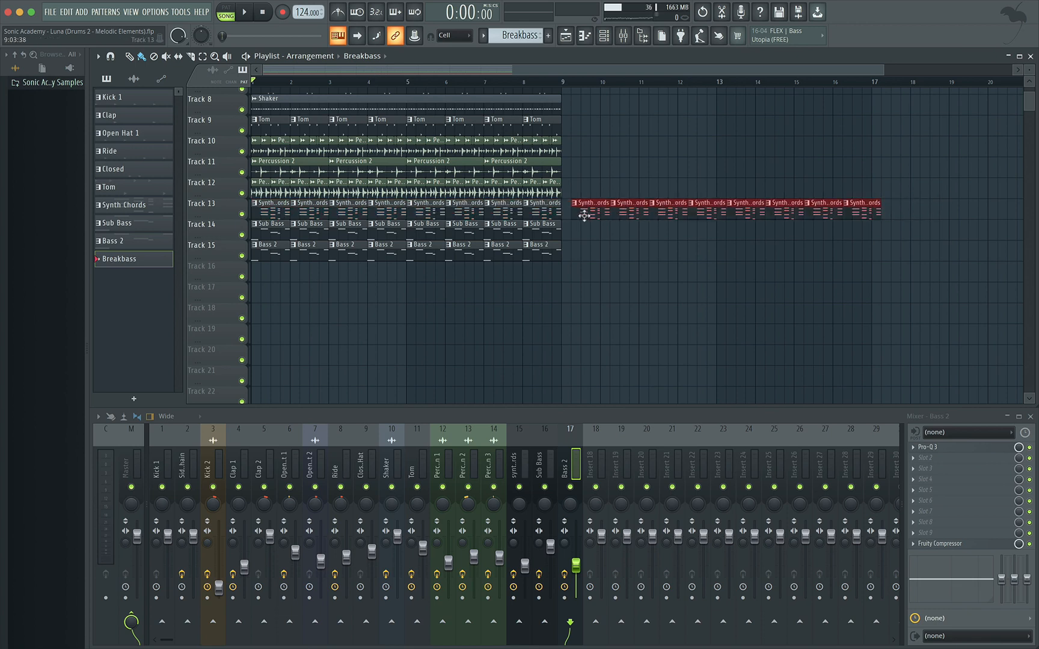
scroll(604, 233, right, 3)
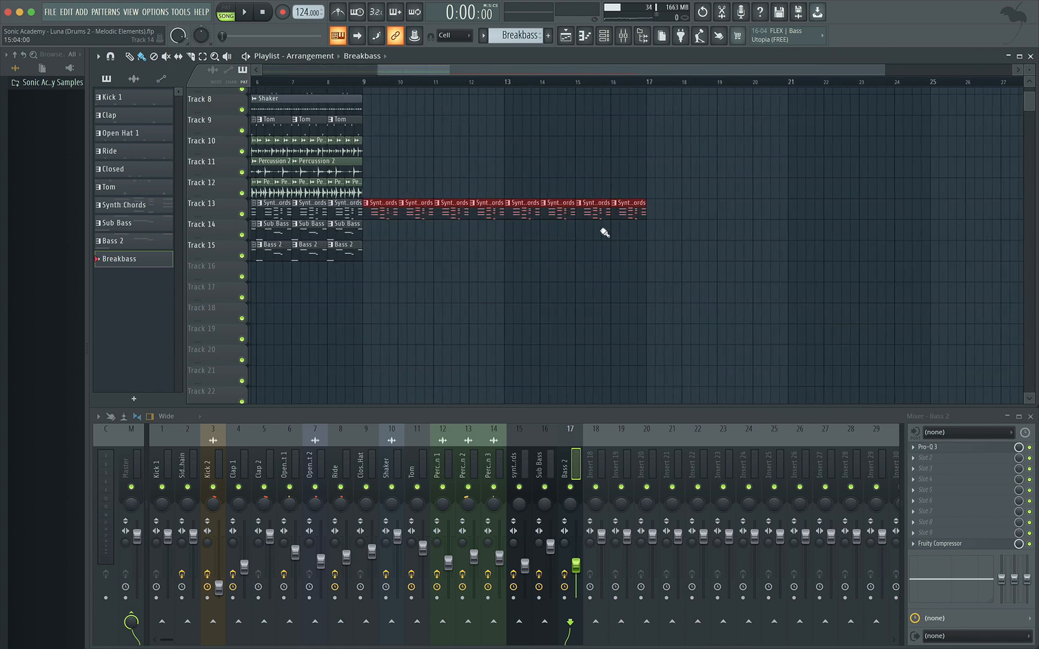
Step: Select bars 9 to 17 on the playlist timeline as the loop range and set the playback position to bar 9
drag(368, 87, 636, 88)
click(649, 85)
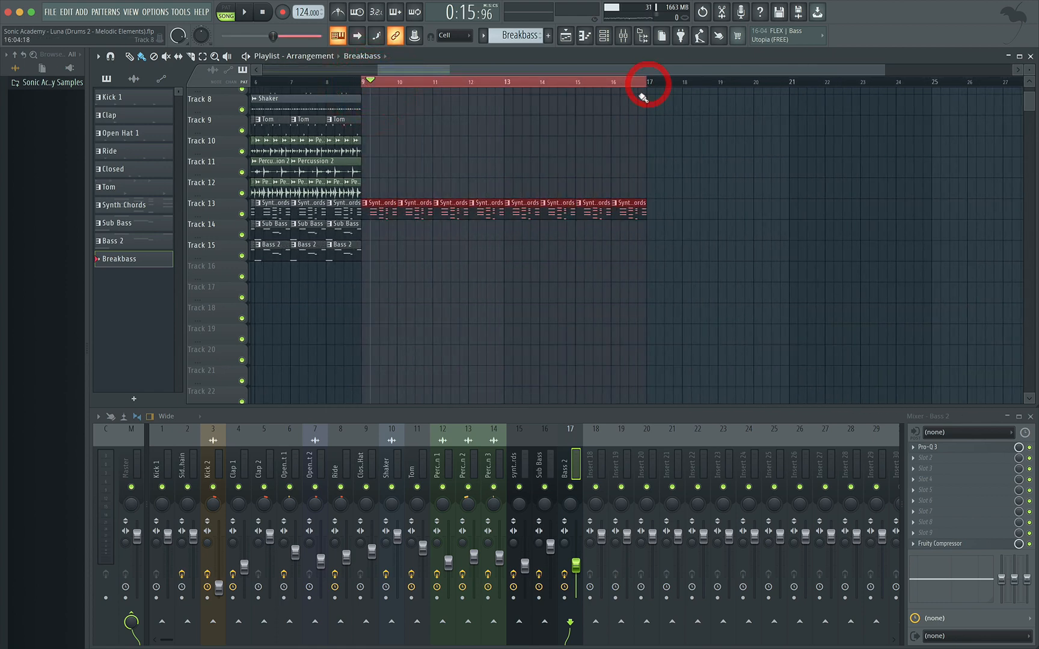
click(366, 82)
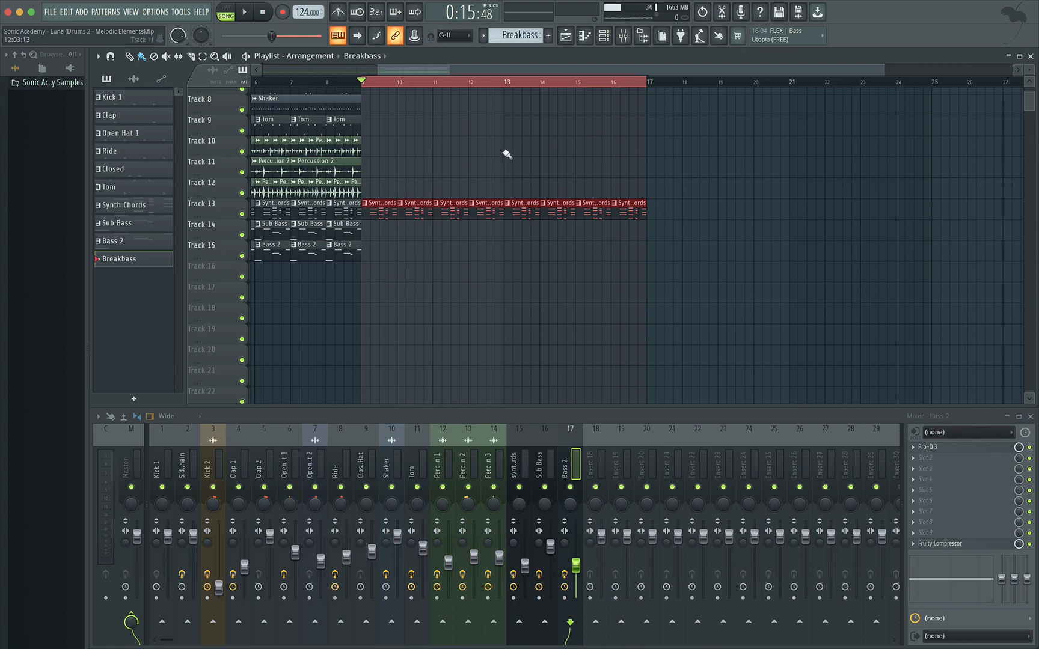
Step: Add a new Sylenth1 channel, load the Synth Chords.fxp preset, try its keyboard, and close the plugin window
click(604, 35)
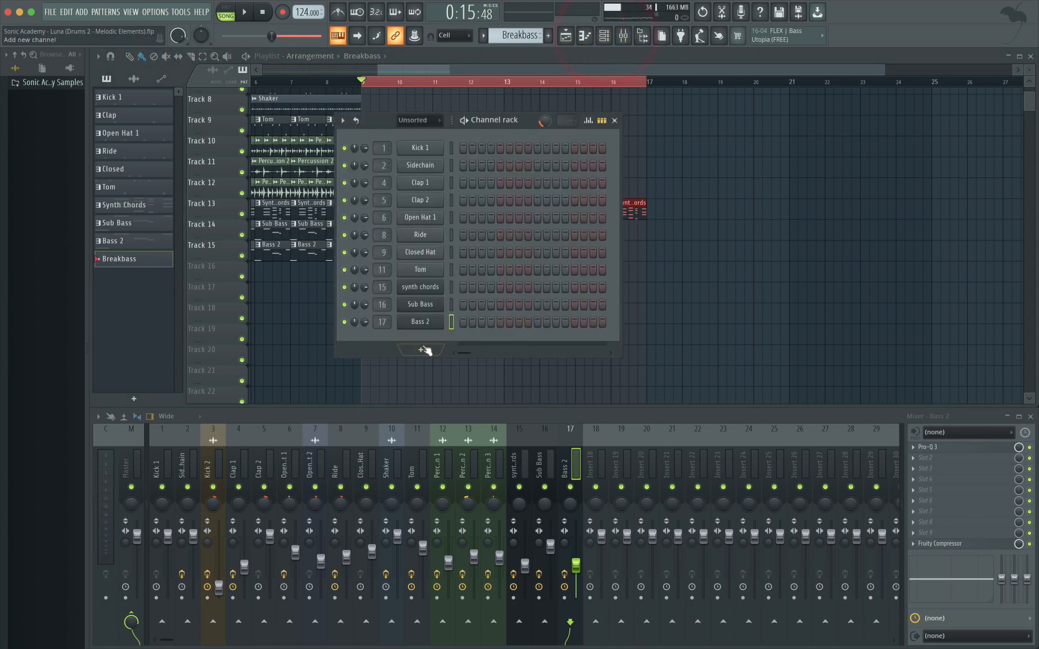
click(423, 347)
click(450, 67)
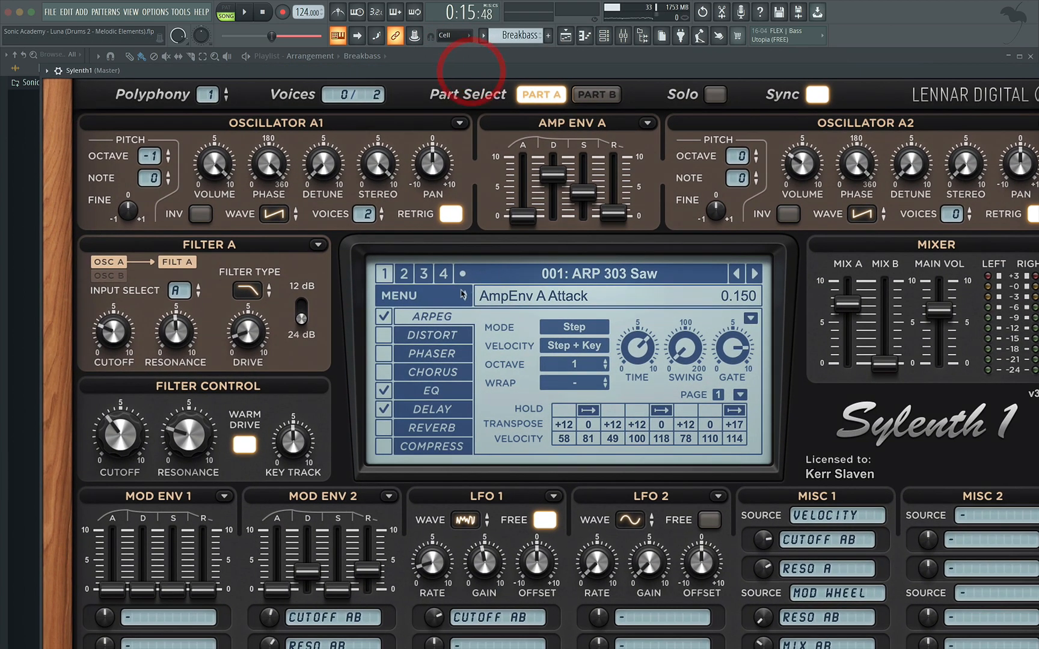
click(461, 293)
mouse_move(625, 318)
click(706, 318)
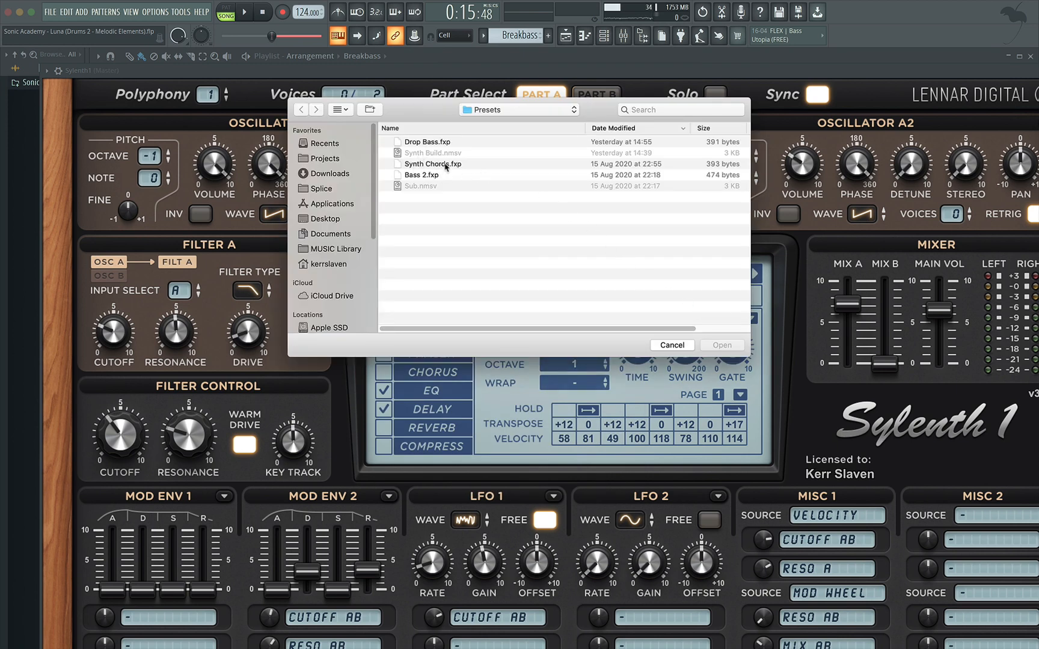
double_click(446, 164)
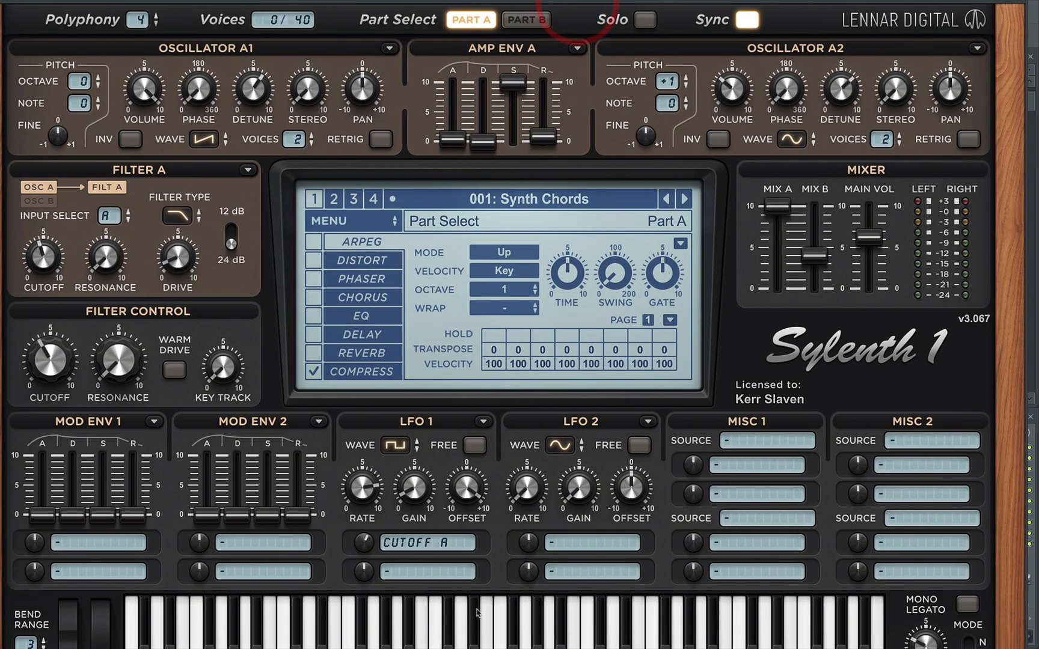
click(470, 615)
click(596, 613)
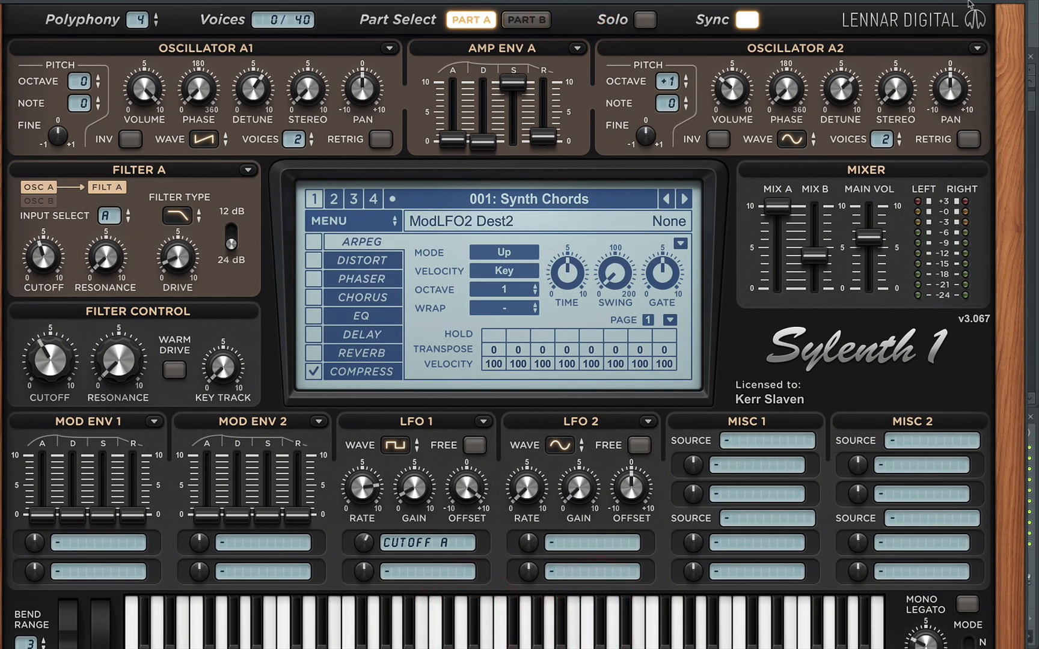
drag(969, 3, 907, 59)
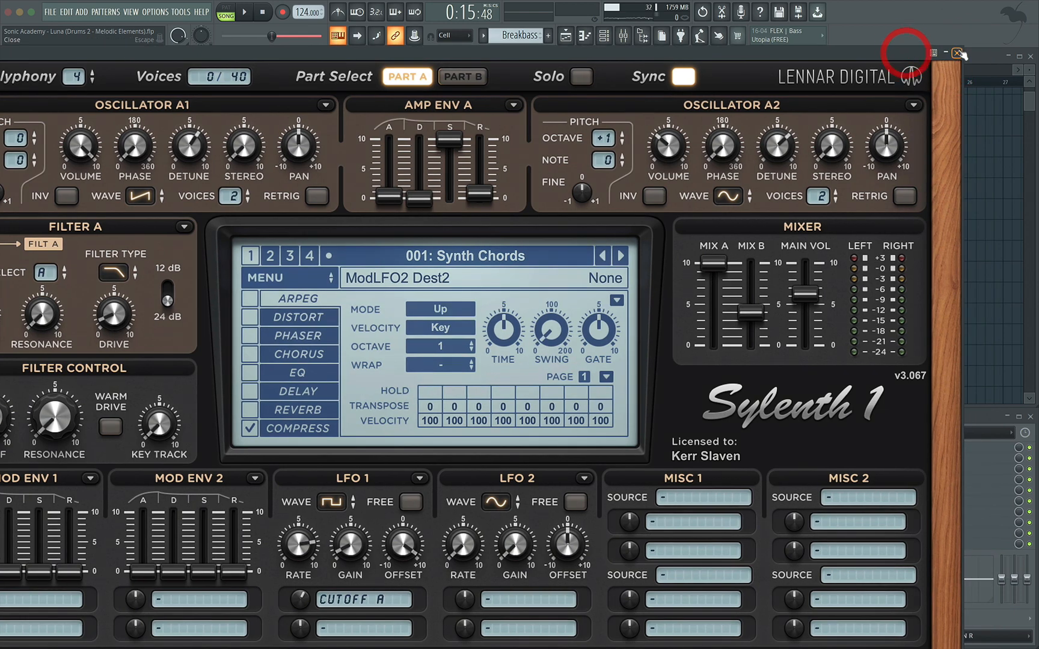
click(958, 53)
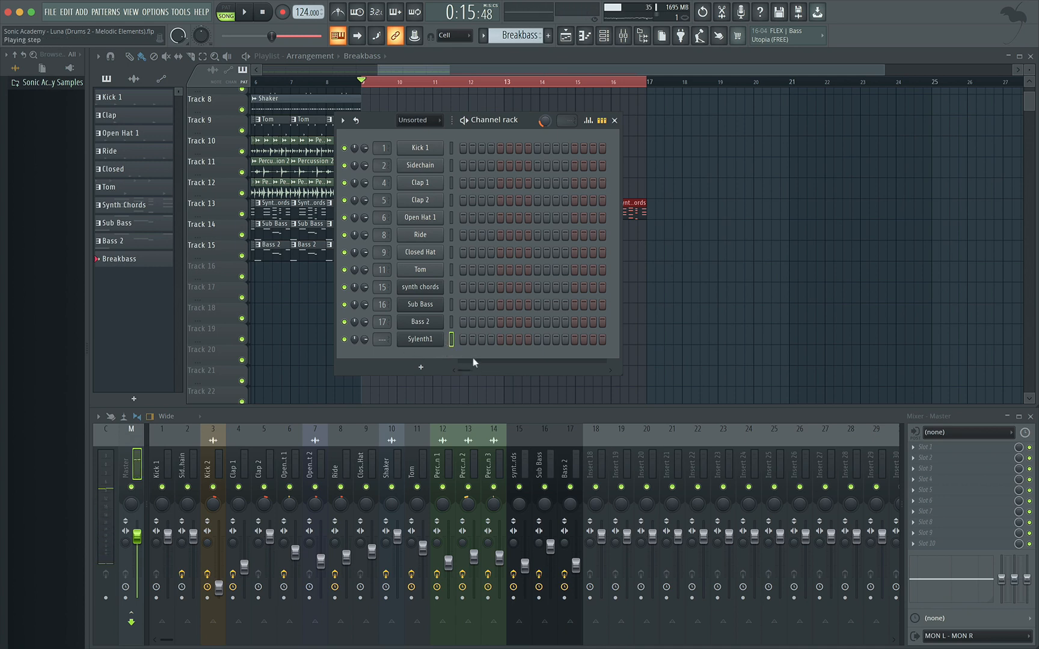
Step: Rename the new Sylenth1 channel to Breakbass and route it to mixer track 18
right_click(430, 341)
click(504, 365)
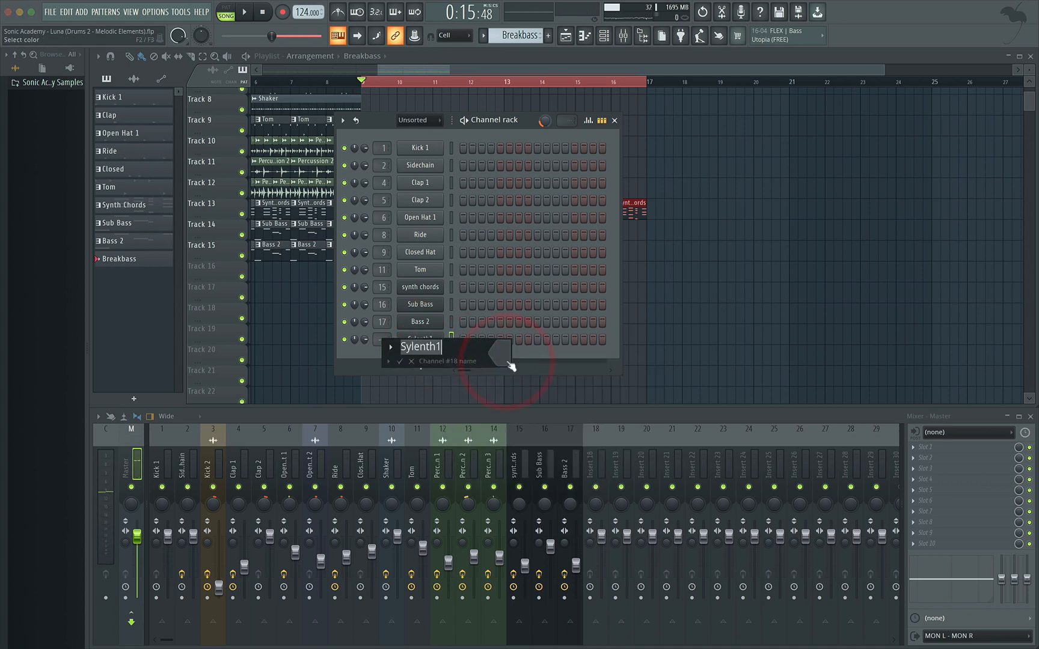
text(Breakba)
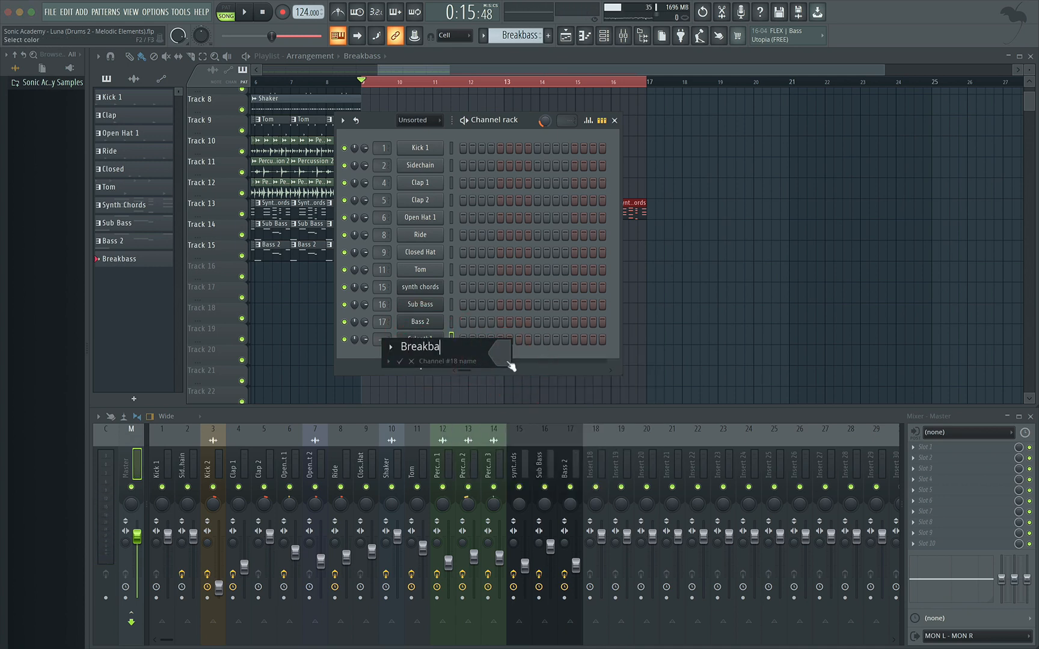
text(ss)
key(Return)
key(ctrl+l)
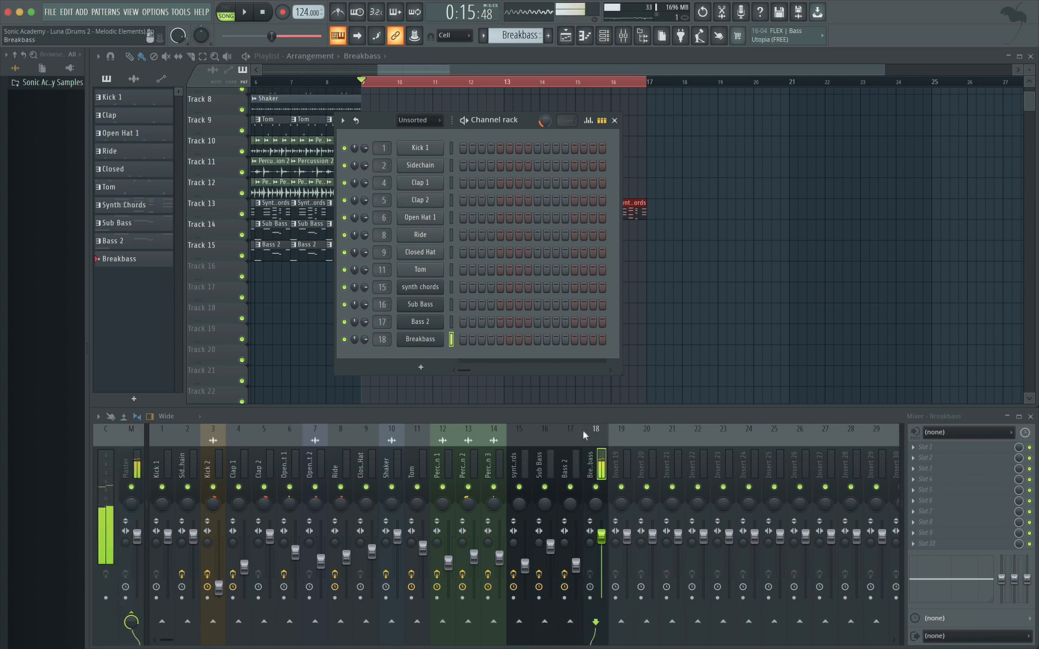
Step: Audition low notes in the Breakbass piano roll and draw a long E2 note from bar 1, about two bars in length
right_click(438, 340)
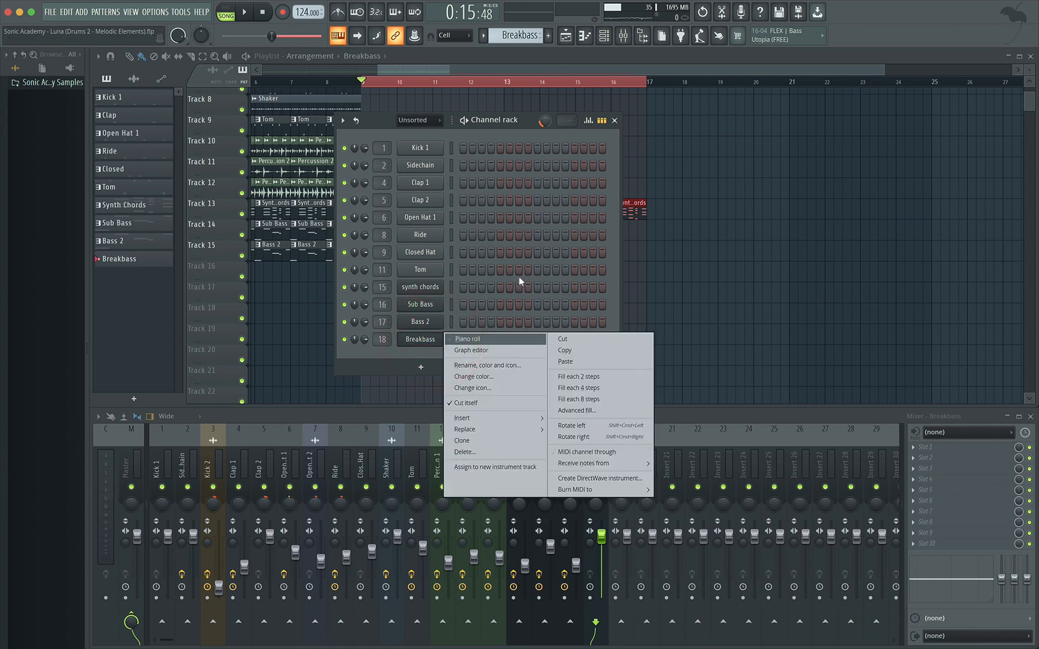
click(475, 338)
click(294, 304)
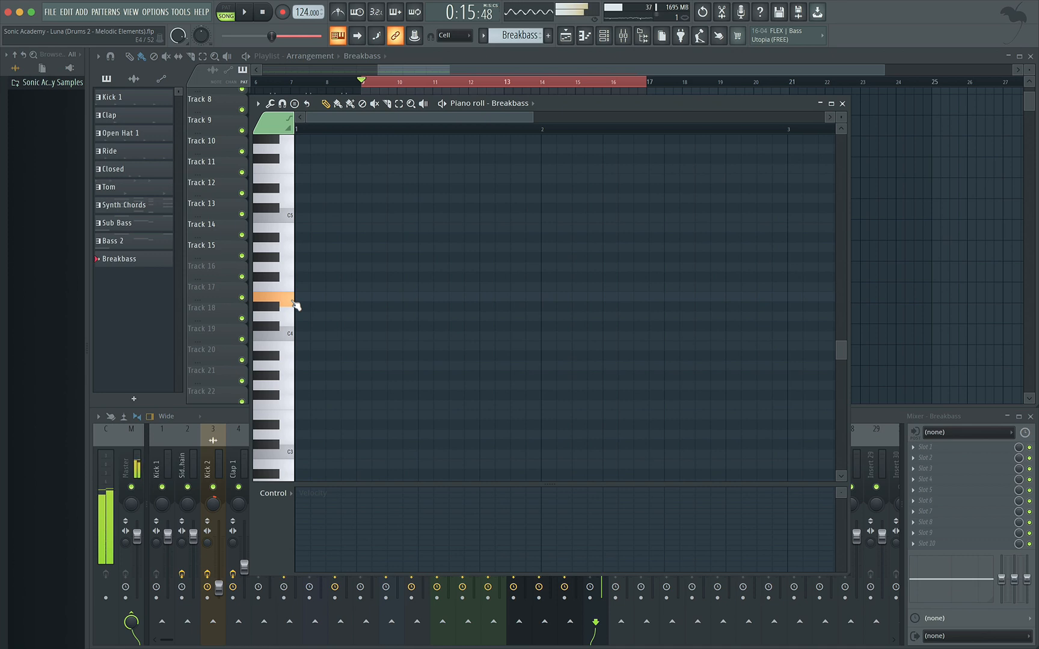
scroll(321, 319, down, 5)
click(291, 313)
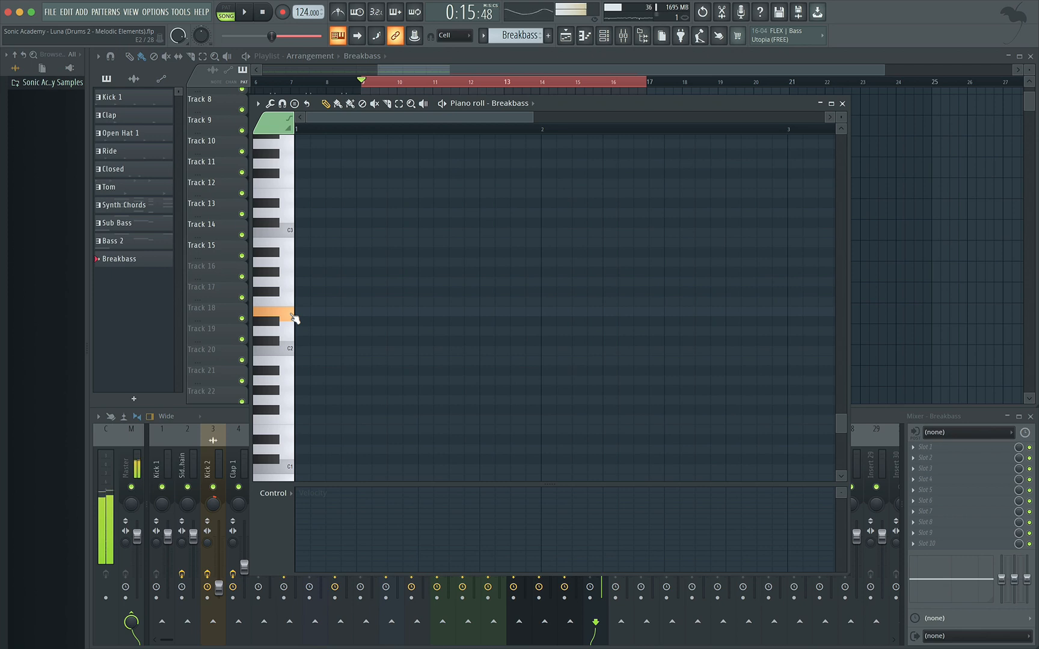
click(298, 311)
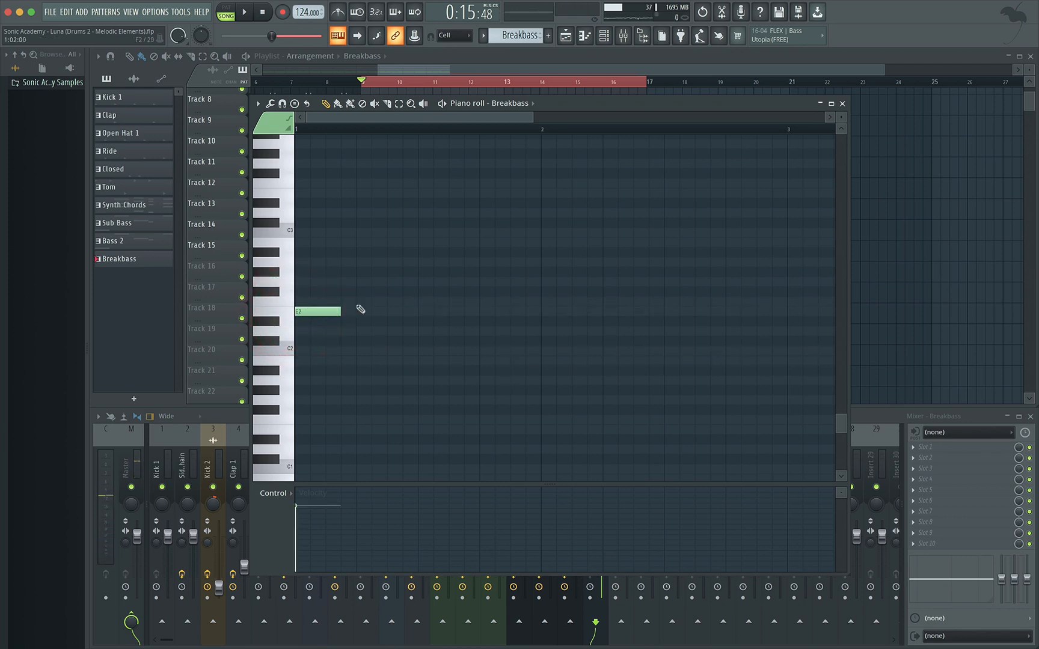
drag(343, 309, 834, 307)
scroll(779, 310, down, 3)
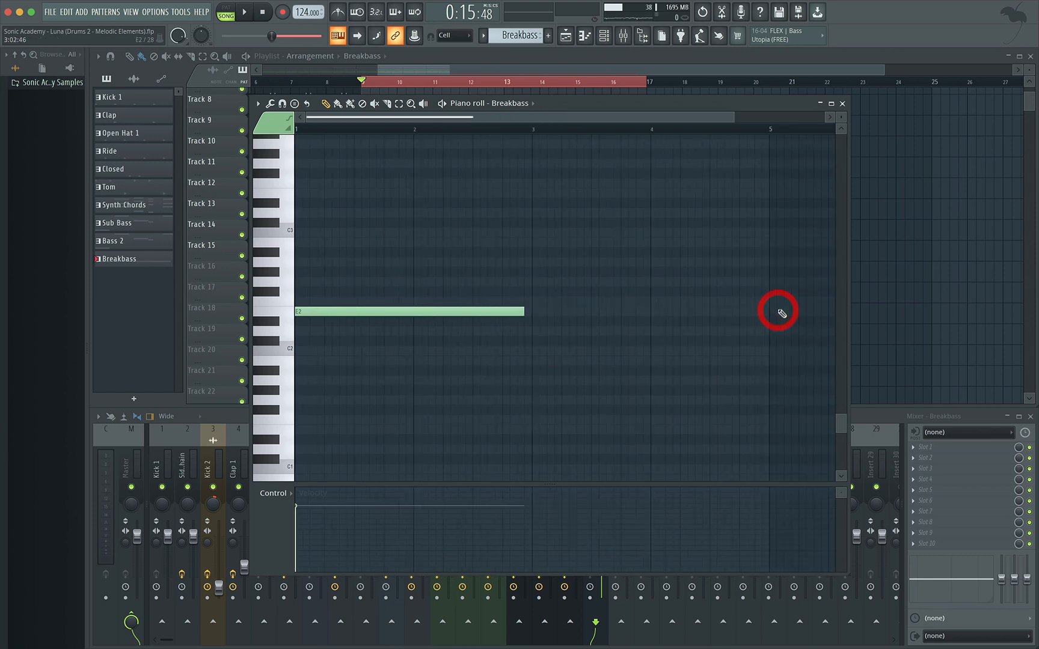
Step: Play the Breakbass pattern in pattern mode and add a two-bar C2 note at bar 3, removing the stray E2 note
click(232, 17)
key(space)
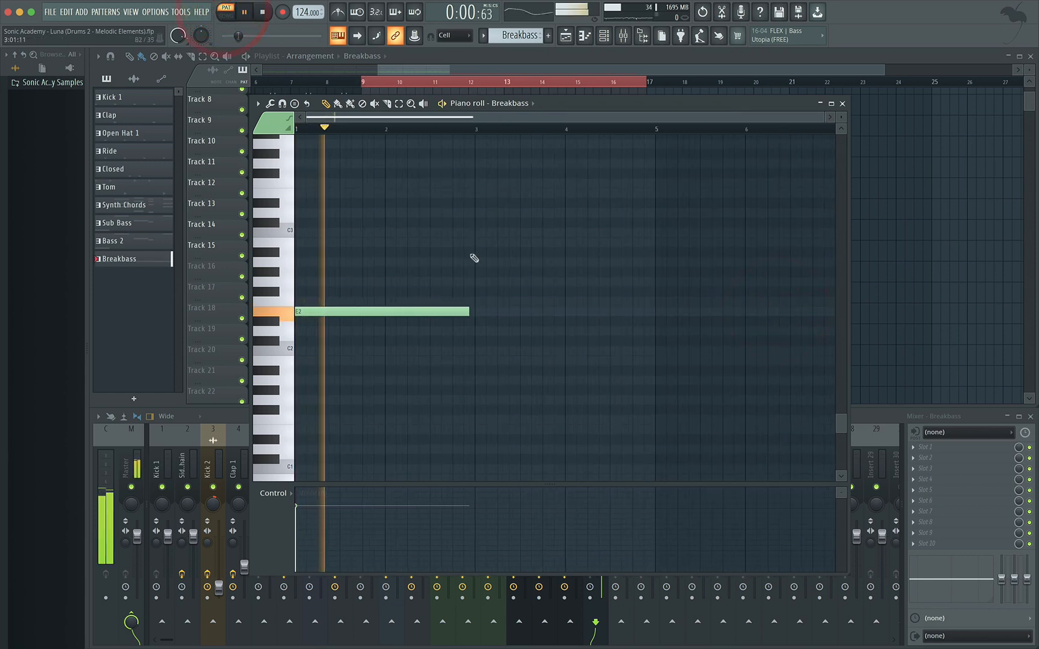
scroll(475, 253, down, 3)
click(470, 201)
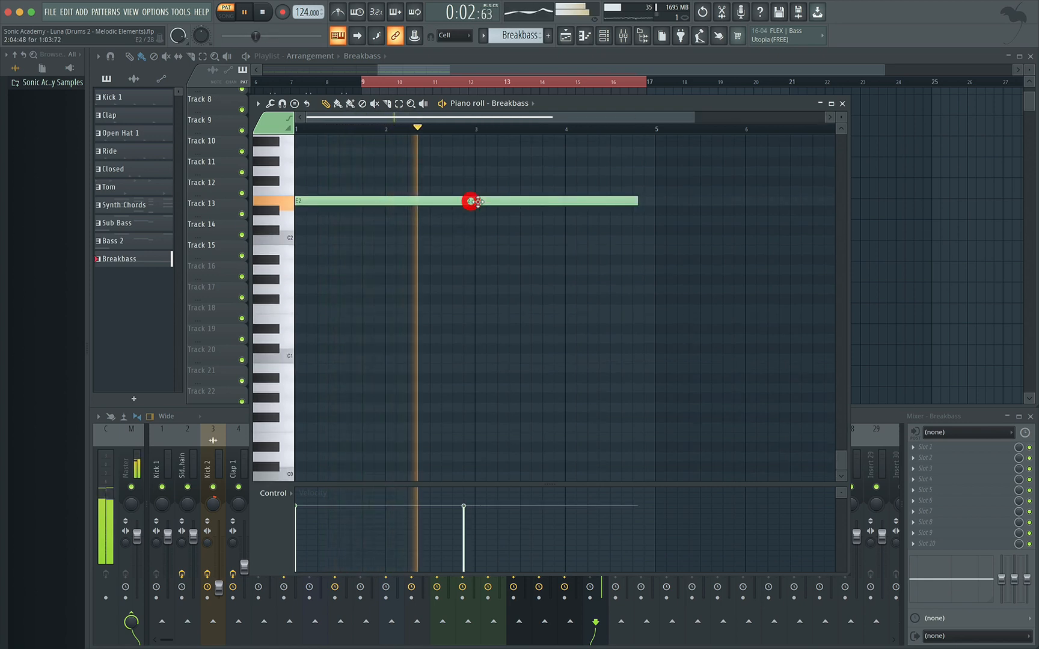
right_click(485, 202)
scroll(474, 200, up, 2)
key(space)
drag(463, 199, 772, 246)
scroll(474, 200, up, 1)
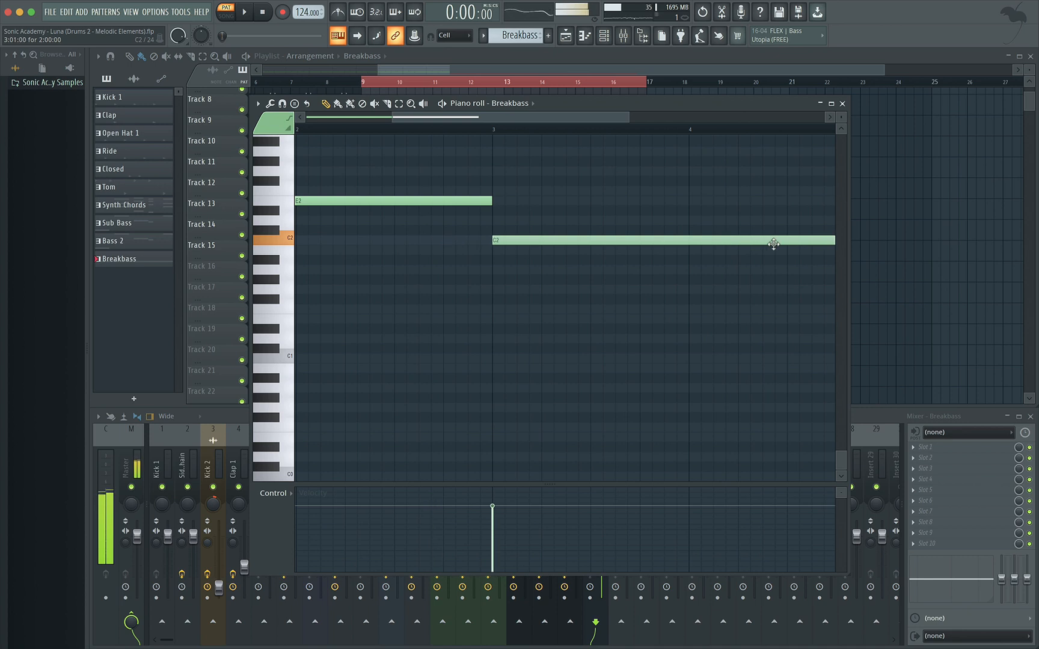
scroll(668, 238, down, 3)
Step: Add a two-bar A1 note at bar 5 and a two-bar B1 note at bar 7 in the Breakbass pattern
key(space)
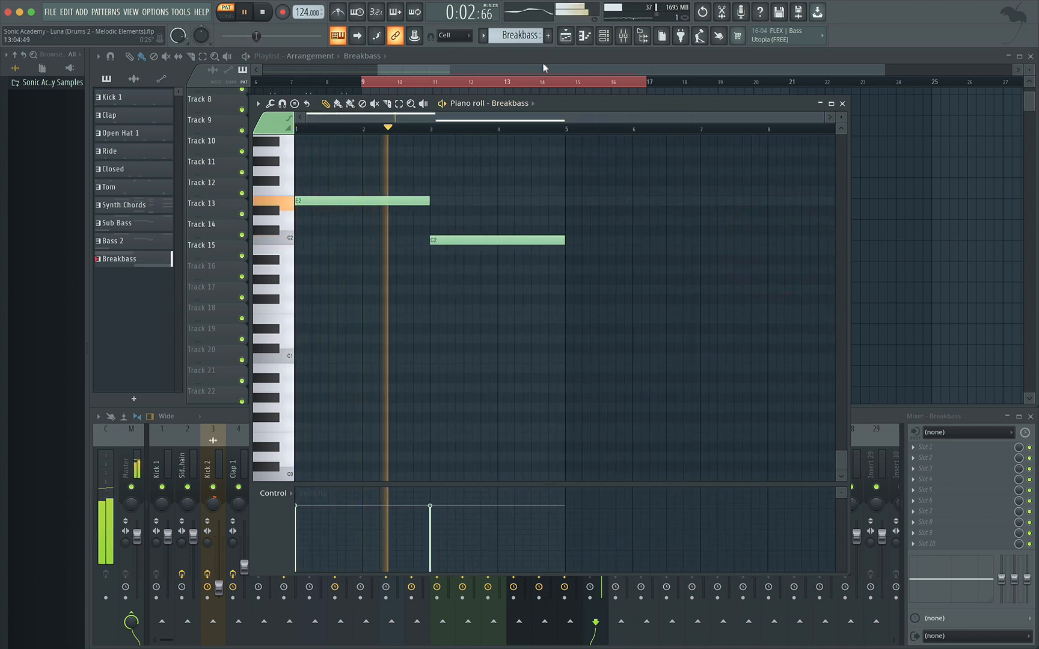
click(569, 270)
scroll(652, 272, down, 2)
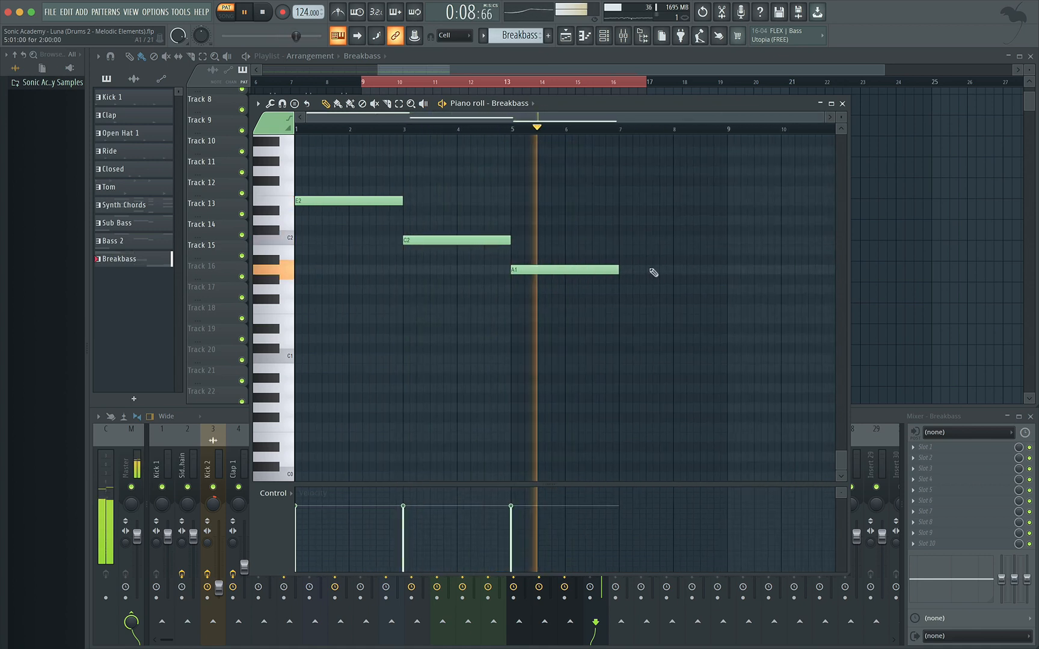
key(space)
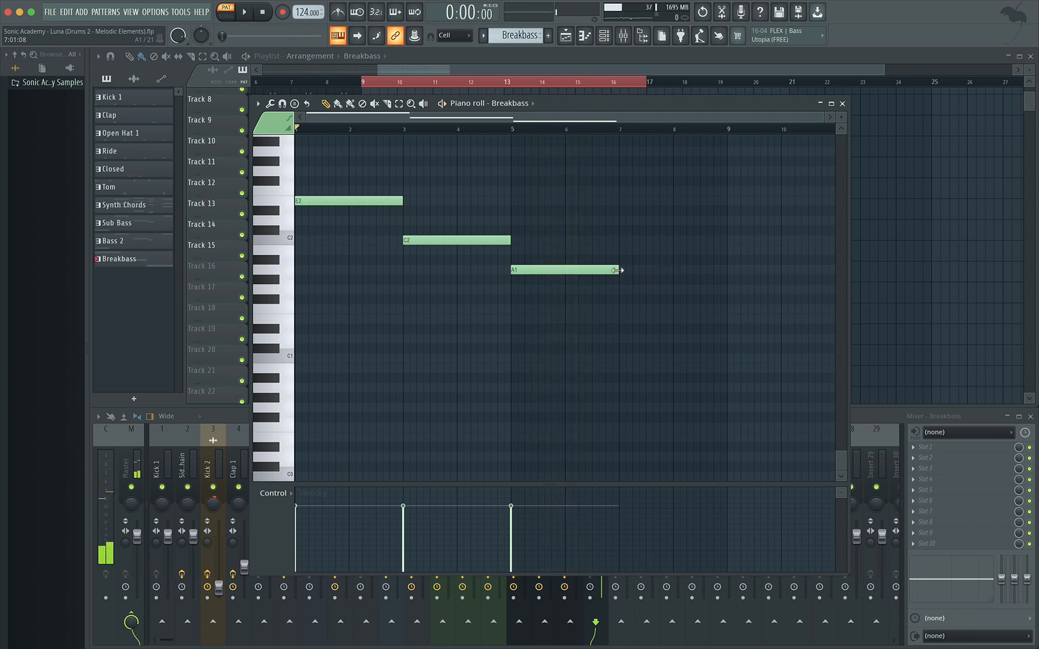
click(621, 270)
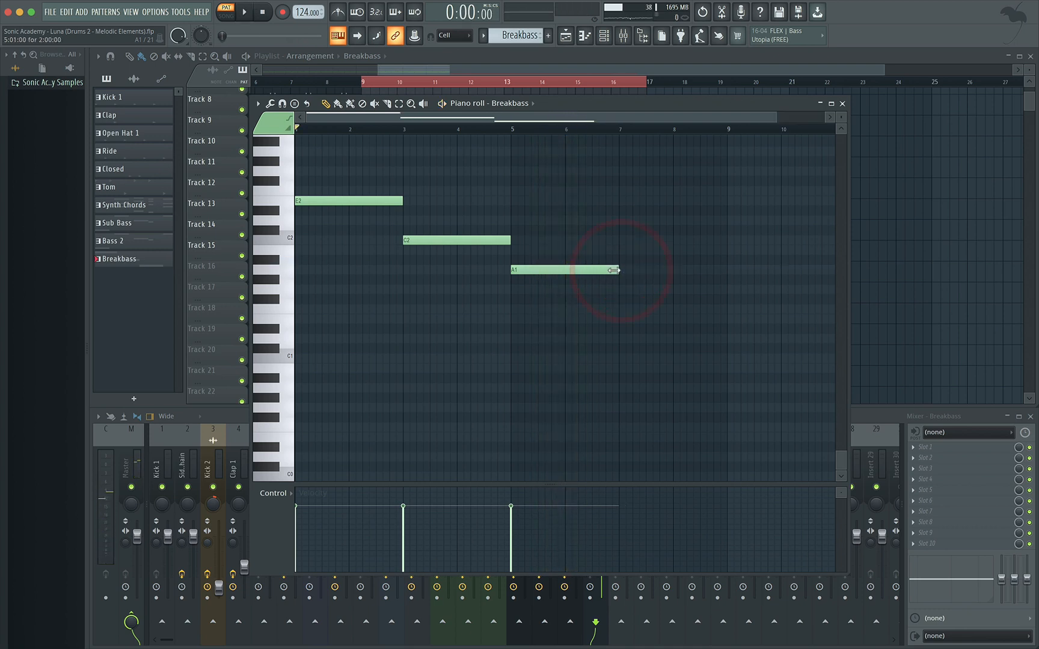
click(627, 252)
drag(627, 252, 619, 251)
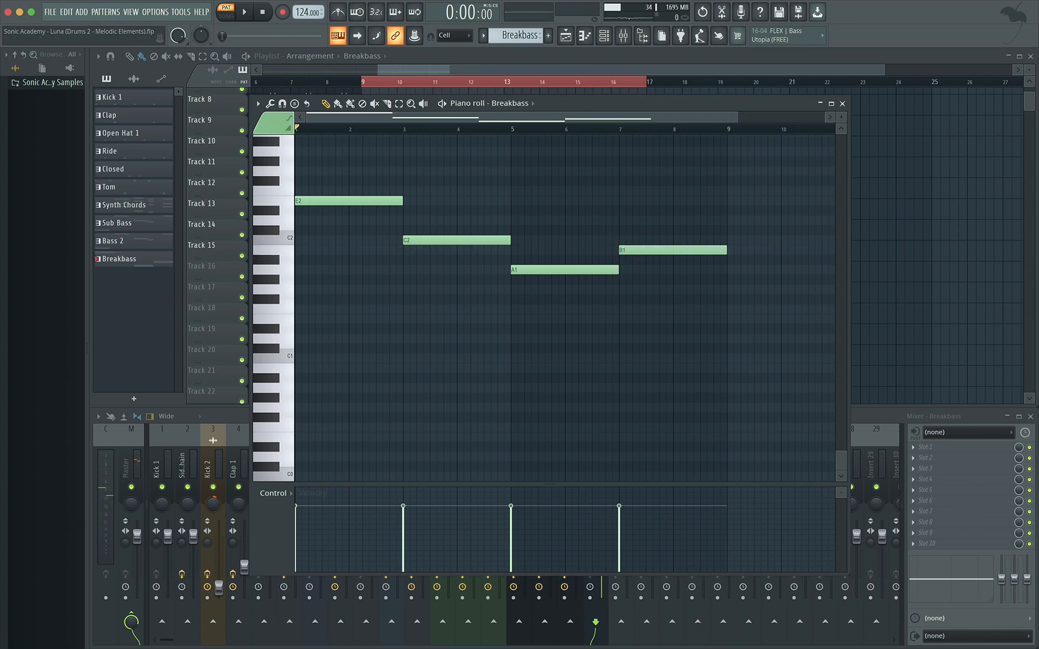
Step: Transpose all the Breakbass notes up one octave, audition the pattern, and return to the playlist
drag(568, 101, 581, 75)
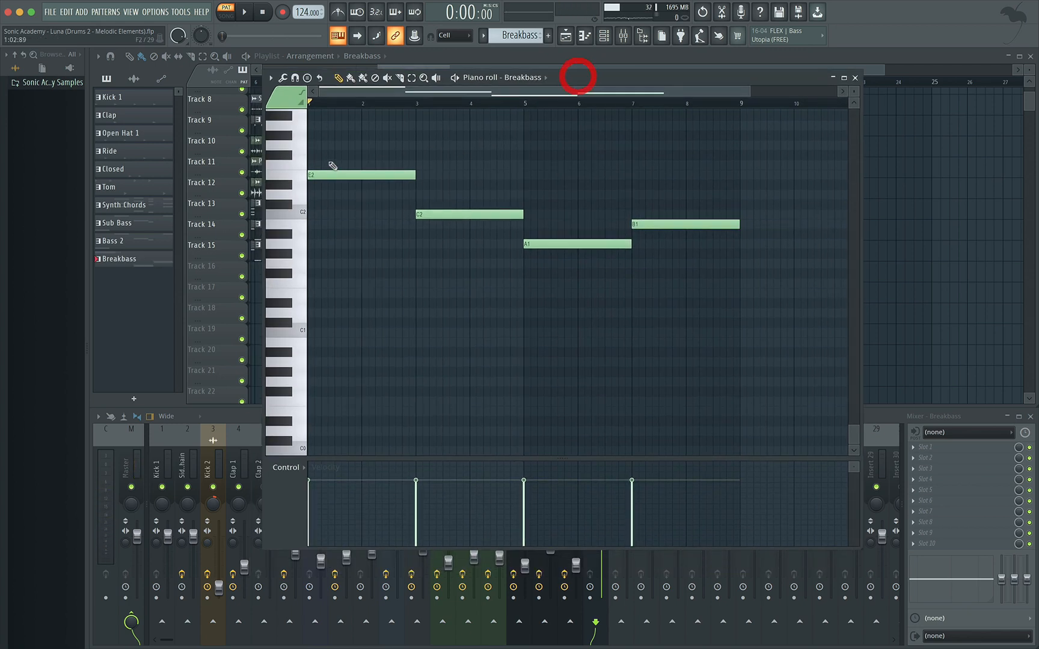
scroll(339, 178, up, 10)
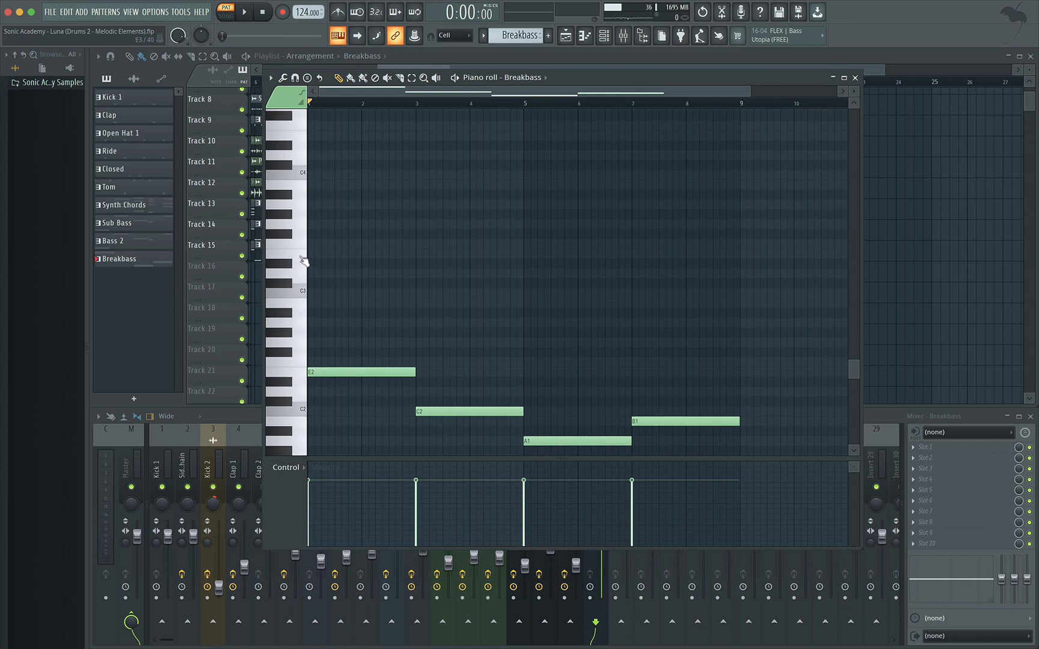
click(301, 260)
key(ctrl+Up)
key(space)
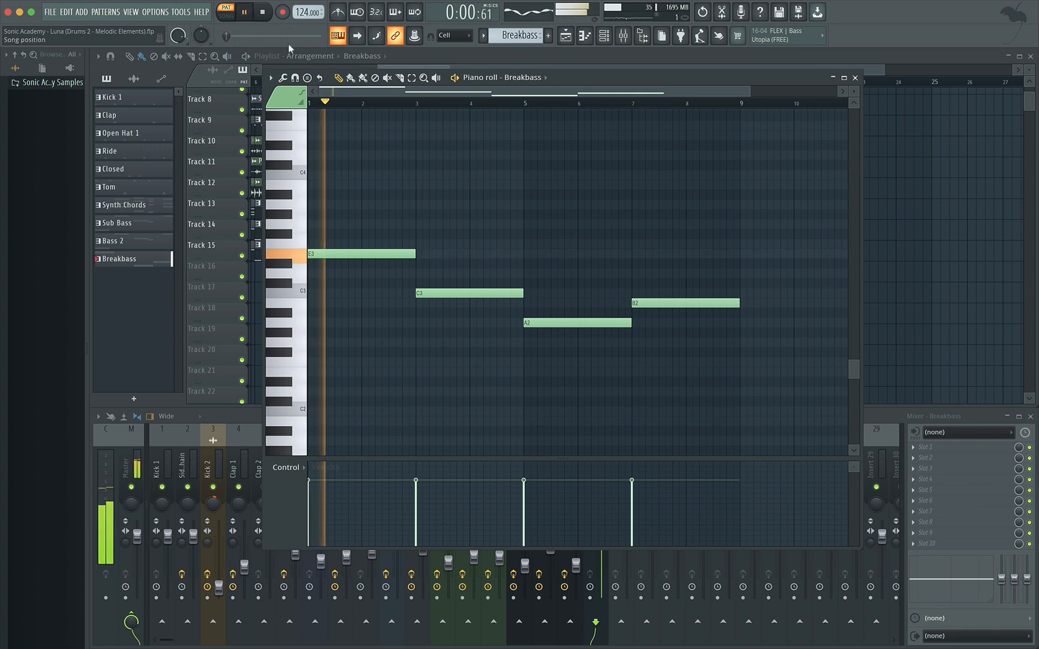
key(space)
click(706, 55)
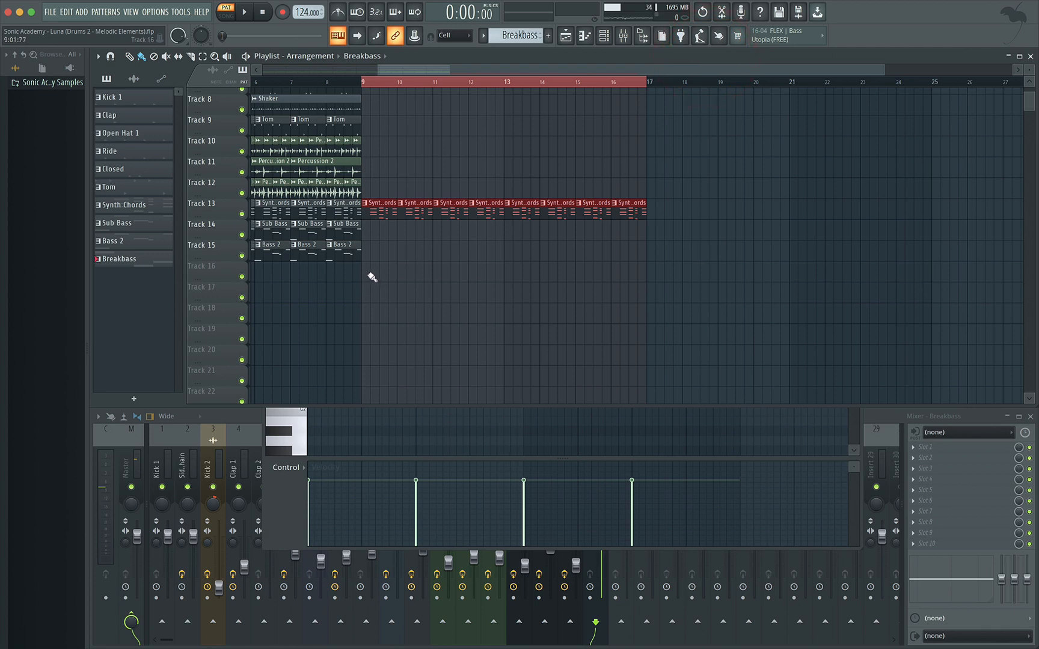
Step: Place the Breakbass pattern on Track 16 from bar 9 and cue song playback at bar 9
click(367, 275)
click(789, 232)
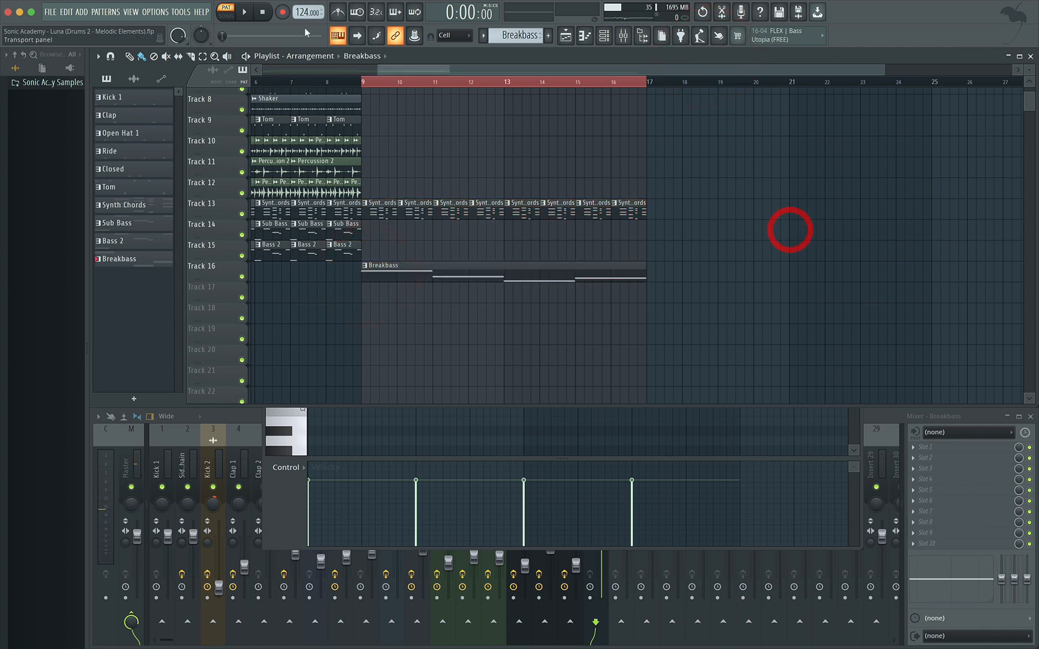
click(367, 83)
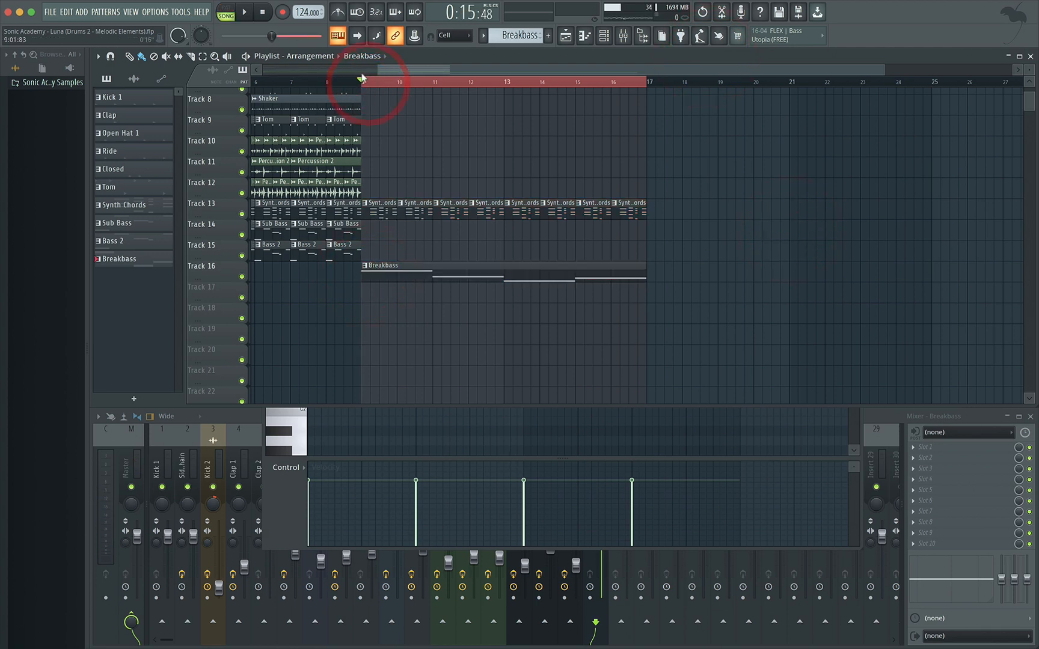
Step: Play the breakdown from bar 9 and lower the Breakbass mixer volume to sit under the synth chords
click(604, 36)
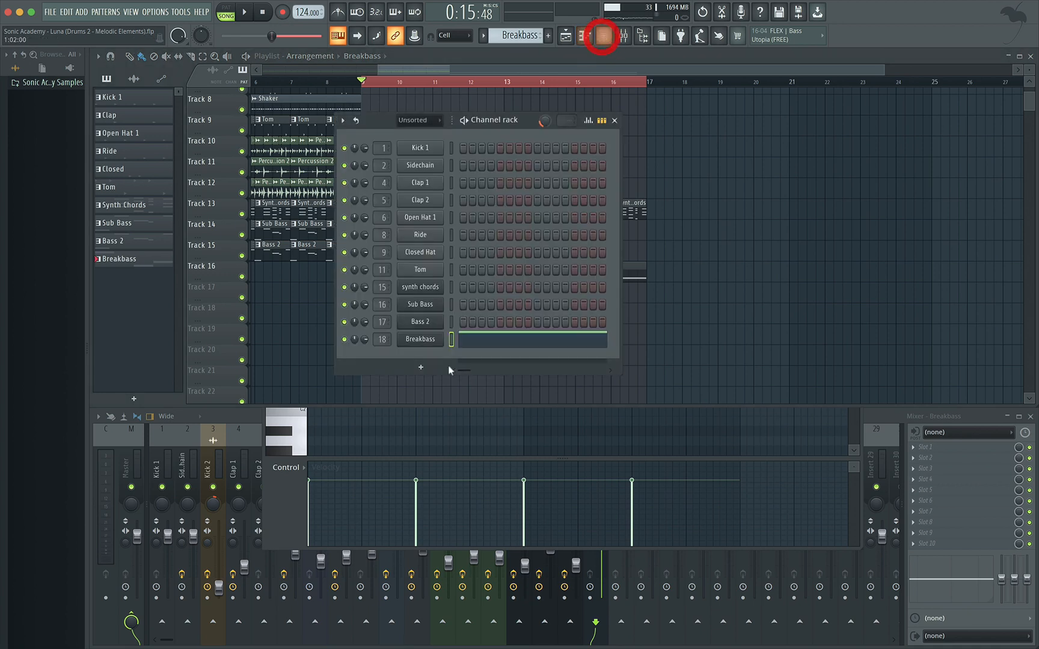
click(974, 415)
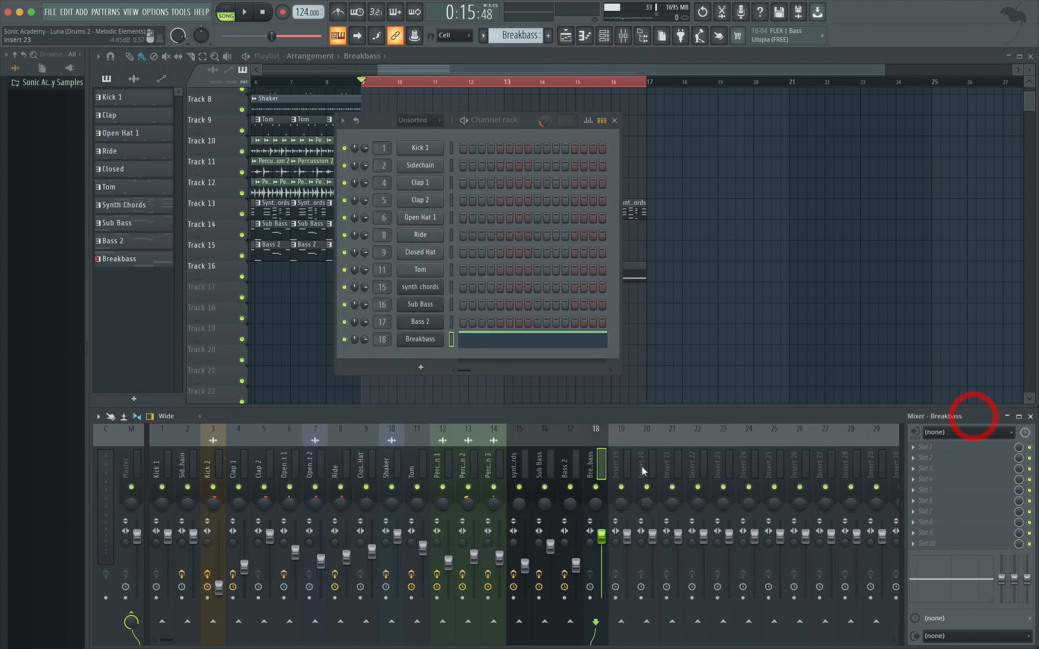
click(244, 12)
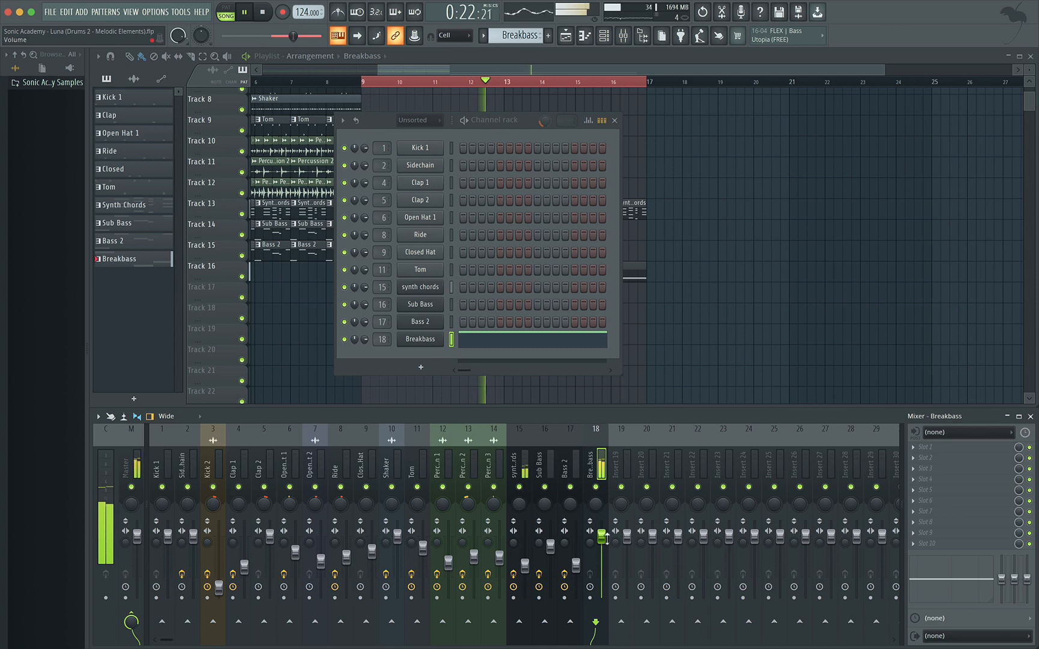
drag(601, 537, 601, 559)
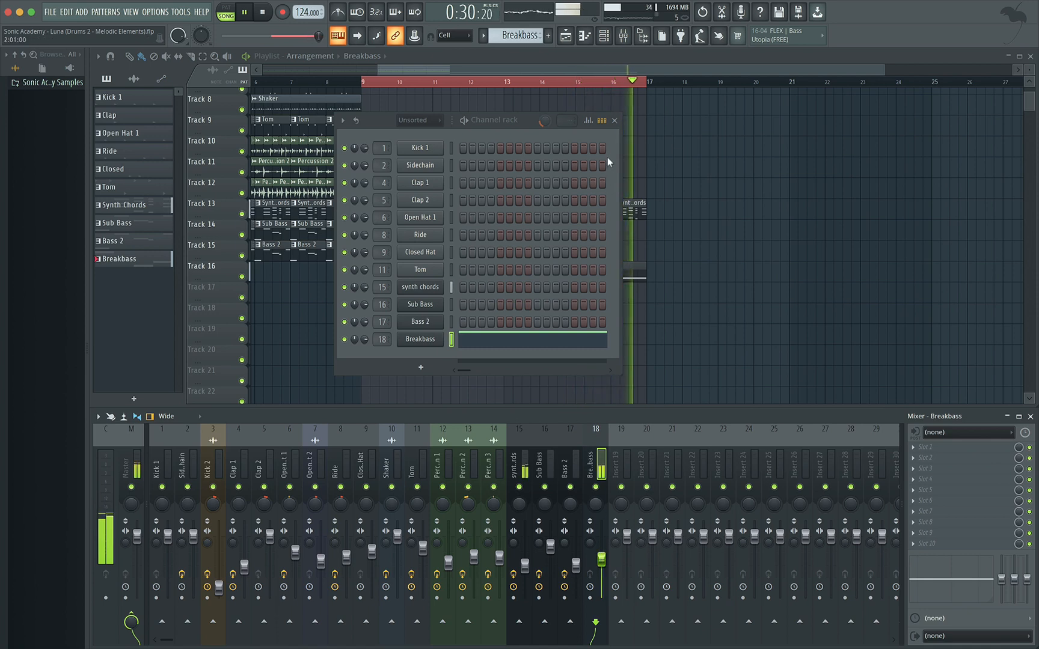
Step: Close the channel rack and listen to the breakdown again with the adjusted Breakbass level
key(space)
click(615, 122)
key(space)
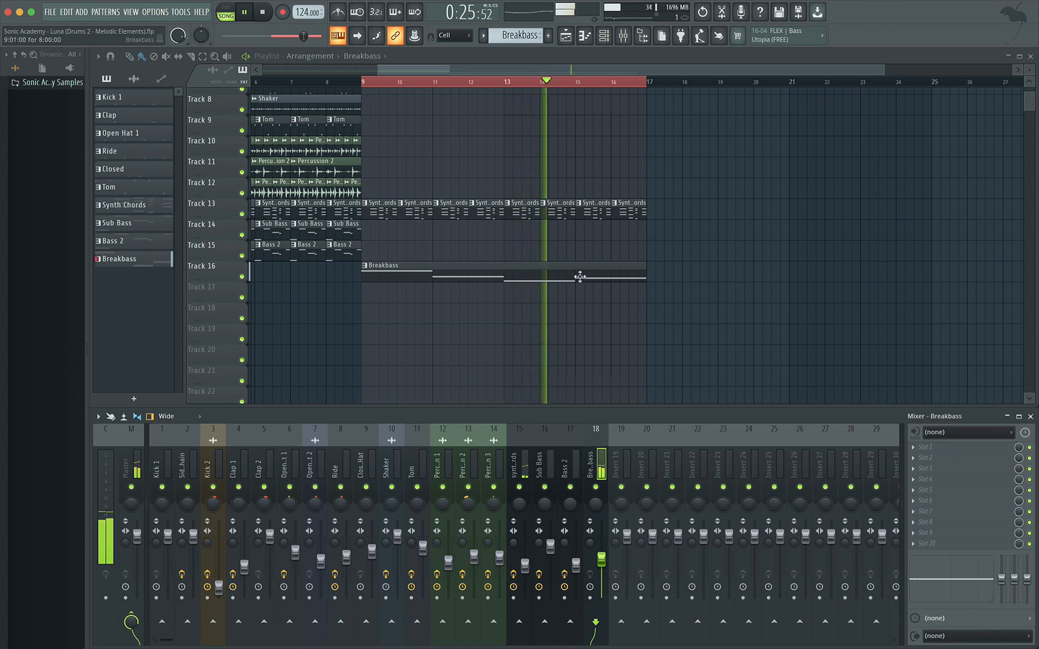
key(space)
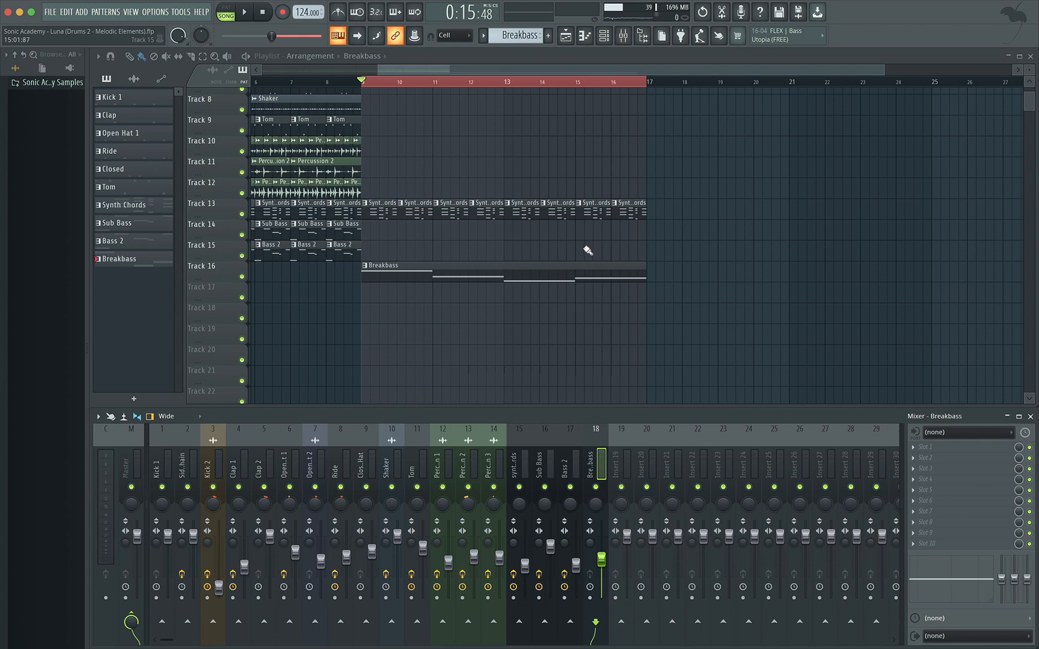
Step: Insert Fruity Compressor in Slot 10 of the Breakbass mixer track and set its ratio to 1.5:1
click(917, 546)
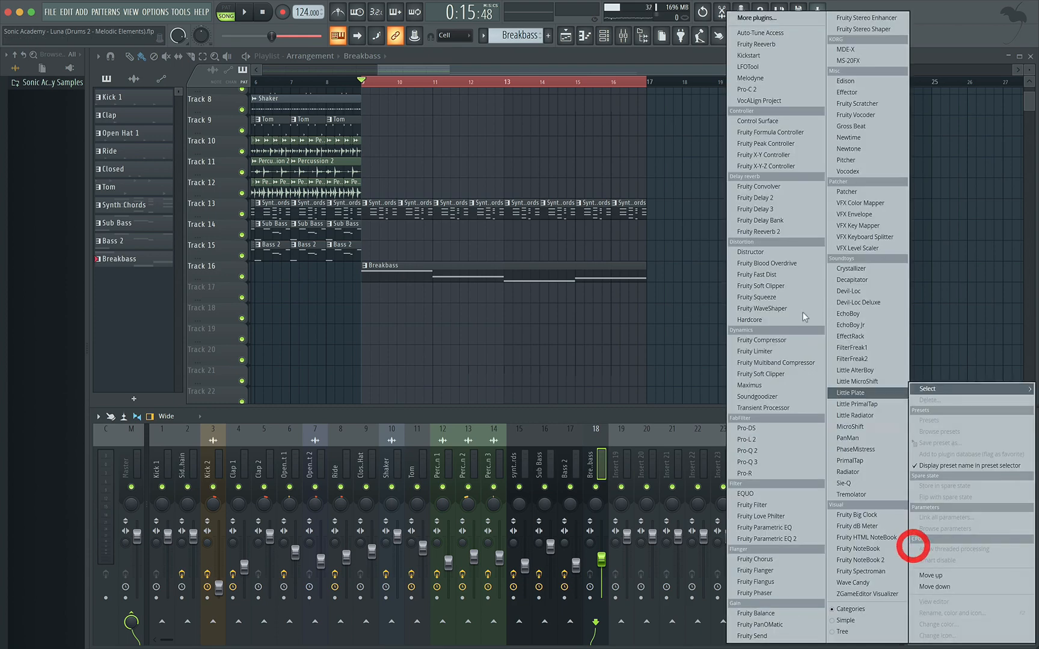
click(780, 342)
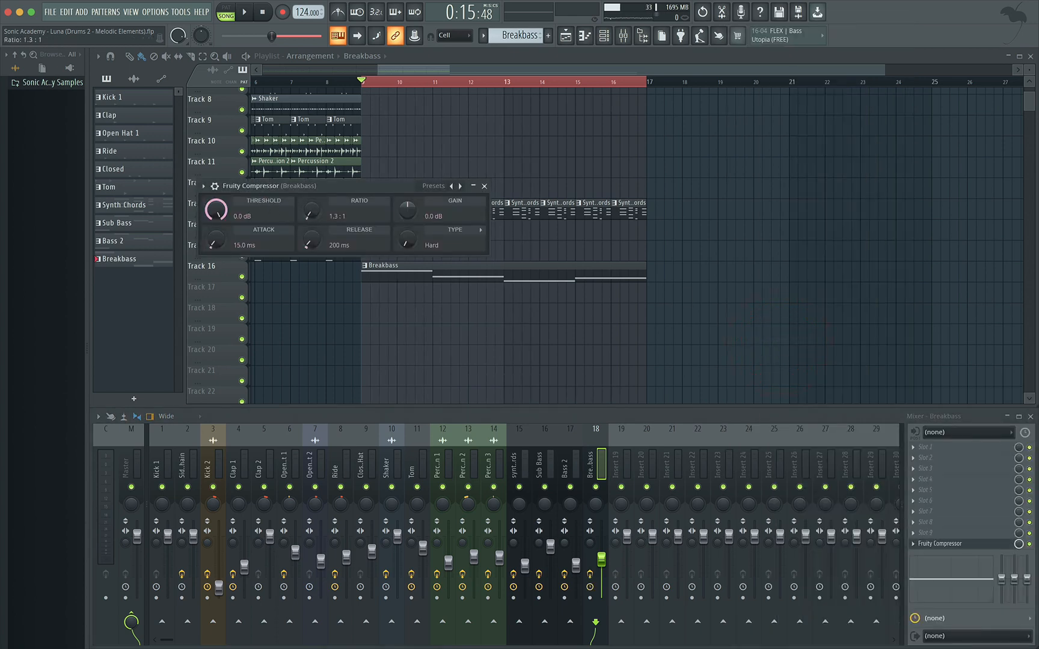
Step: Link the Breakbass compressor's threshold to the Peak ctrl - Peak internal controller with a preset mapping formula
right_click(216, 210)
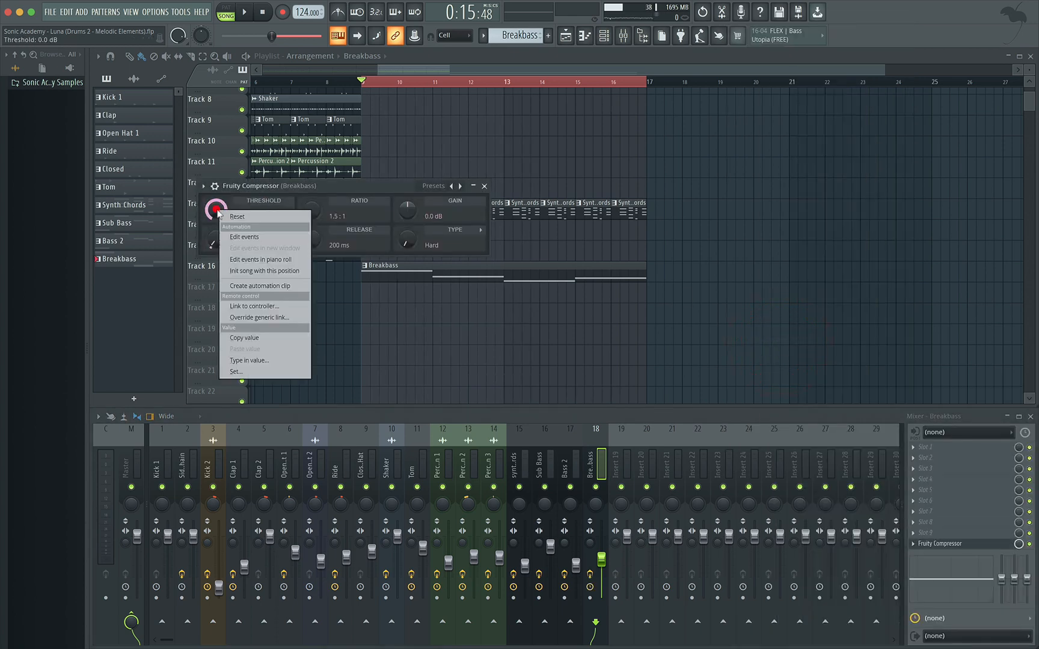
click(260, 299)
click(574, 302)
click(524, 353)
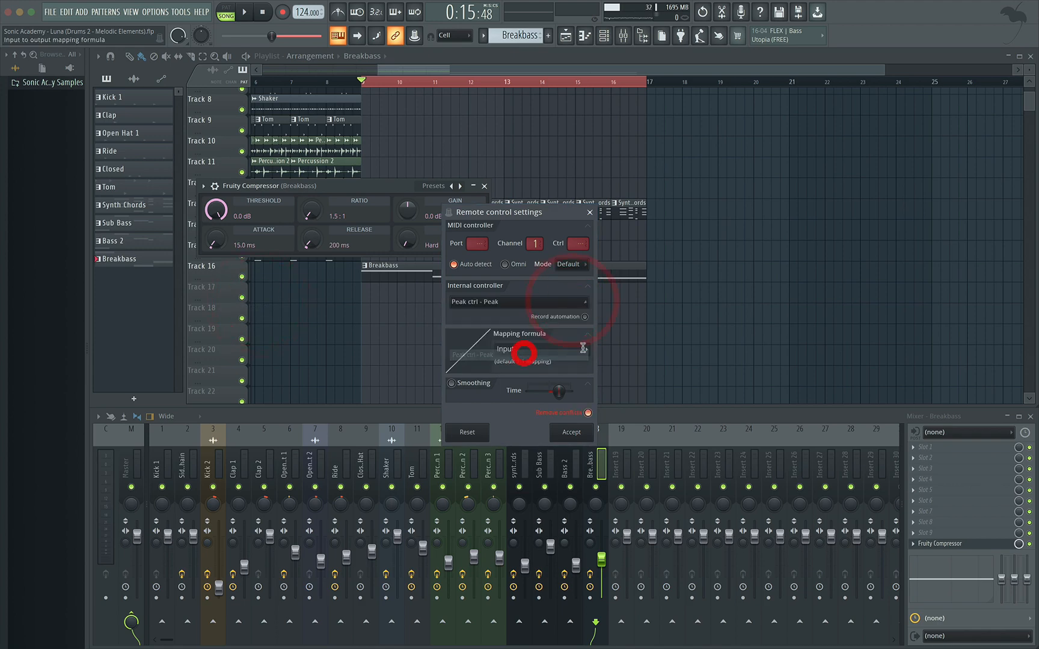
click(585, 350)
click(604, 384)
click(571, 432)
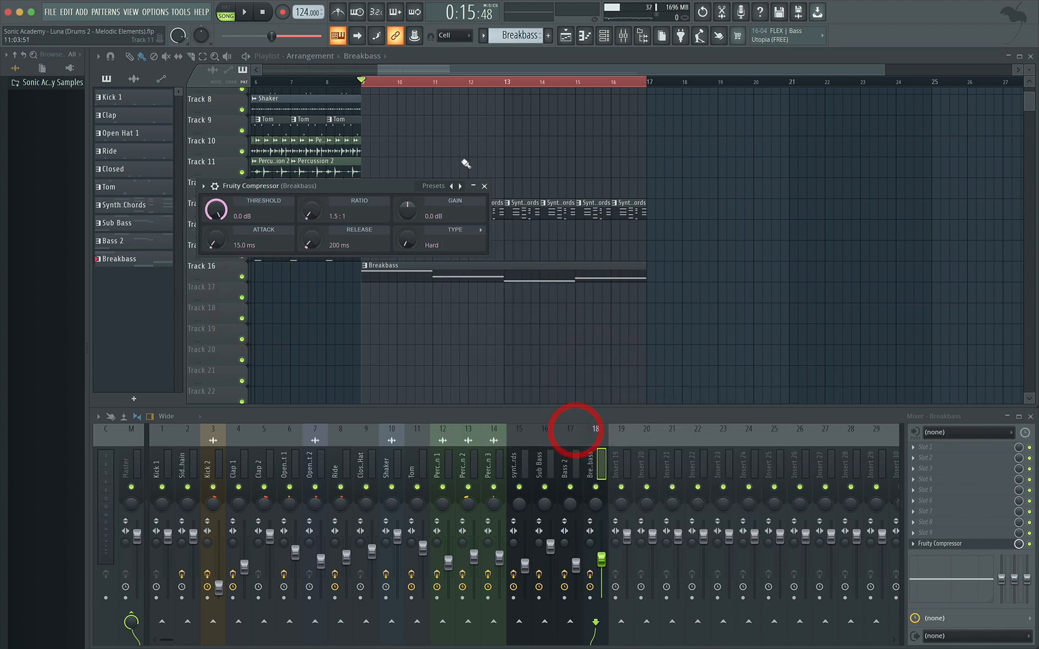
click(485, 187)
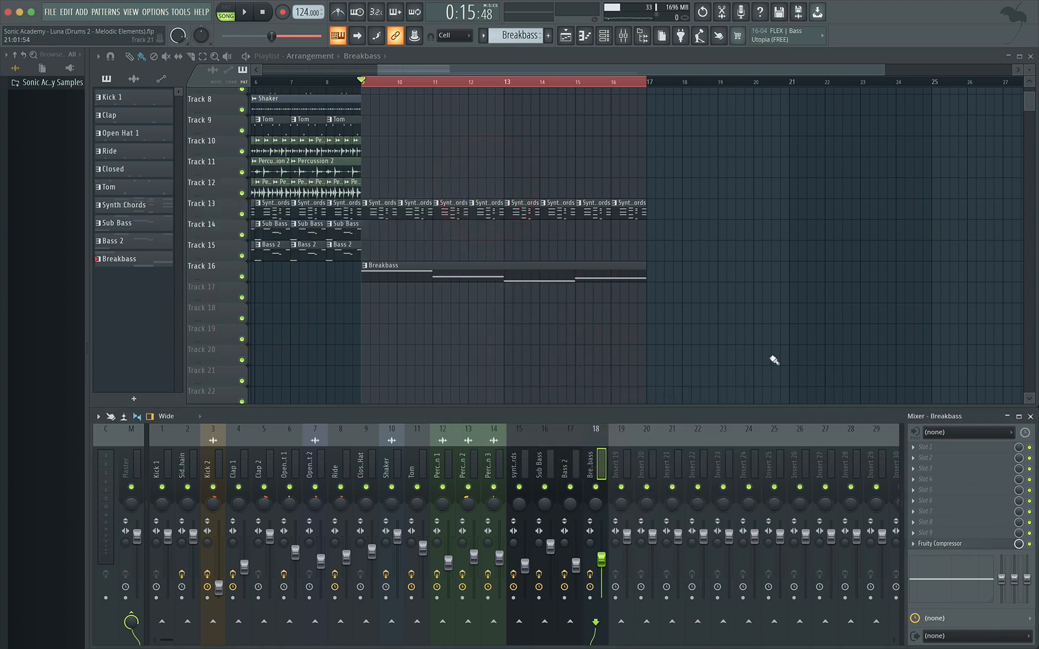
Step: Add Fruity Filter to Breakbass Slot 1 with minimum resonance, audition a lowered cutoff, and return the cutoff to maximum
click(914, 446)
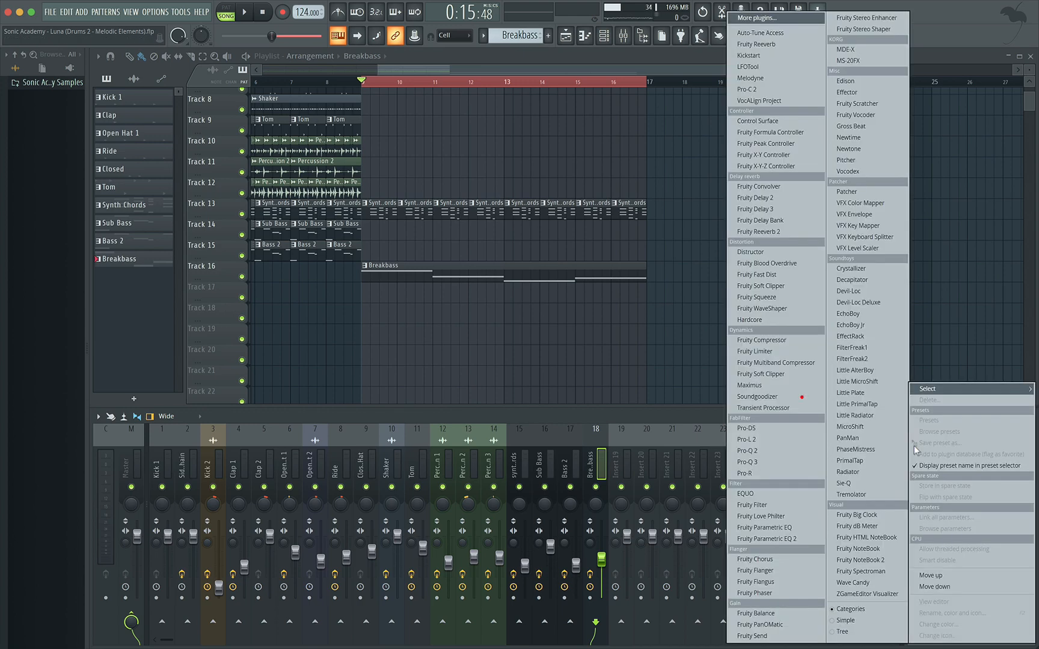
click(791, 507)
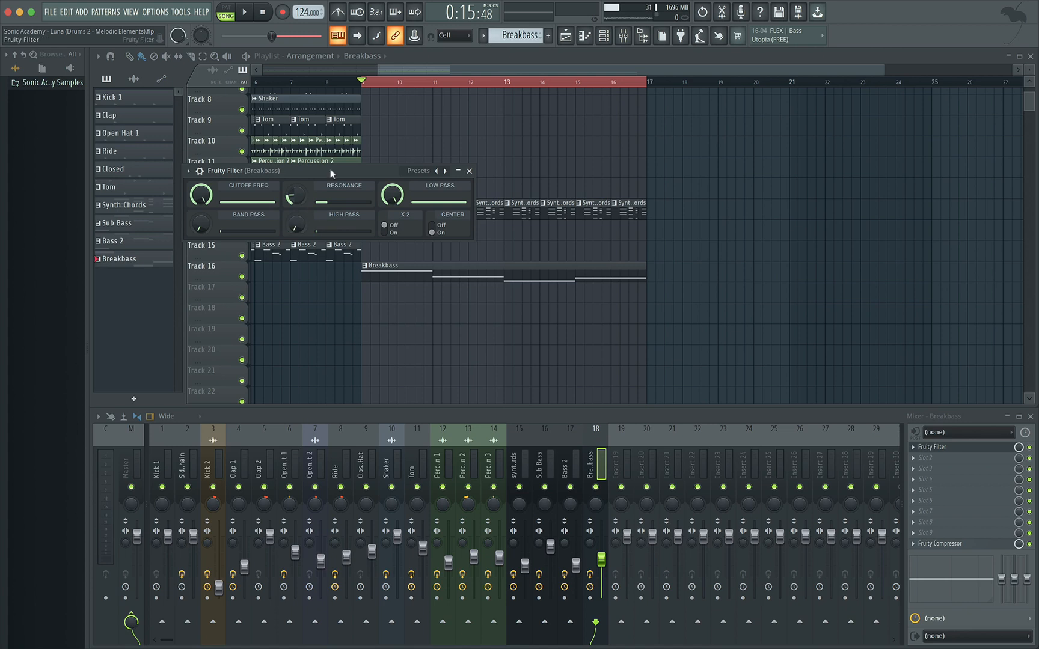
key(space)
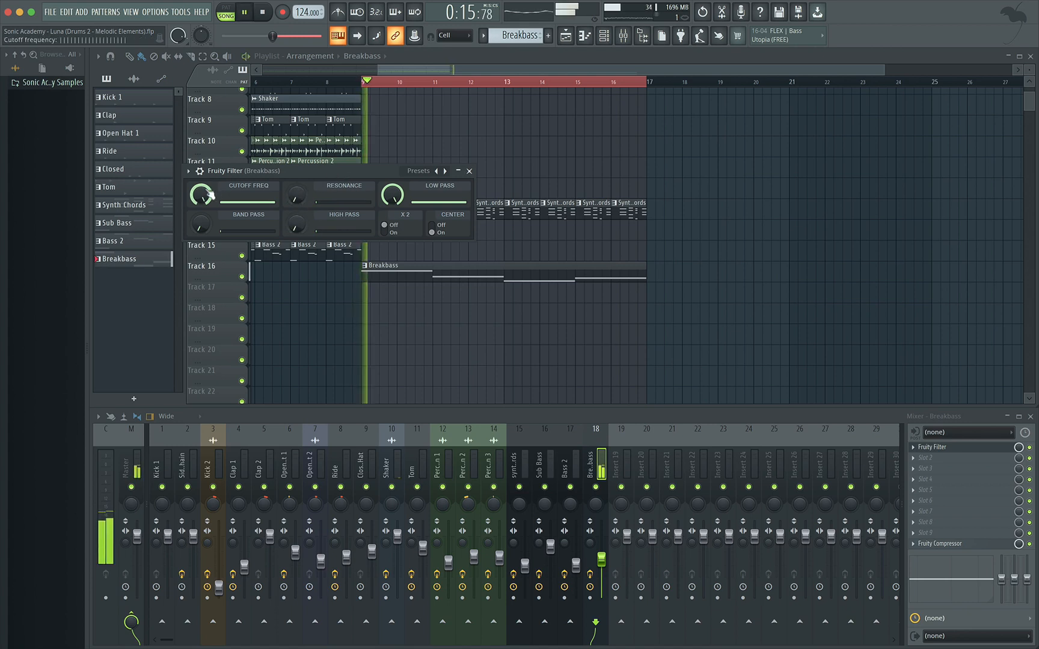
drag(200, 193, 194, 200)
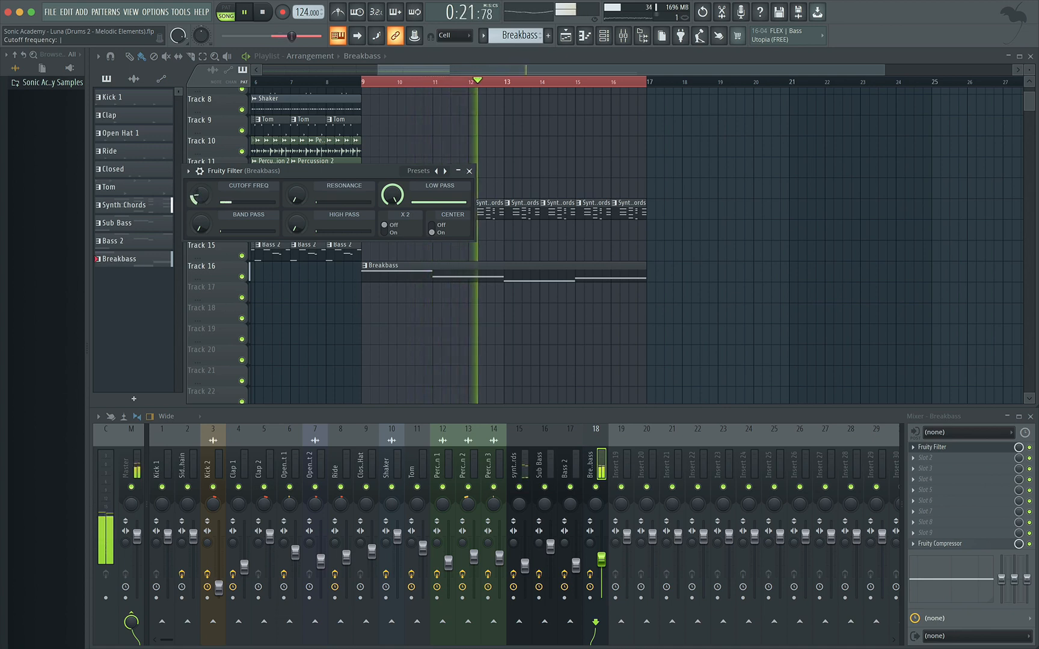
key(space)
drag(201, 195, 201, 158)
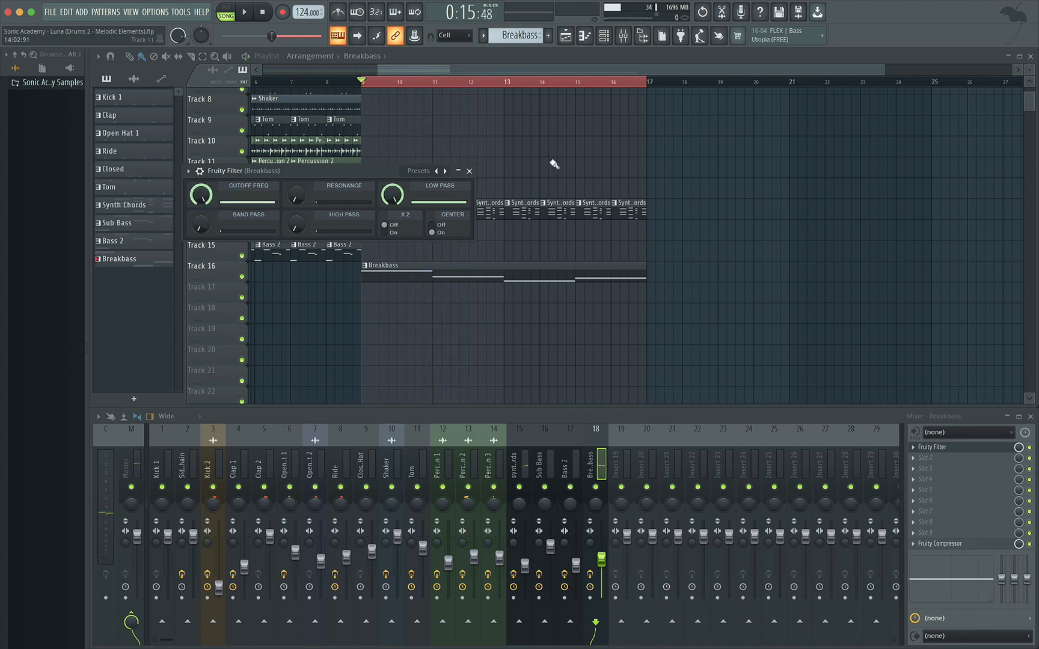
click(470, 171)
Step: Delete the synth chord and Breakbass clips from bar 9 onward and clear the time selection
drag(727, 158, 376, 322)
key(Delete)
right_click(377, 84)
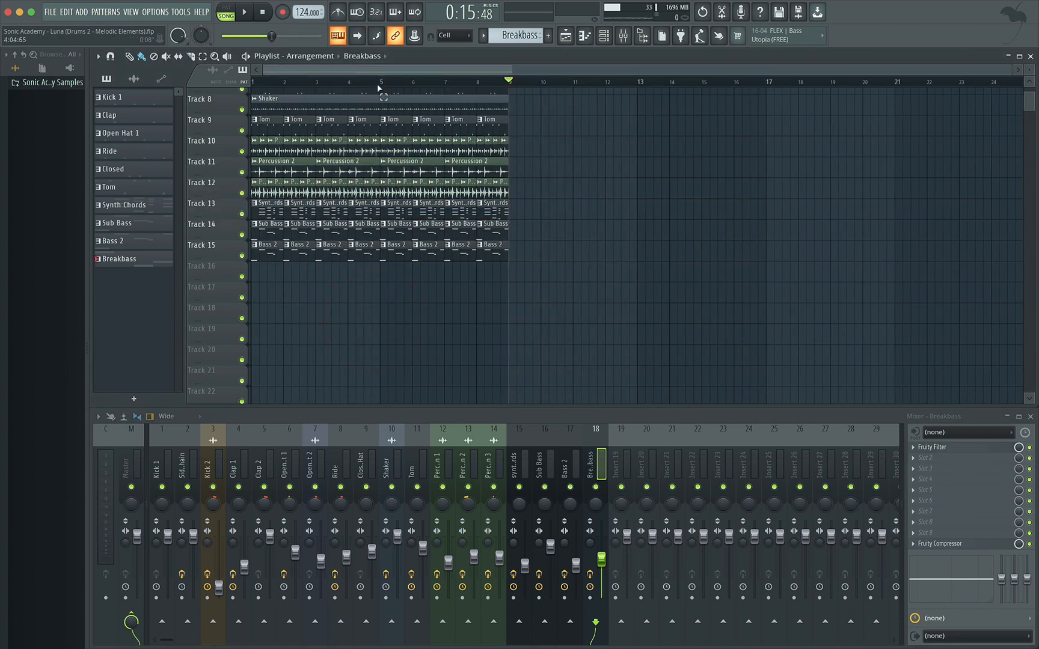
Step: Play the main eight-bar section from the start of the song
click(270, 10)
key(space)
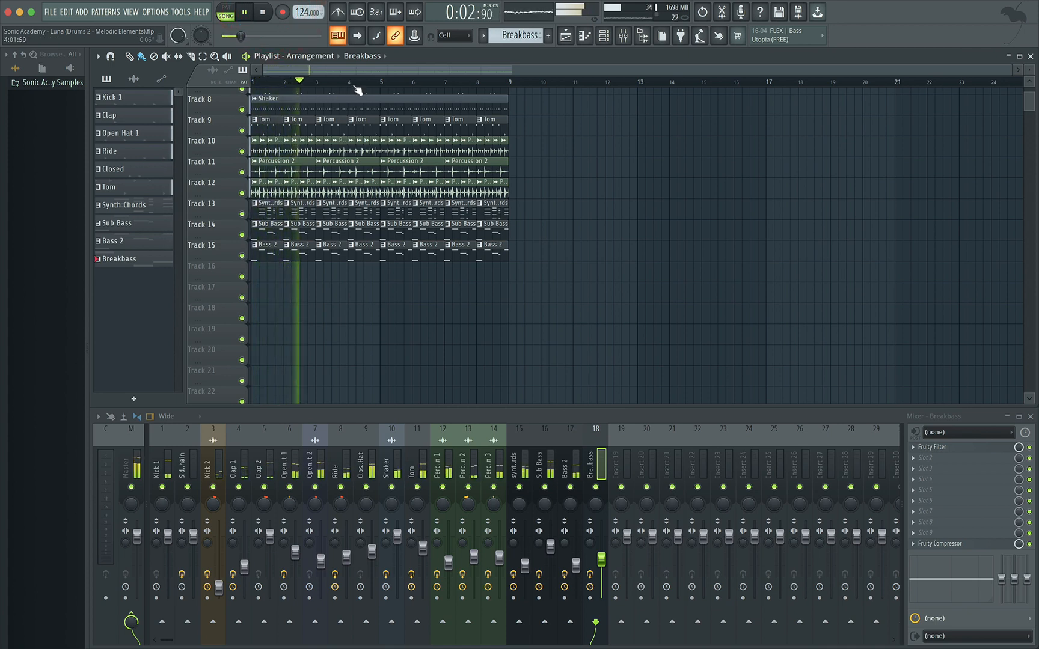
key(space)
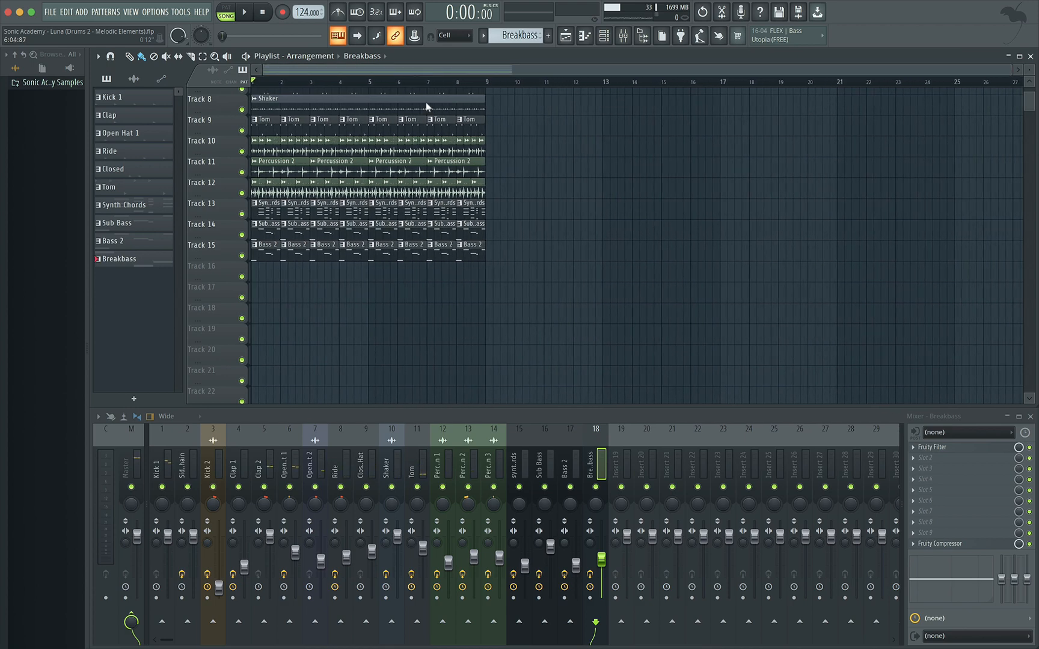
scroll(407, 155, up, 4)
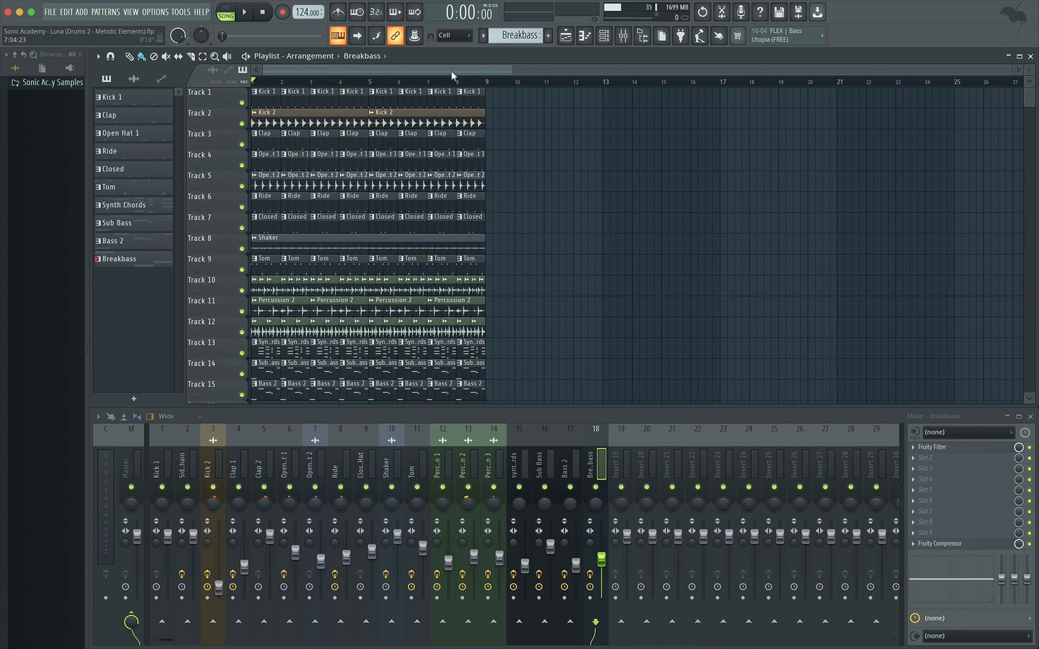
ctrl+scroll(475, 120, up, 1)
scroll(499, 168, down, 2)
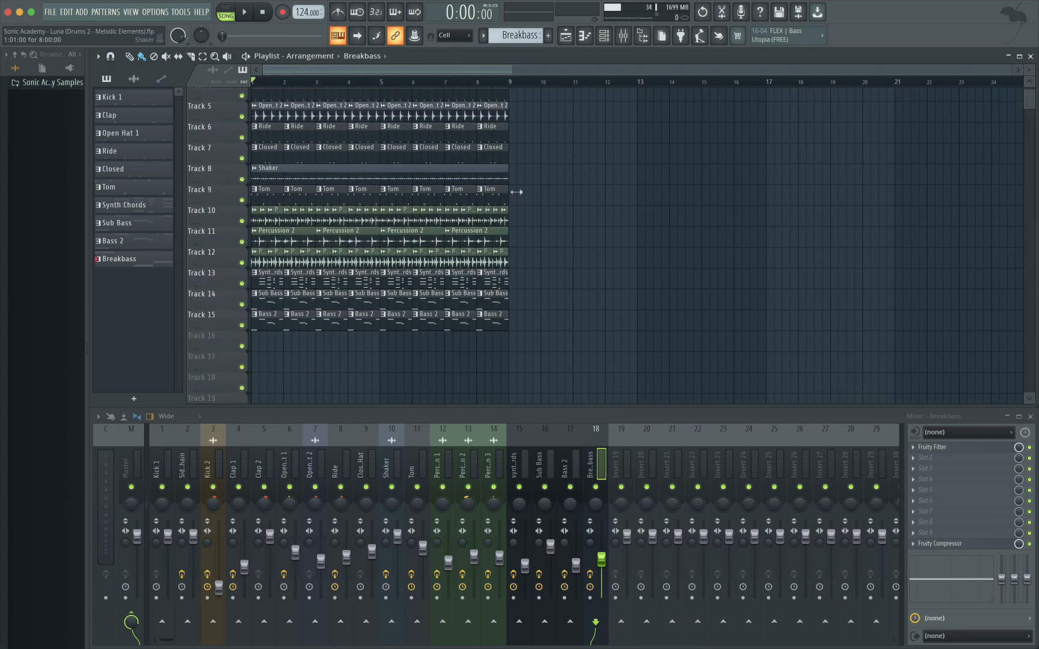